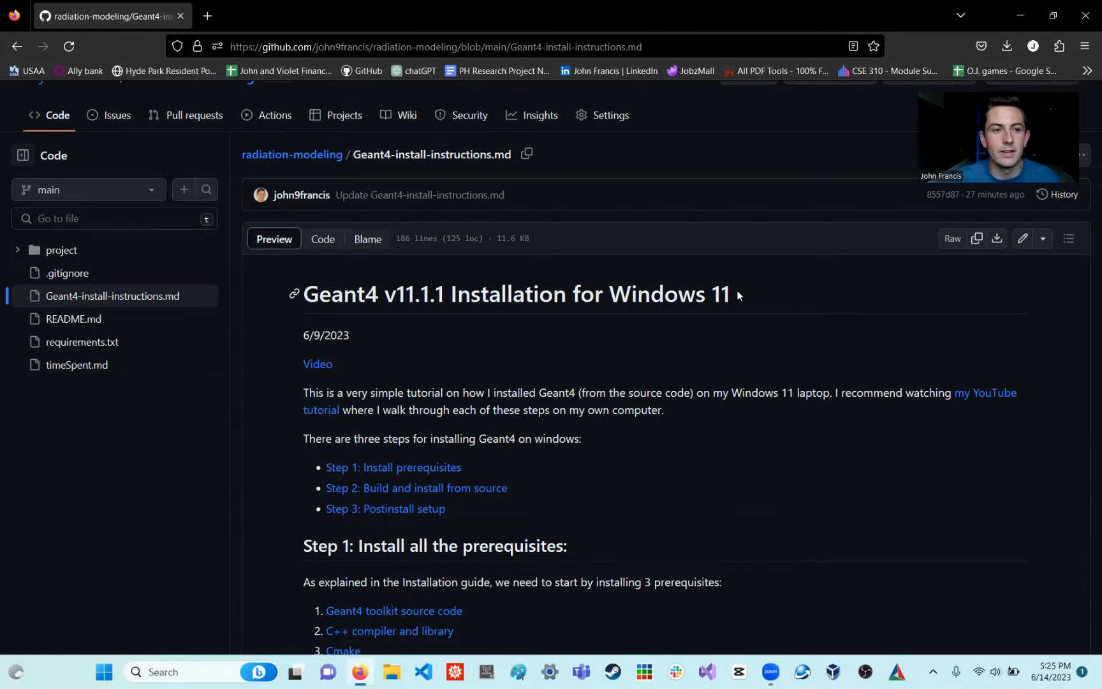
# - Look through the Geant4 v11.1.1 Windows 11 installation instructions, covering the three-step overview and the list of prerequisites
pyautogui.scroll(-20, 605, 196)
pyautogui.scroll(15, 612, 200)
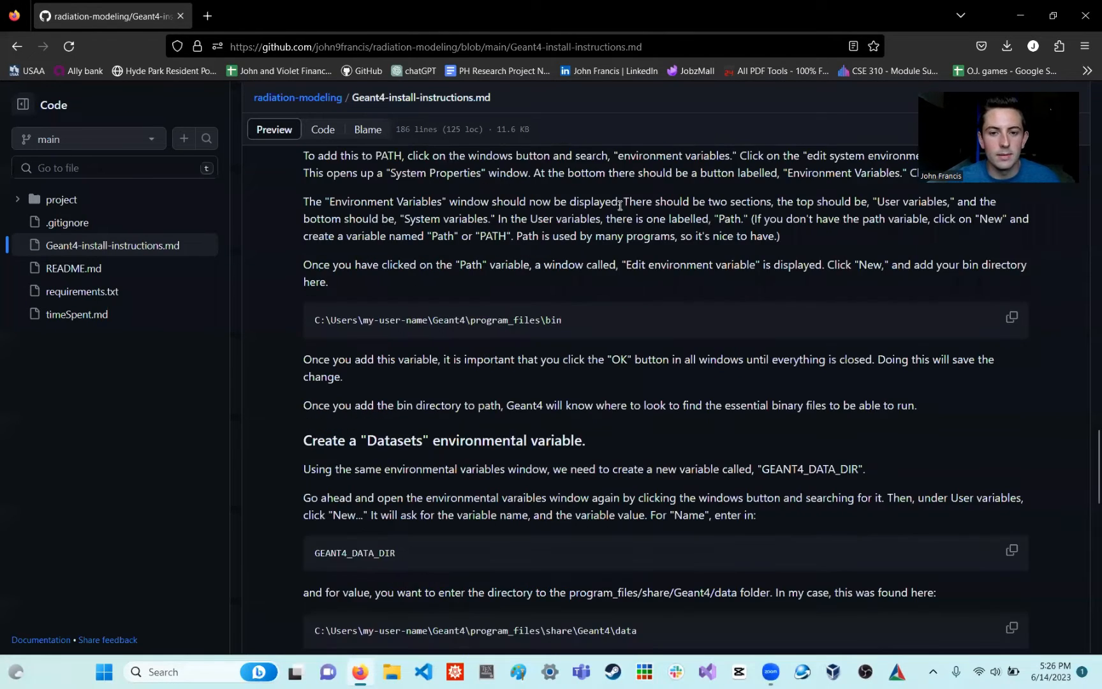
pyautogui.scroll(15, 620, 205)
pyautogui.scroll(-5, 698, 219)
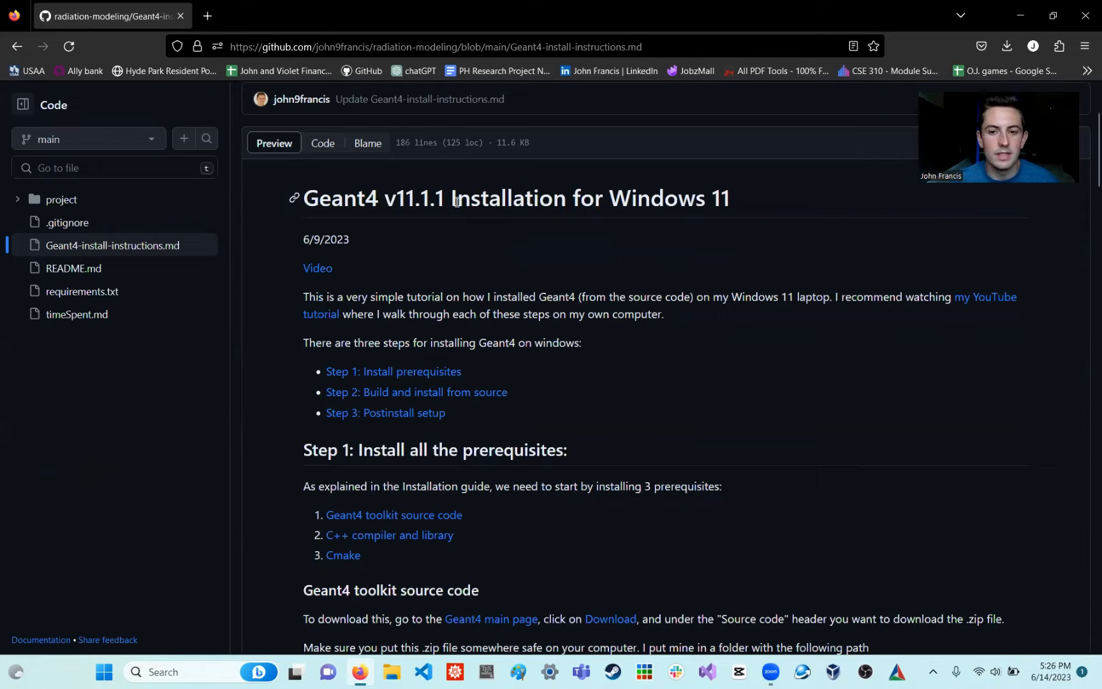
pyautogui.scroll(6, 714, 213)
pyautogui.scroll(-7, 714, 212)
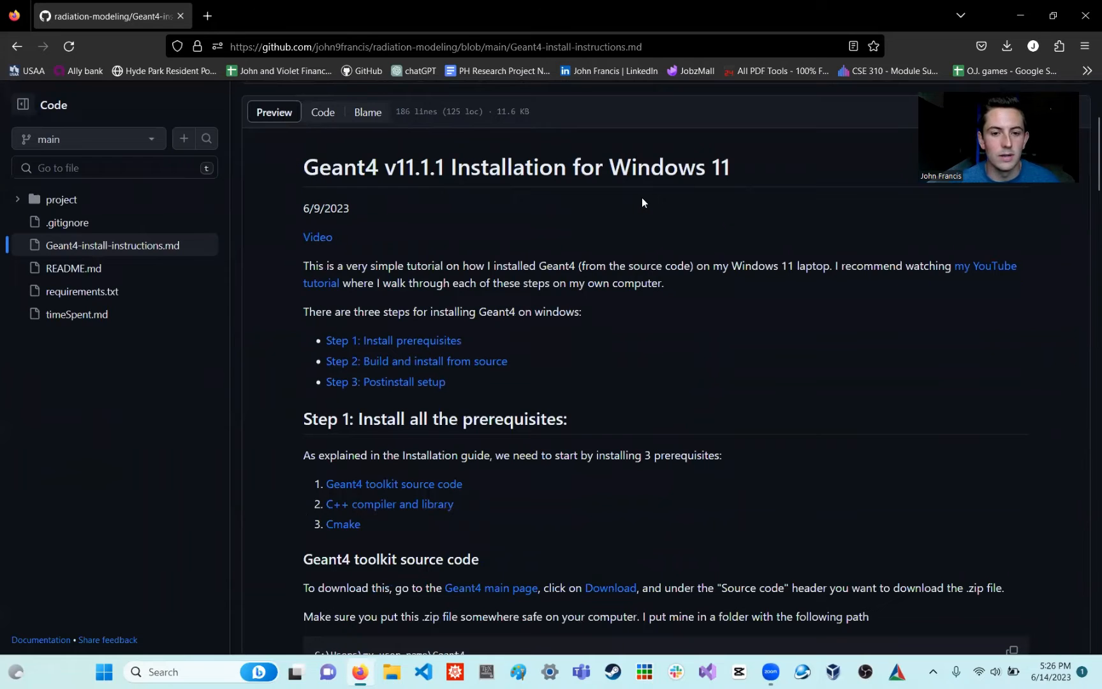
pyautogui.scroll(-2, 641, 199)
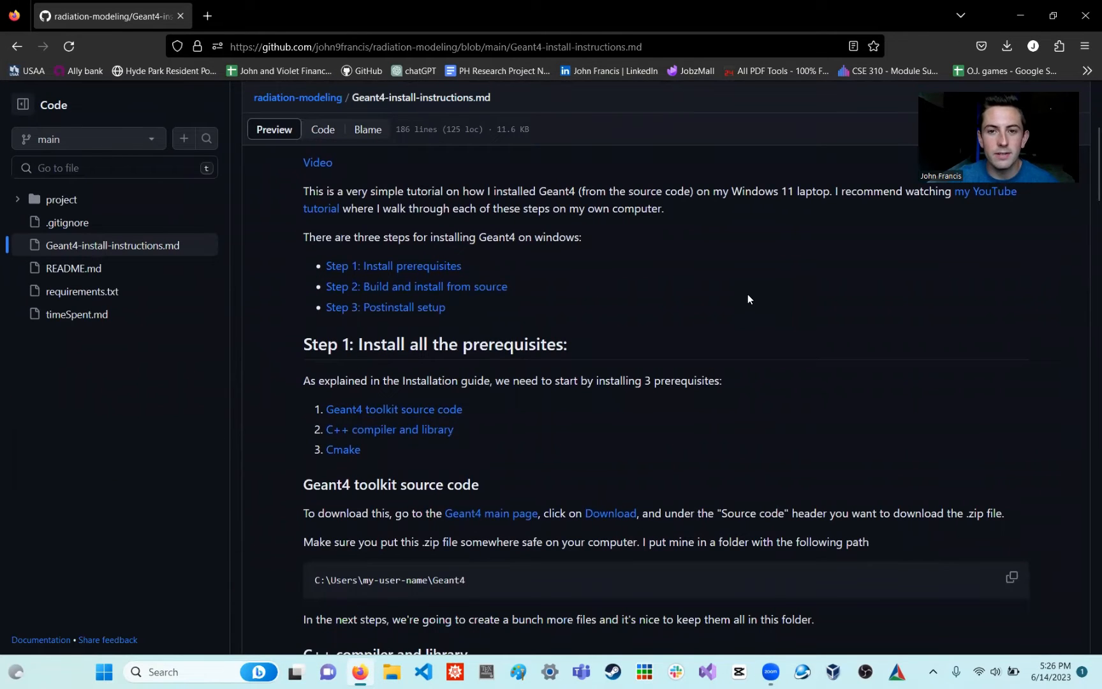
pyautogui.scroll(3, 797, 277)
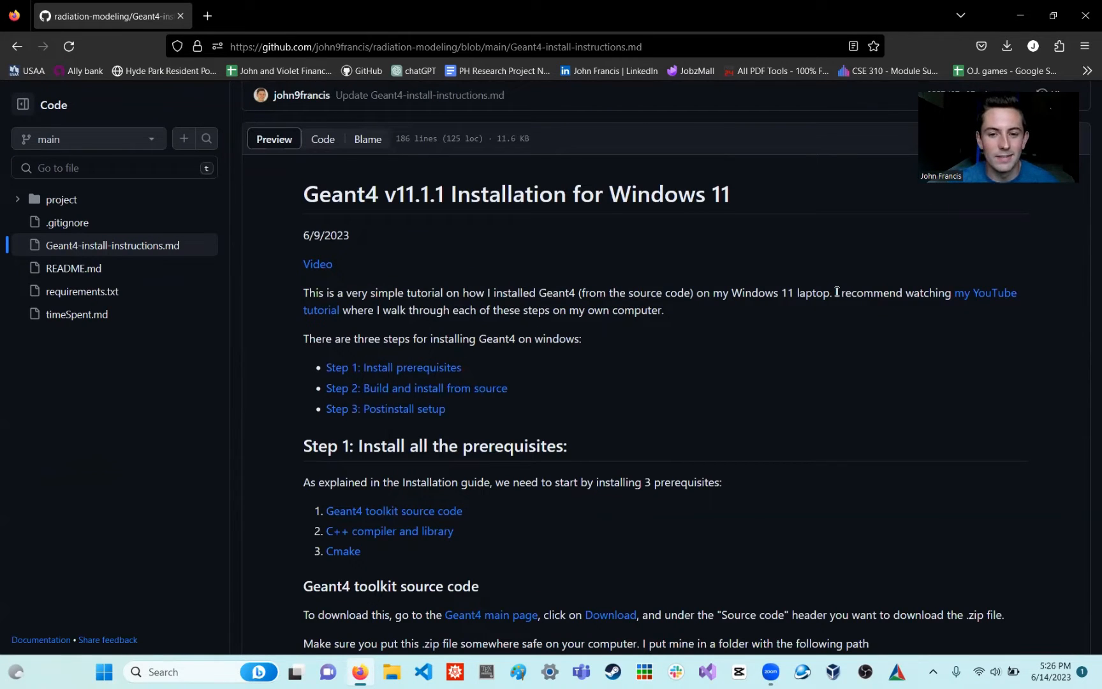
pyautogui.scroll(-1, 624, 372)
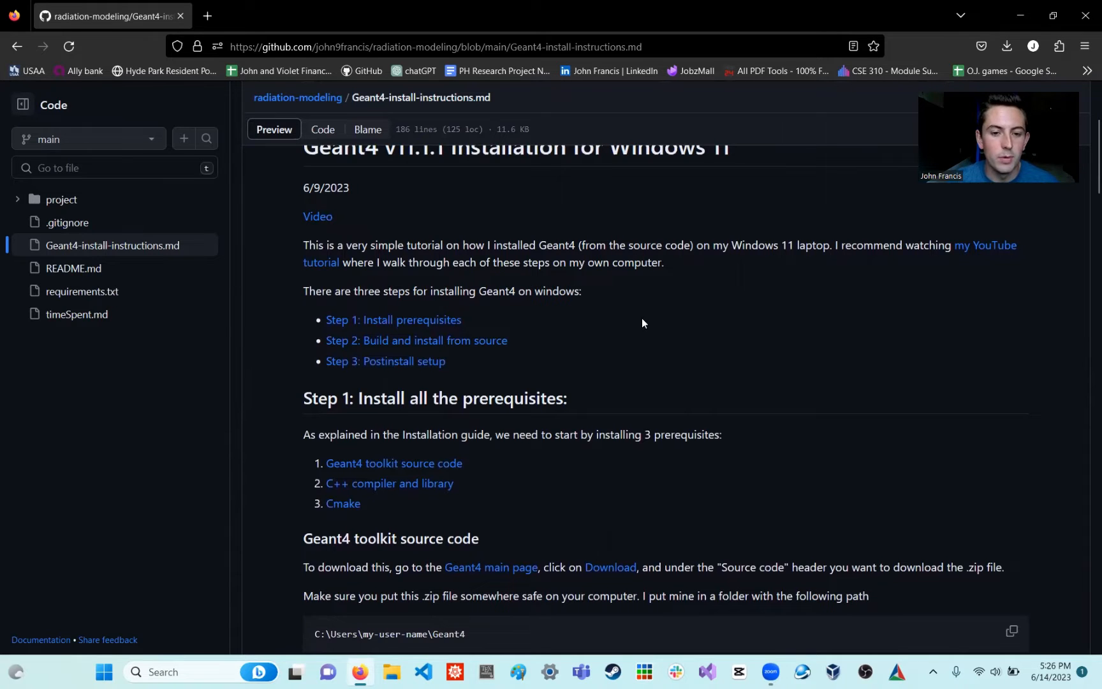
pyautogui.scroll(-1, 643, 321)
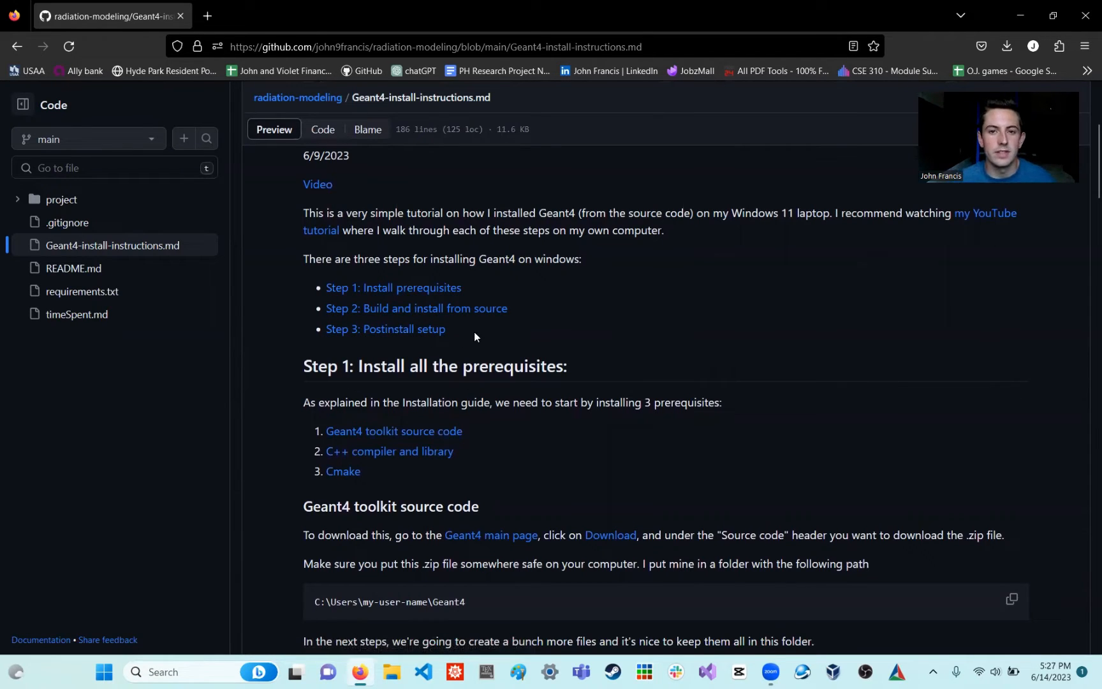
pyautogui.scroll(-5, 473, 331)
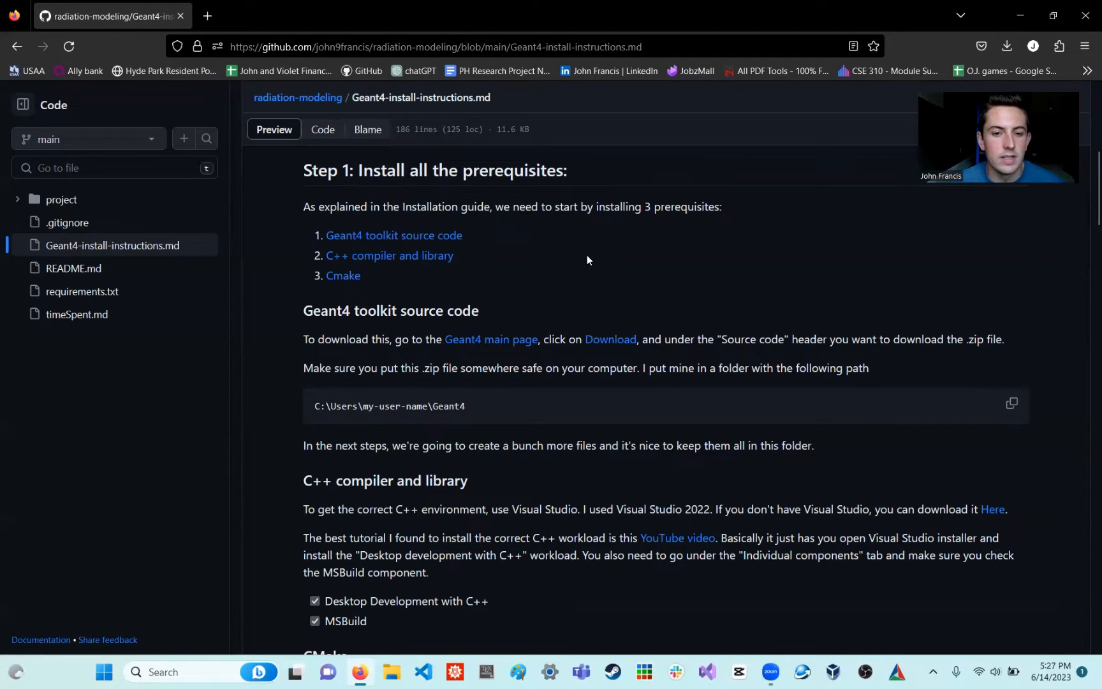
# - Open the Geant4 11.1.1 download page in a separate tab and download the source code as a zip
pyautogui.rightClick(399, 233)
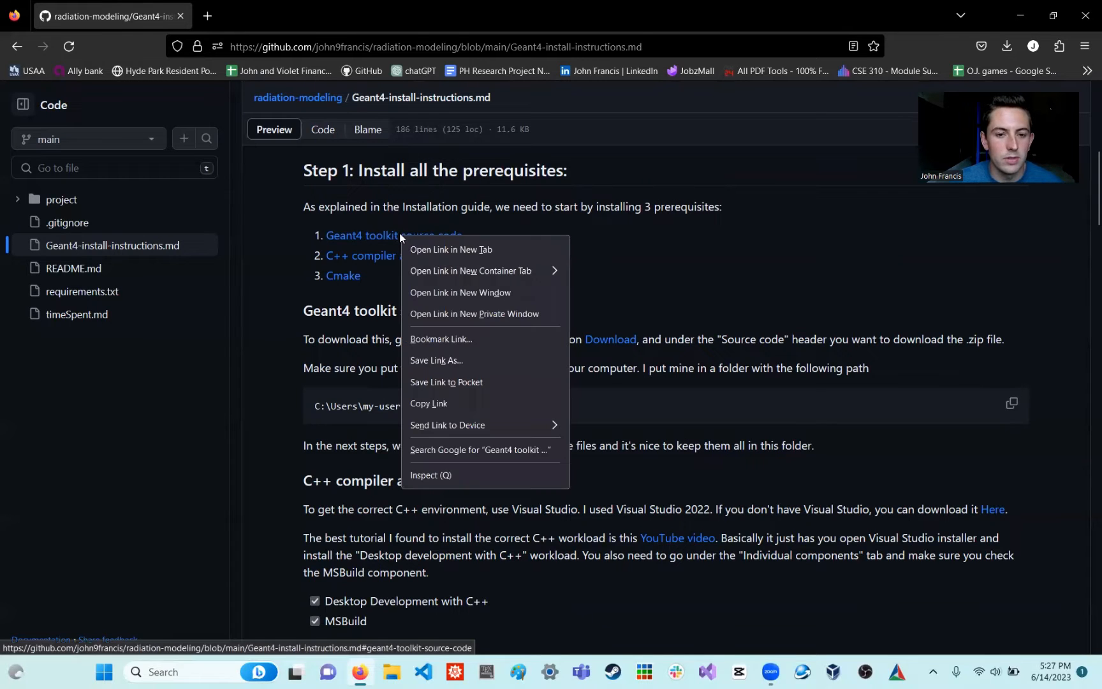
pyautogui.click(466, 252)
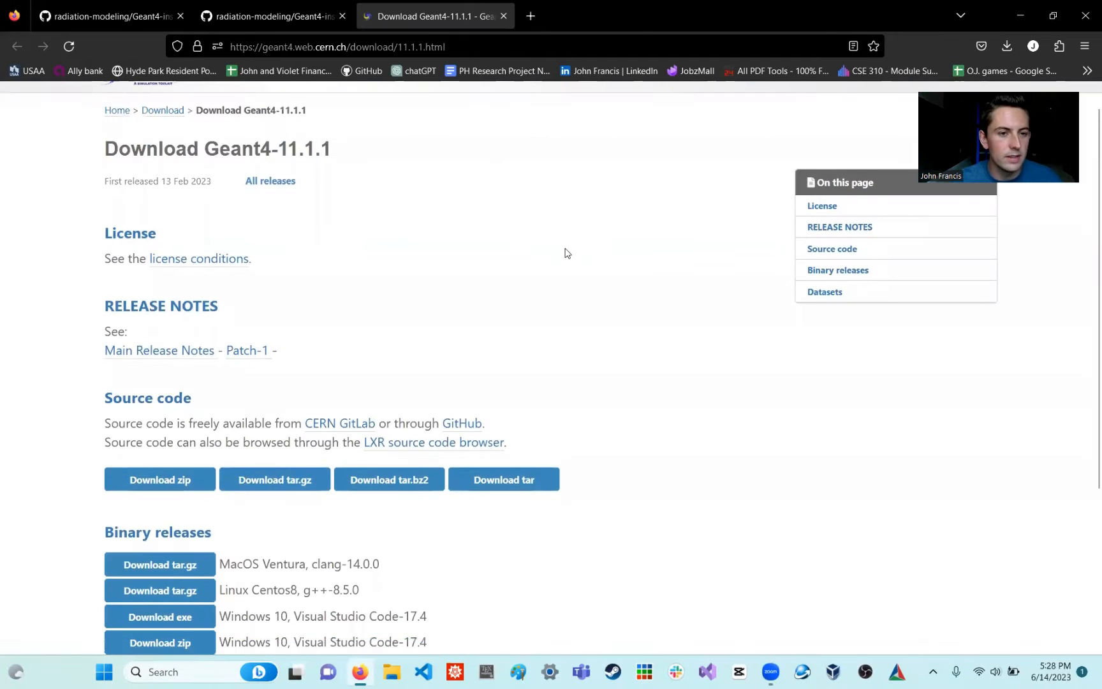
pyautogui.scroll(-3, 491, 244)
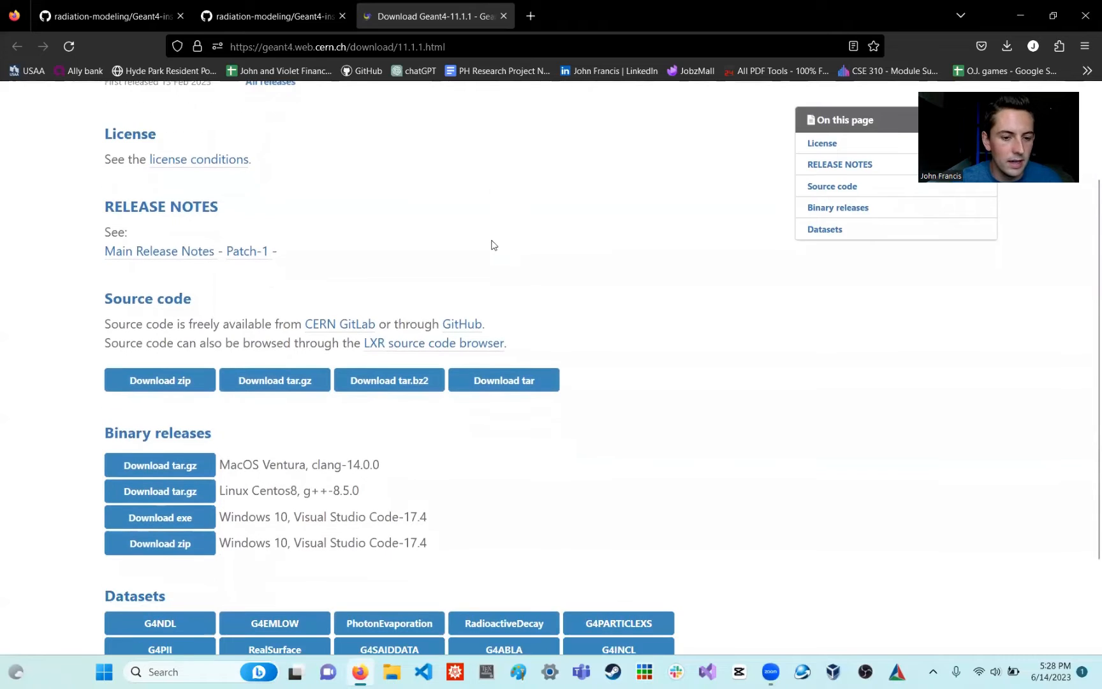
pyautogui.scroll(-1, 446, 191)
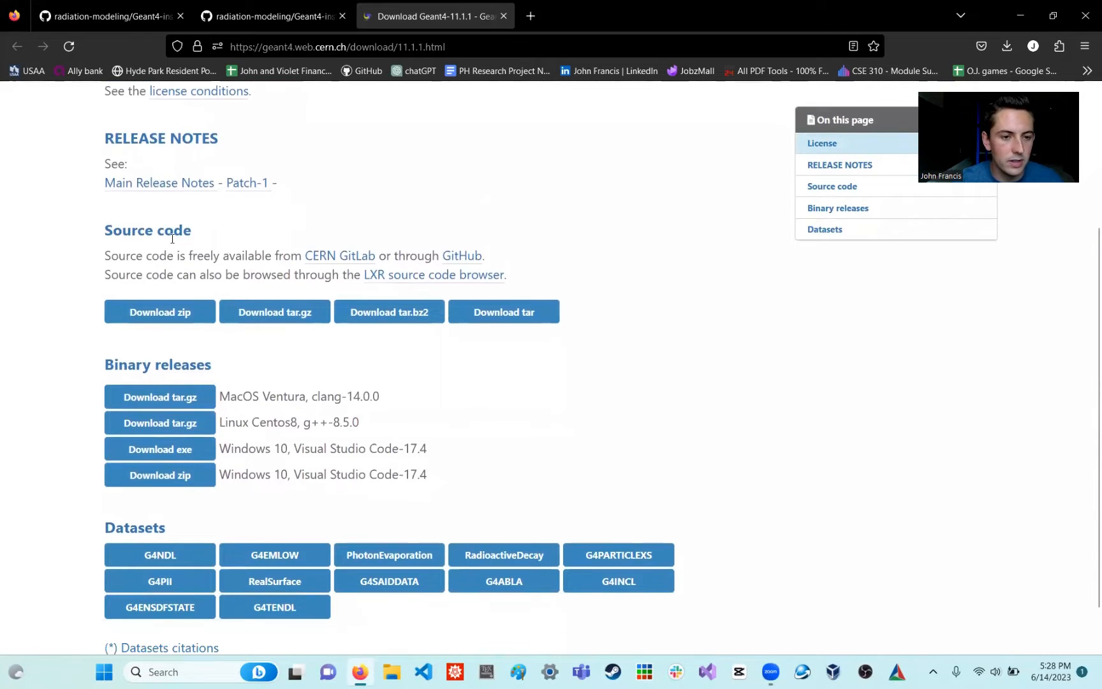
pyautogui.click(183, 315)
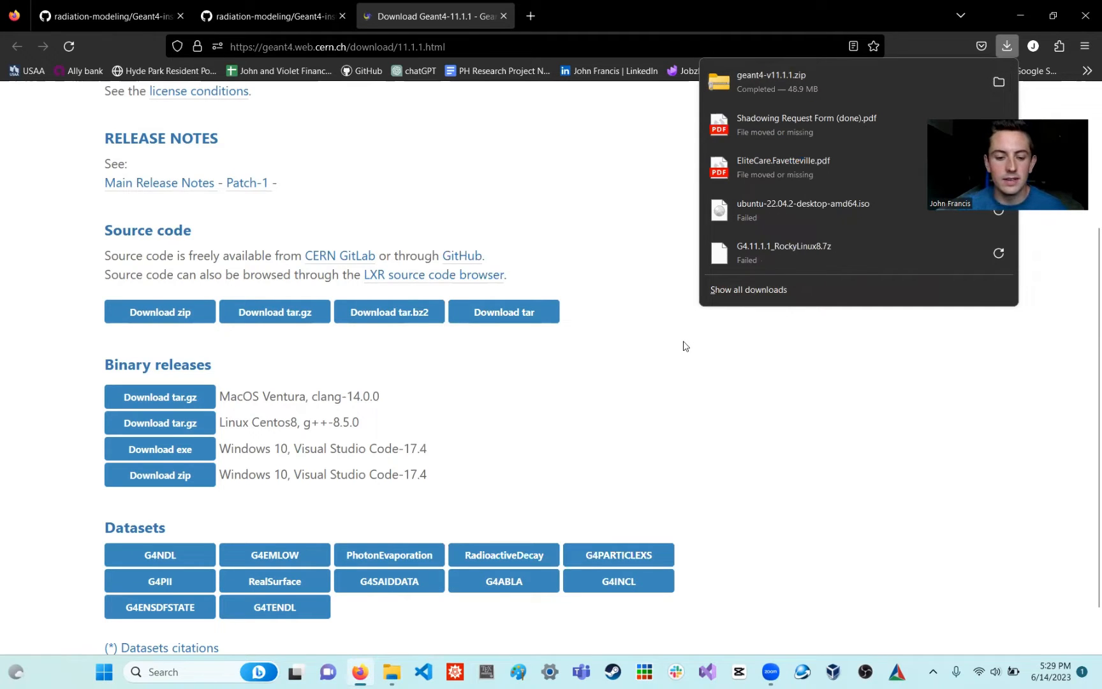
# - Switch to File Explorer and open the Geant4_tutorial folder in the user's home directory
pyautogui.click(393, 672)
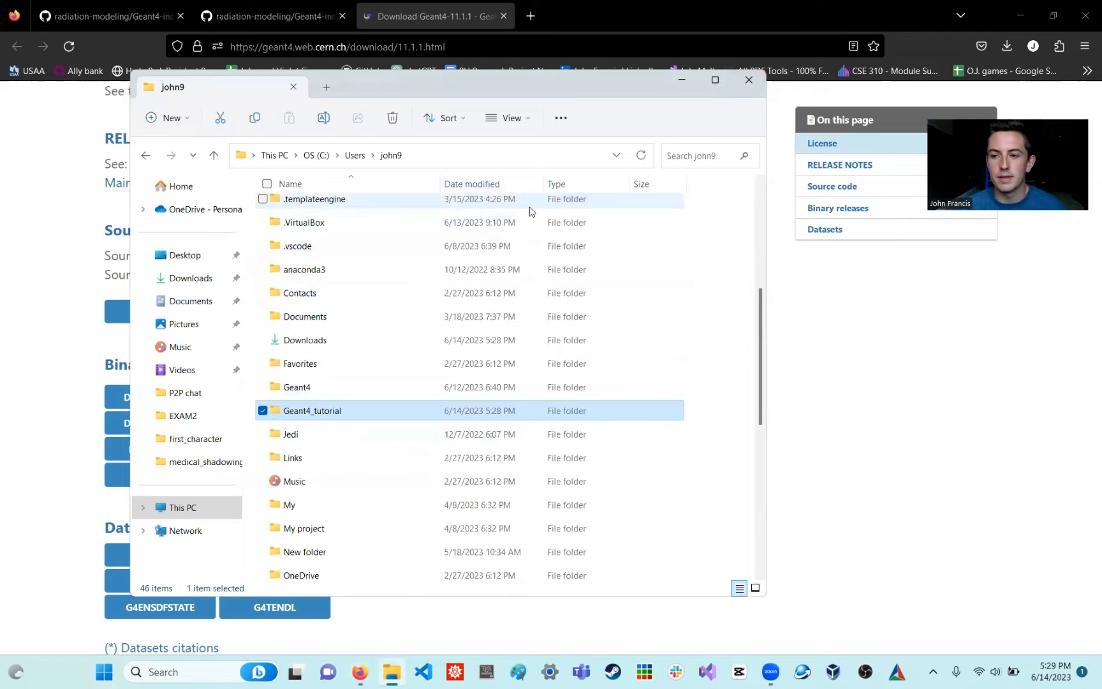
pyautogui.click(480, 153)
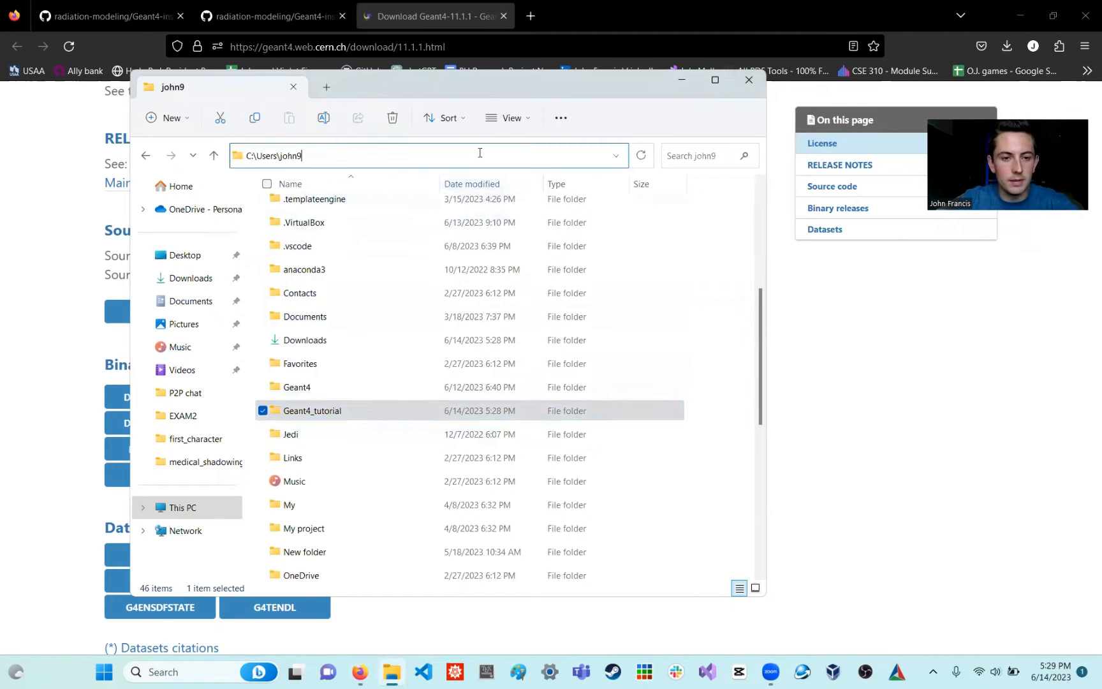
pyautogui.click(480, 153)
pyautogui.moveTo(306, 155)
pyautogui.mouseDown()
pyautogui.moveTo(243, 157)
pyautogui.moveTo(302, 158)
pyautogui.mouseUp()
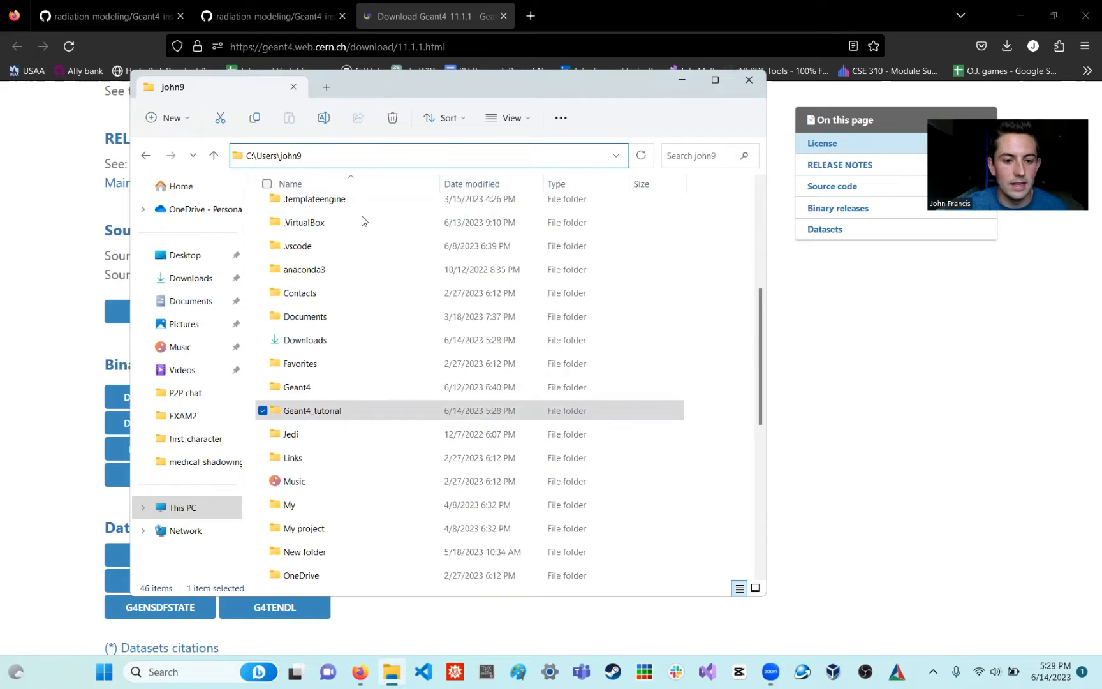
pyautogui.doubleClick(320, 412)
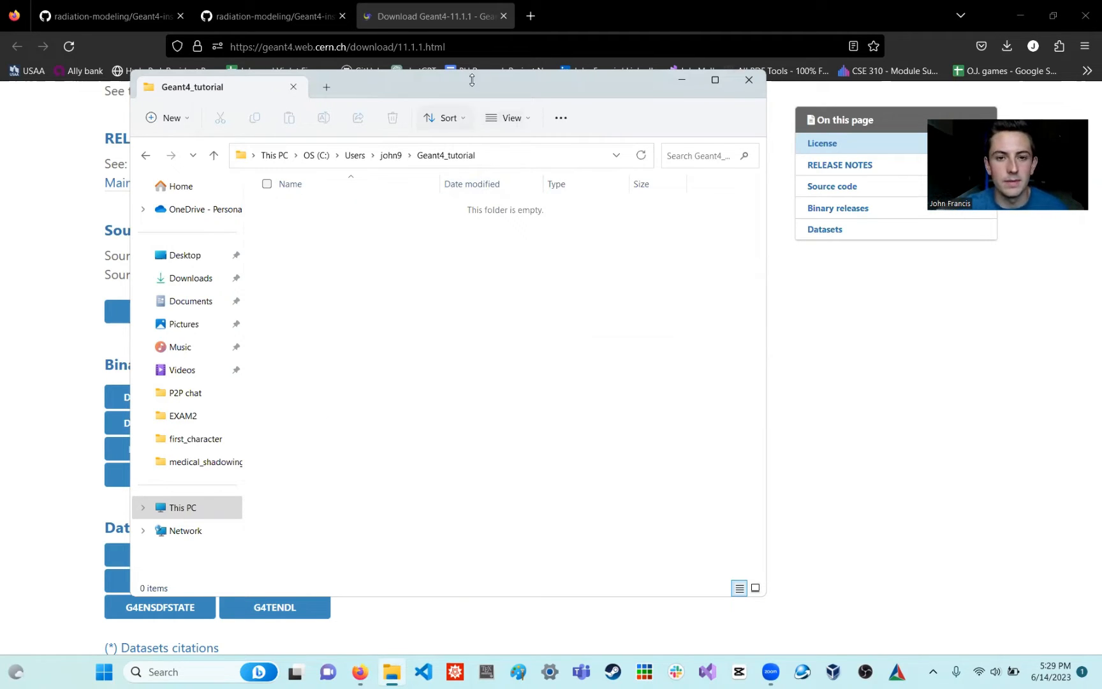
# - Place the folder window and browser side by side and put the downloaded geant4-v11.1.1.zip into the Geant4_tutorial folder
pyautogui.press('super+Left')
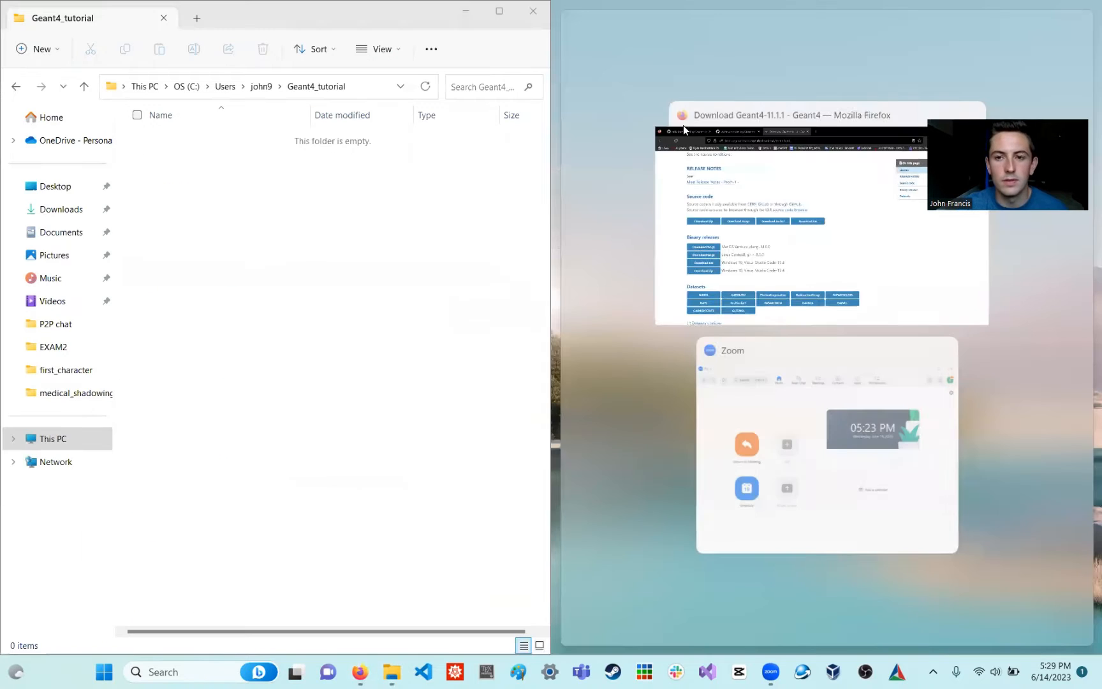
pyautogui.click(683, 125)
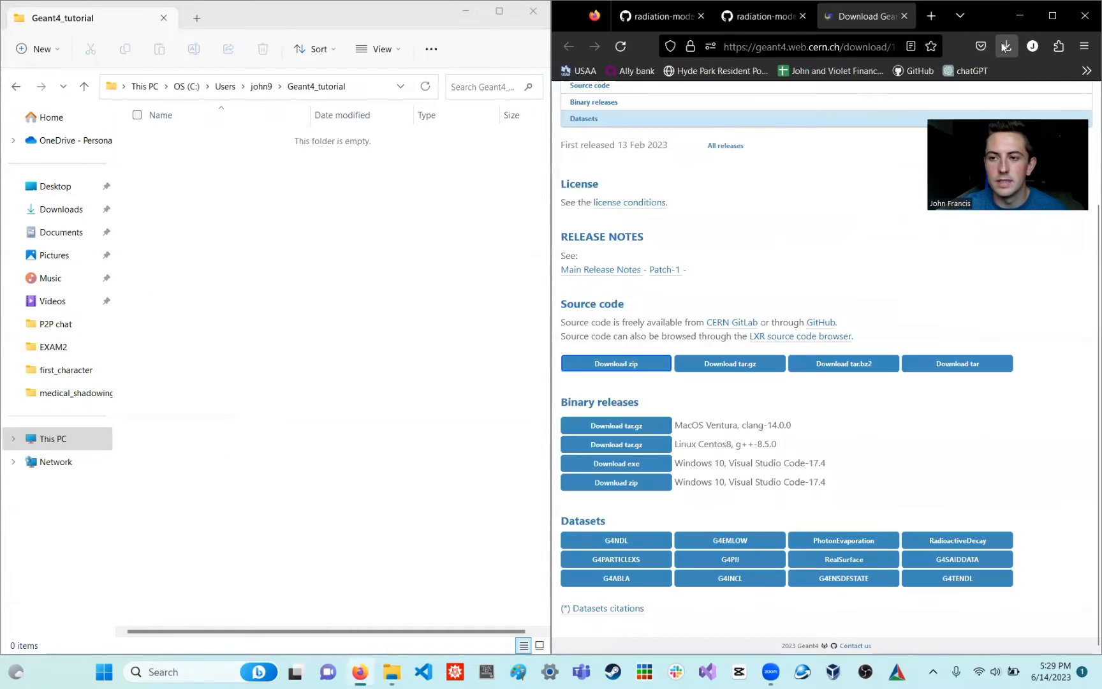
pyautogui.click(1006, 47)
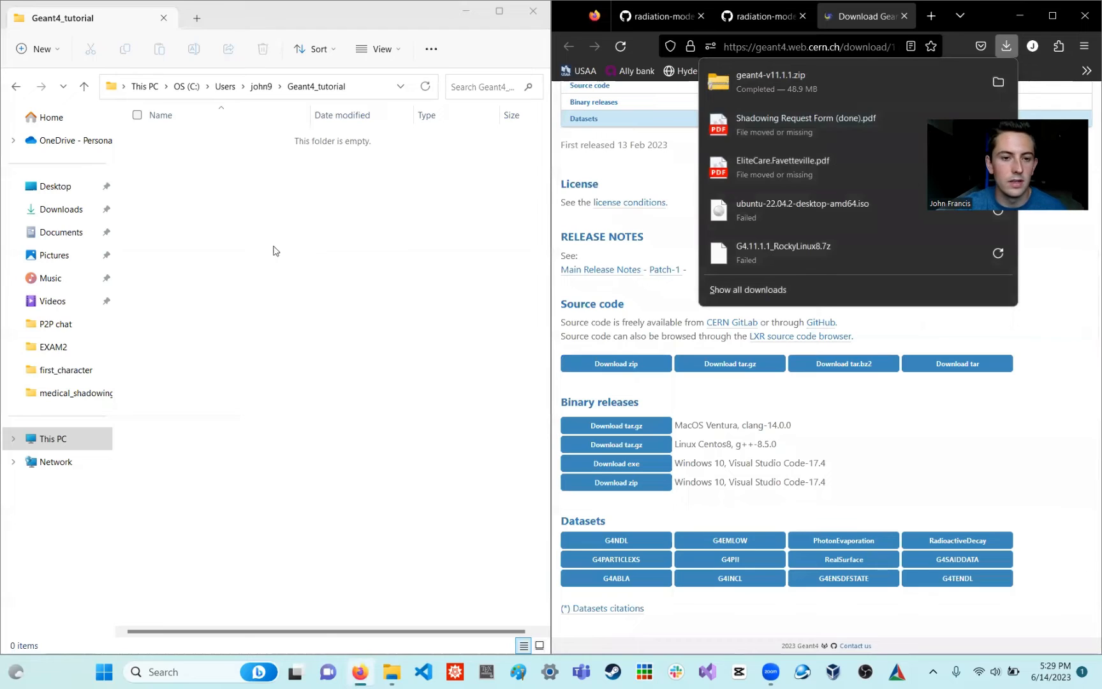
pyautogui.moveTo(822, 83); pyautogui.dragTo(352, 226)
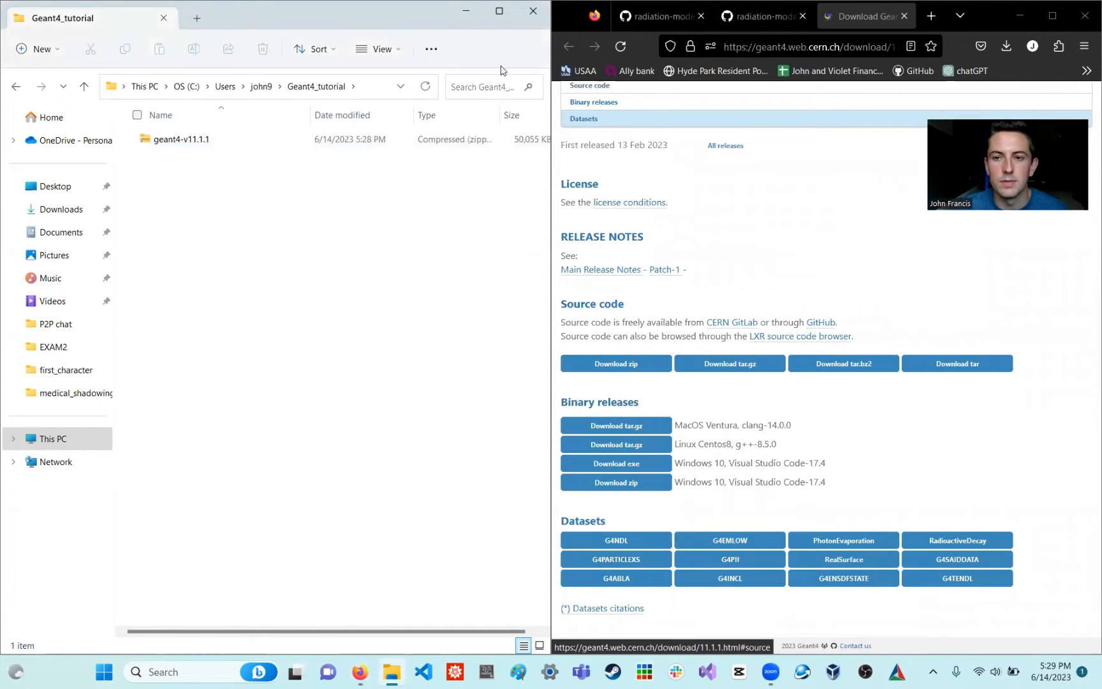
# - Return to the C++ compiler section of the instructions, follow its Visual Studio link and download Visual Studio 2022 Community
pyautogui.doubleClick(658, 15)
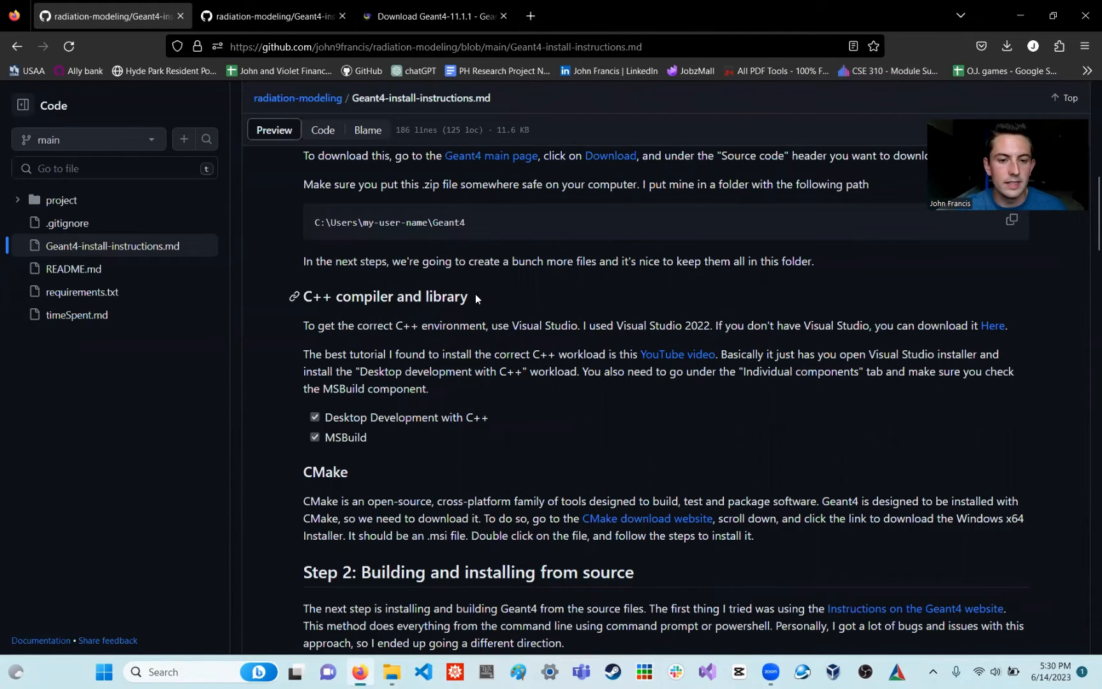
pyautogui.moveTo(475, 295); pyautogui.dragTo(302, 296)
pyautogui.click(505, 298)
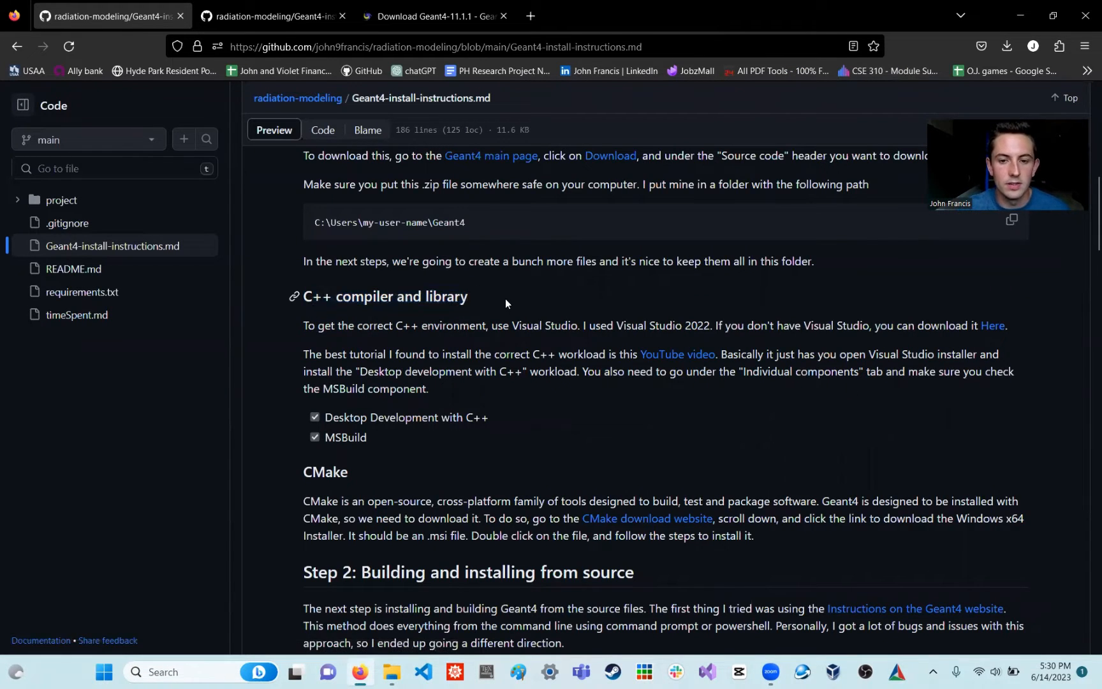
pyautogui.scroll(-1, 528, 317)
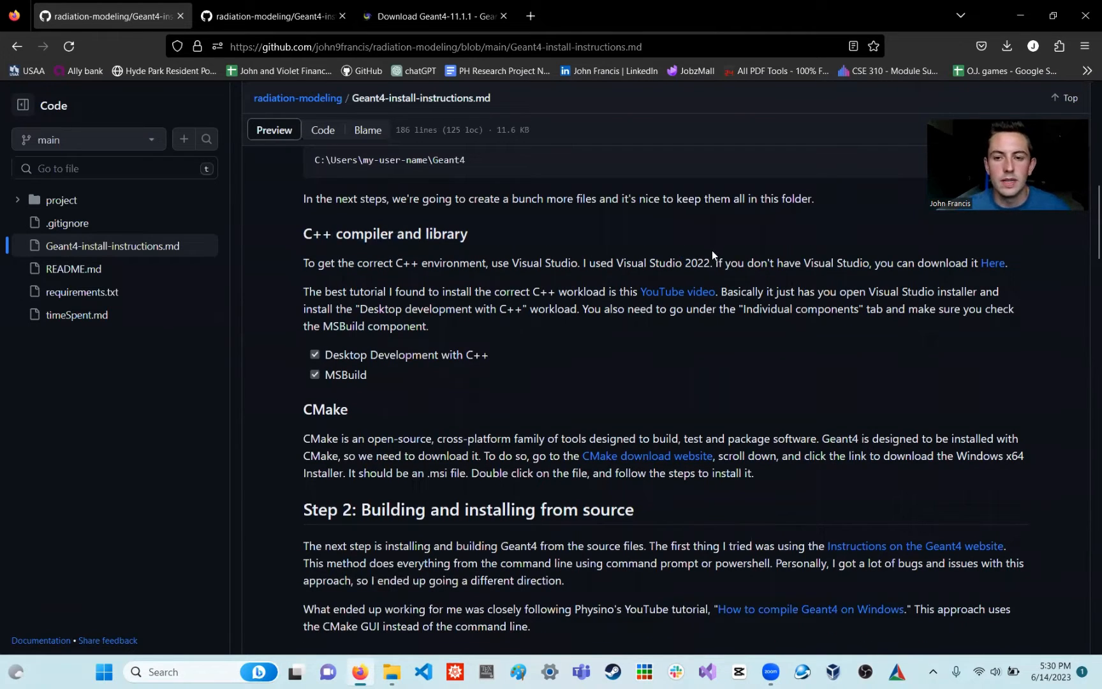
pyautogui.rightClick(984, 264)
pyautogui.click(987, 276)
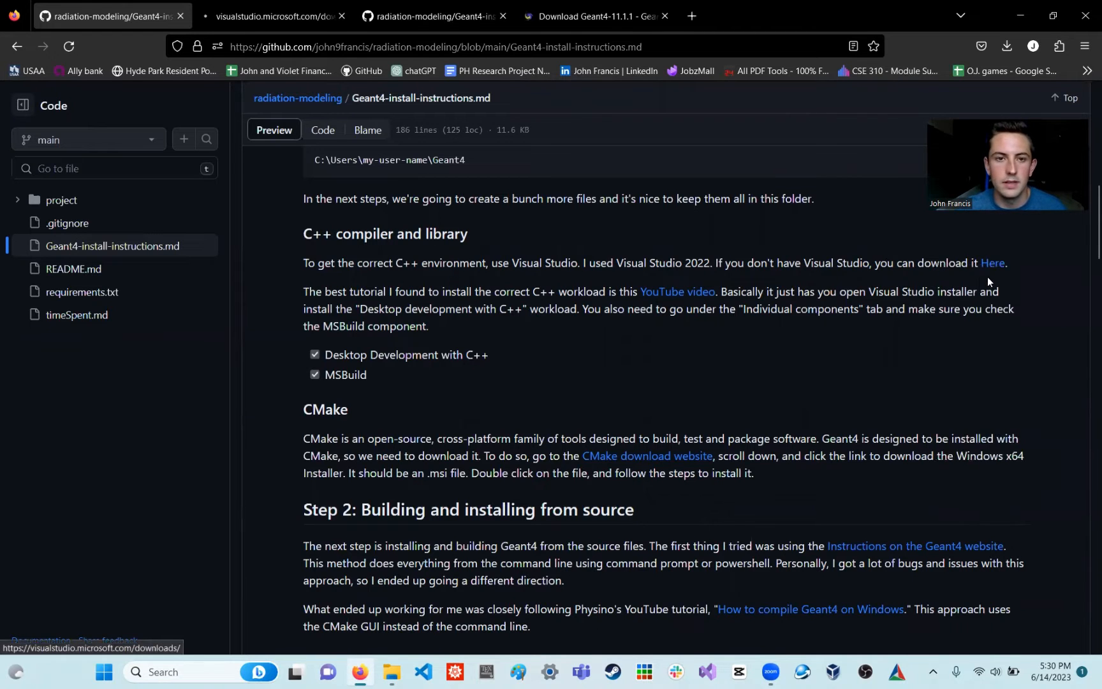
pyautogui.click(299, 8)
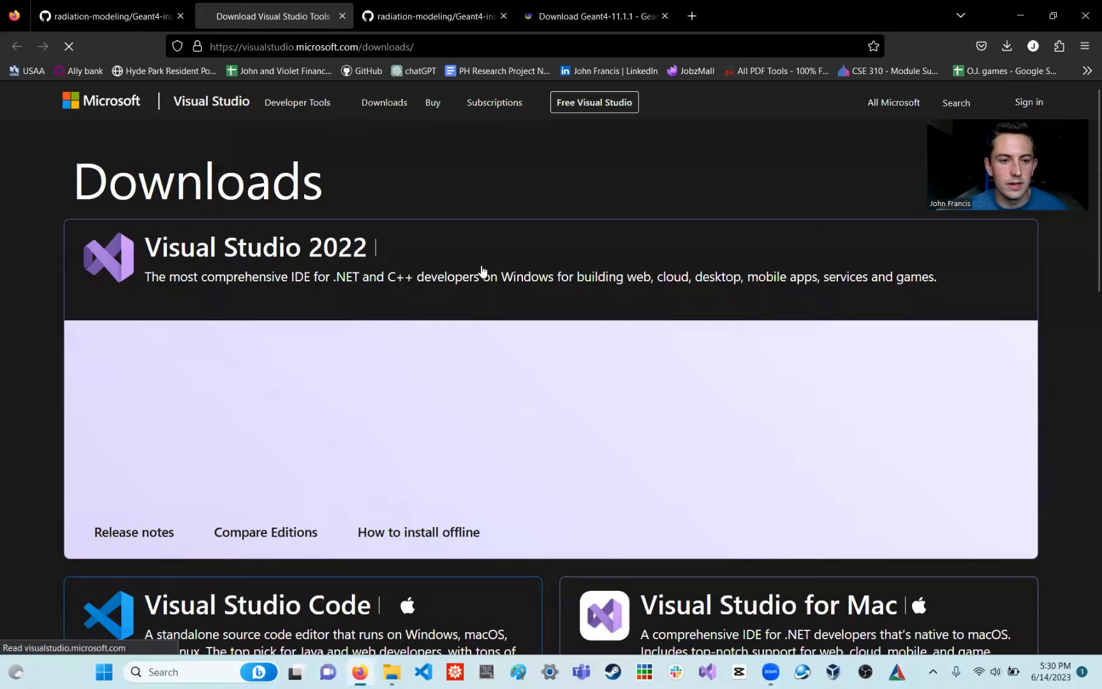
pyautogui.scroll(-1, 568, 295)
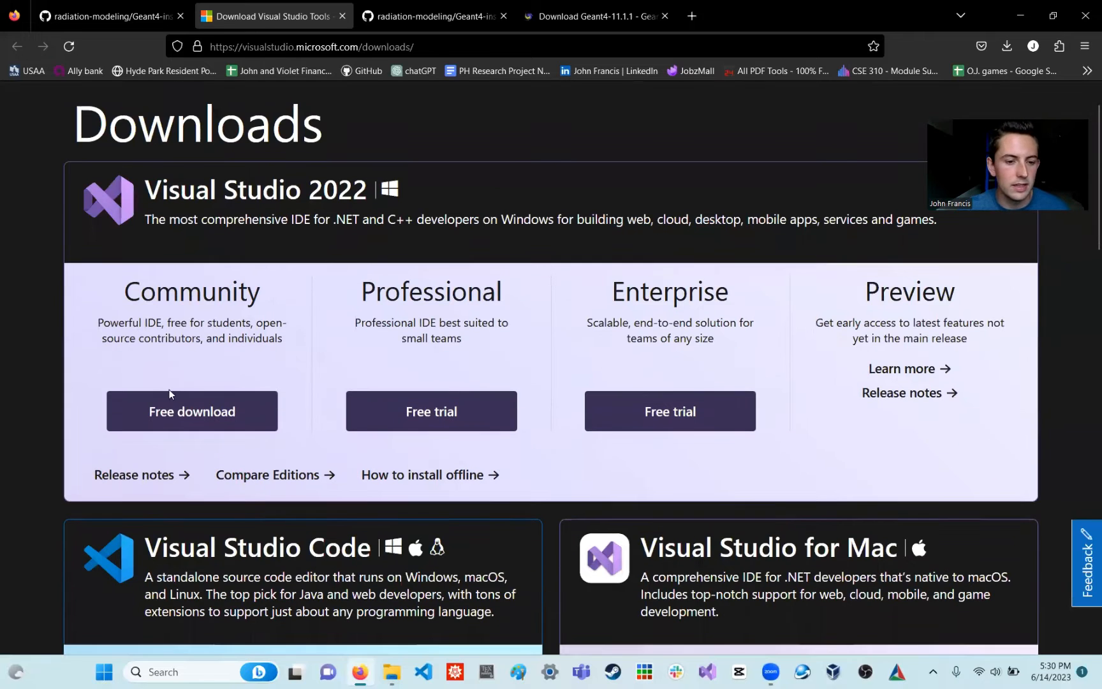
pyautogui.click(188, 413)
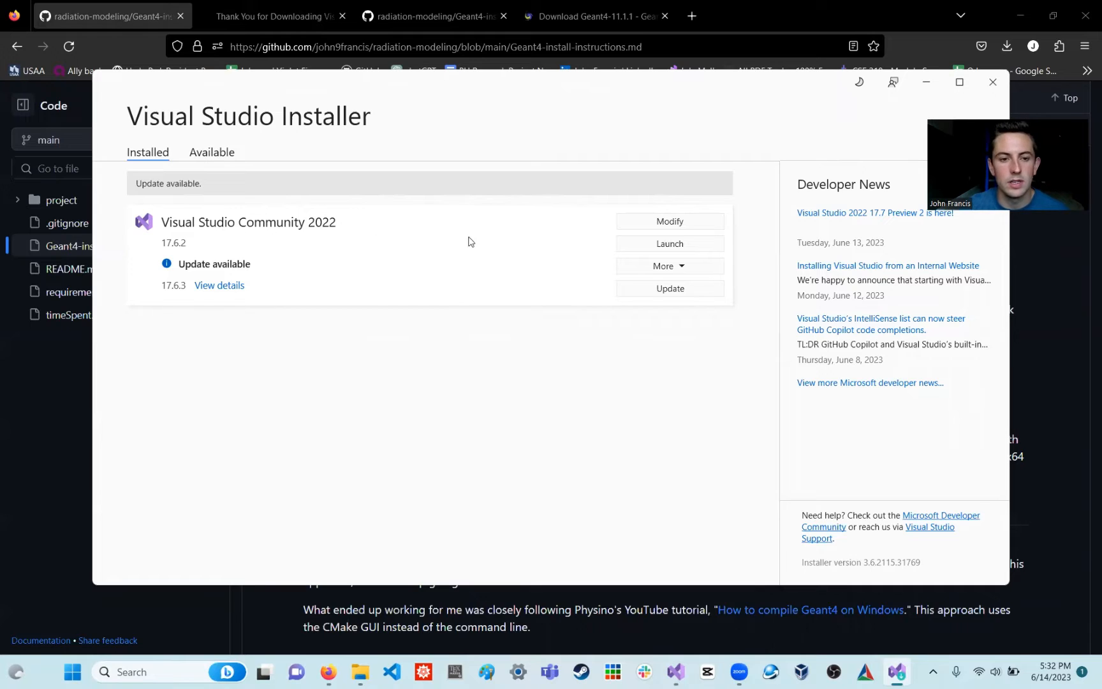
# - Start modifying the Visual Studio Community 2022 installation with the Desktop development with C++ workload selected
pyautogui.click(683, 223)
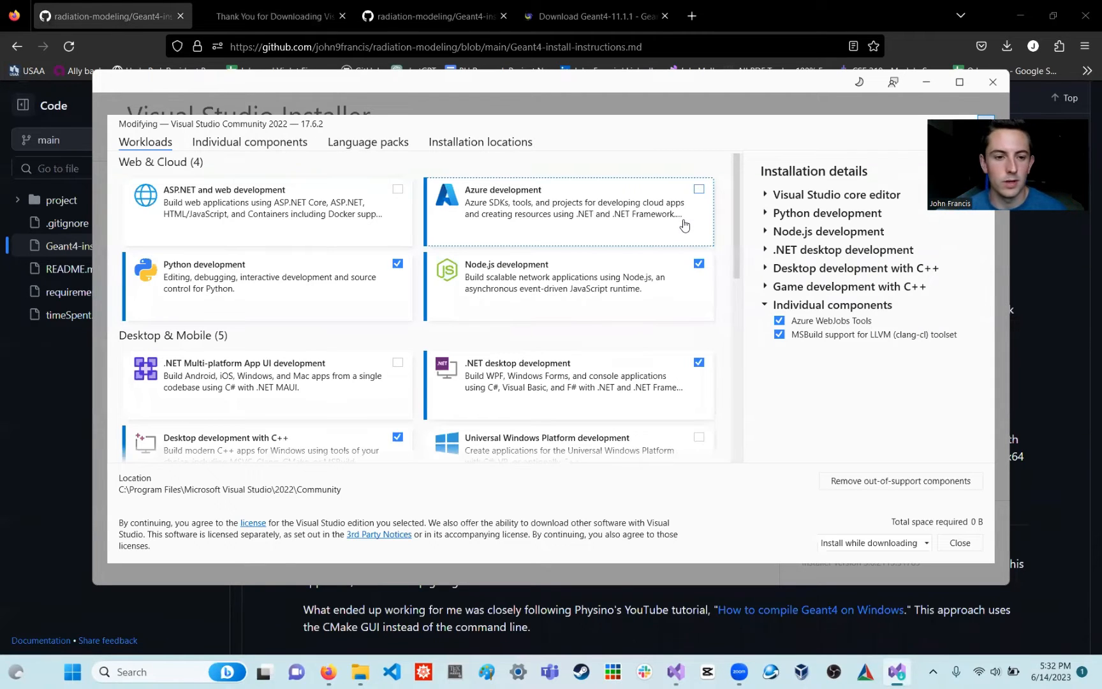
pyautogui.scroll(-3, 303, 324)
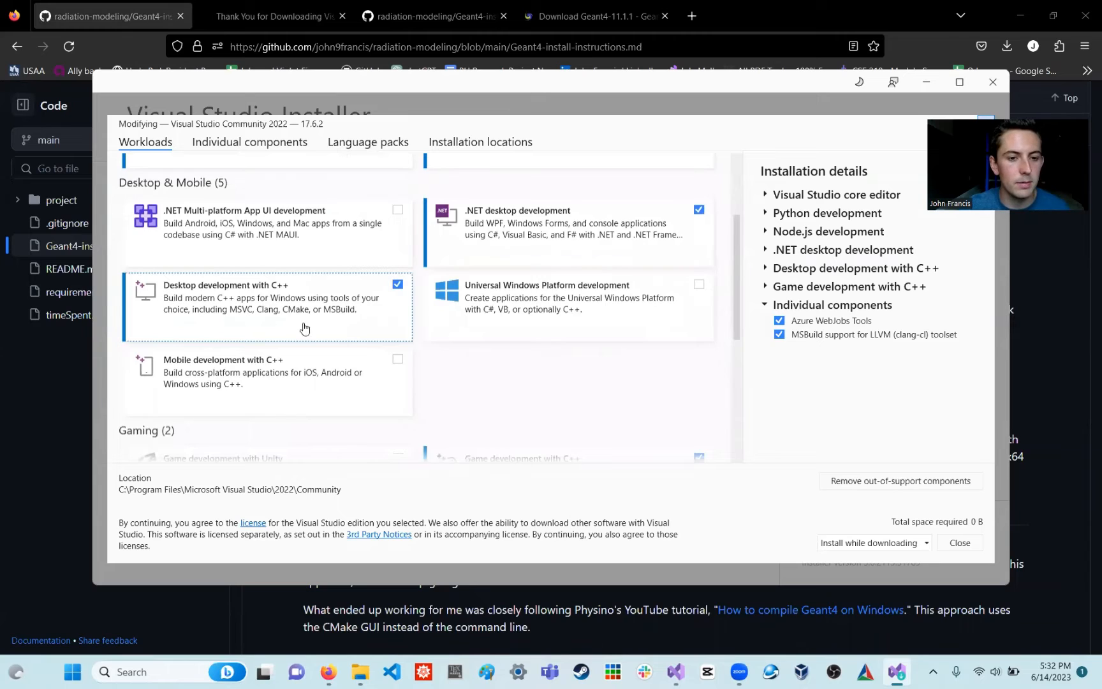
pyautogui.click(396, 285)
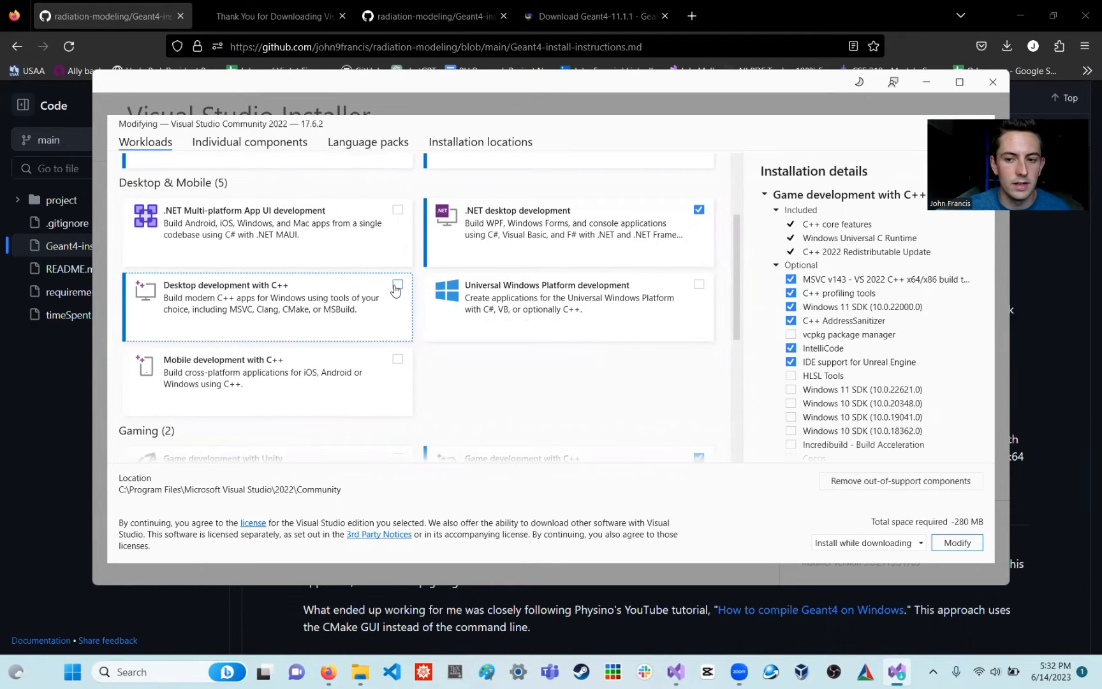
pyautogui.click(396, 285)
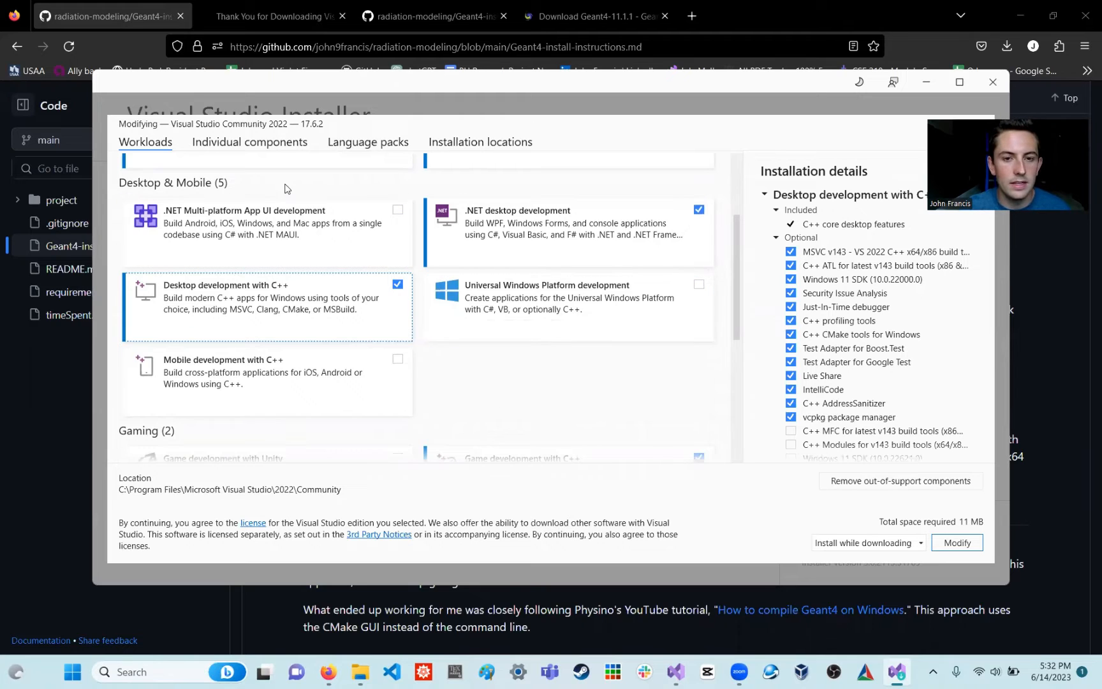
# - Check the required component in the GitHub instructions and search the Visual Studio Installer's individual components for msbuild
pyautogui.click(222, 148)
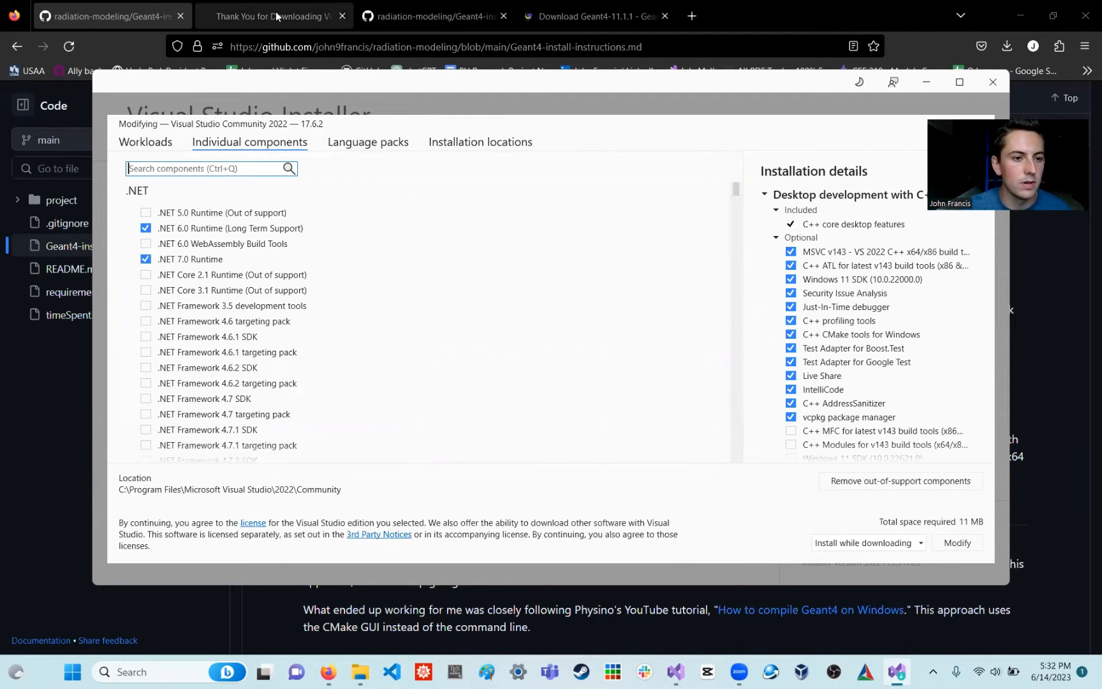
pyautogui.click(130, 10)
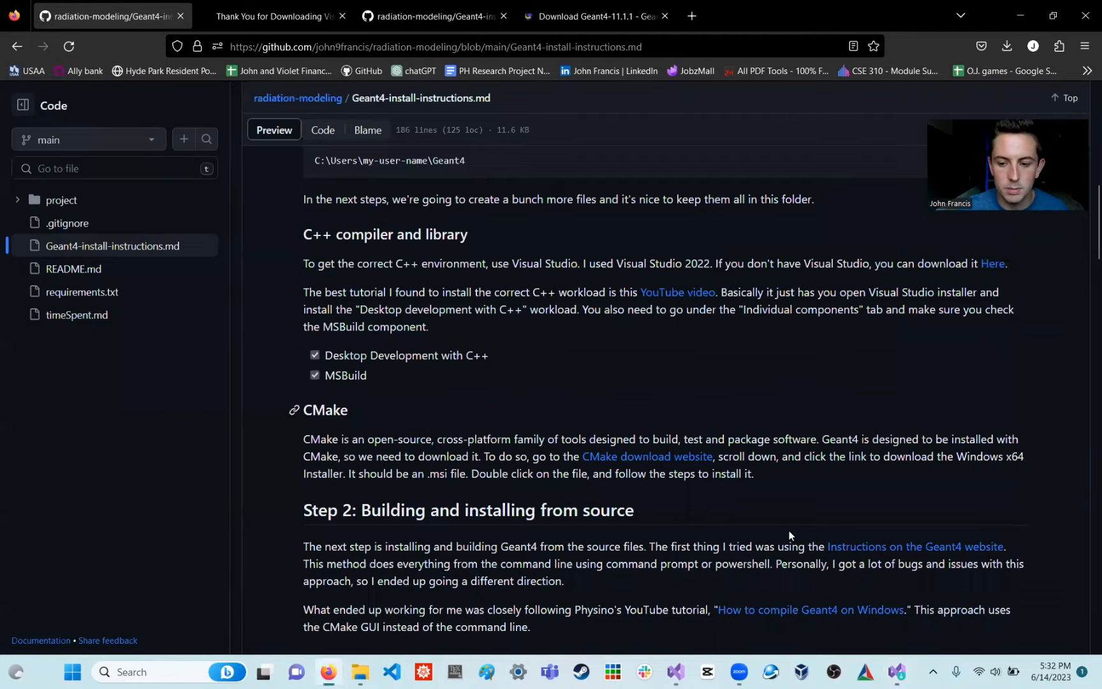
pyautogui.click(896, 672)
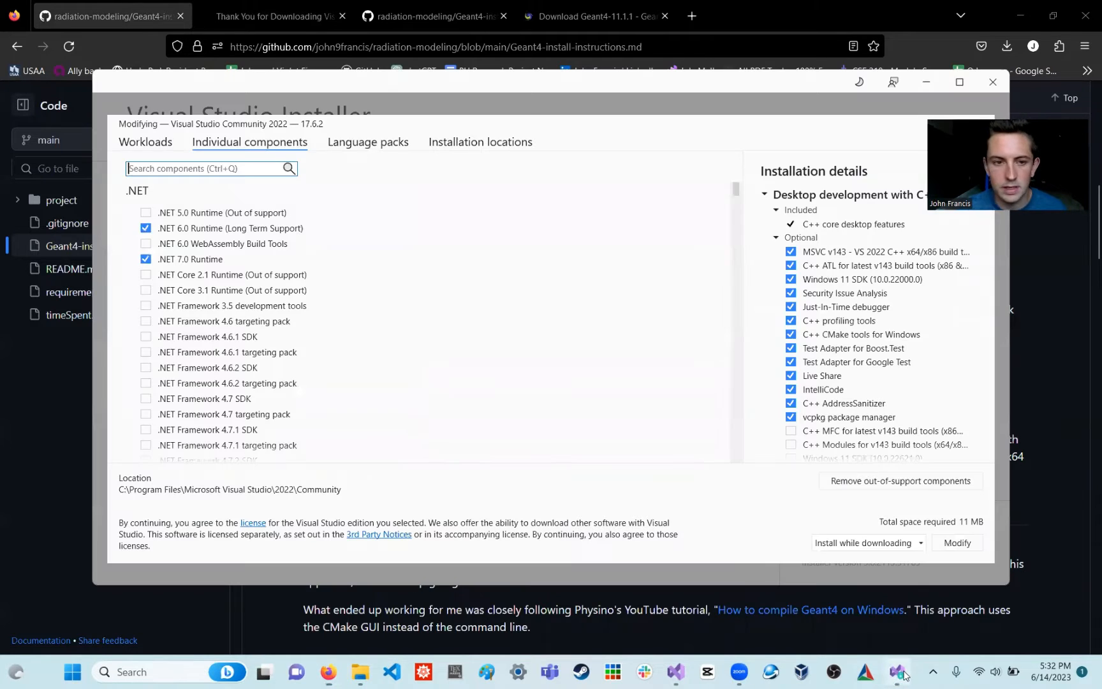
pyautogui.click(218, 171)
pyautogui.write('msbuild')
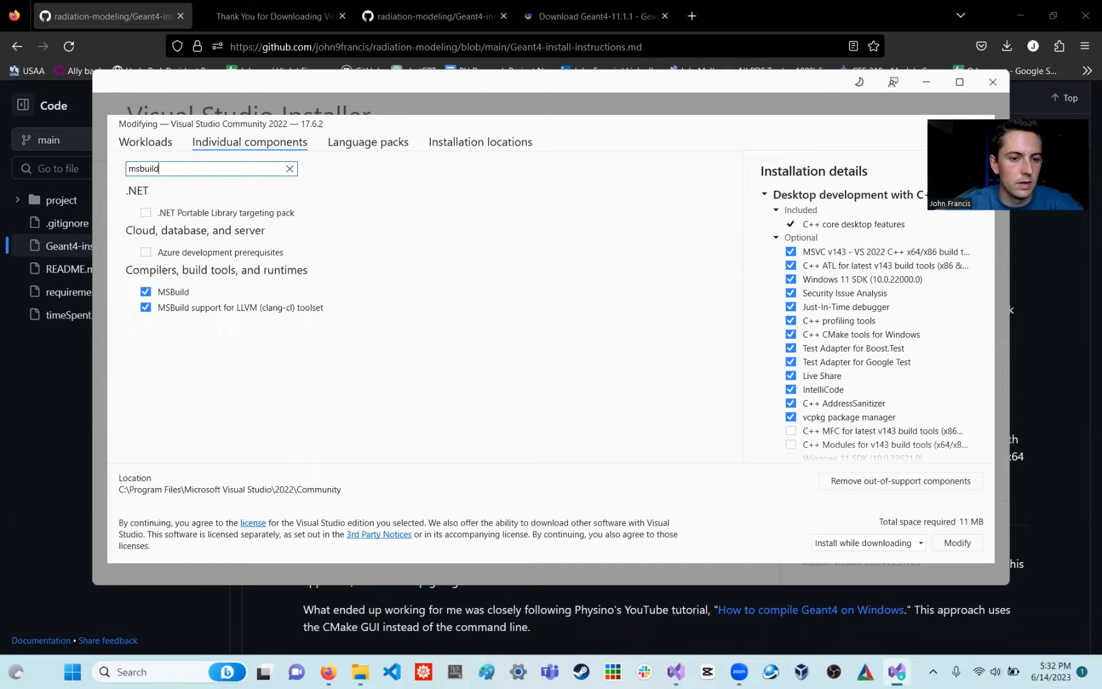
# - Keep the MSBuild component selected and apply the modification to Visual Studio Community 2022
pyautogui.click(146, 292)
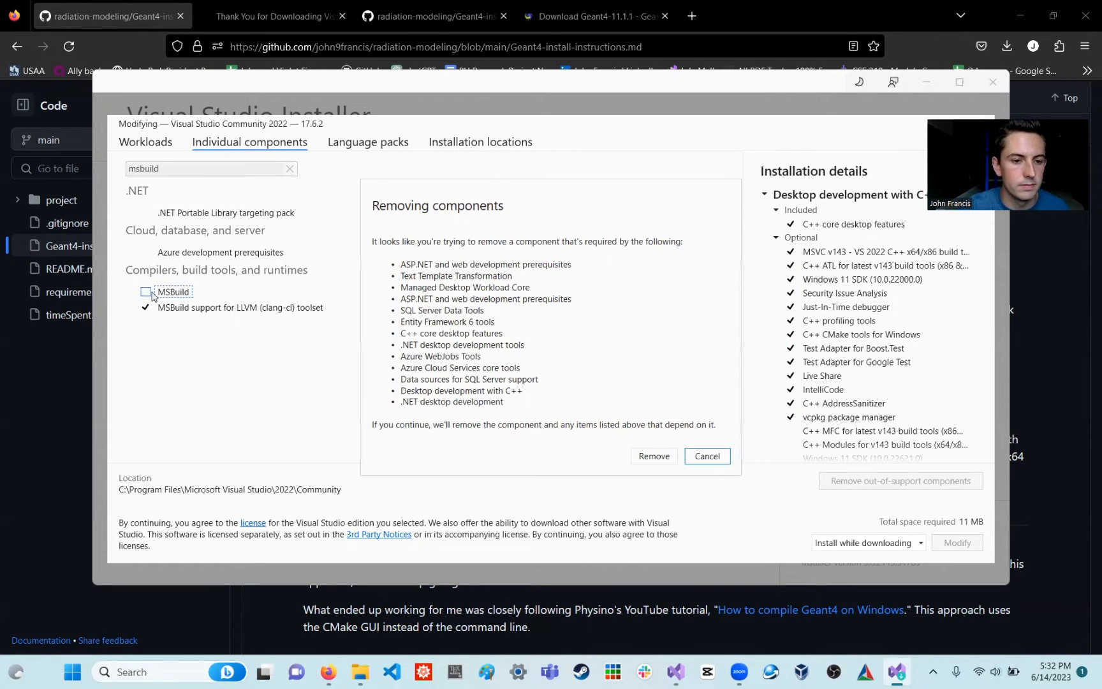
pyautogui.click(714, 458)
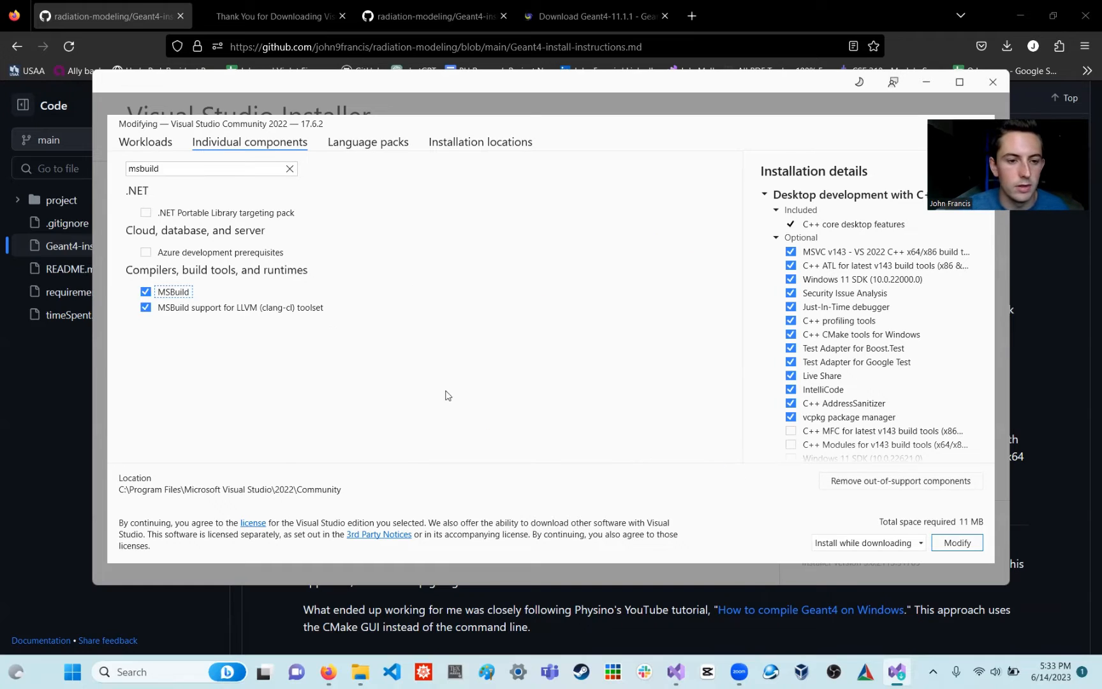
pyautogui.click(956, 542)
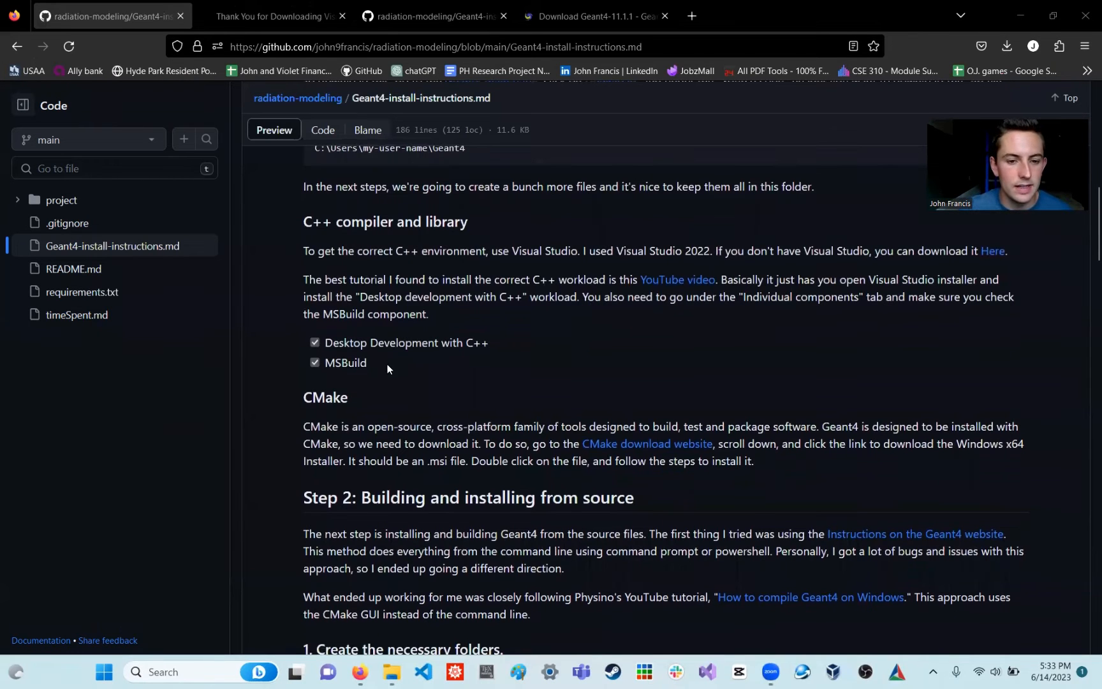
# - Move on to the CMake section of the install instructions and open its CMake download website link in a new tab
pyautogui.moveTo(387, 369); pyautogui.dragTo(310, 331)
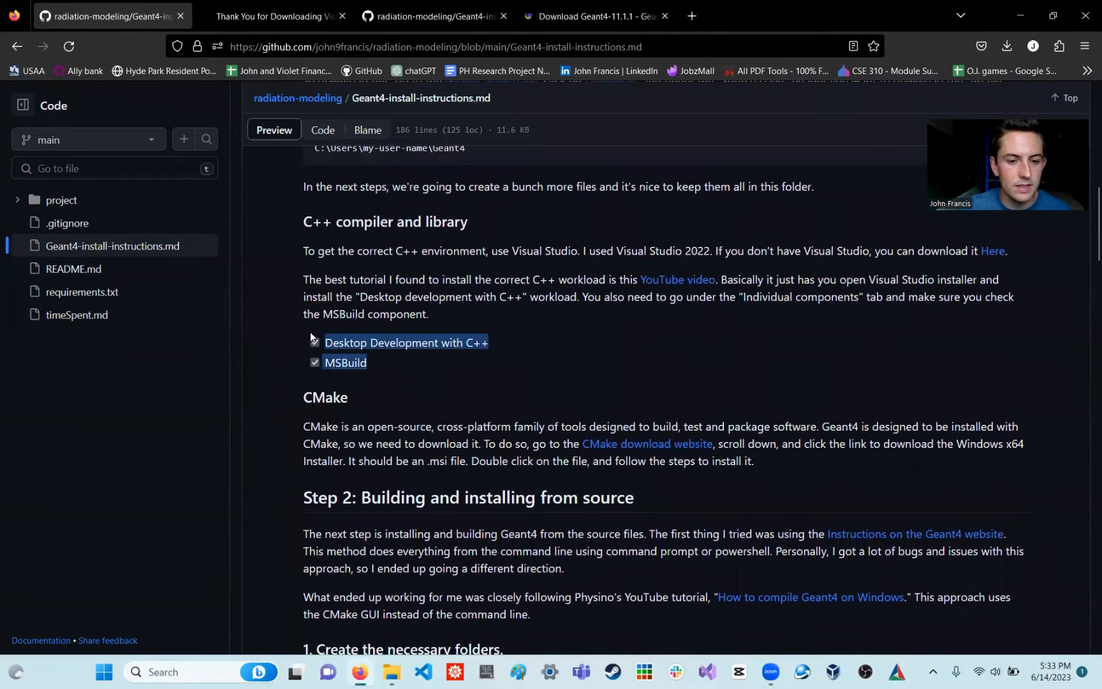
pyautogui.click(424, 370)
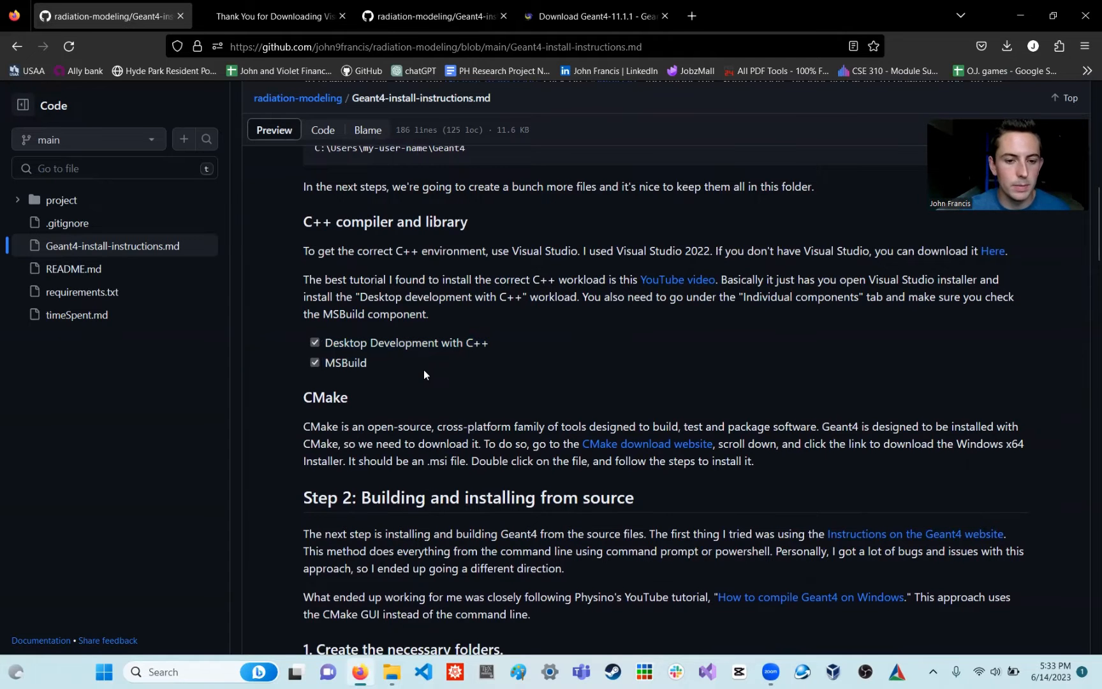
pyautogui.scroll(-2, 423, 369)
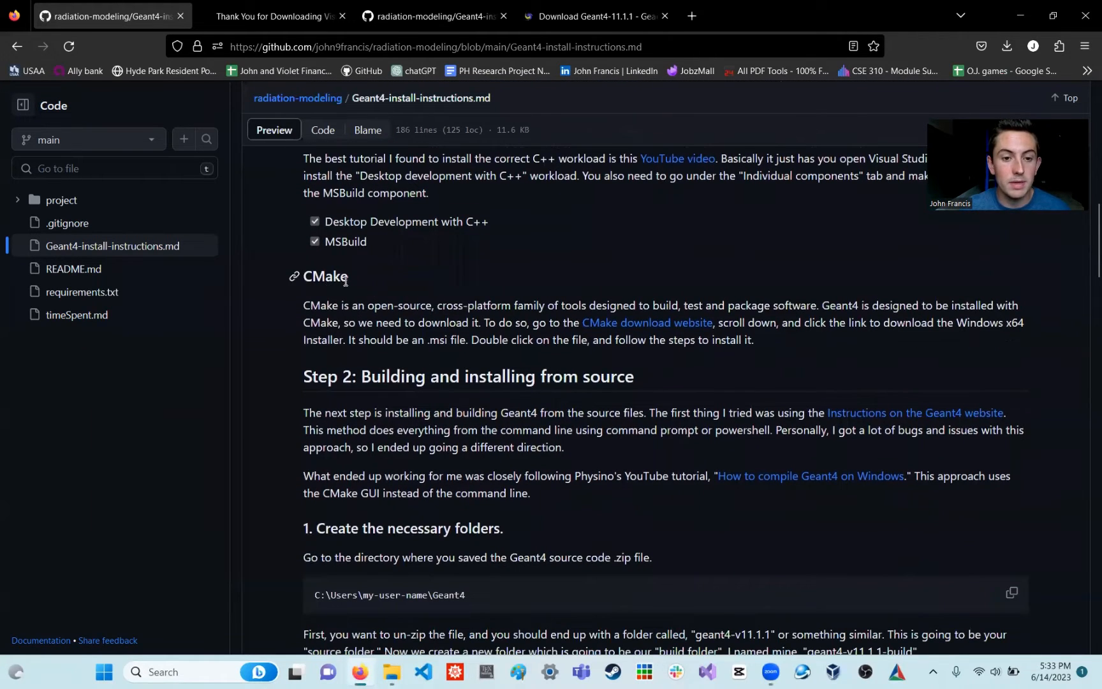
pyautogui.moveTo(348, 281); pyautogui.dragTo(301, 278)
pyautogui.click(426, 278)
pyautogui.scroll(-1, 424, 277)
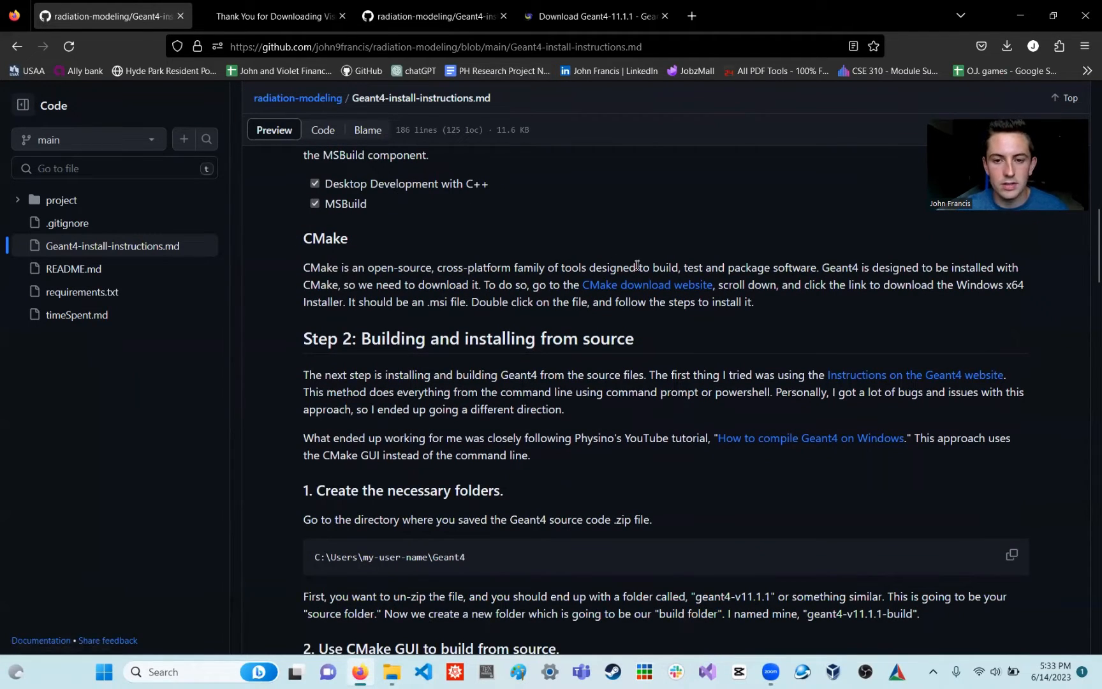
pyautogui.rightClick(641, 285)
pyautogui.click(701, 297)
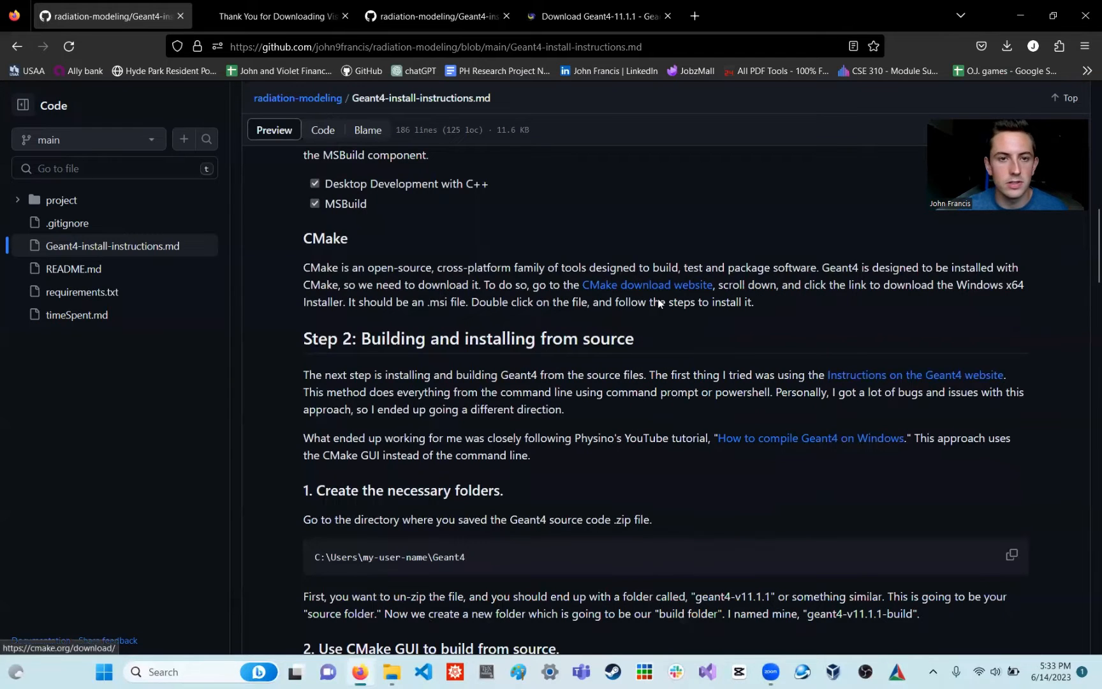
pyautogui.click(252, 14)
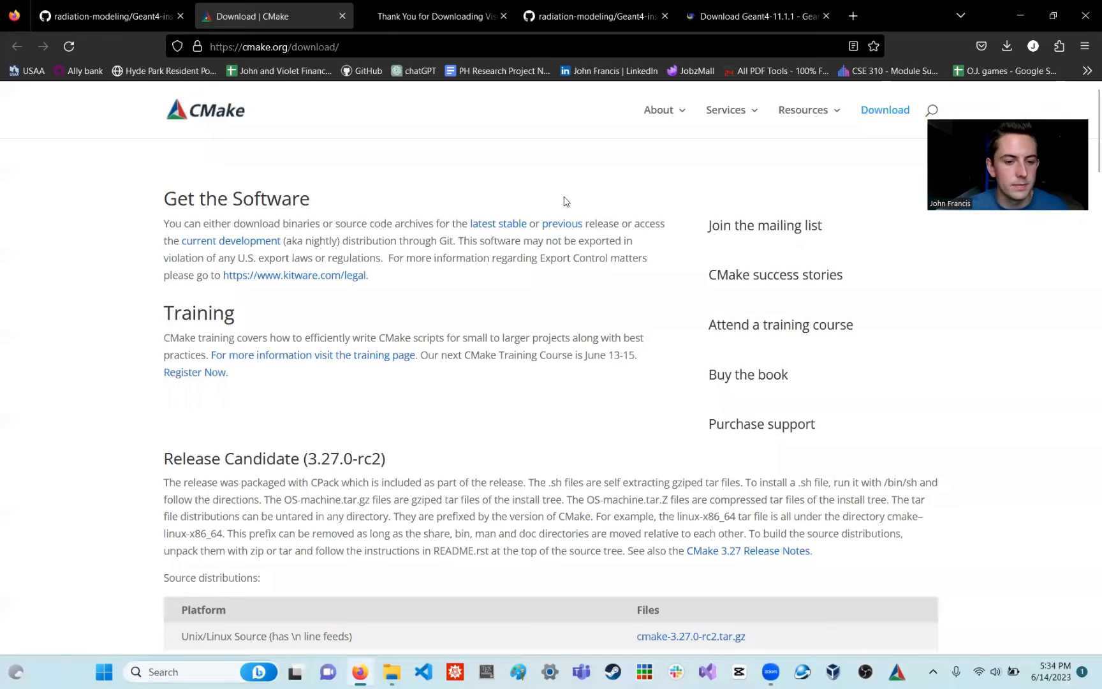
# - Download the Windows x64 installer cmake-3.27.0-rc2-windows-x86_64.msi and open it from the browser's downloads
pyautogui.scroll(-6, 564, 202)
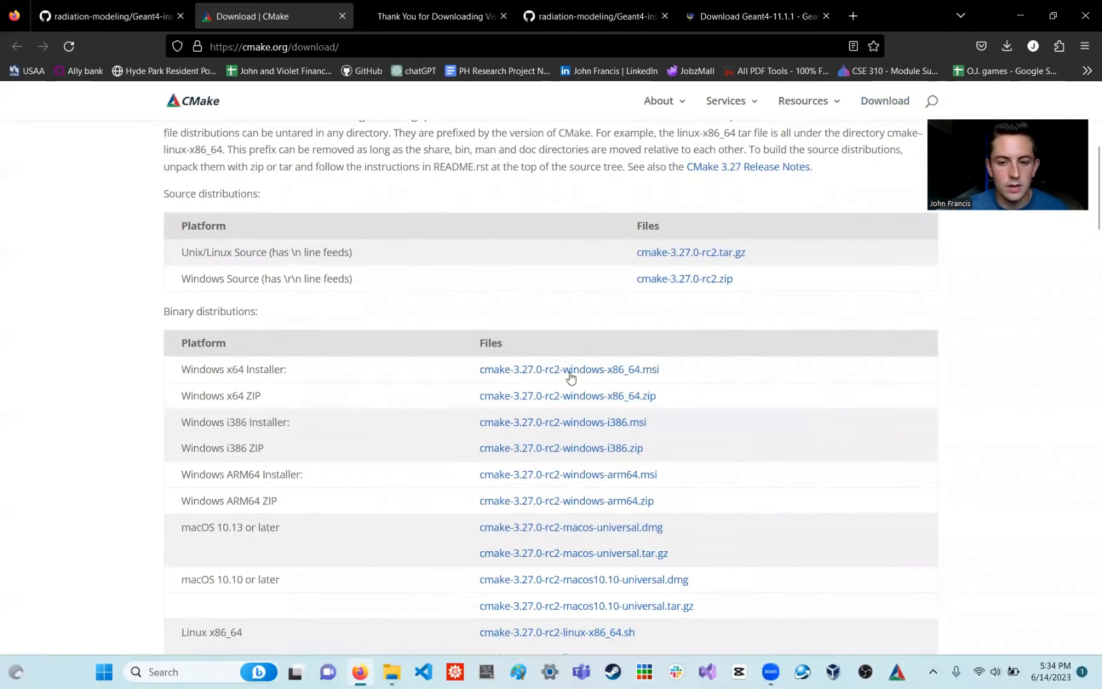
pyautogui.click(539, 373)
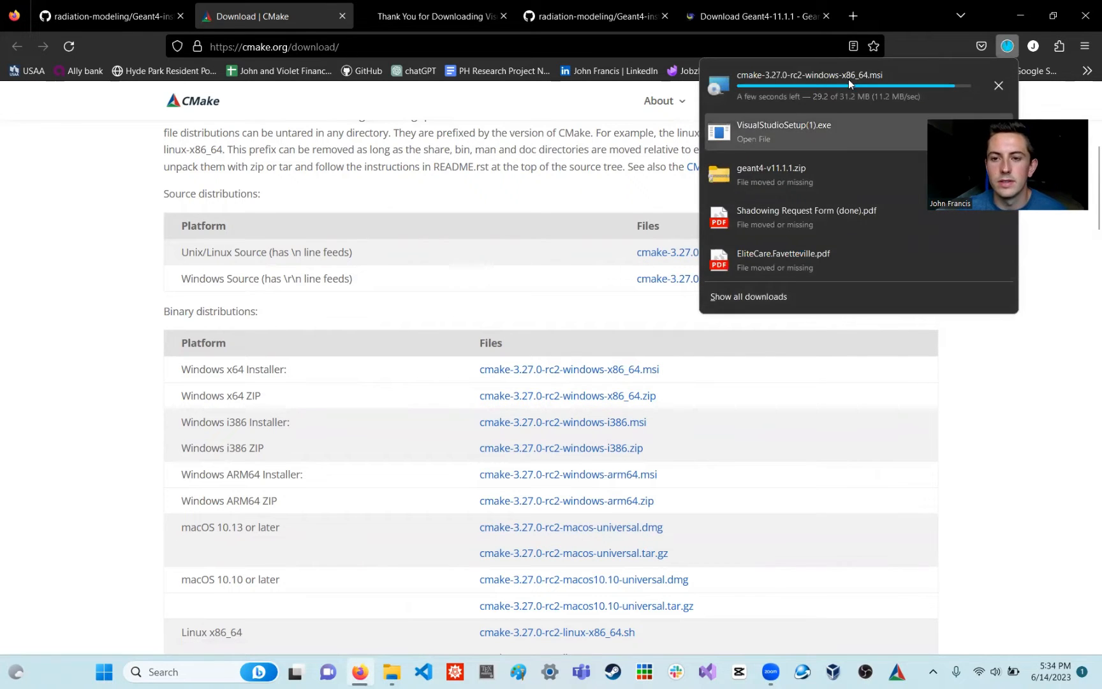
pyautogui.click(814, 89)
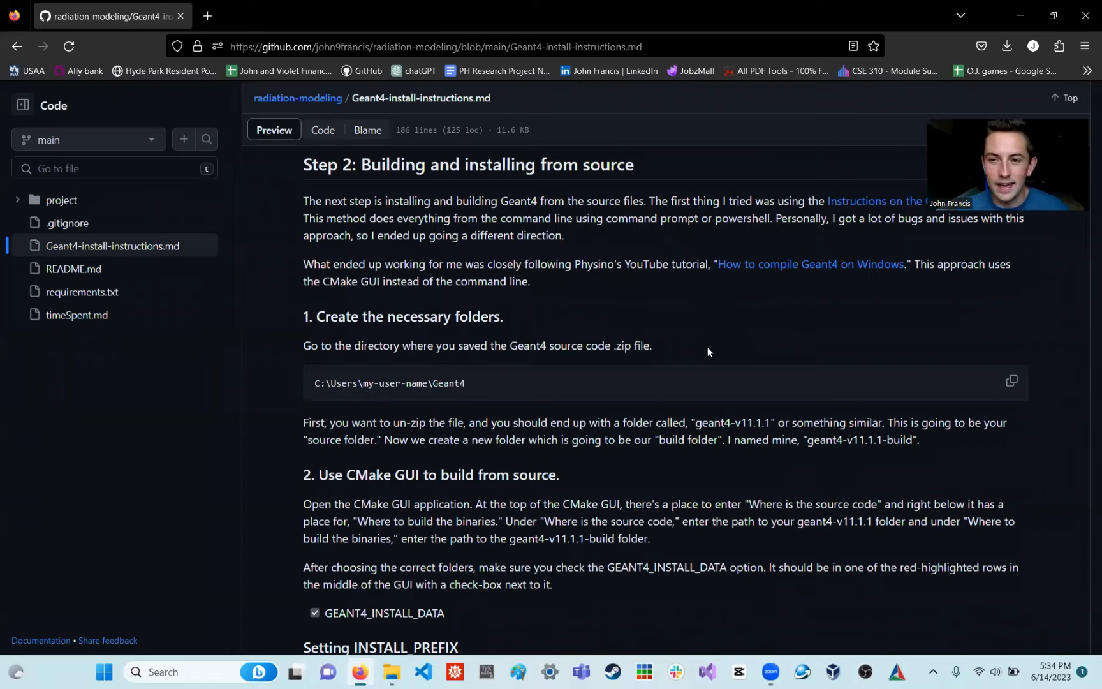
# - Review the "Create the necessary folders" section, then switch to File Explorer and check the path of the Geant4_tutorial folder
pyautogui.scroll(1, 708, 350)
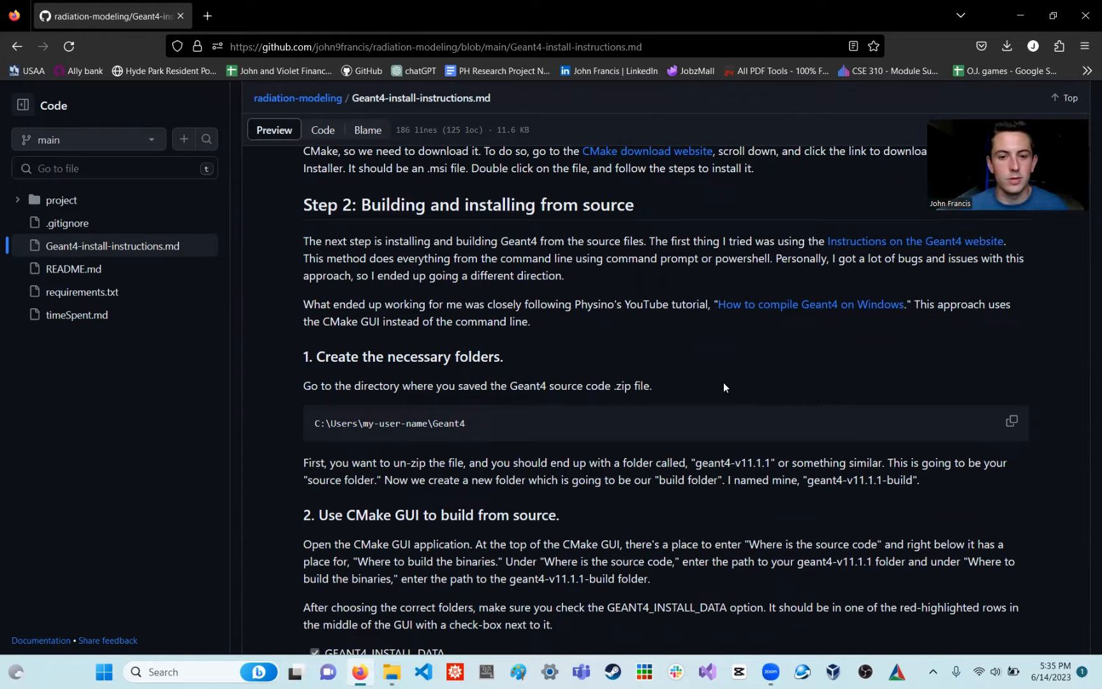
pyautogui.scroll(-1, 723, 385)
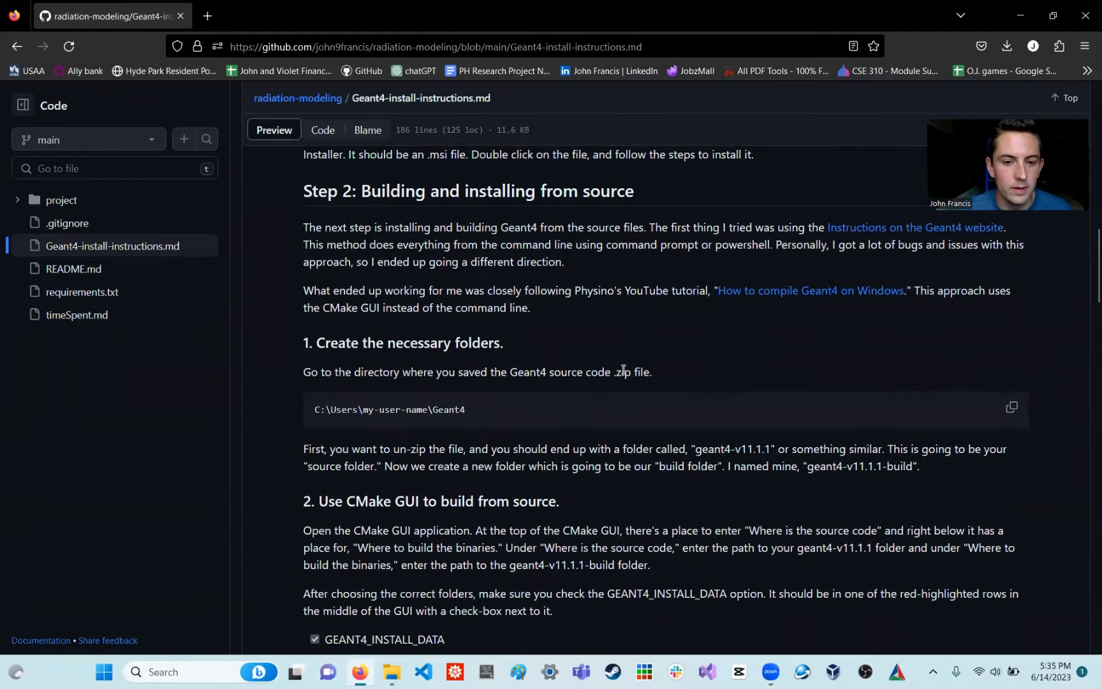
pyautogui.scroll(-2, 623, 375)
pyautogui.scroll(-3, 623, 375)
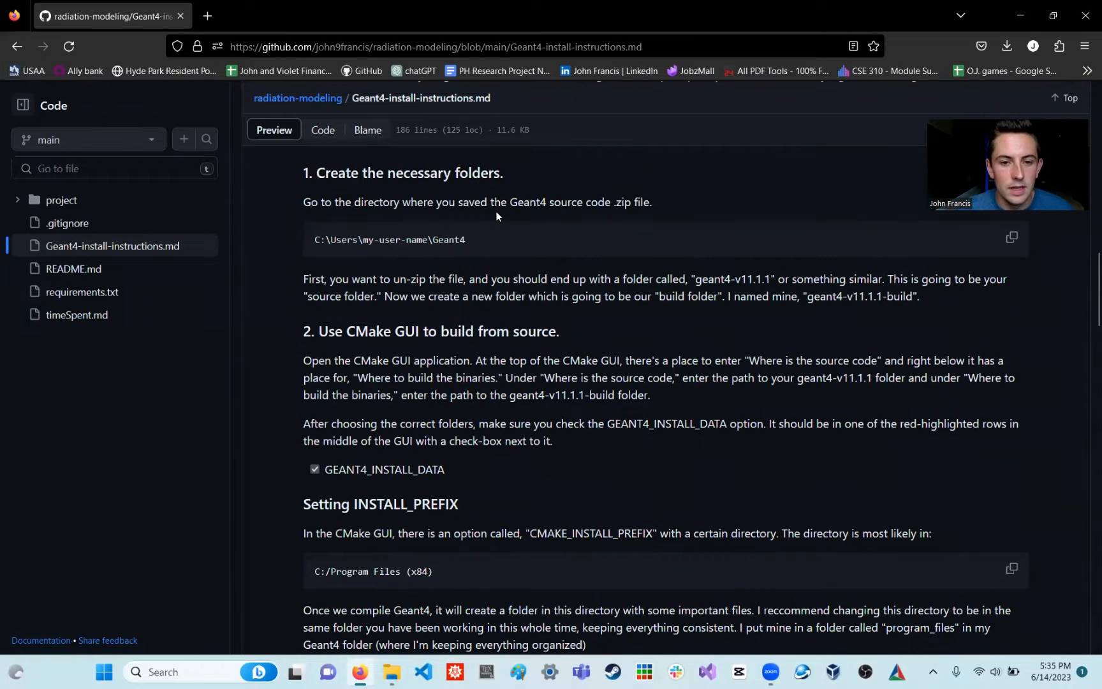
pyautogui.click(392, 671)
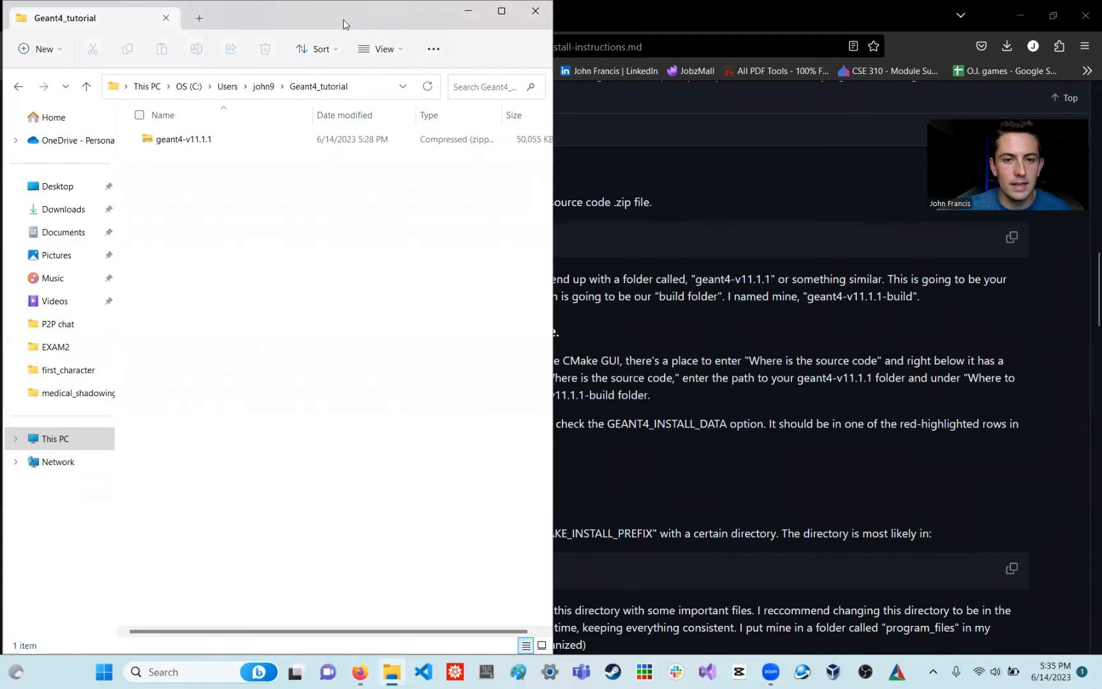
pyautogui.moveTo(343, 20); pyautogui.dragTo(580, 46)
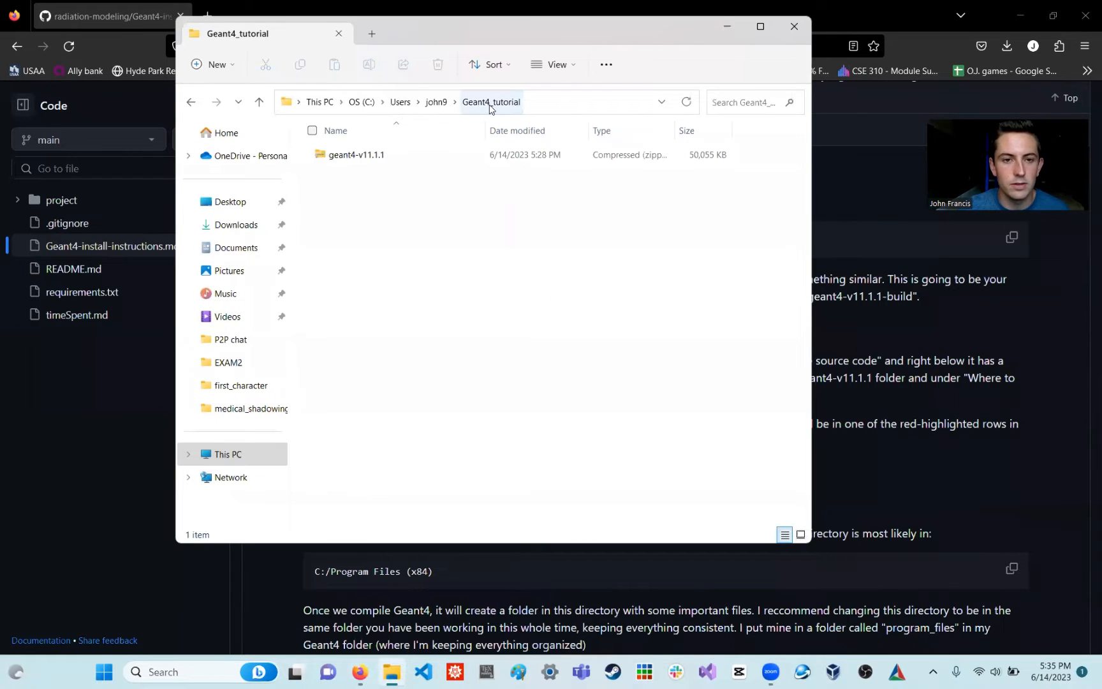
pyautogui.click(548, 102)
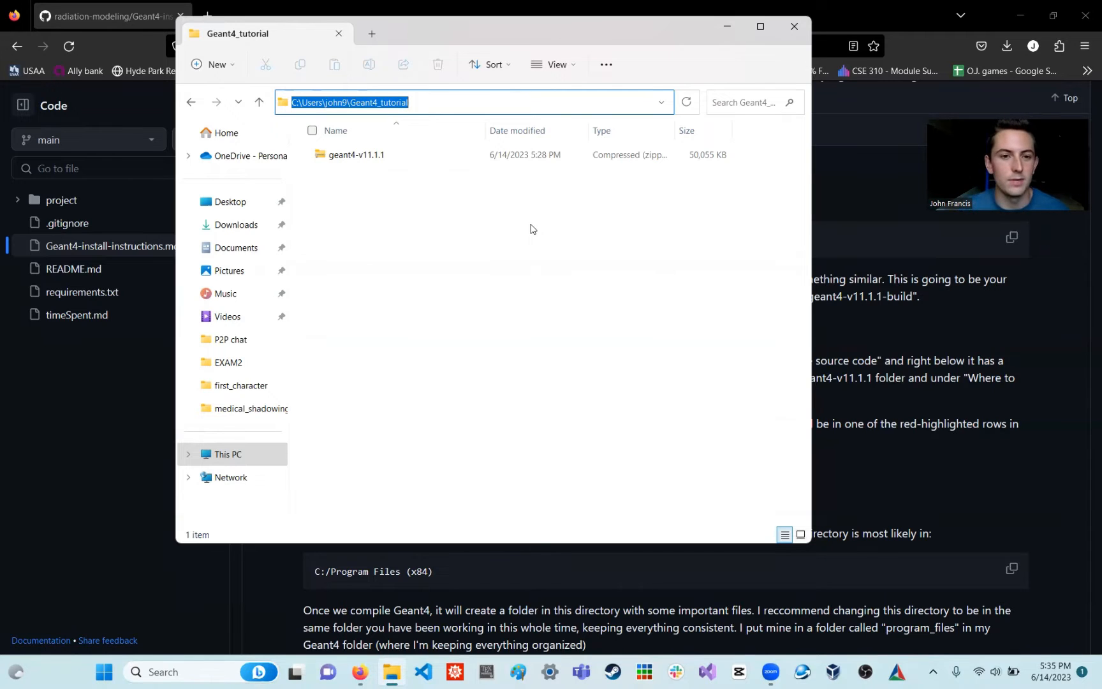
pyautogui.click(389, 236)
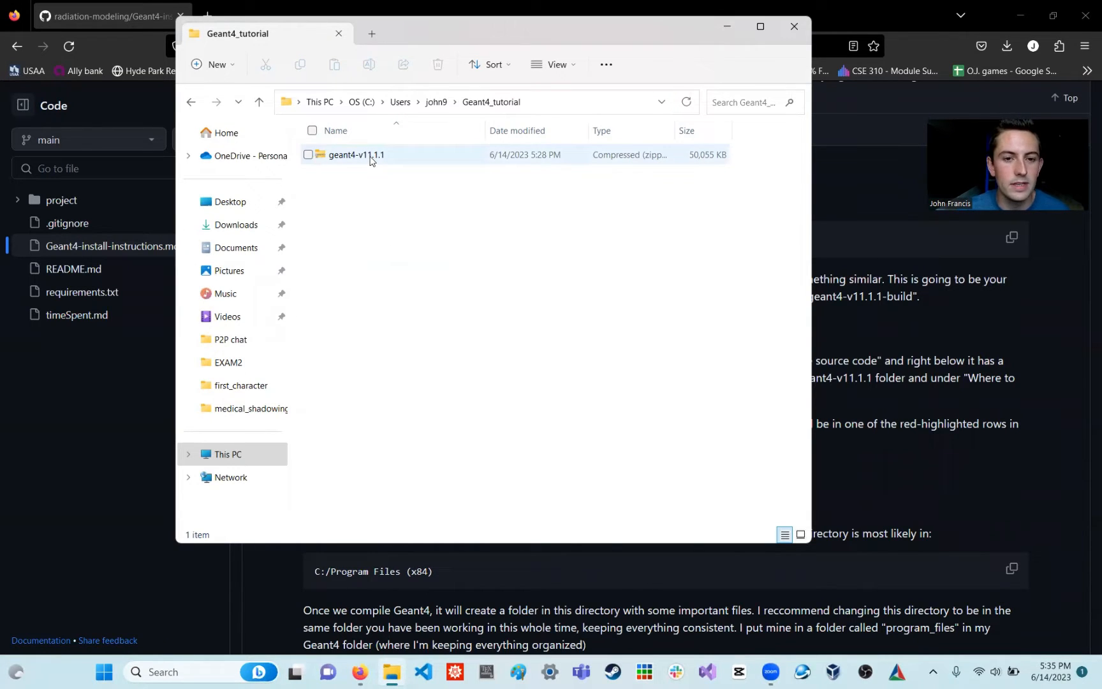
# - Extract the geant4-v11.1.1 zip archive into a geant4-v11.1.1 folder inside Geant4_tutorial
pyautogui.rightClick(371, 160)
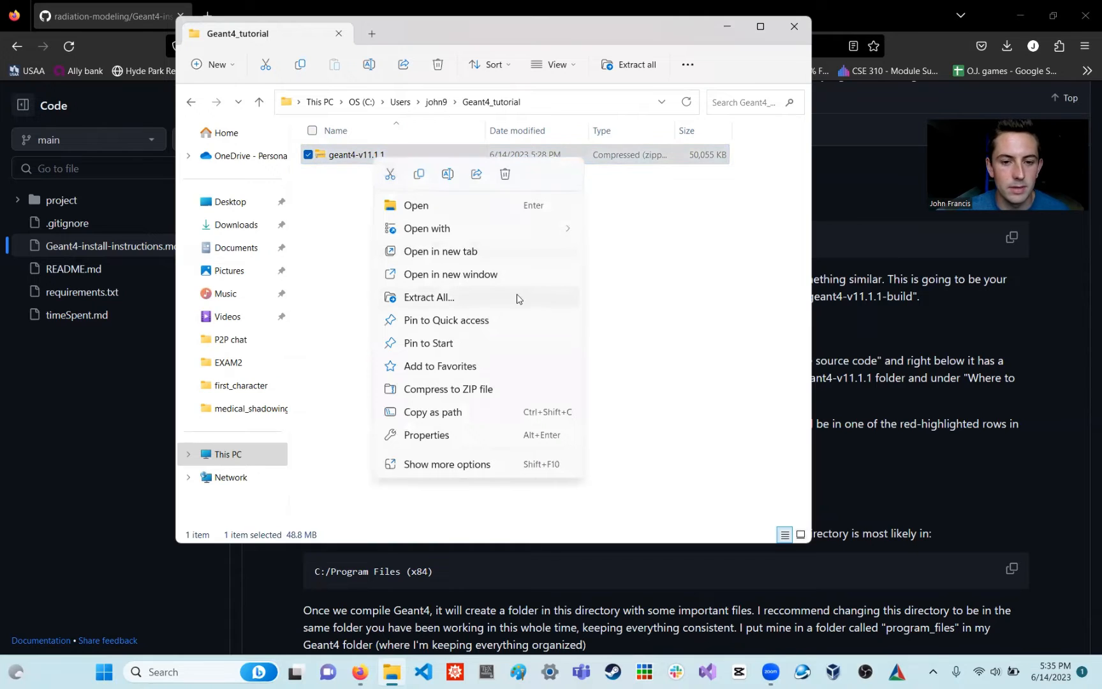
pyautogui.click(459, 297)
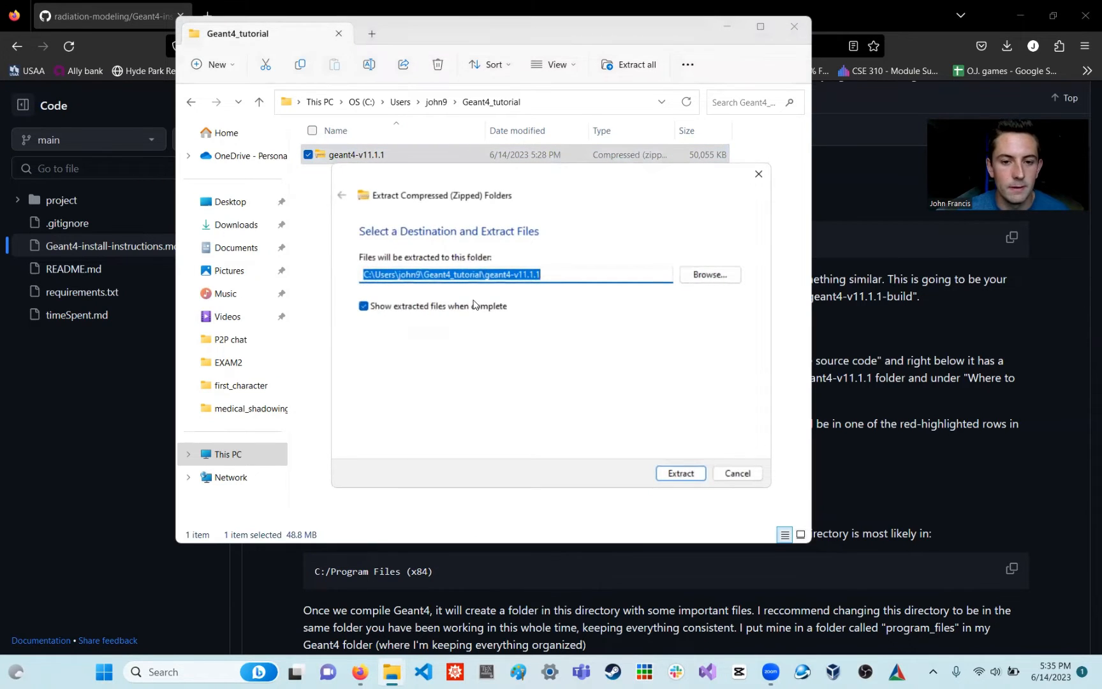
pyautogui.click(681, 474)
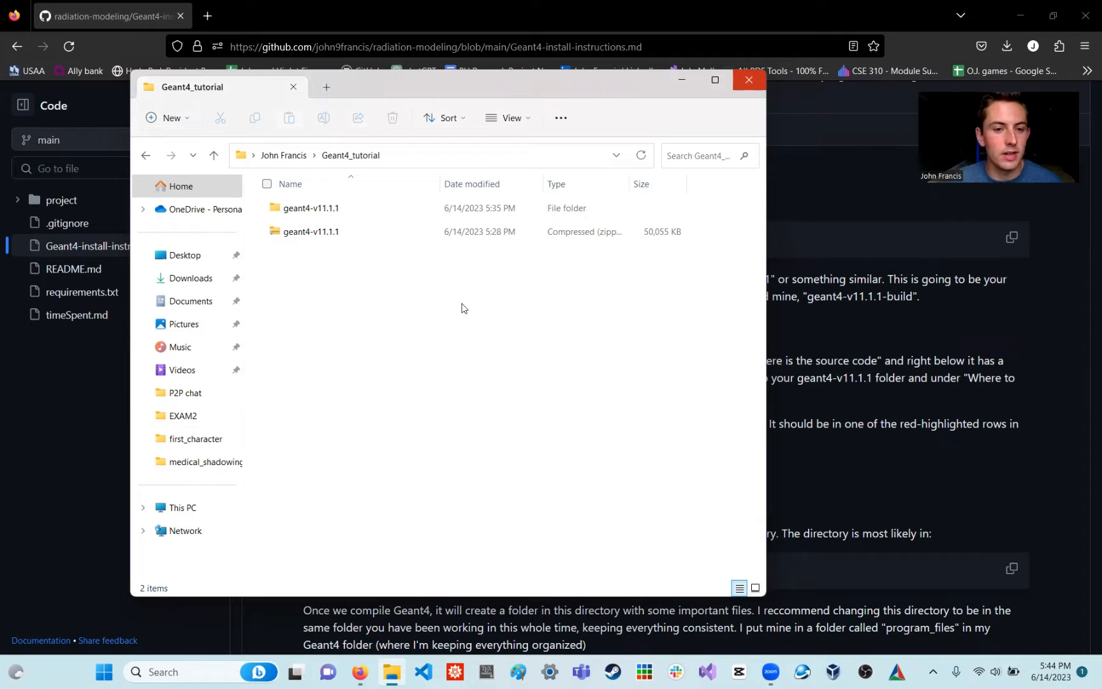
# - Examine the source files in the nested geant4-v11.1.1 folder and return to the Geant4_tutorial folder
pyautogui.doubleClick(331, 211)
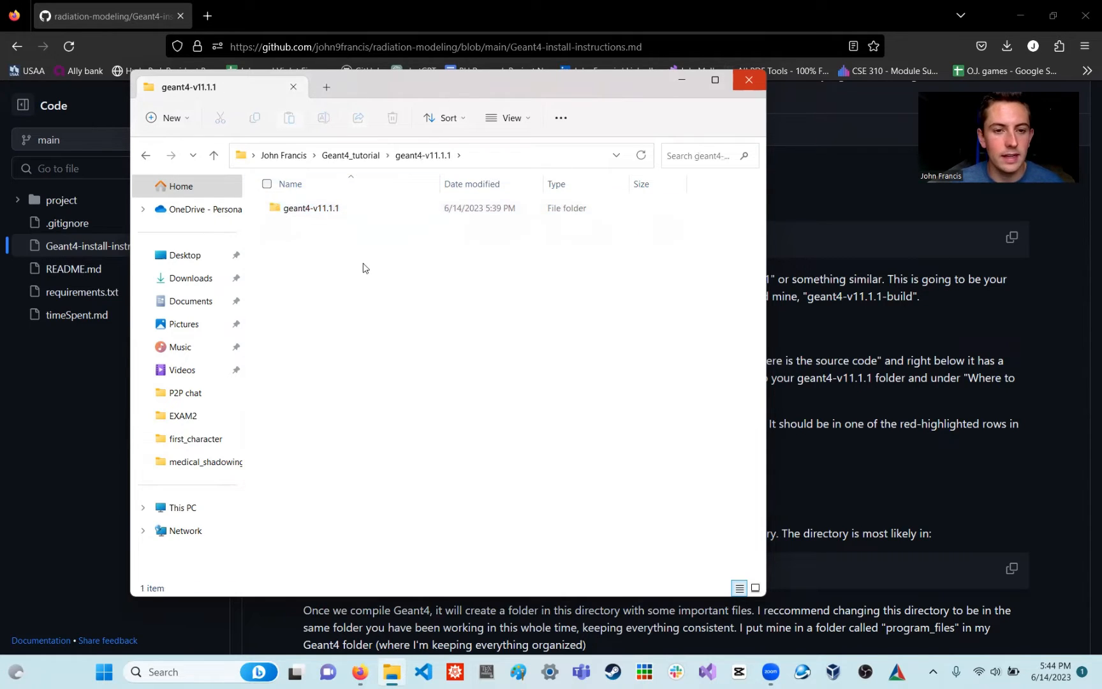
pyautogui.doubleClick(335, 212)
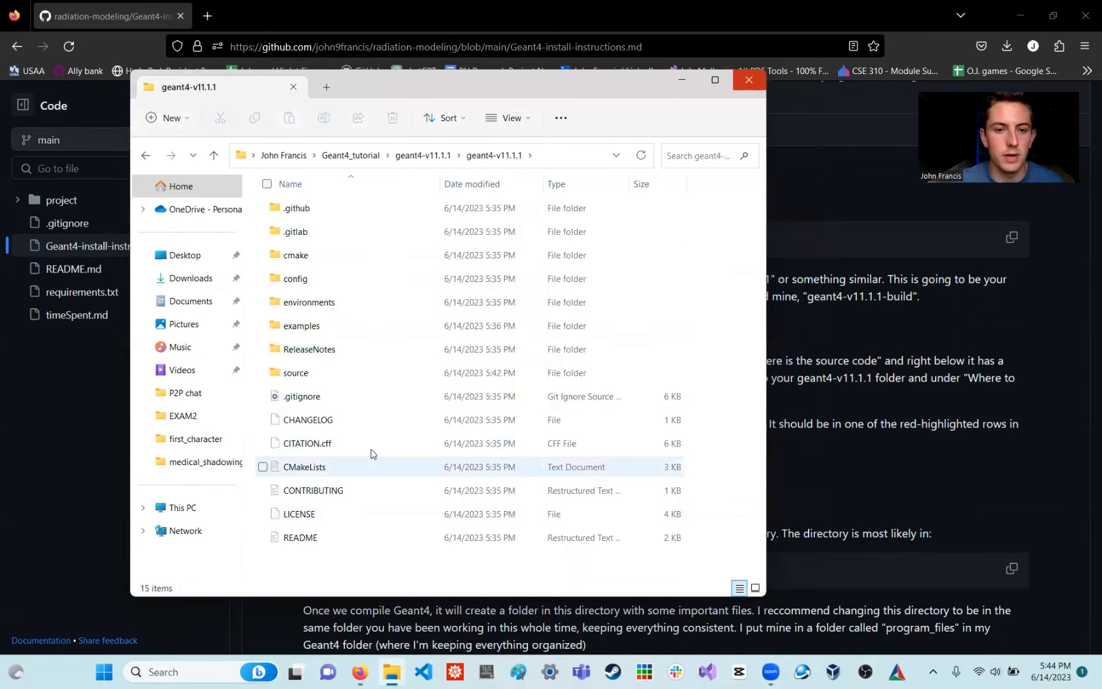
pyautogui.click(422, 157)
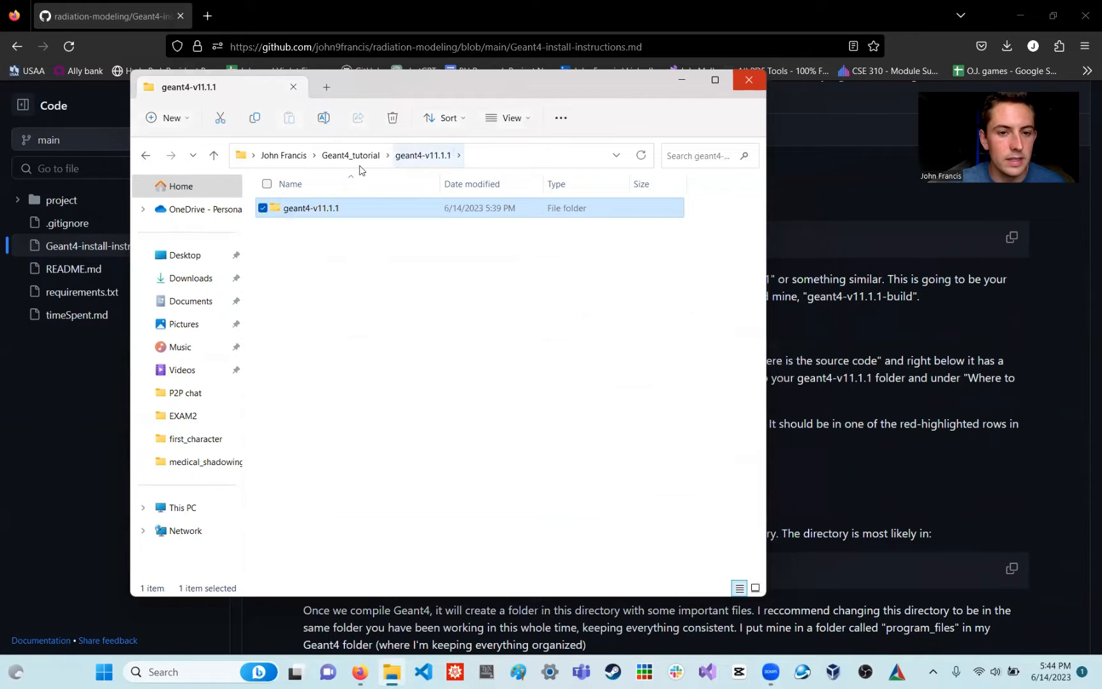
pyautogui.click(350, 155)
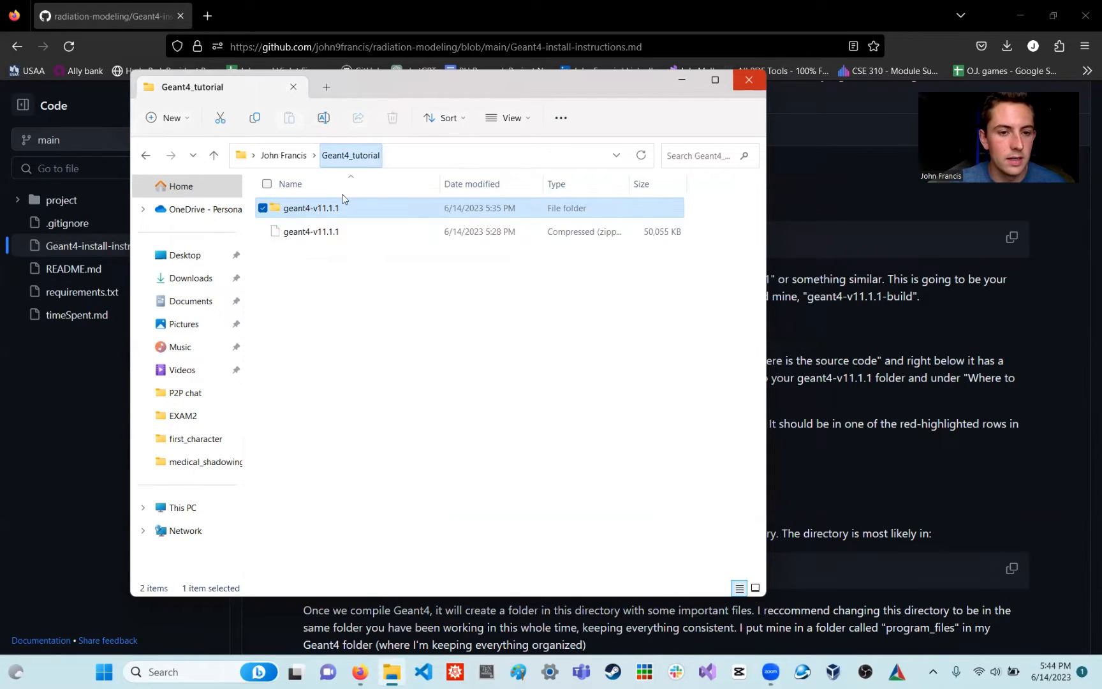
# - Rename the inner geant4-v11.1.1 folder to geant4-v11.1.1-source and go back to the Geant4_tutorial folder
pyautogui.doubleClick(313, 209)
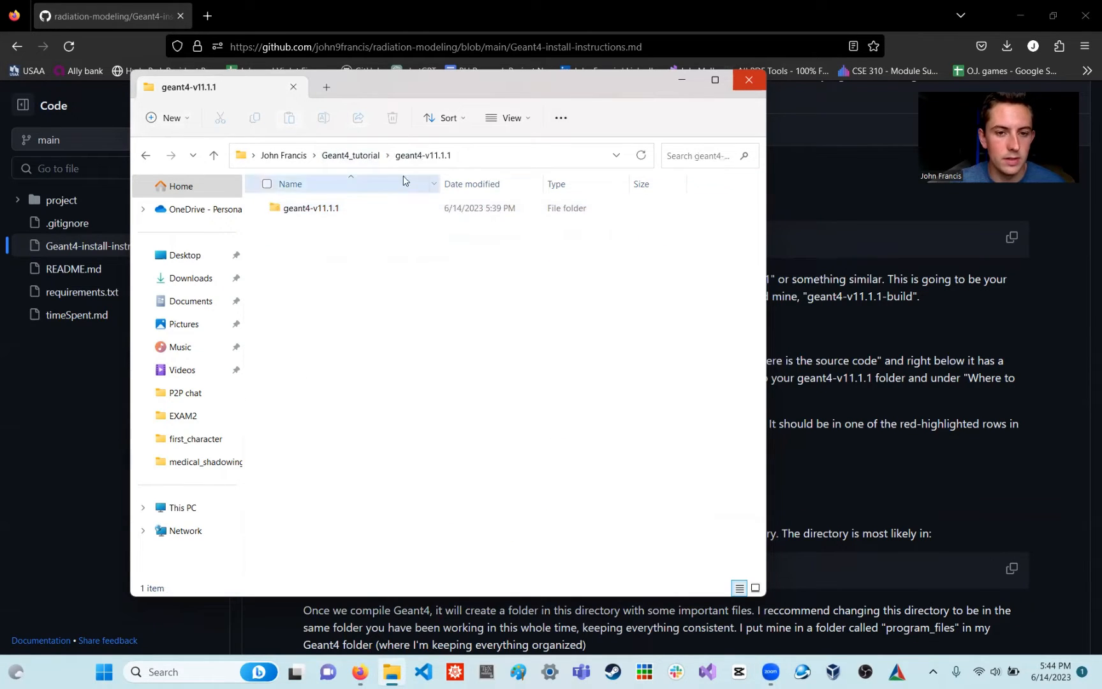
pyautogui.click(340, 206)
pyautogui.press('F2')
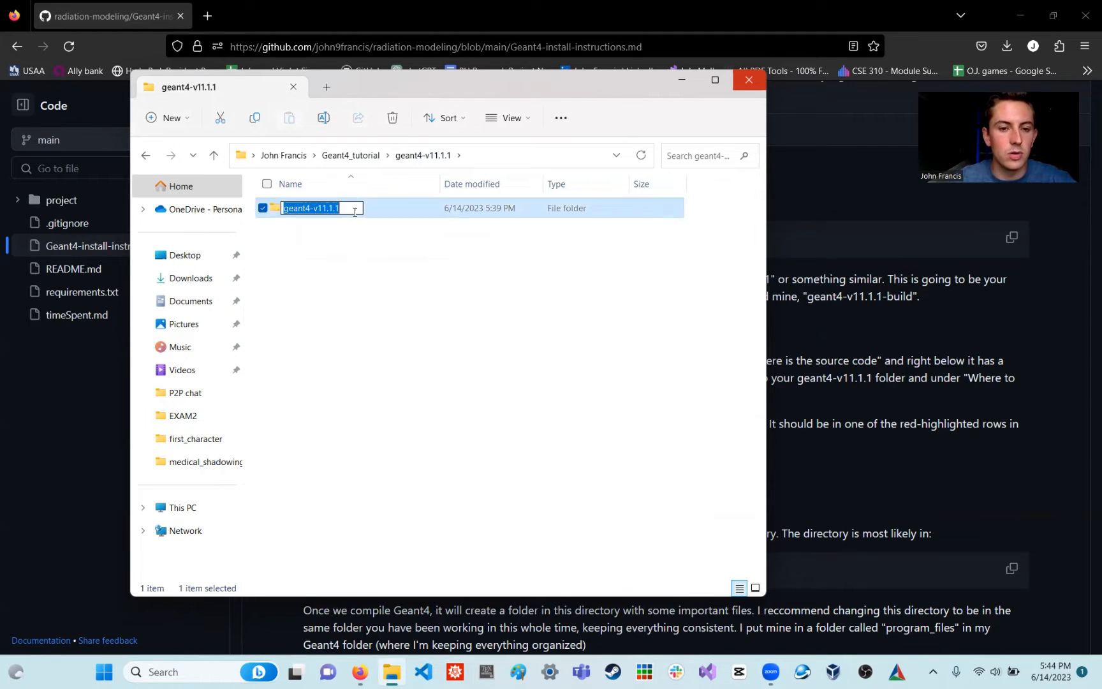
pyautogui.click(349, 209)
pyautogui.write('-sou')
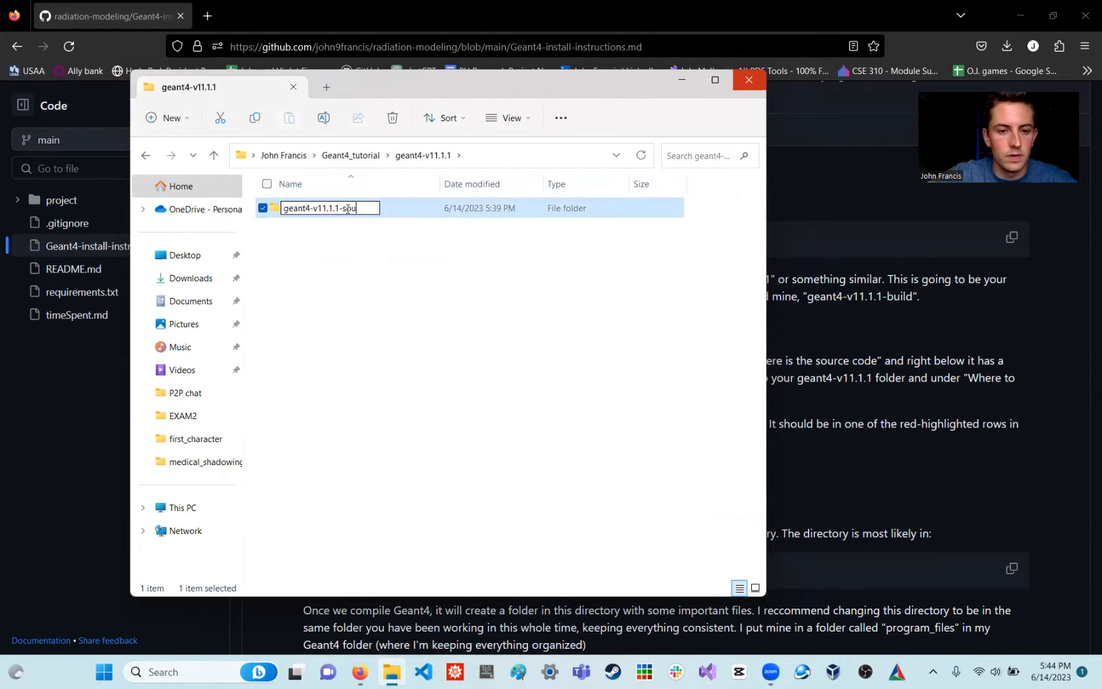
pyautogui.write('rce')
pyautogui.press('Return')
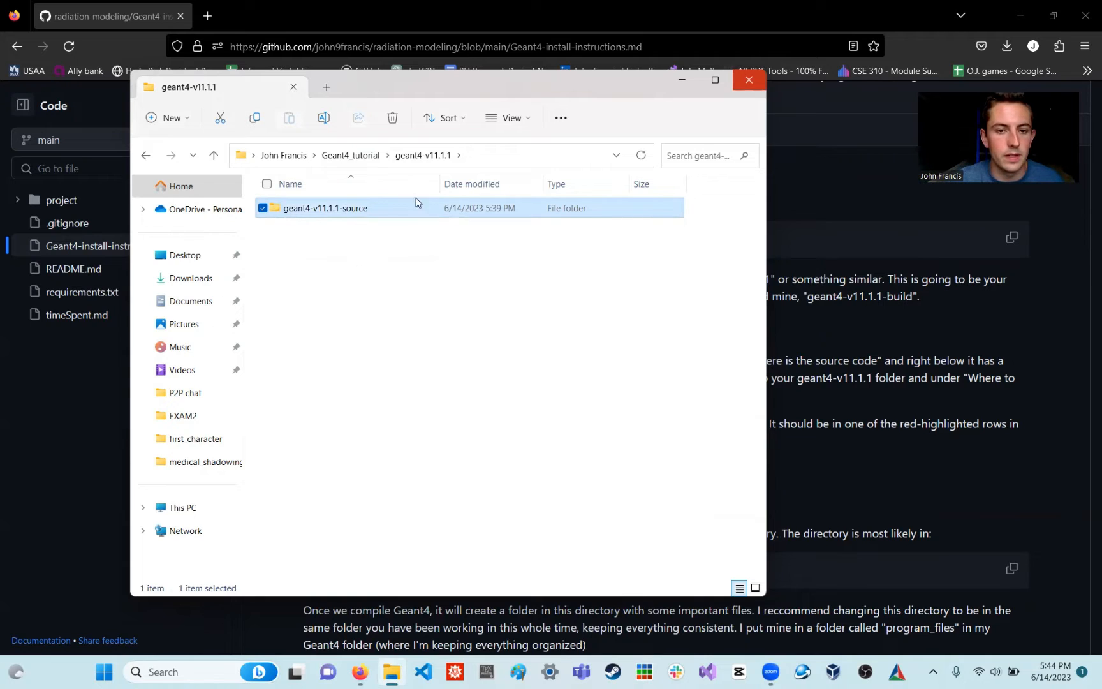
pyautogui.click(349, 158)
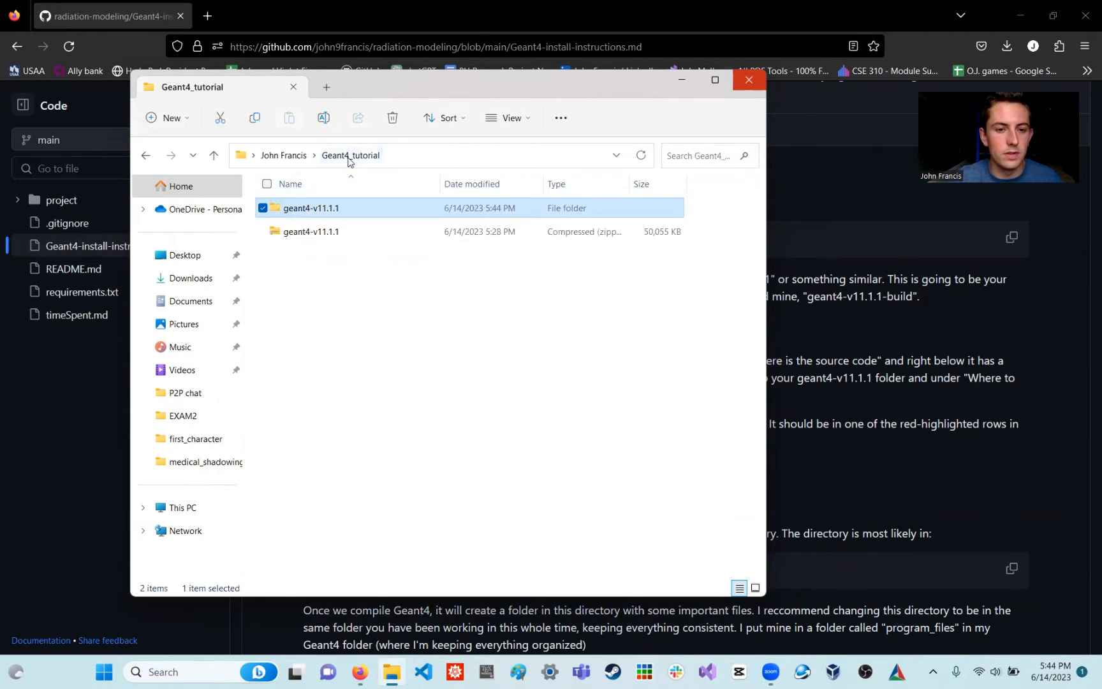
# - Check the contents of geant4-v11.1.1-source inside the geant4-v11.1.1 folder and return to geant4-v11.1.1
pyautogui.doubleClick(328, 215)
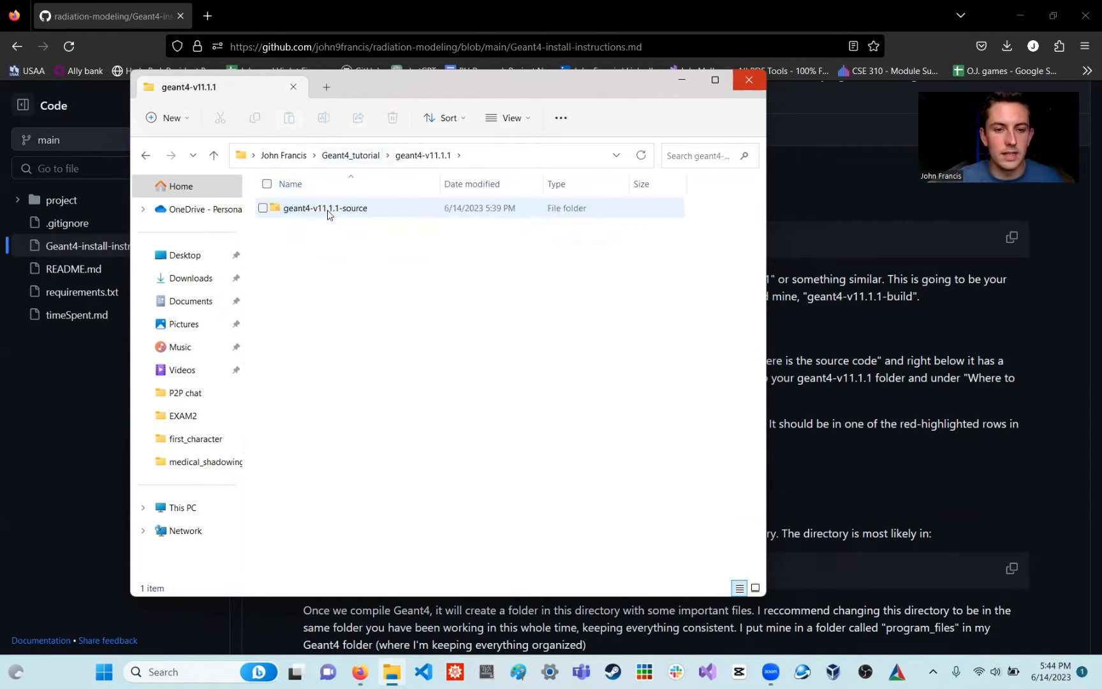
pyautogui.doubleClick(327, 210)
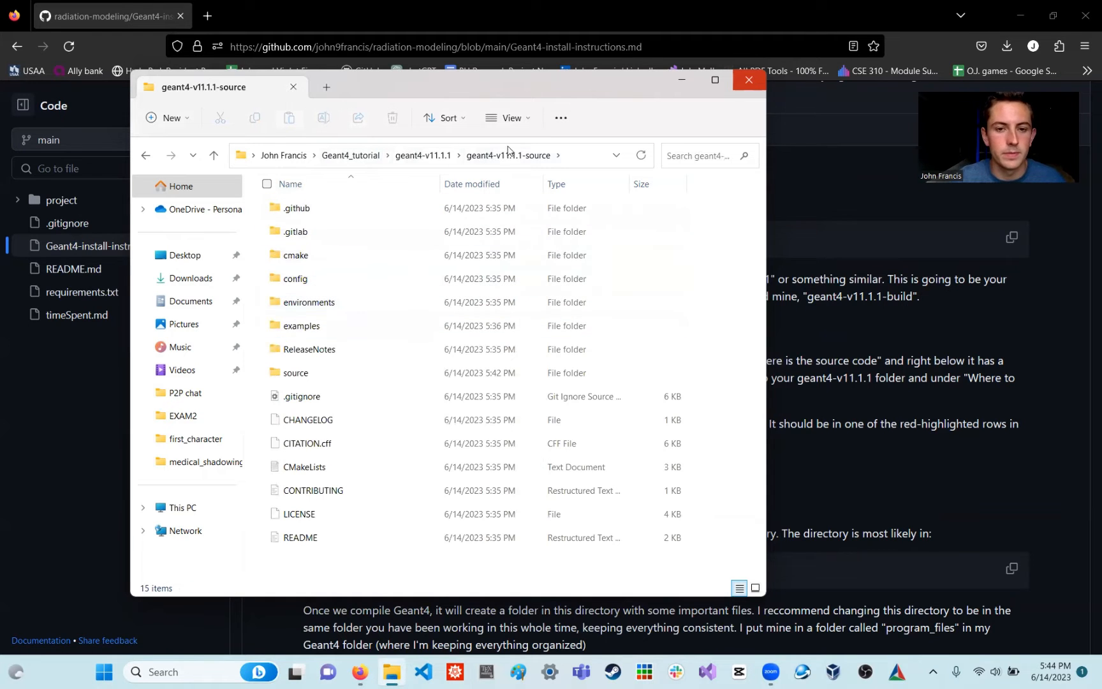
pyautogui.click(422, 156)
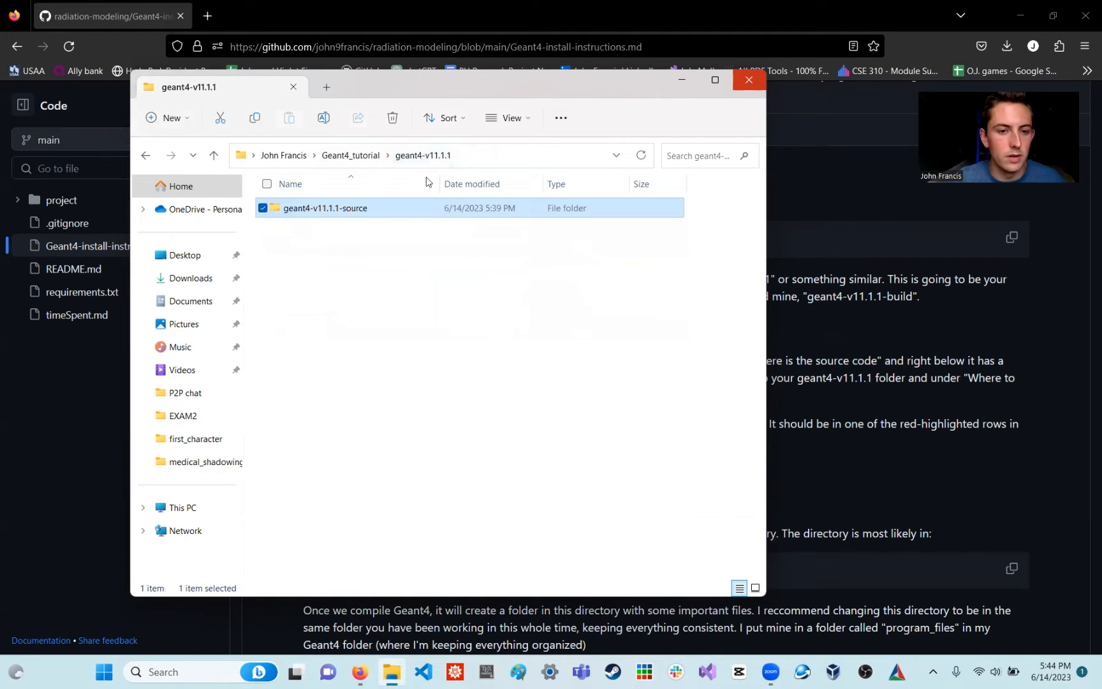
# - Create a folder named geant4-v11.1.1-build beside the source folder in geant4-v11.1.1
pyautogui.rightClick(333, 249)
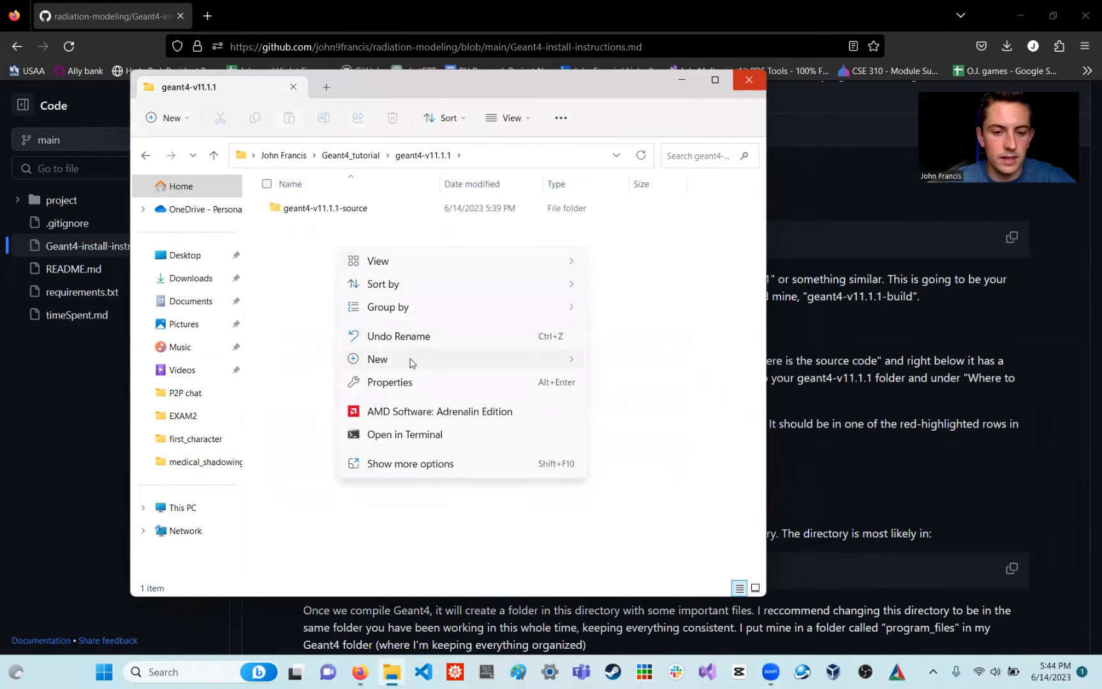
pyautogui.moveTo(412, 362)
pyautogui.click(638, 37)
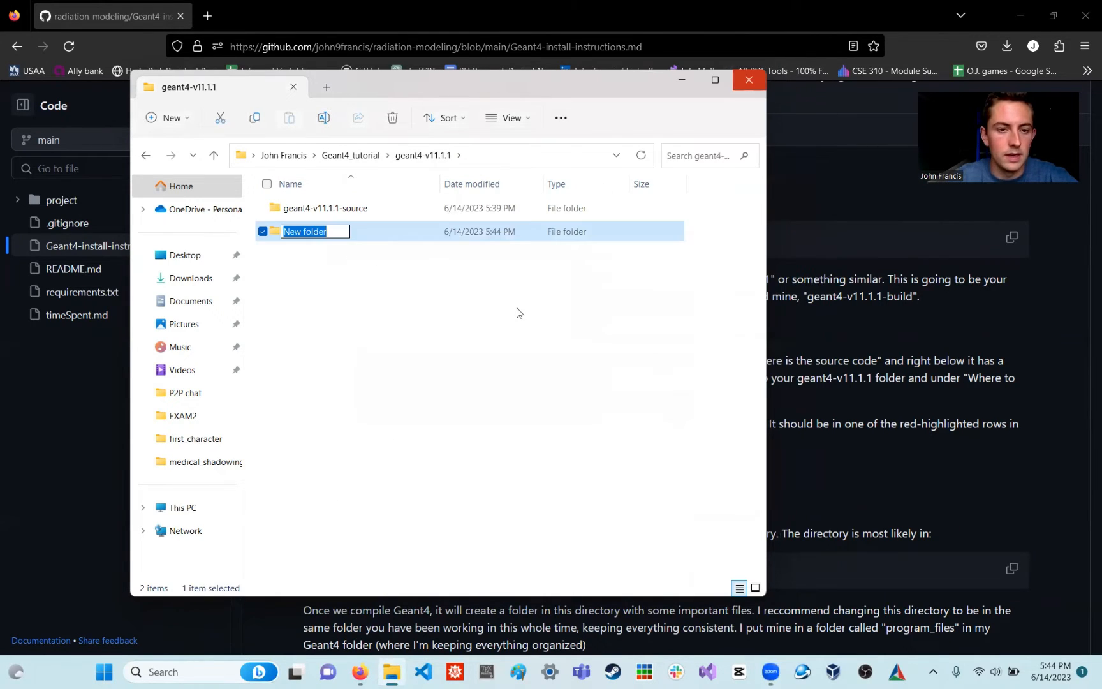
pyautogui.write('geant')
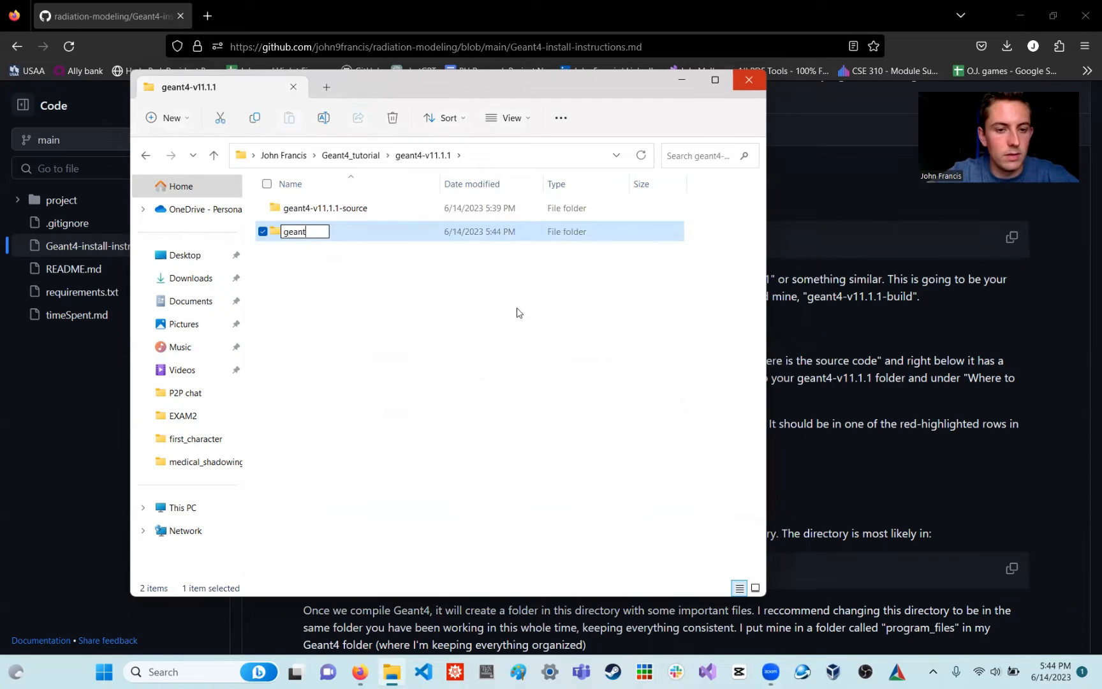
pyautogui.write('4-v1')
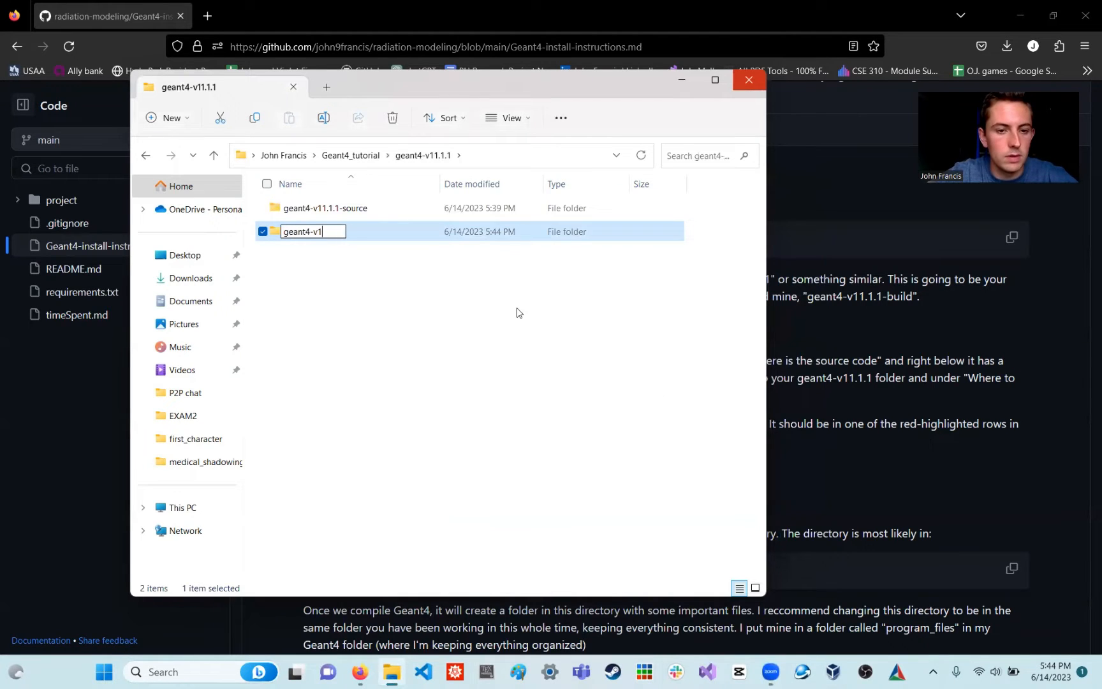
pyautogui.write('1.1.1-build')
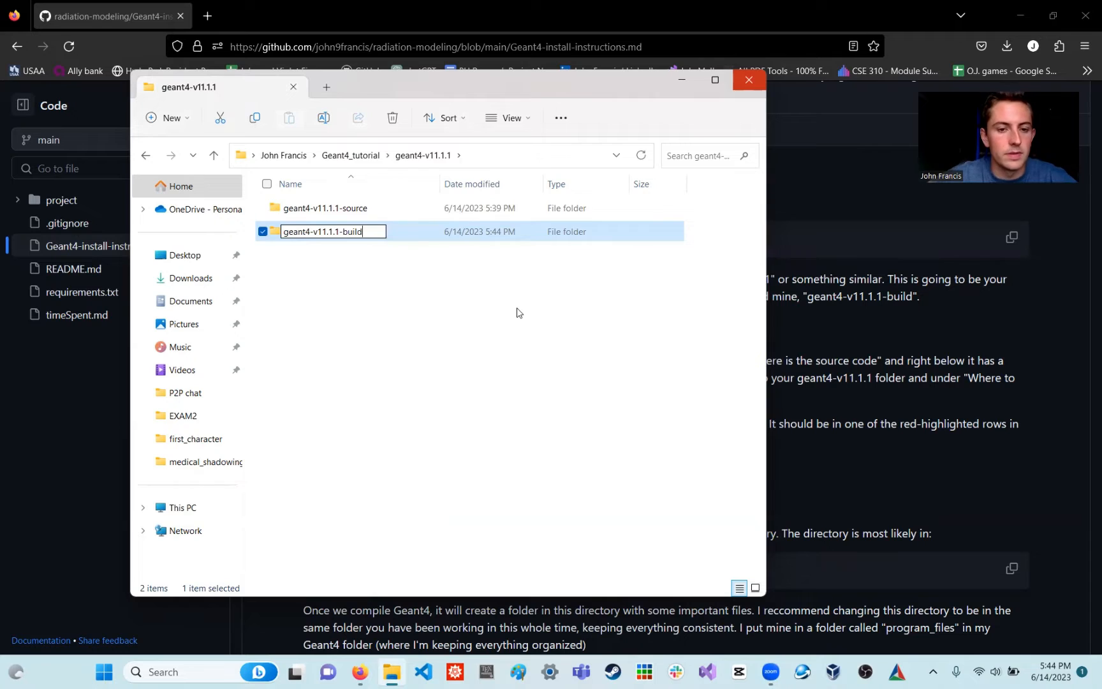
pyautogui.press('Return')
pyautogui.click(463, 302)
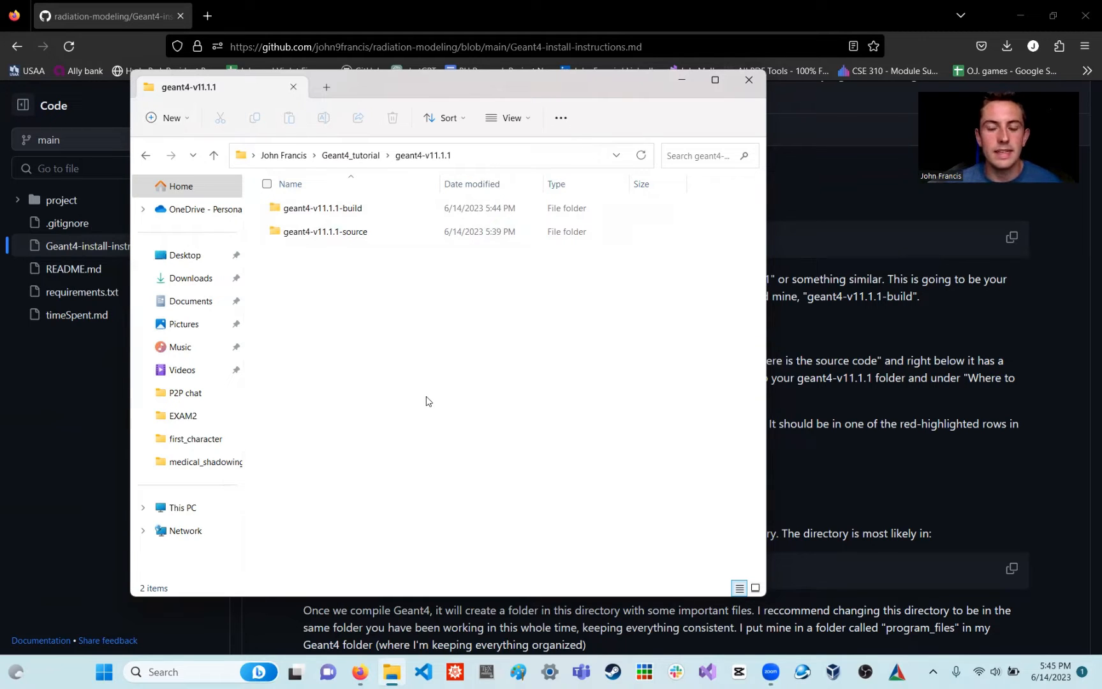
# - Launch the CMake GUI and arrange its window beside the File Explorer window so both are accessible
pyautogui.click(198, 669)
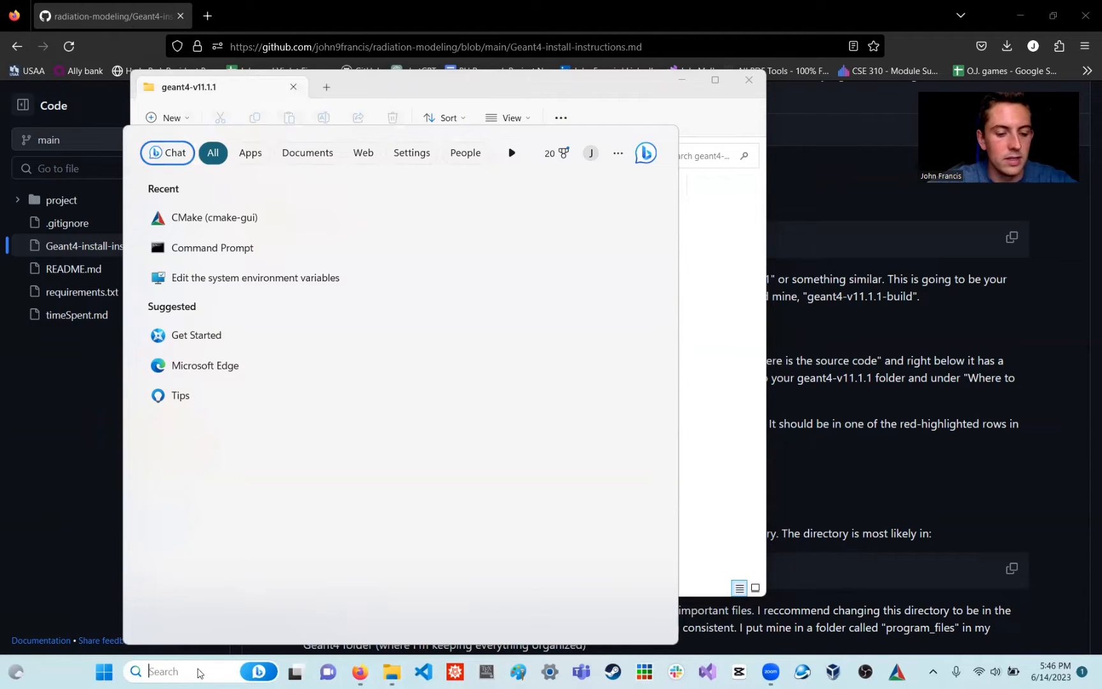
pyautogui.write('cmake')
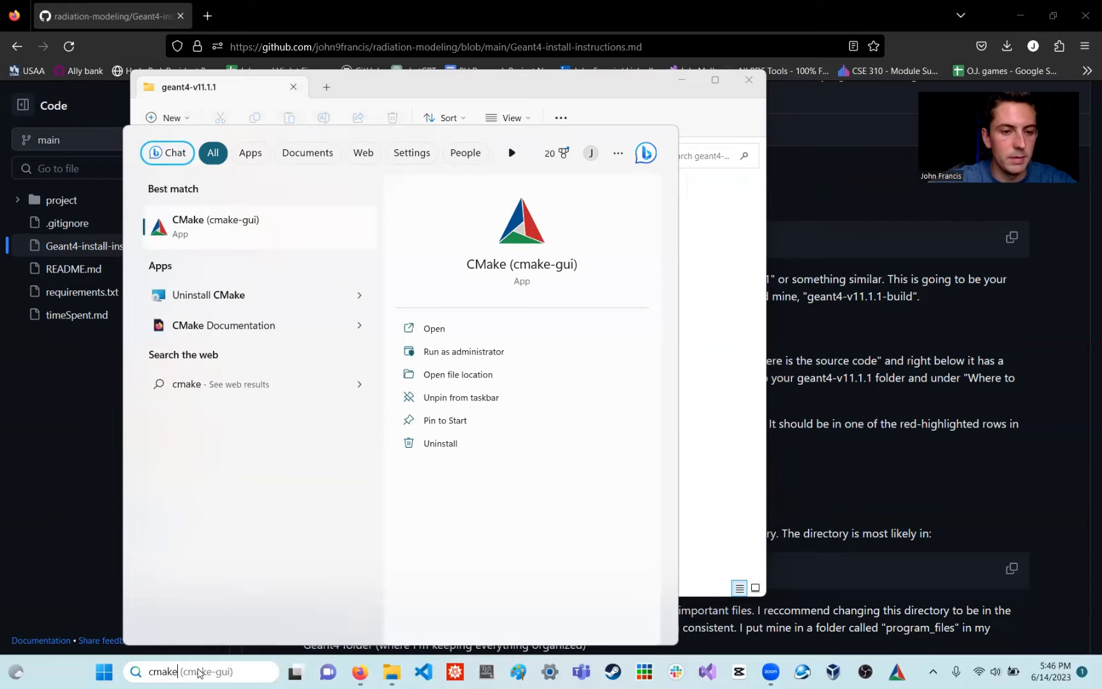
pyautogui.click(219, 225)
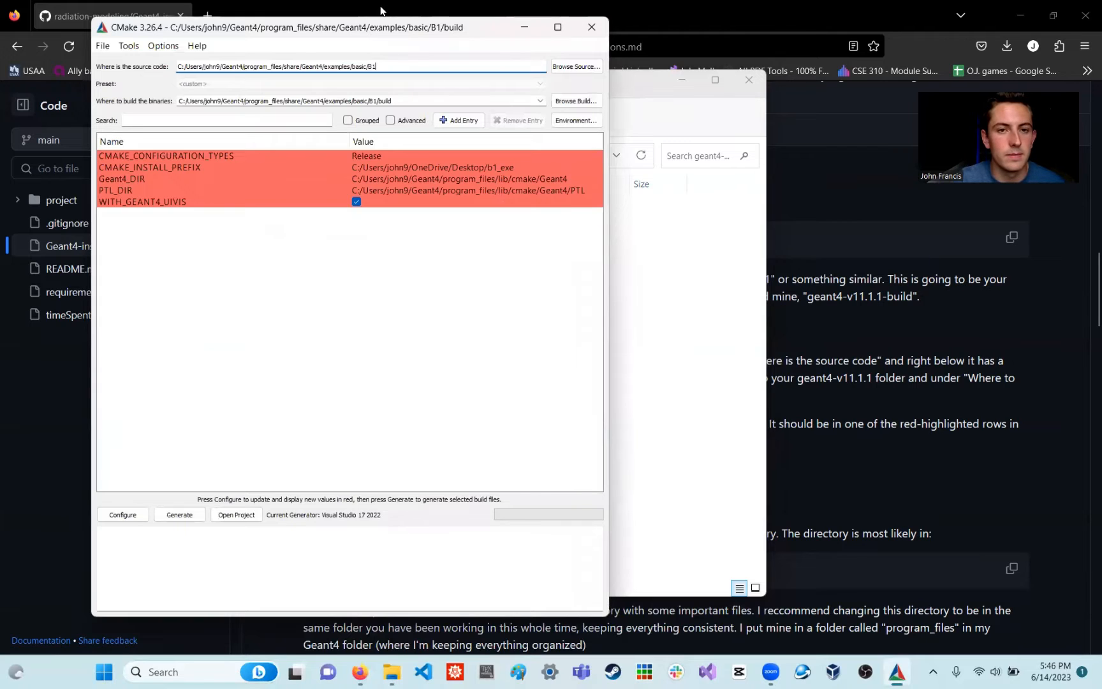
pyautogui.moveTo(382, 23); pyautogui.dragTo(521, 27)
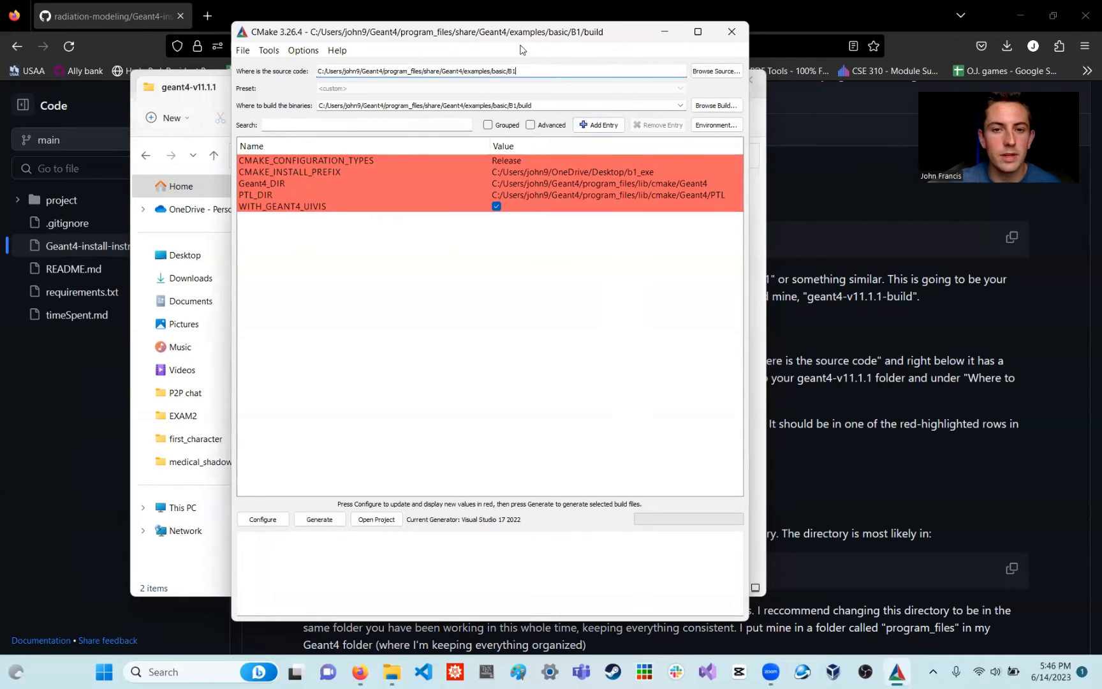
pyautogui.moveTo(519, 32); pyautogui.dragTo(740, 42)
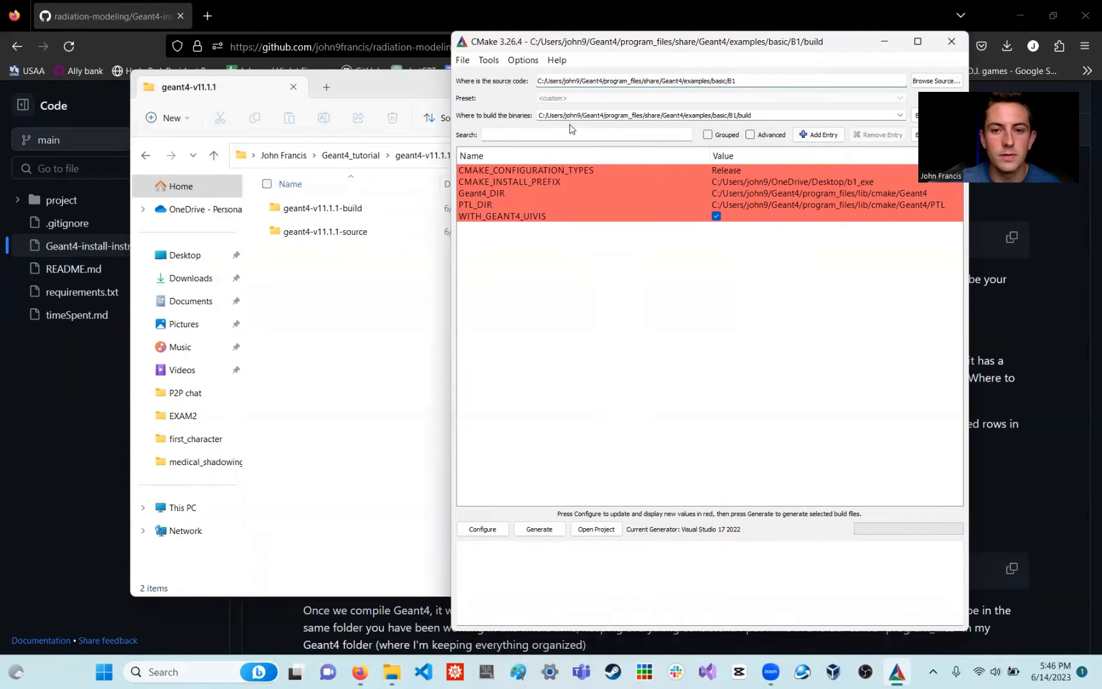
pyautogui.moveTo(626, 39); pyautogui.dragTo(415, 43)
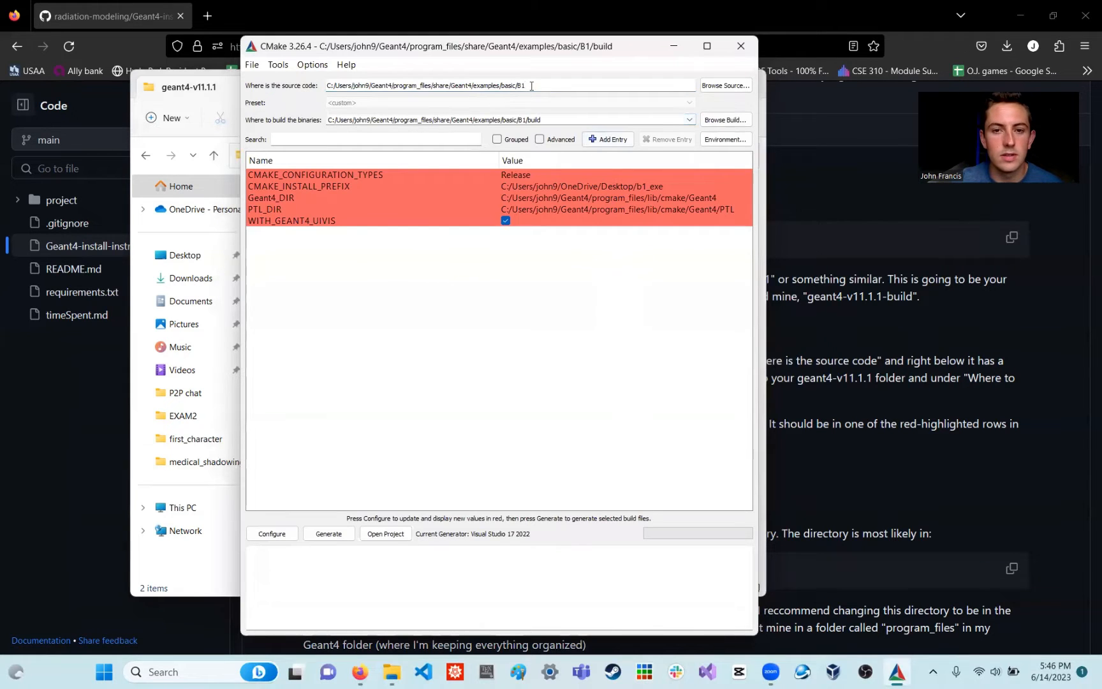
pyautogui.moveTo(504, 55); pyautogui.dragTo(545, 56)
pyautogui.moveTo(325, 48); pyautogui.dragTo(472, 46)
pyautogui.click(328, 91)
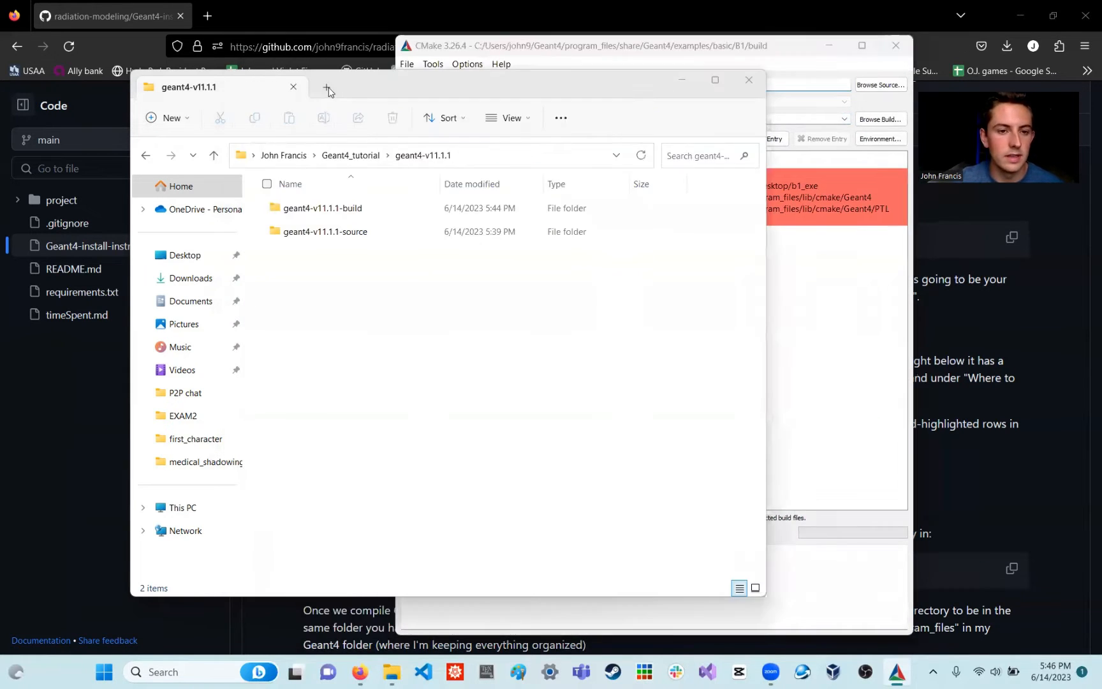
pyautogui.moveTo(328, 91); pyautogui.dragTo(208, 74)
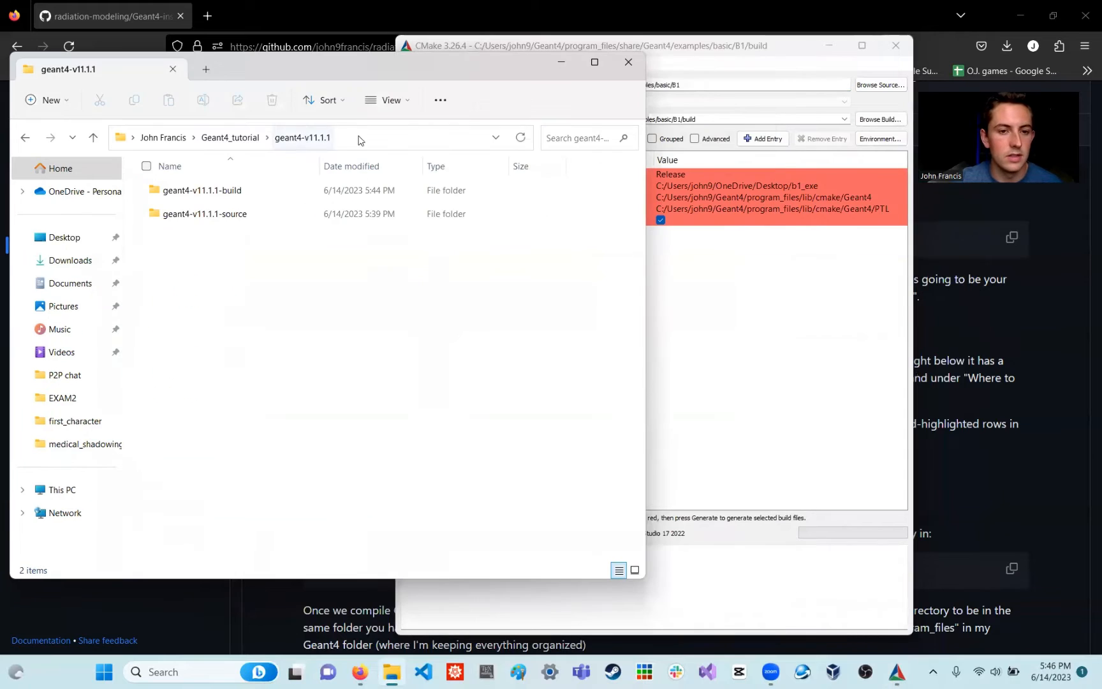
# - Copy the full path of the geant4-v11.1.1-source folder and set it as the source code location in CMake
pyautogui.doubleClick(263, 193)
pyautogui.click(25, 137)
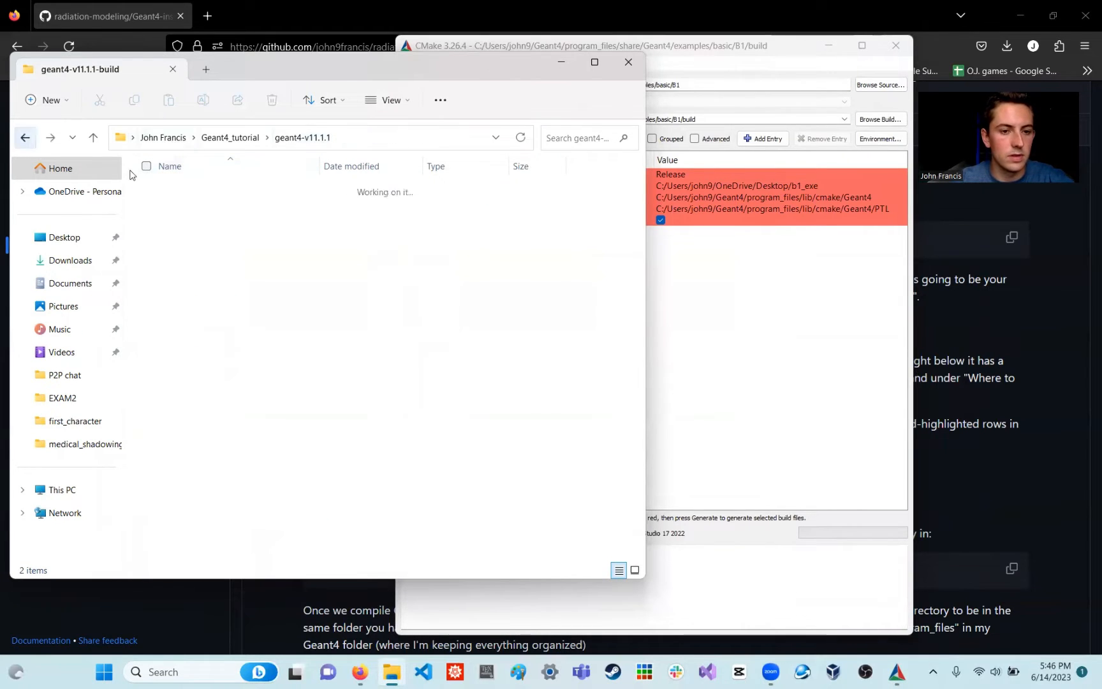
pyautogui.doubleClick(185, 222)
pyautogui.click(470, 138)
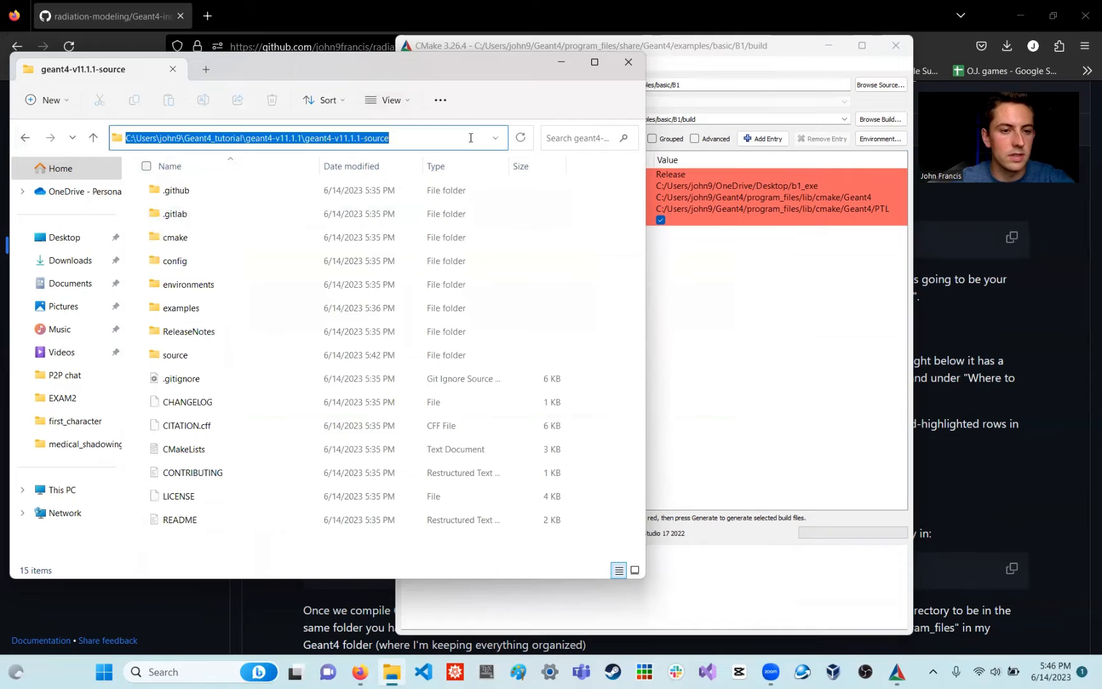
pyautogui.click(768, 60)
pyautogui.tripleClick(697, 83)
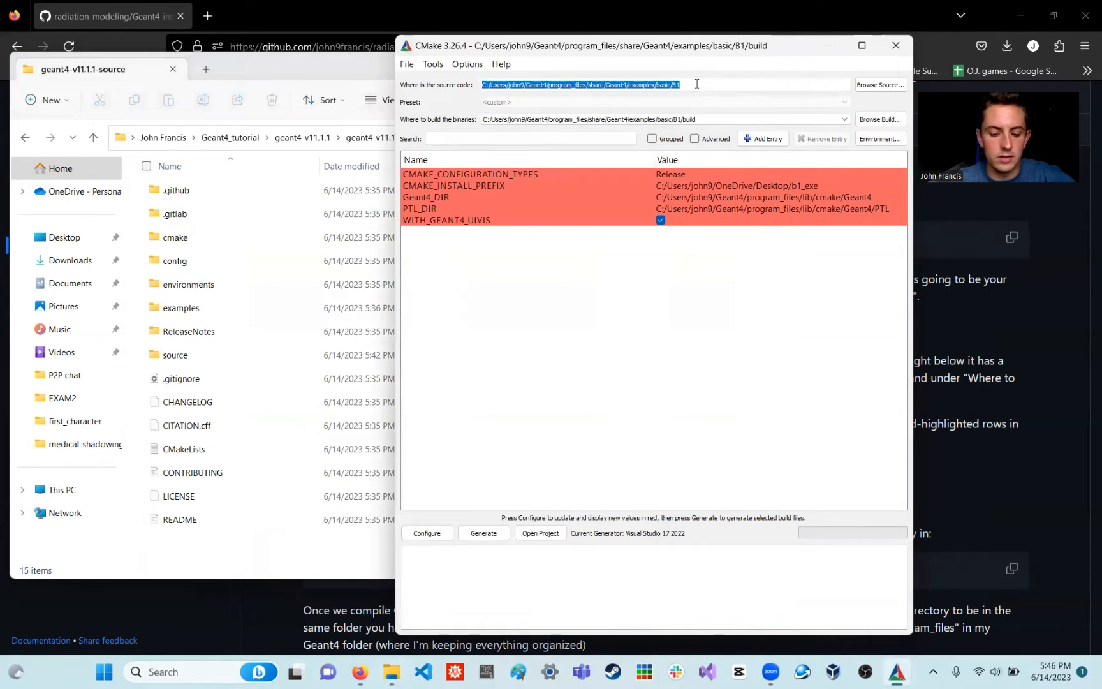
pyautogui.write('C:/Users/john9/Geant4_tutorial/geant4-v11.1.1/geant4-v11.1.1-source')
pyautogui.click(654, 99)
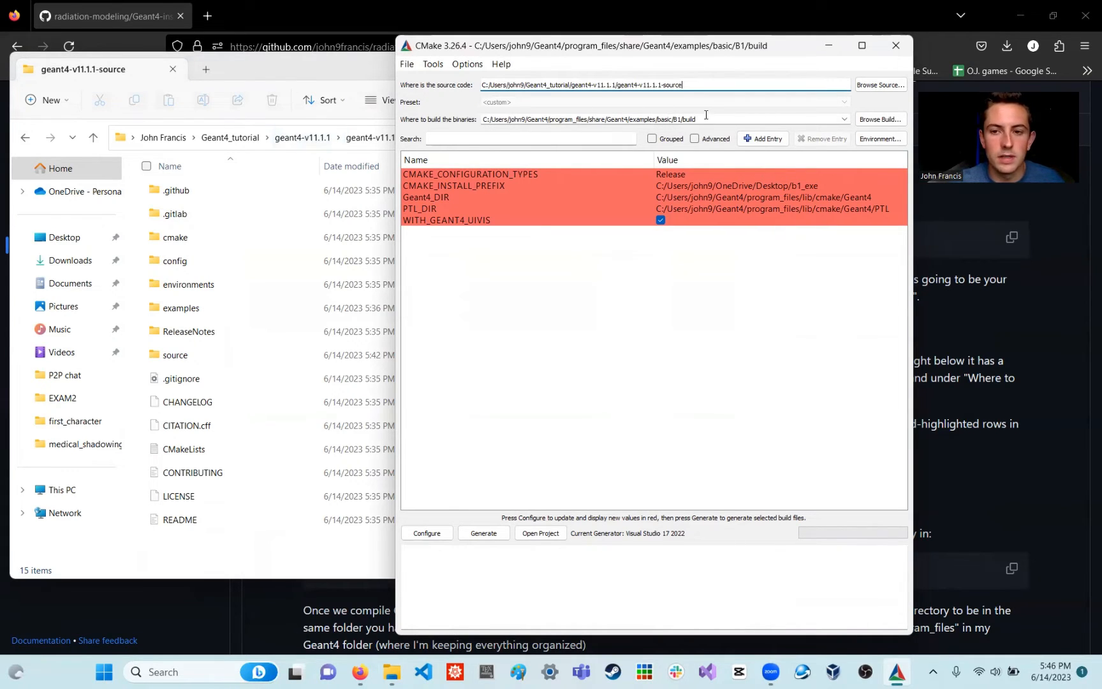
# - Copy the full path of the geant4-v11.1.1-build folder and set it as CMake's location for building the binaries
pyautogui.click(303, 137)
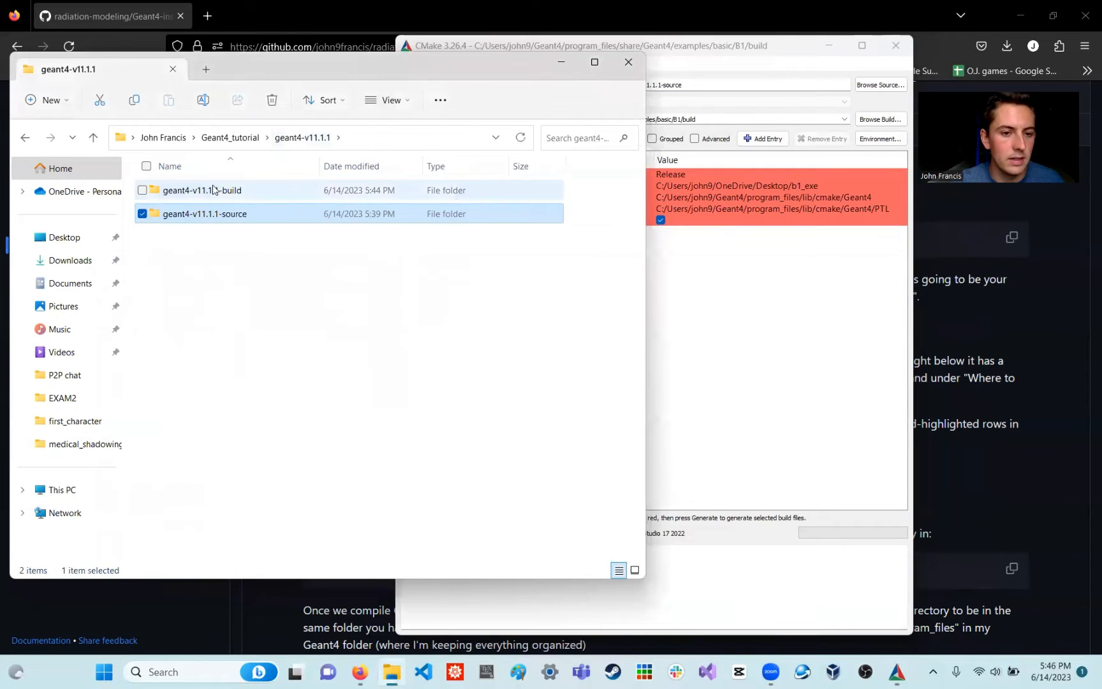
pyautogui.doubleClick(255, 189)
pyautogui.click(439, 138)
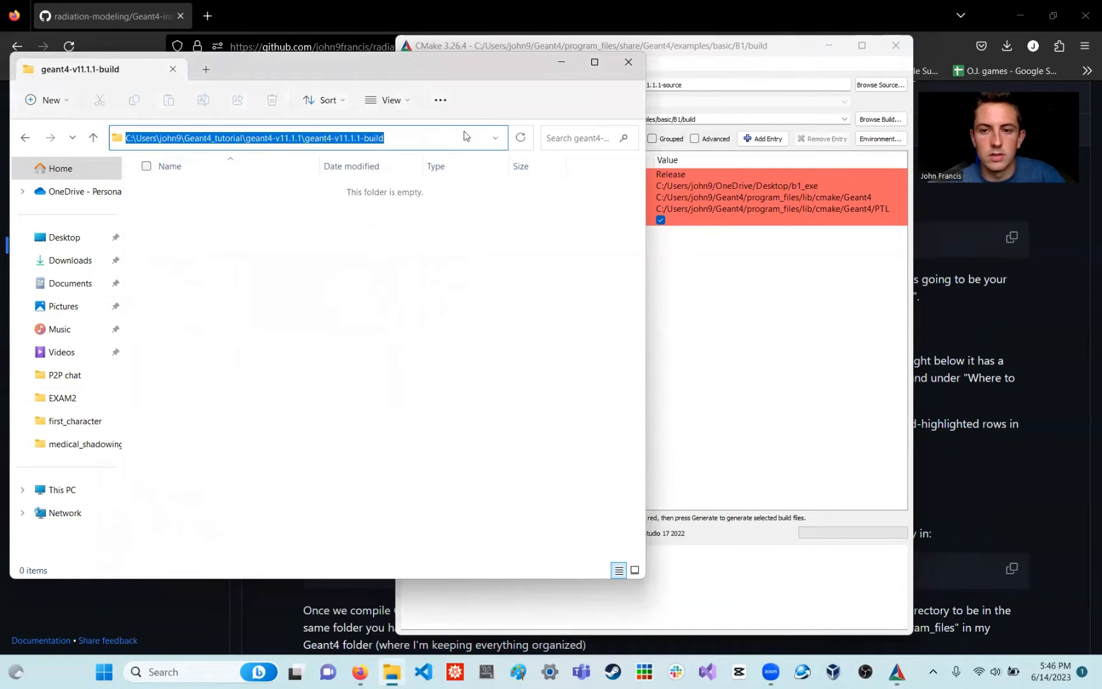
pyautogui.click(729, 121)
pyautogui.tripleClick(730, 120)
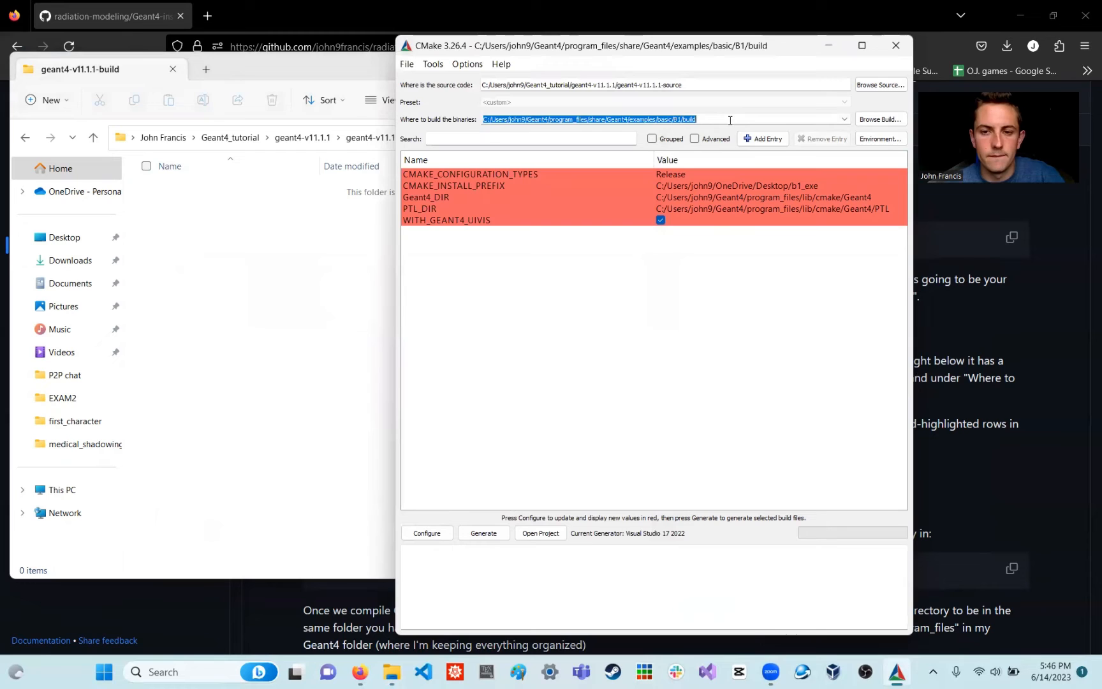
pyautogui.write('C:/Users/john9/Geant4_tutorial/geant4-v11.1.1/geant4-v11.1.1-build')
pyautogui.press('Return')
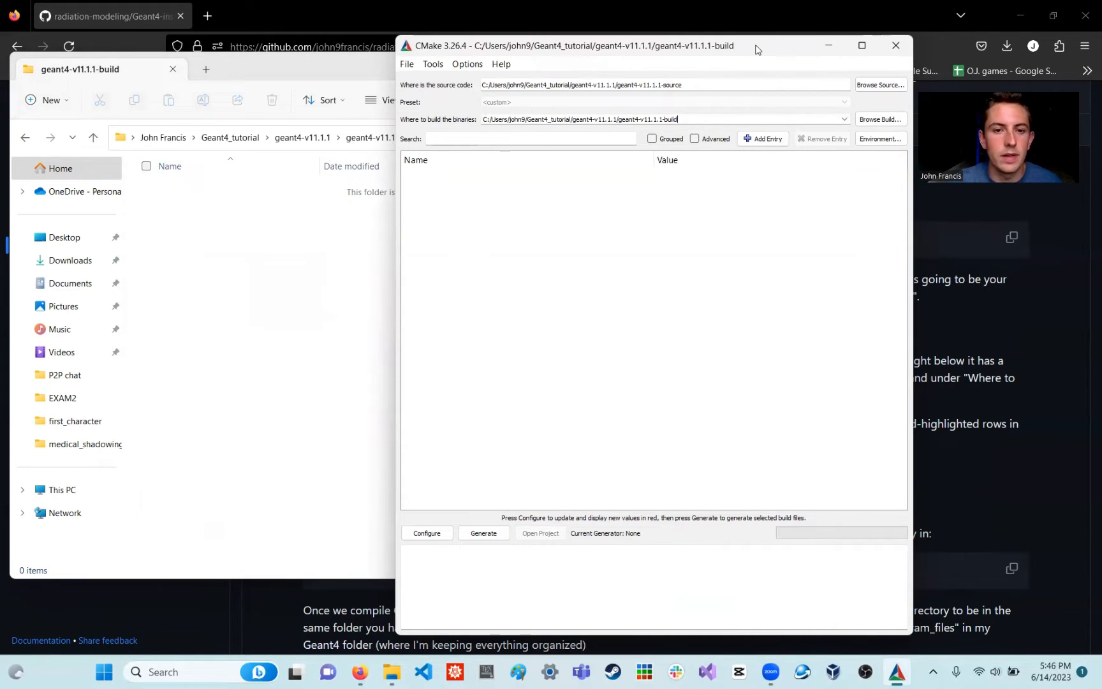
# - Configure the project with the Visual Studio 17 2022 generator and default native compilers, and check the end of the configuration output
pyautogui.moveTo(757, 49); pyautogui.dragTo(487, 35)
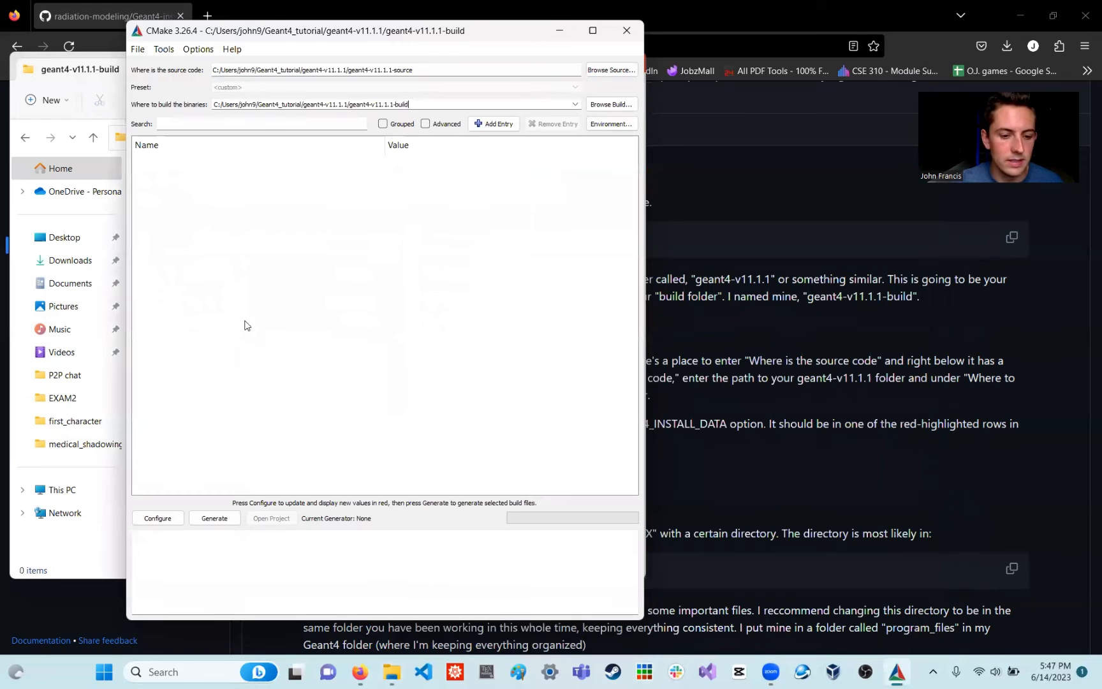
pyautogui.click(156, 519)
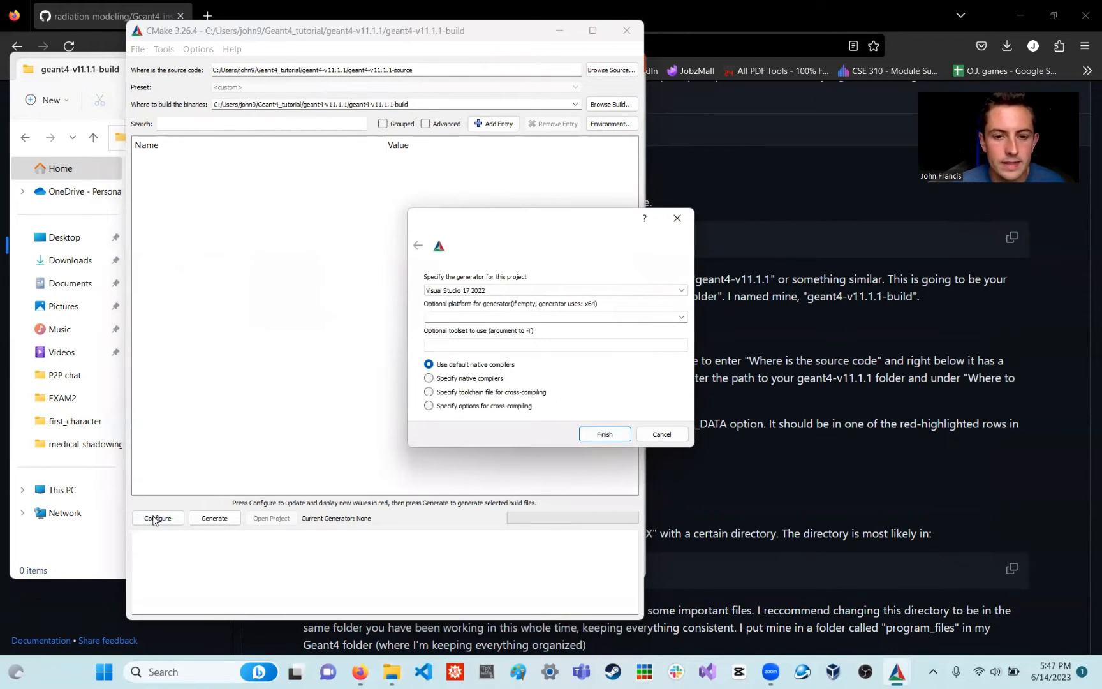
pyautogui.click(464, 292)
pyautogui.click(542, 299)
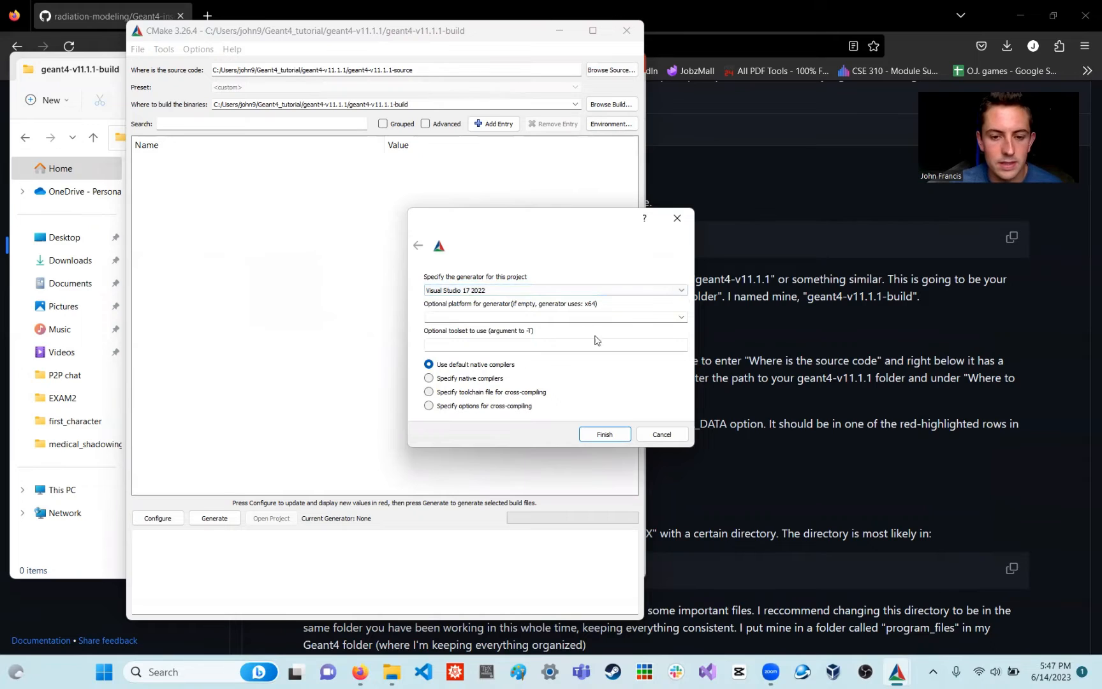
pyautogui.click(609, 435)
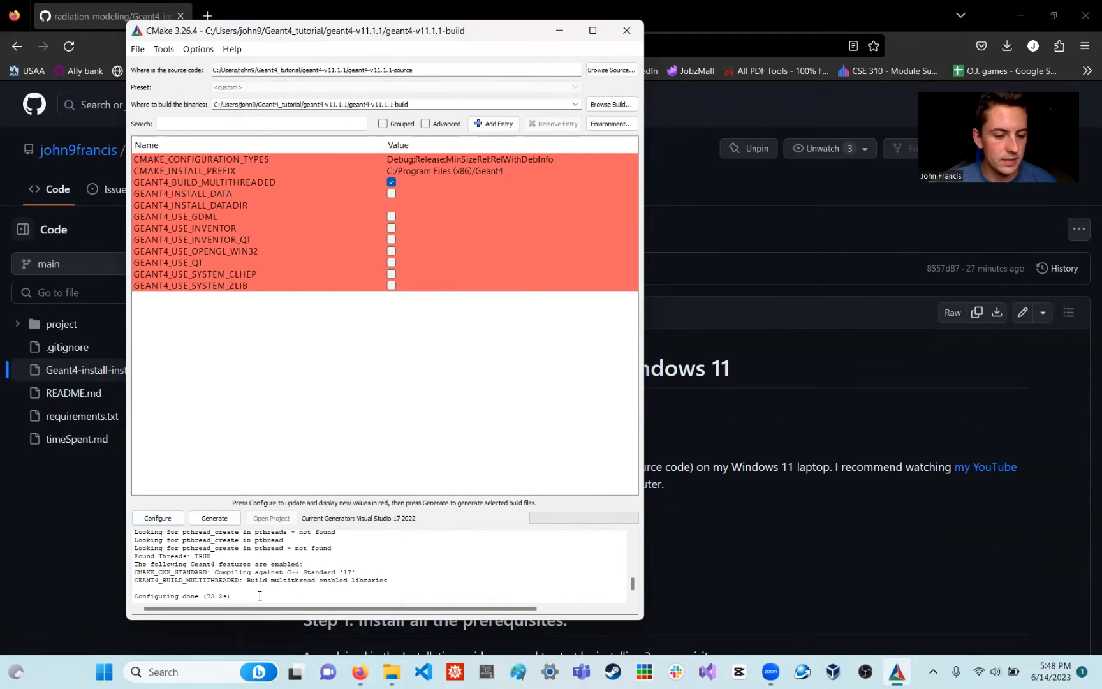
pyautogui.moveTo(259, 595); pyautogui.dragTo(132, 598)
pyautogui.click(289, 588)
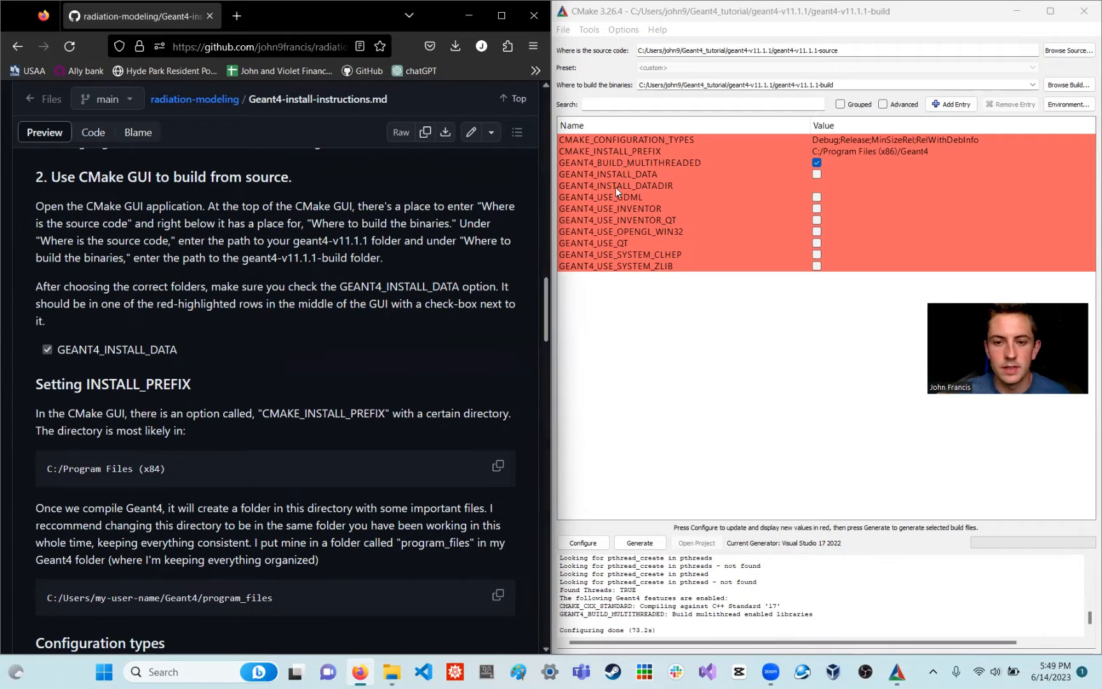
# - Enable the GEANT4_INSTALL_DATA option in CMake and read the "Setting INSTALL_PREFIX" section of the install instructions
pyautogui.click(607, 173)
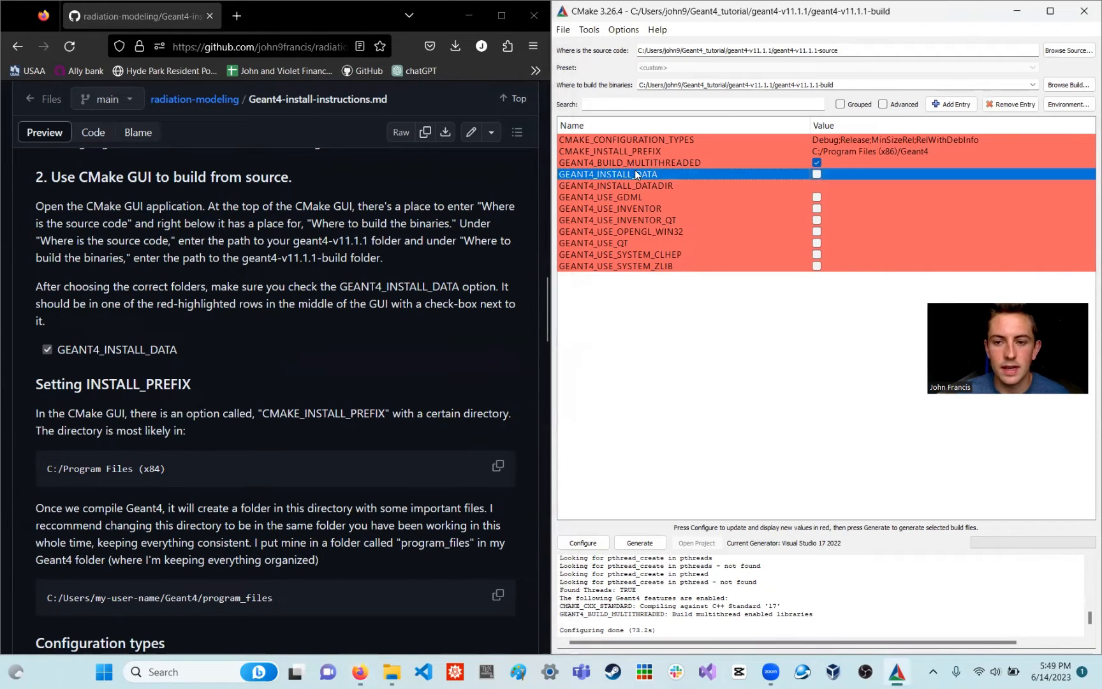
pyautogui.click(816, 174)
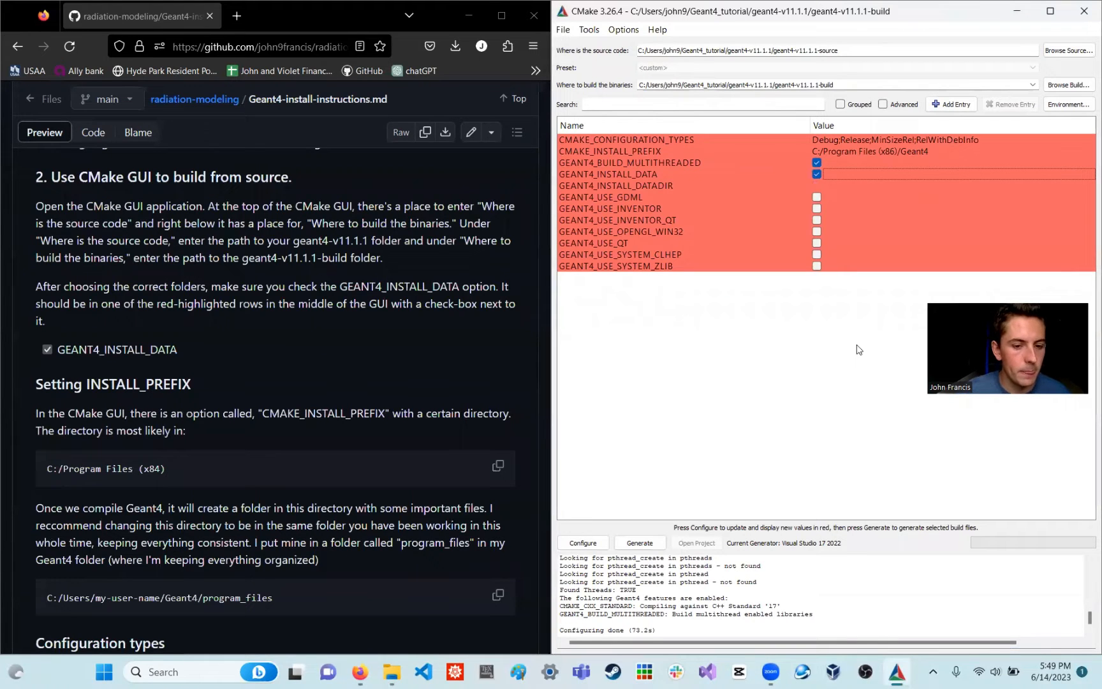
pyautogui.scroll(-2, 390, 357)
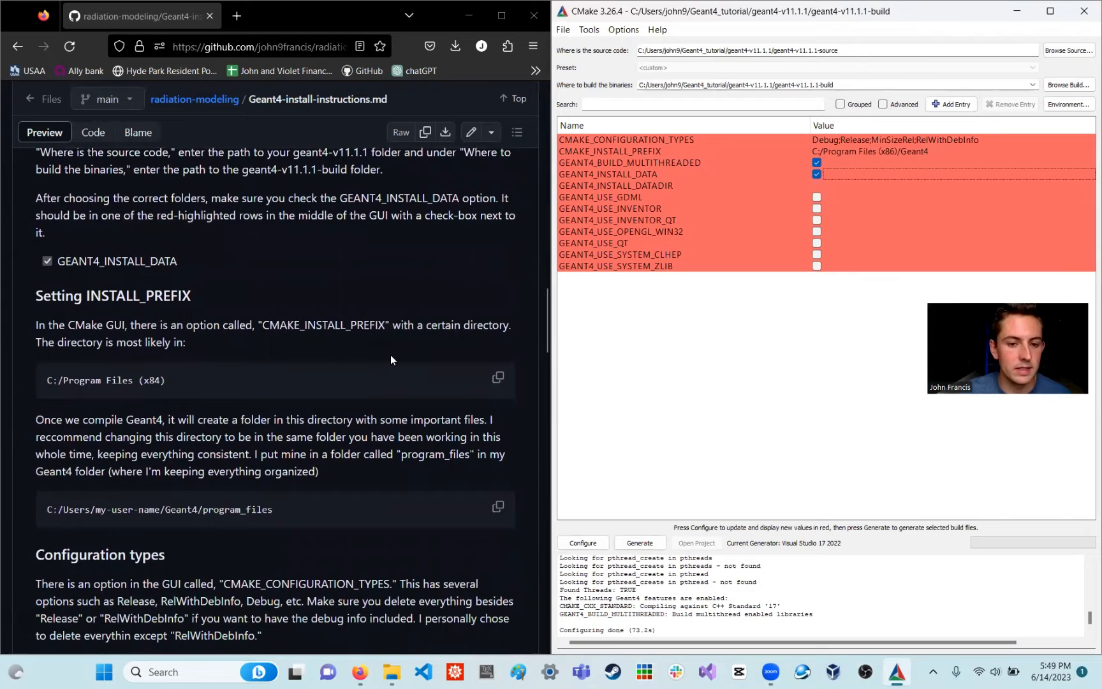
pyautogui.scroll(-1, 390, 357)
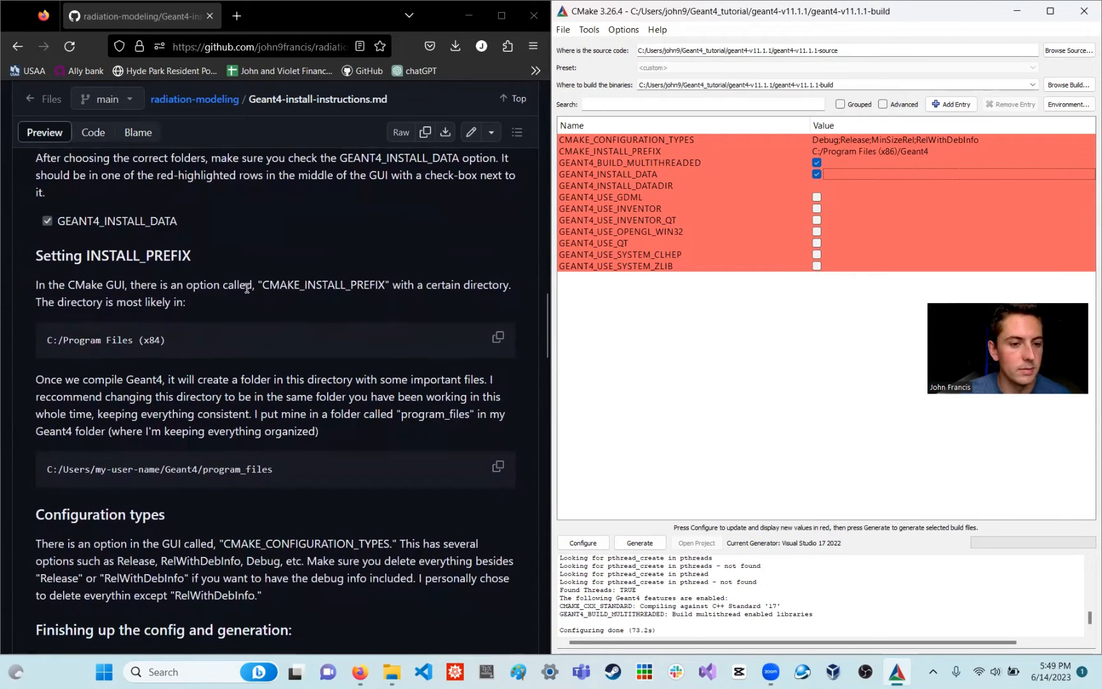
pyautogui.scroll(-1, 231, 306)
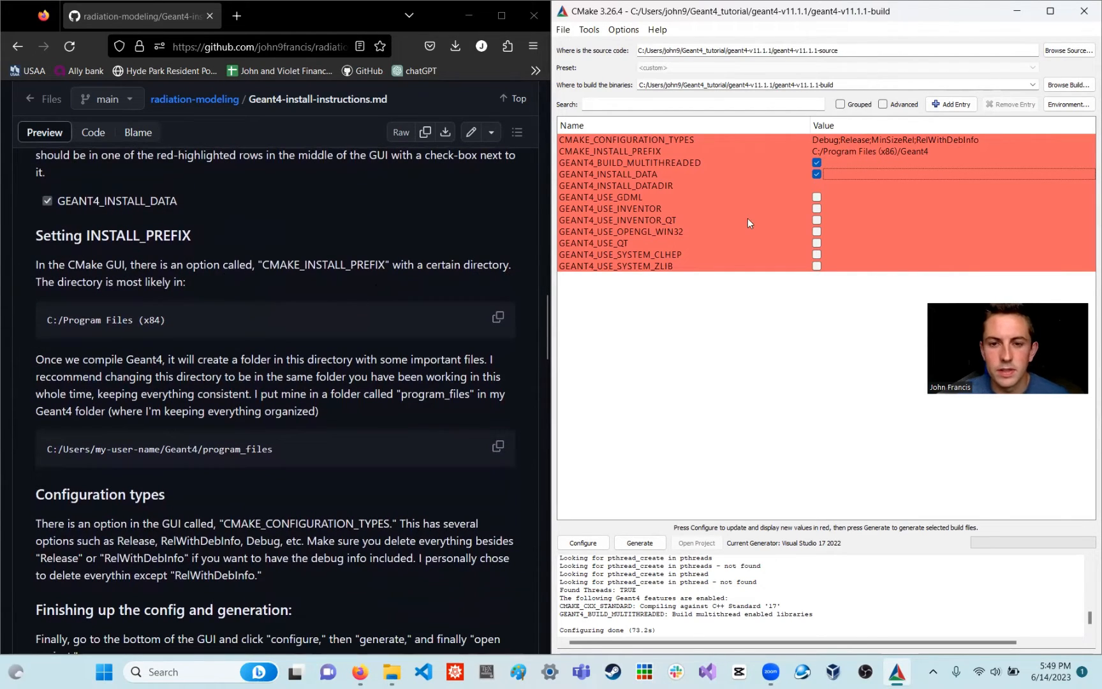
# - Browse for a new CMAKE_INSTALL_PREFIX path and go to the geant4-v11.1.1 folder inside Geant4_tutorial in the user's home directory
pyautogui.doubleClick(635, 153)
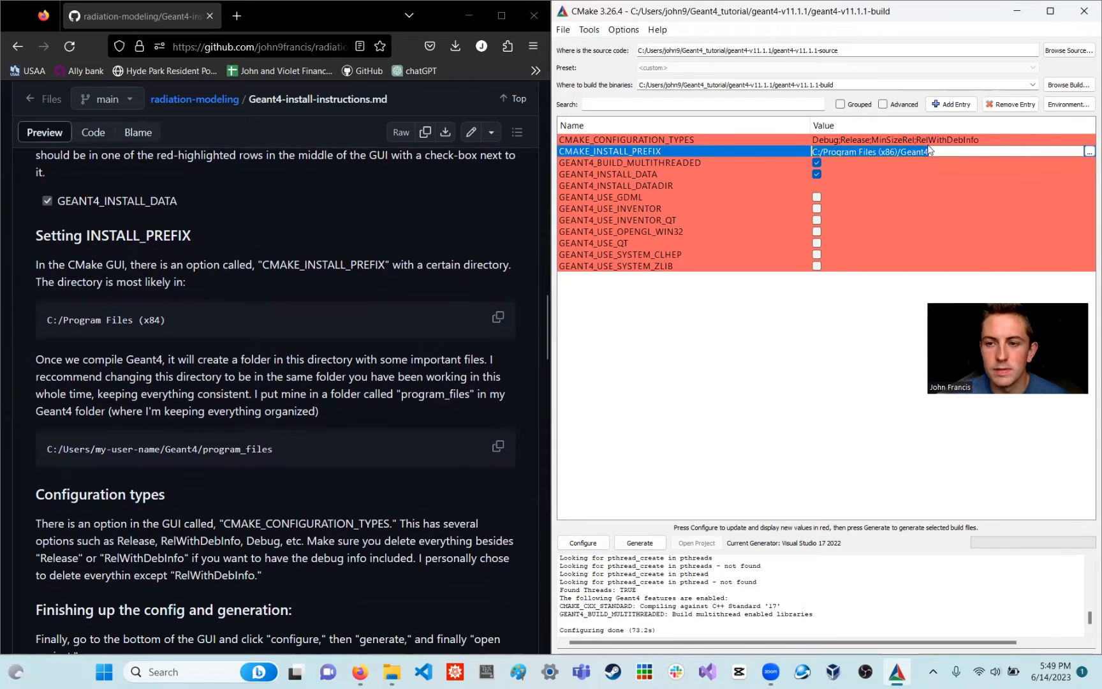
pyautogui.click(850, 328)
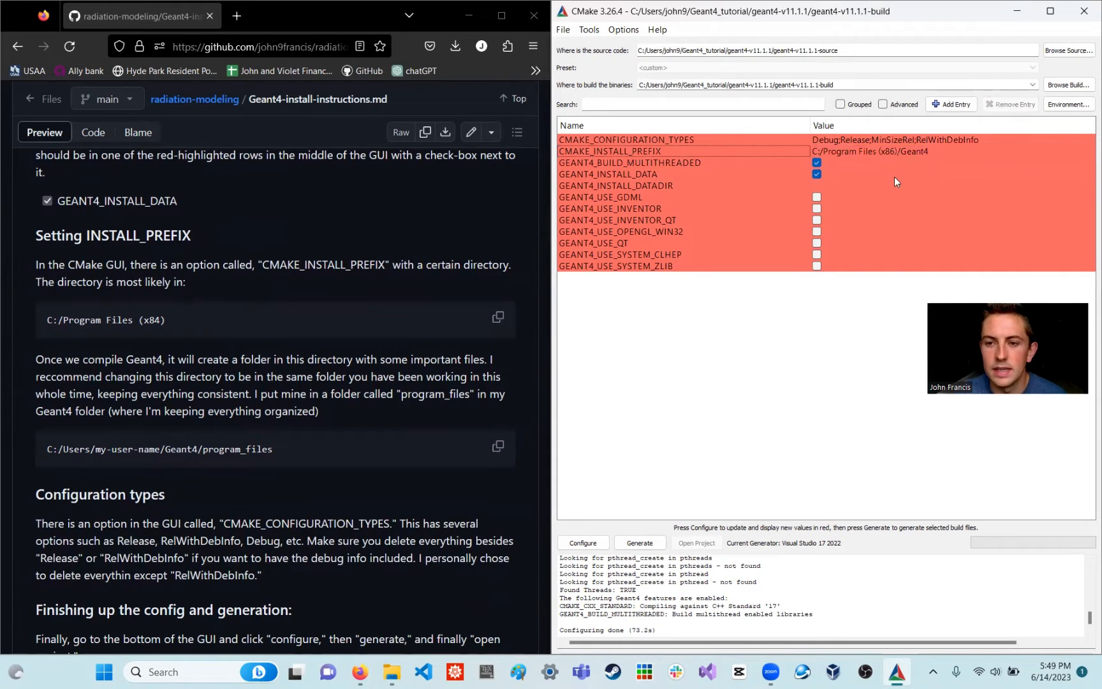
pyautogui.doubleClick(947, 148)
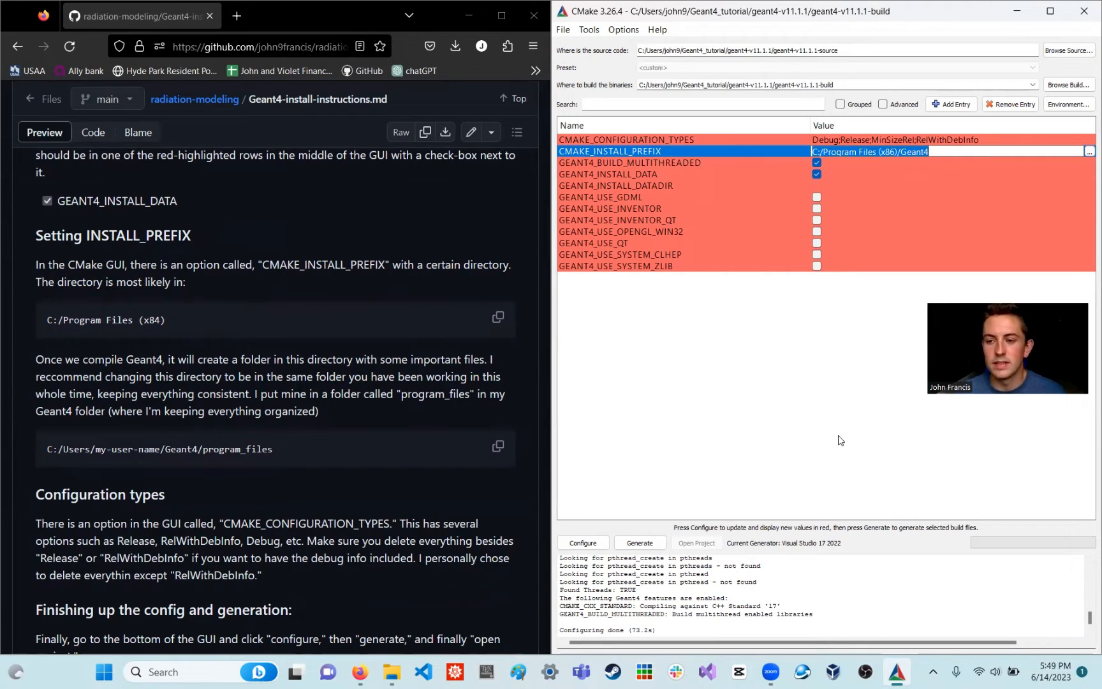
pyautogui.click(1088, 151)
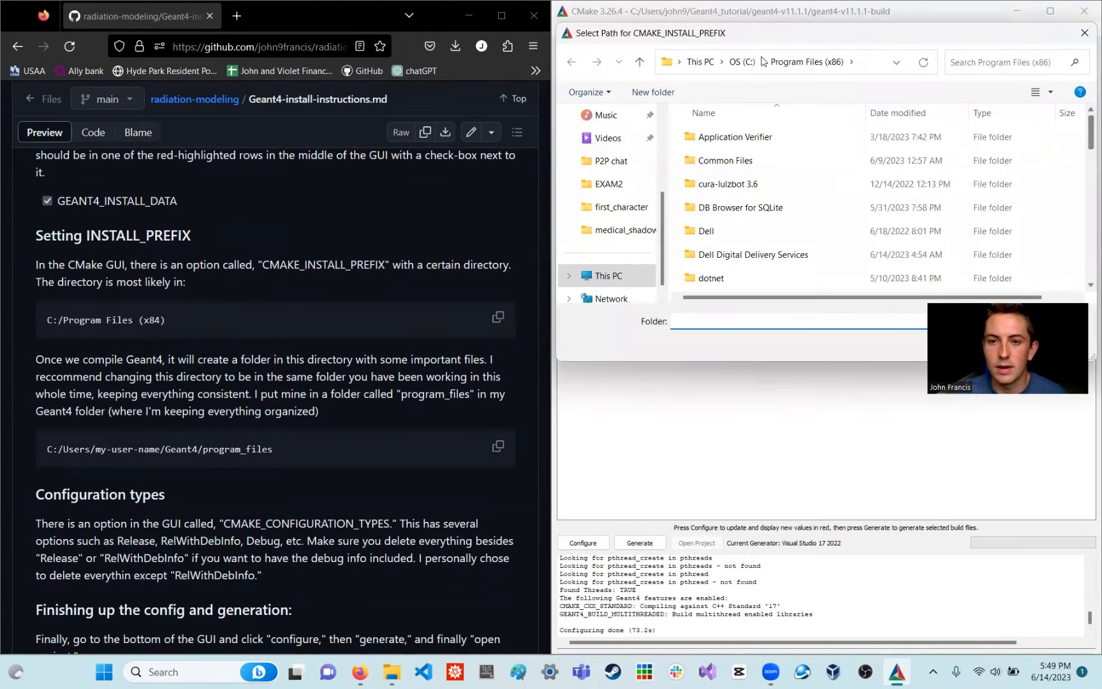
pyautogui.moveTo(815, 37); pyautogui.dragTo(679, 39)
pyautogui.click(613, 67)
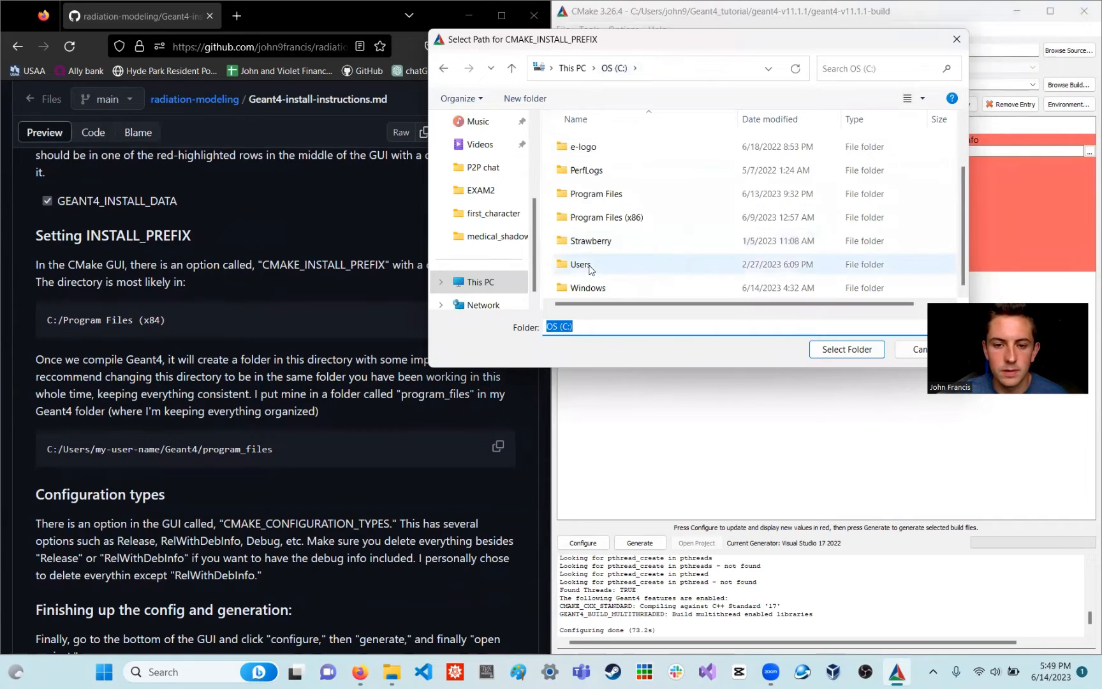
pyautogui.doubleClick(590, 265)
pyautogui.doubleClick(599, 140)
pyautogui.scroll(-8, 627, 151)
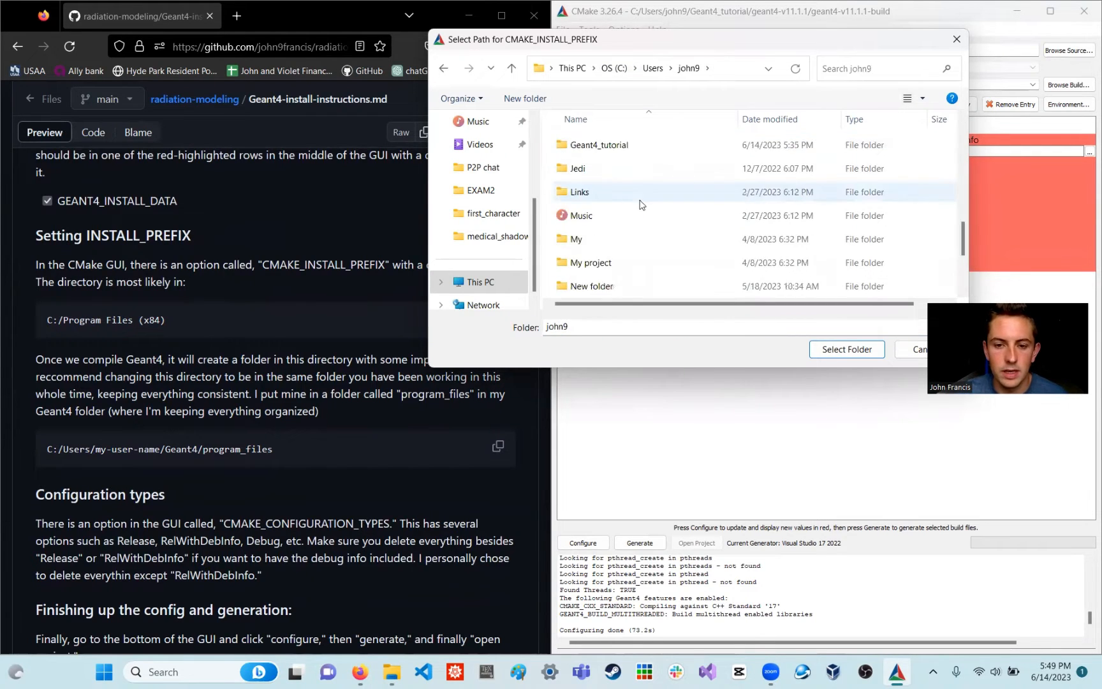
pyautogui.scroll(1, 597, 192)
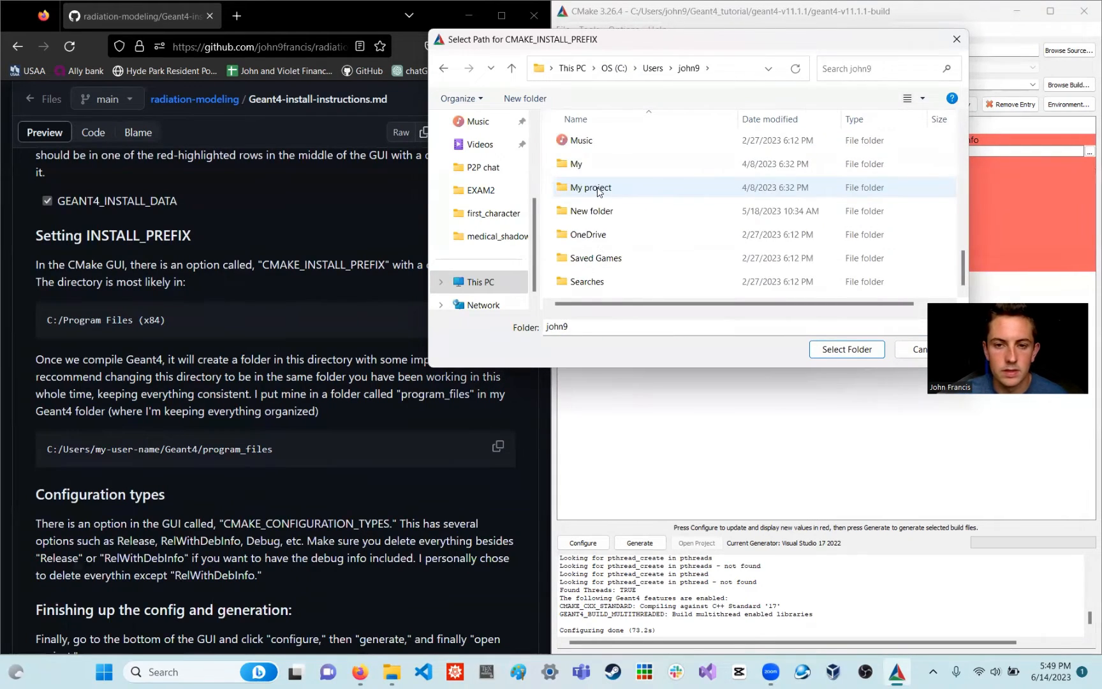
pyautogui.scroll(1, 593, 179)
pyautogui.doubleClick(591, 142)
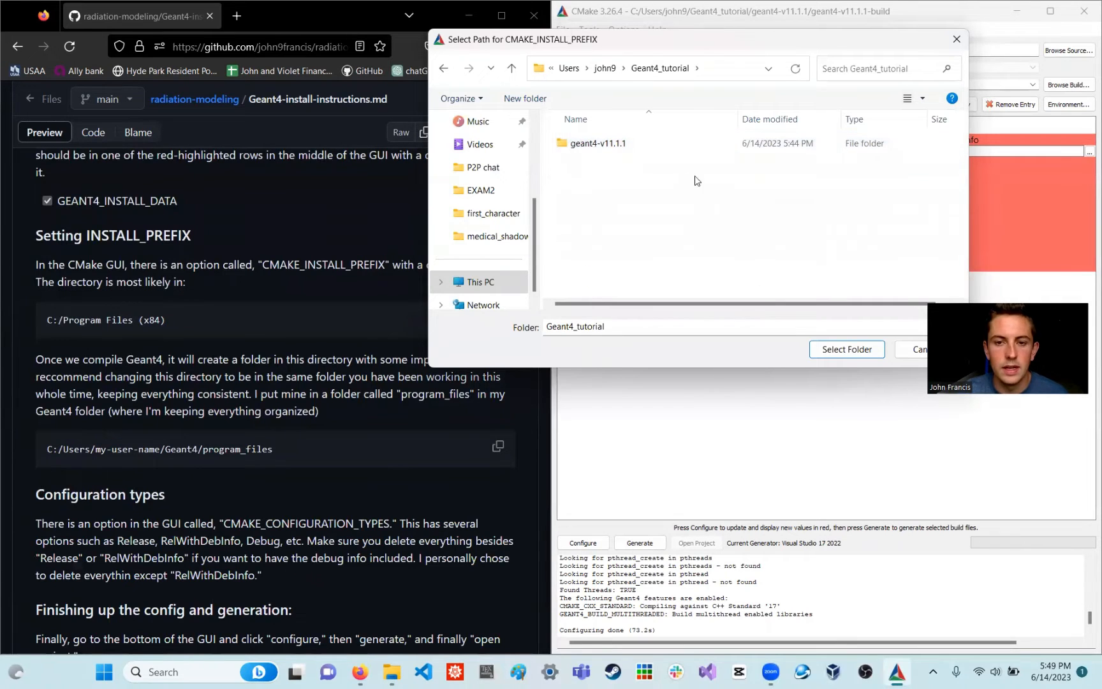
pyautogui.doubleClick(637, 147)
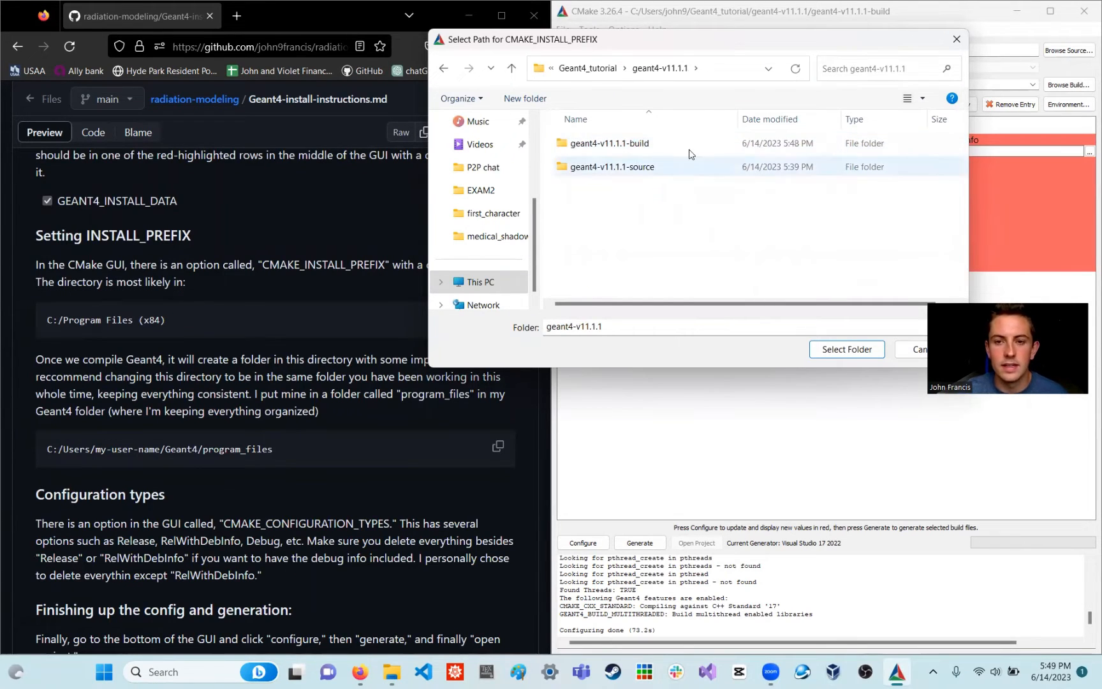
# - Create a new folder named program_files inside the geant4-v11.1.1 folder
pyautogui.rightClick(659, 205)
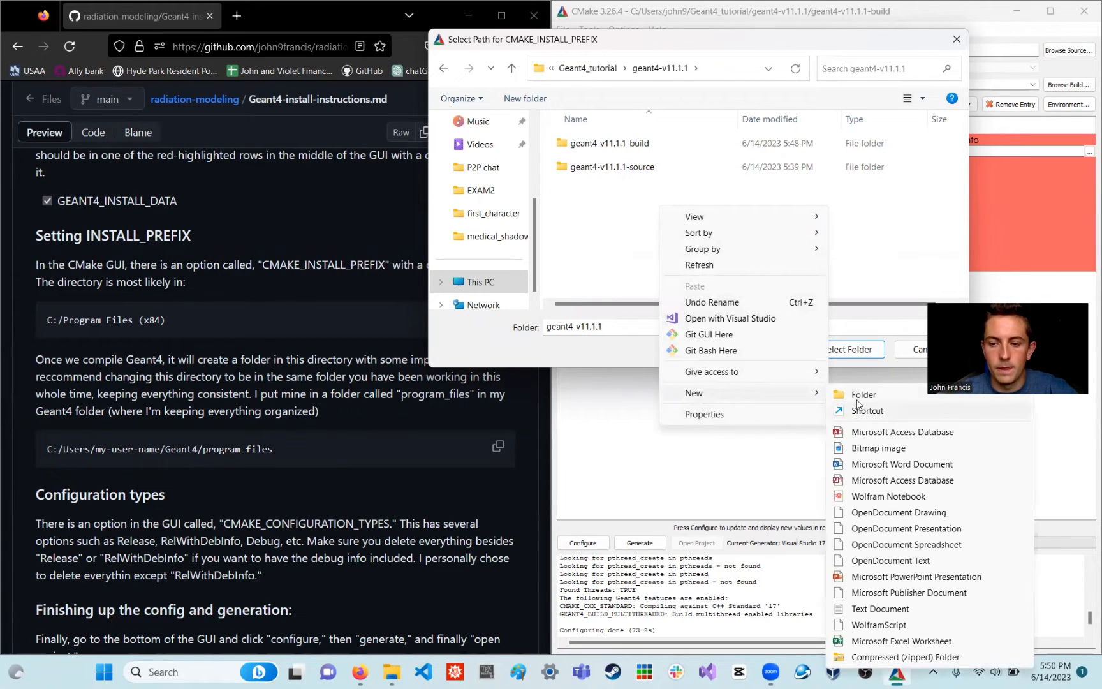
pyautogui.click(727, 384)
pyautogui.write('pro')
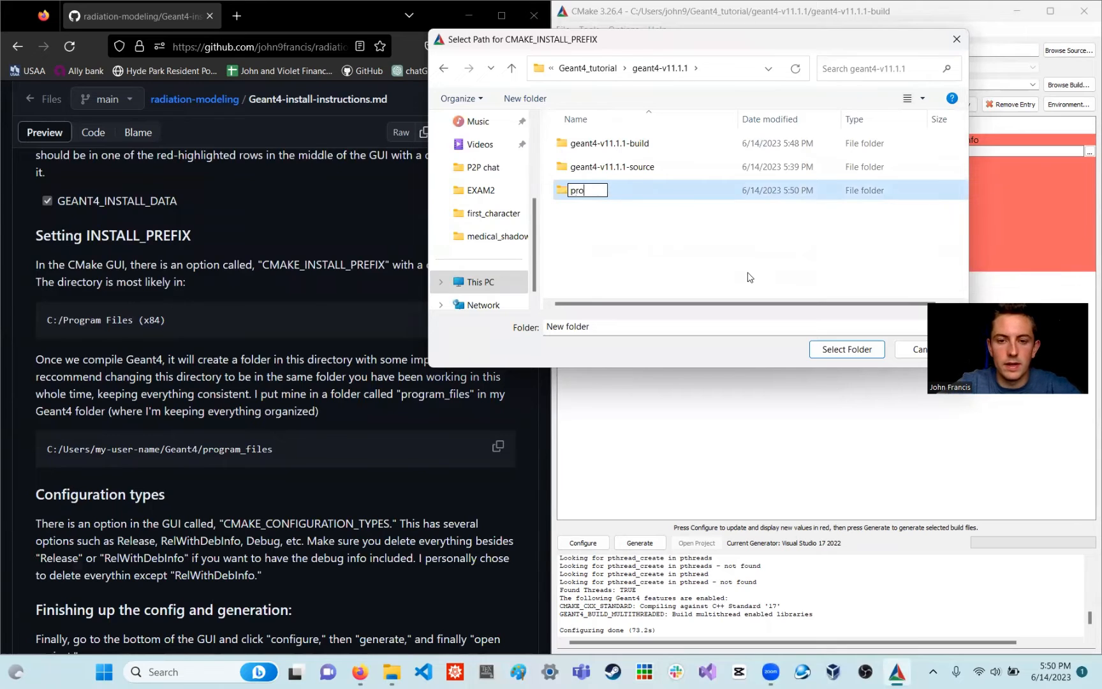
pyautogui.write('gram_files')
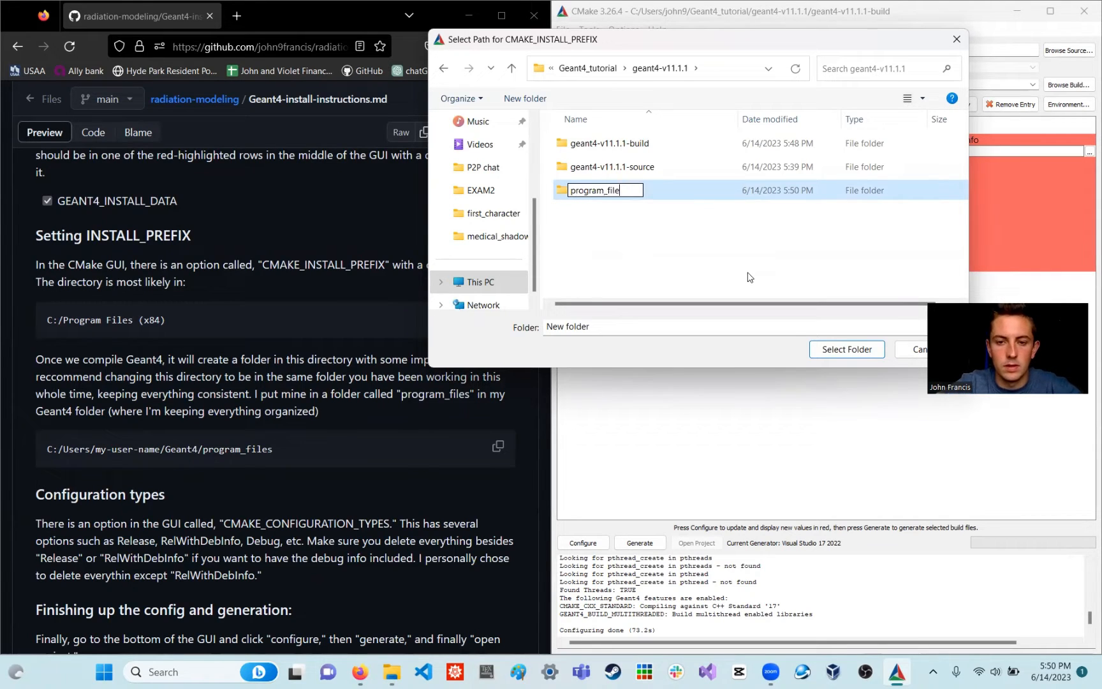
pyautogui.press('Return')
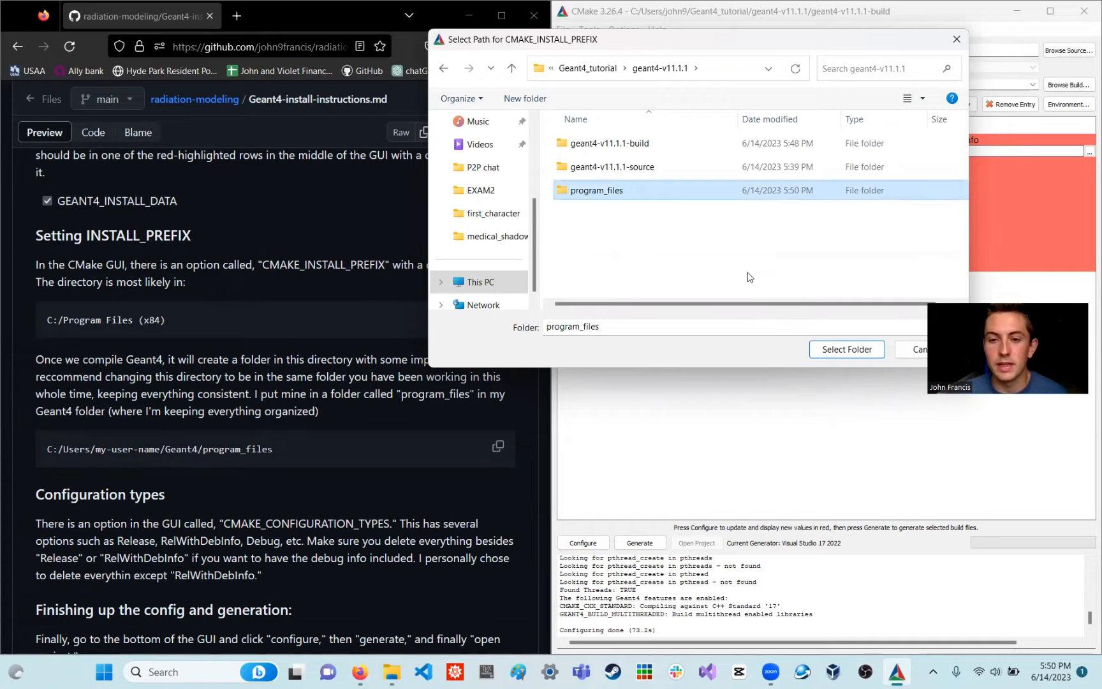
# - Choose the program_files folder as the CMAKE_INSTALL_PREFIX path
pyautogui.doubleClick(616, 188)
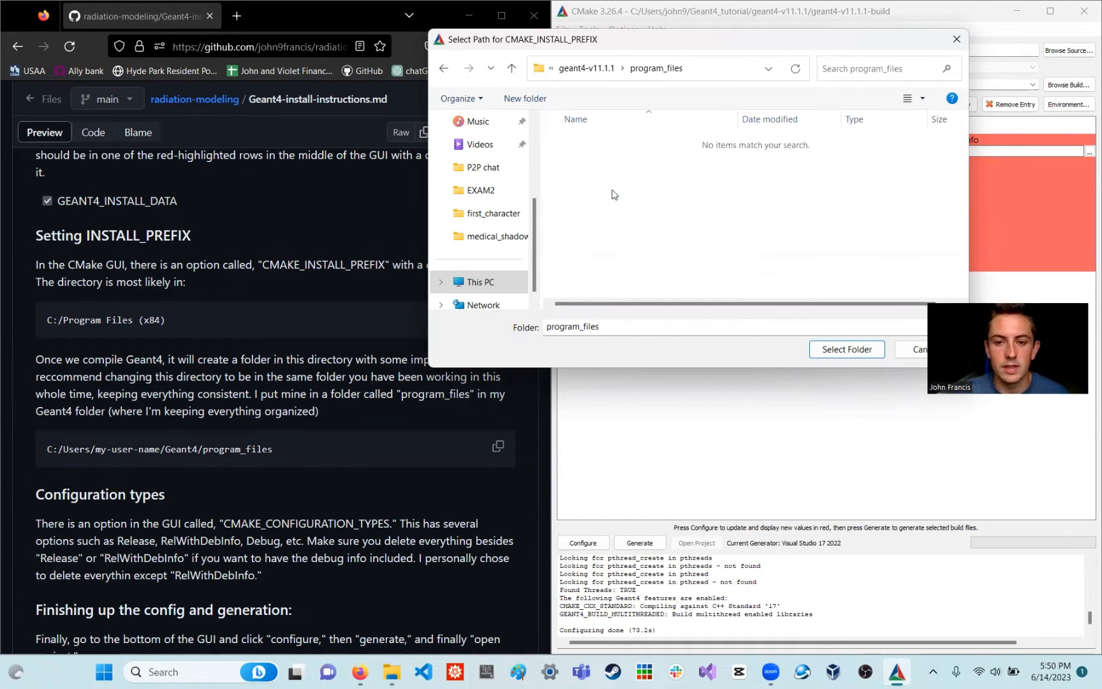
pyautogui.click(831, 351)
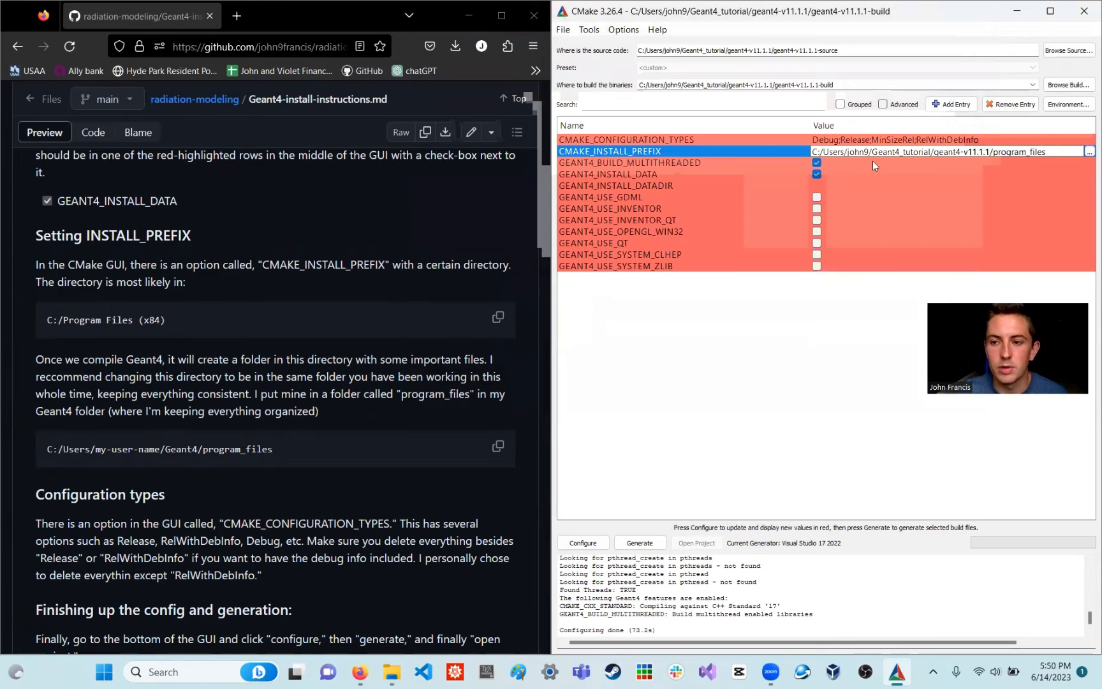
pyautogui.click(705, 397)
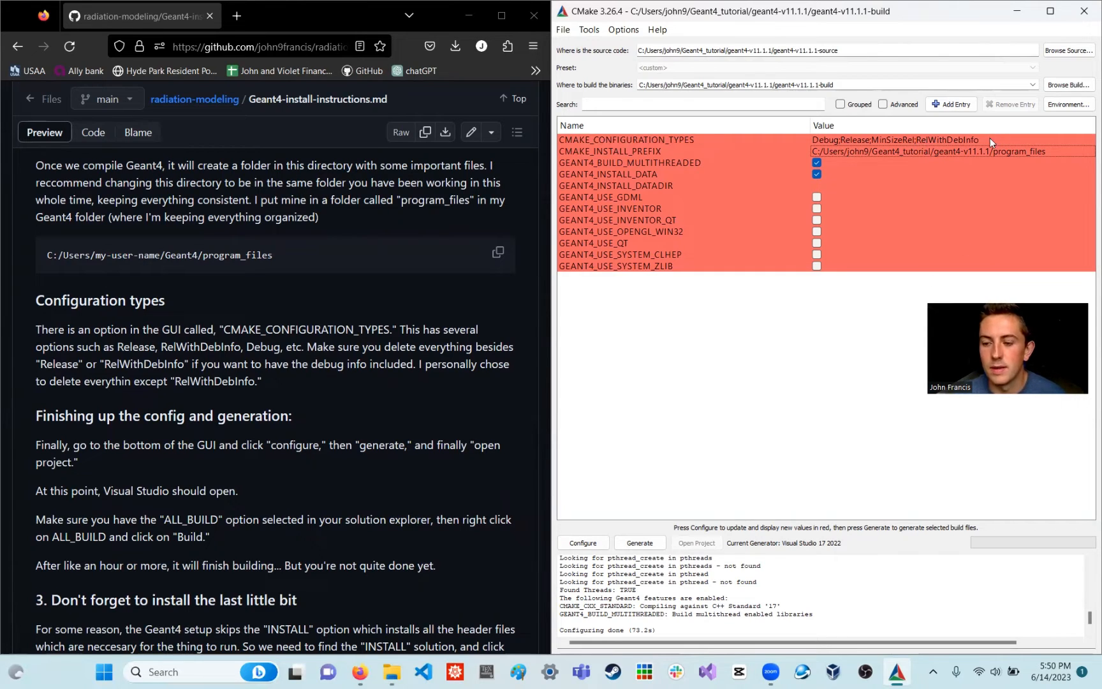
# - Set CMAKE_CONFIGURATION_TYPES to Release only, removing Debug, MinSizeRel and RelWithDebInfo
pyautogui.moveTo(990, 138)
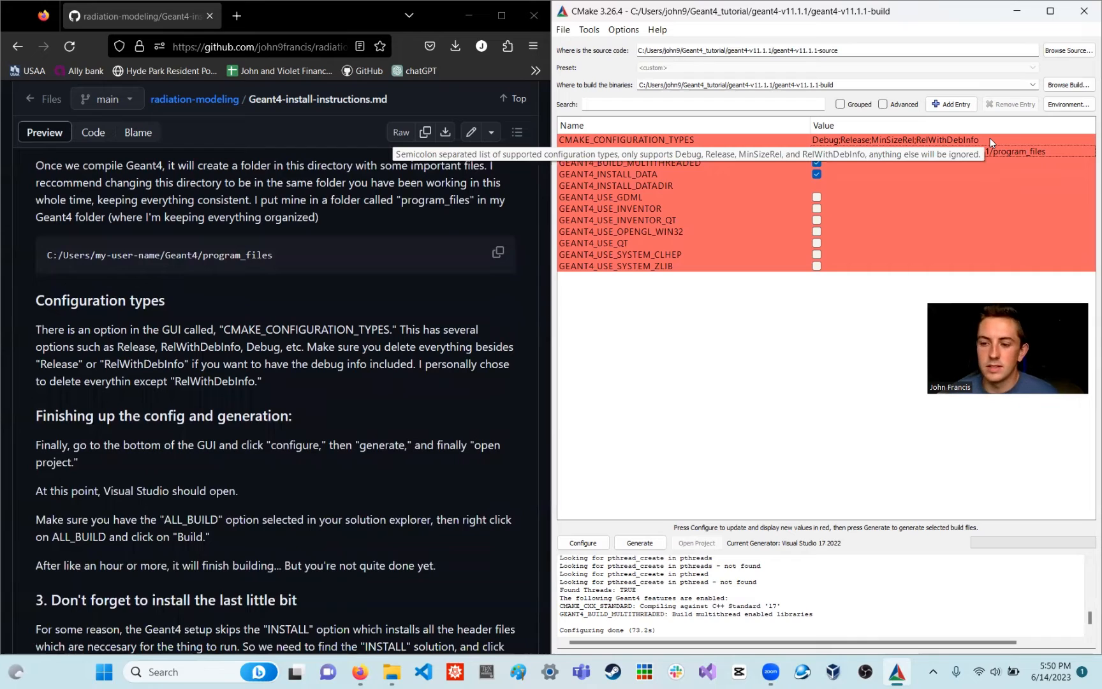
pyautogui.doubleClick(983, 137)
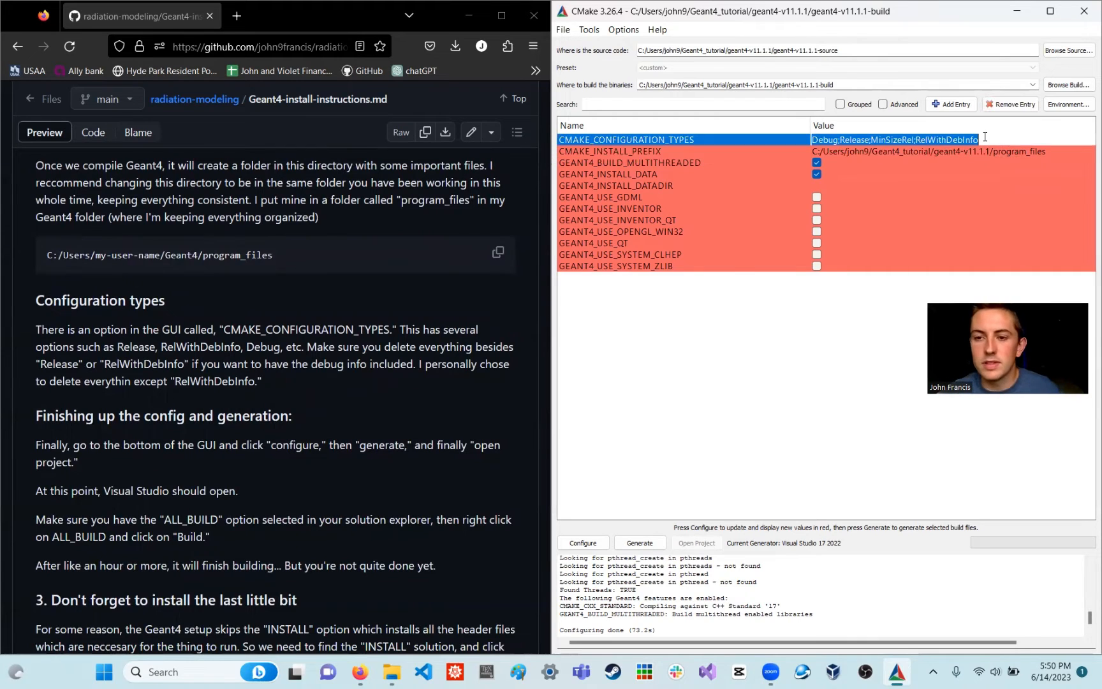
pyautogui.click(982, 138)
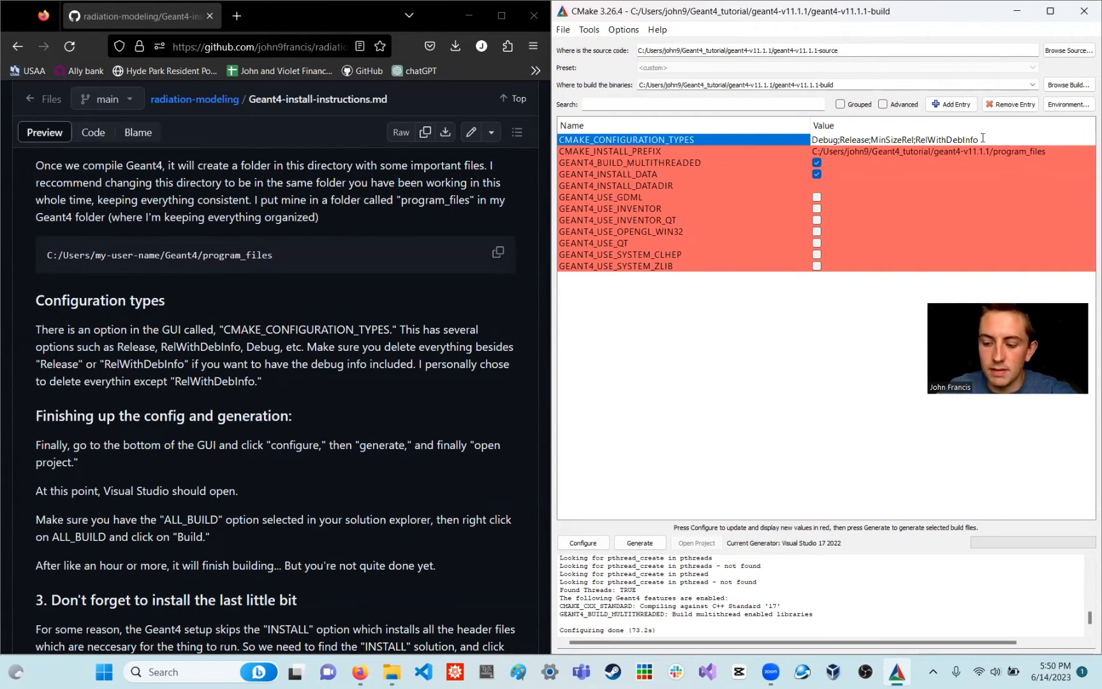
pyautogui.press('BackSpace')
pyautogui.press('BackSpace')
pyautogui.press('BackSpace')
pyautogui.press('BackSpace')
pyautogui.press('BackSpace')
pyautogui.press('BackSpace')
pyautogui.press('BackSpace')
pyautogui.press('BackSpace')
pyautogui.press('BackSpace')
pyautogui.press('BackSpace')
pyautogui.press('BackSpace')
pyautogui.press('BackSpace')
pyautogui.press('BackSpace')
pyautogui.press('BackSpace')
pyautogui.press('BackSpace')
pyautogui.press('BackSpace')
pyautogui.press('BackSpace')
pyautogui.press('BackSpace')
pyautogui.press('BackSpace')
pyautogui.press('BackSpace')
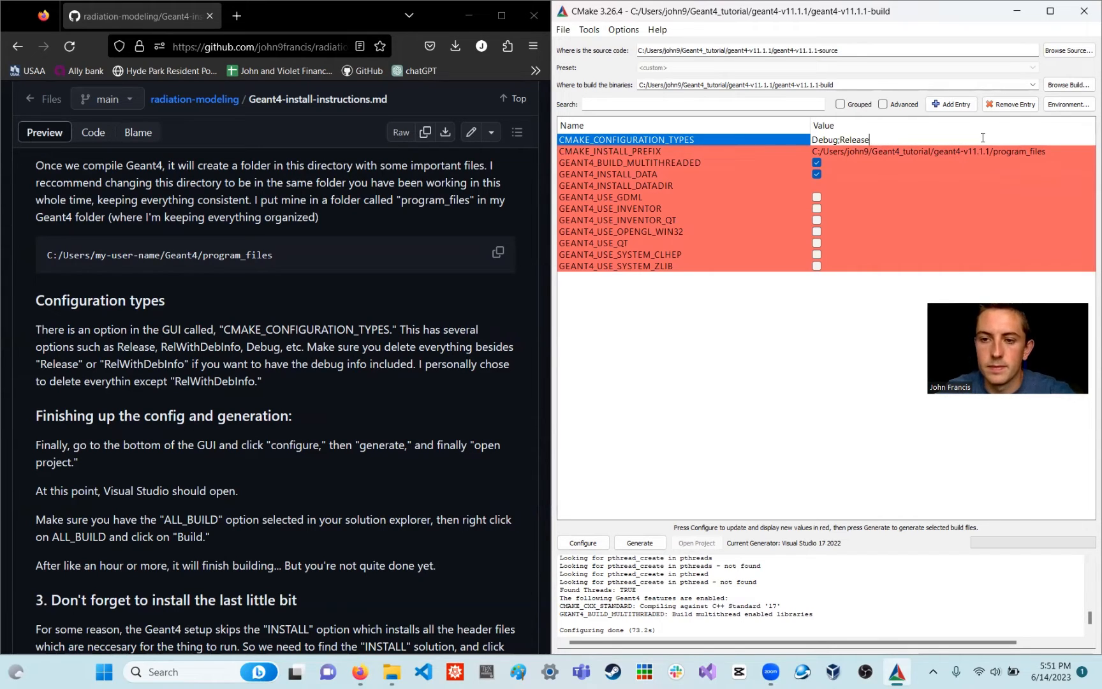
pyautogui.press('BackSpace')
pyautogui.press('BackSpace')
pyautogui.press('BackSpace')
pyautogui.press('BackSpace')
pyautogui.press('BackSpace')
pyautogui.press('BackSpace')
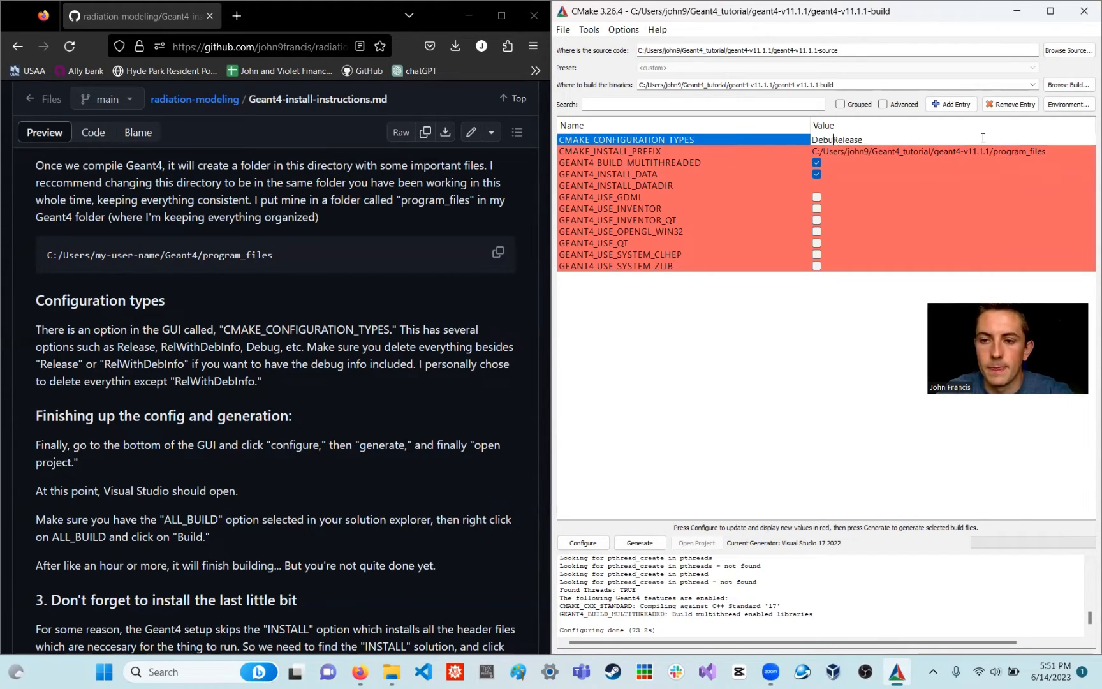
pyautogui.press('Return')
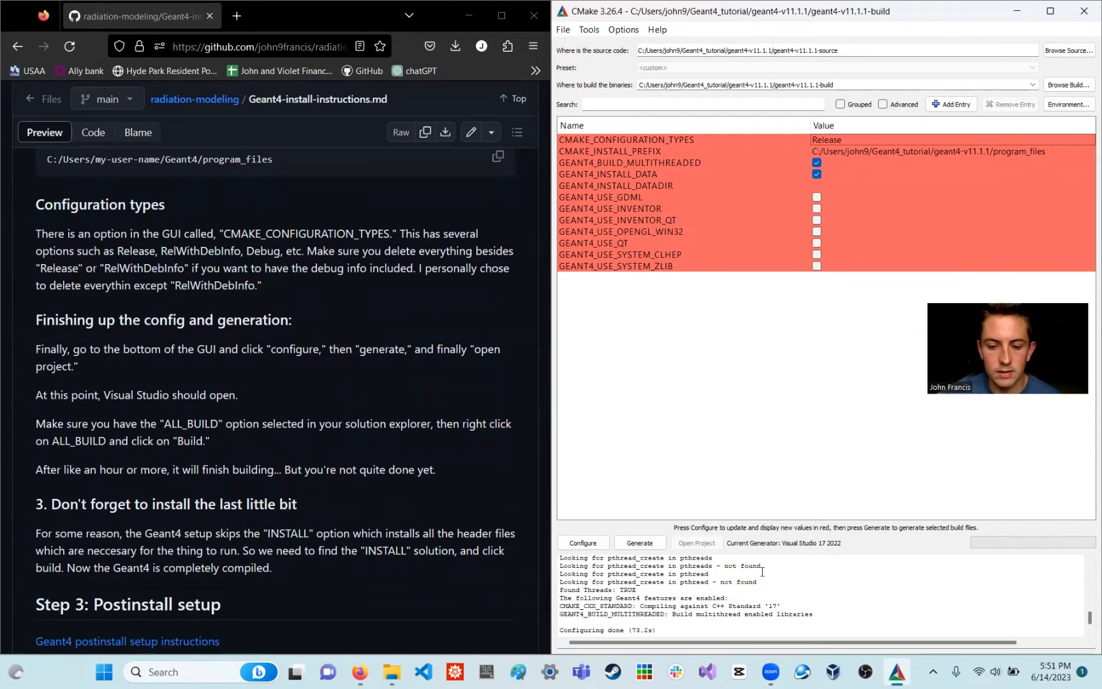
# - Rerun the CMake configuration with the changed options and generate the build files
pyautogui.click(594, 544)
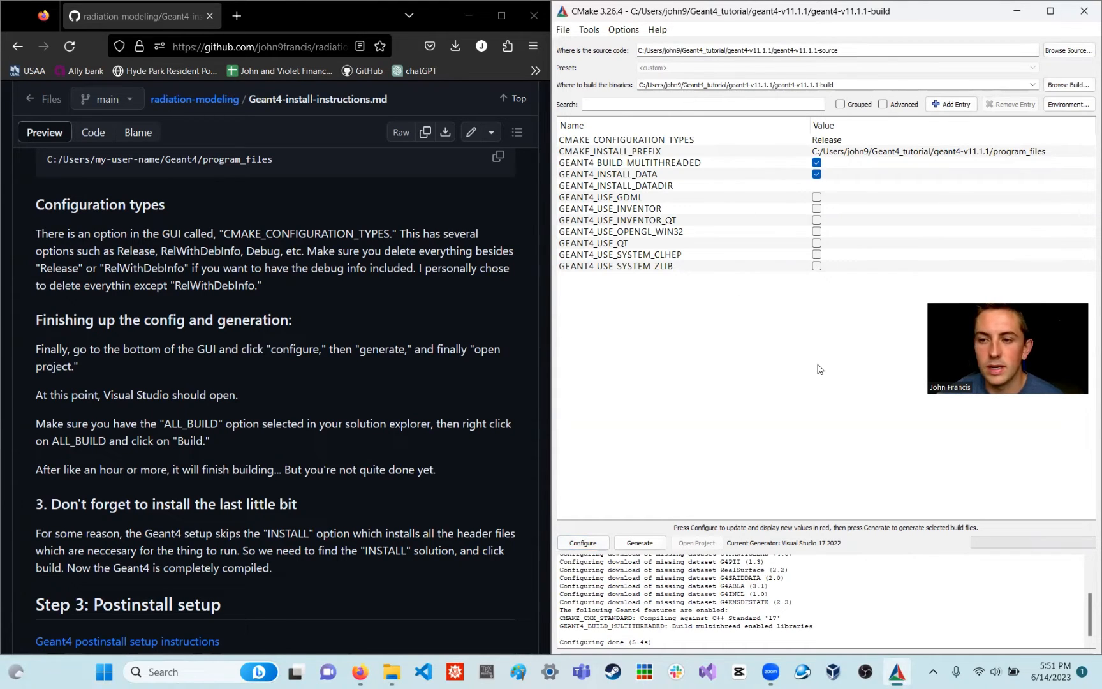
pyautogui.click(660, 543)
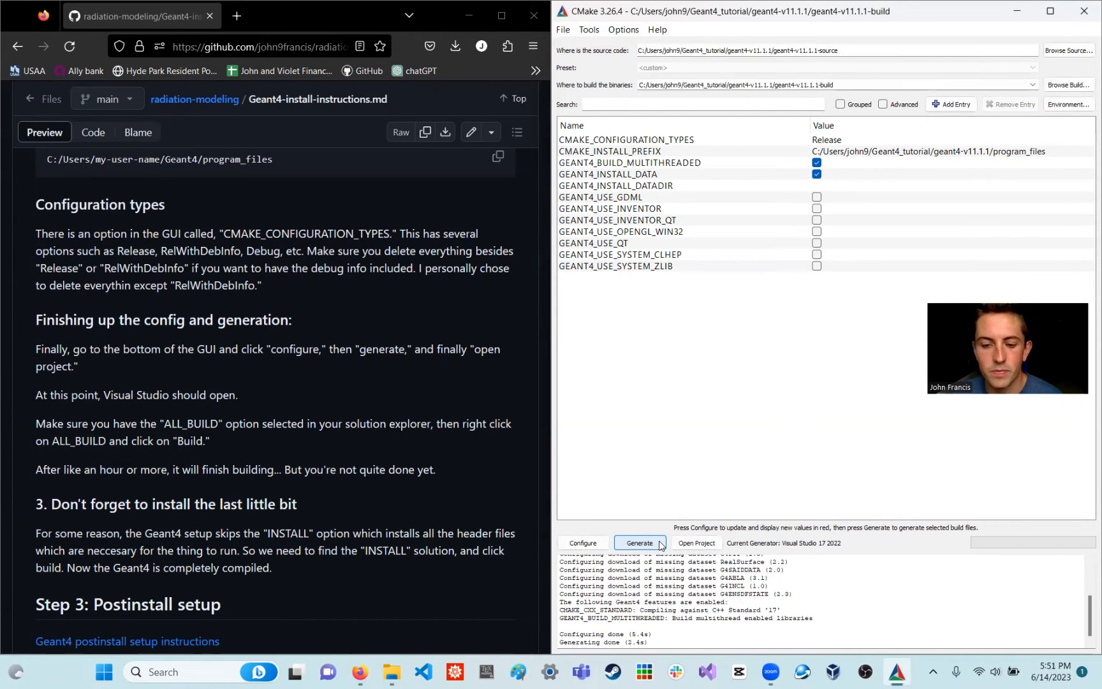
pyautogui.click(837, 610)
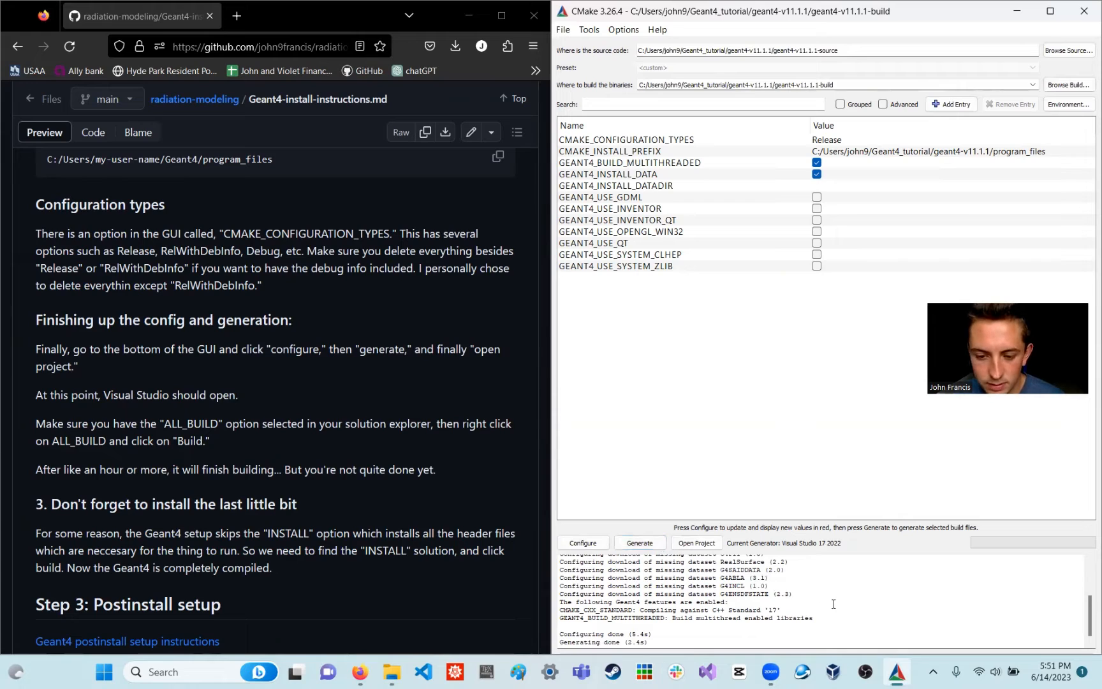
# - Open the generated project in Visual Studio and build the ALL_BUILD project in the Release x64 configuration
pyautogui.click(708, 547)
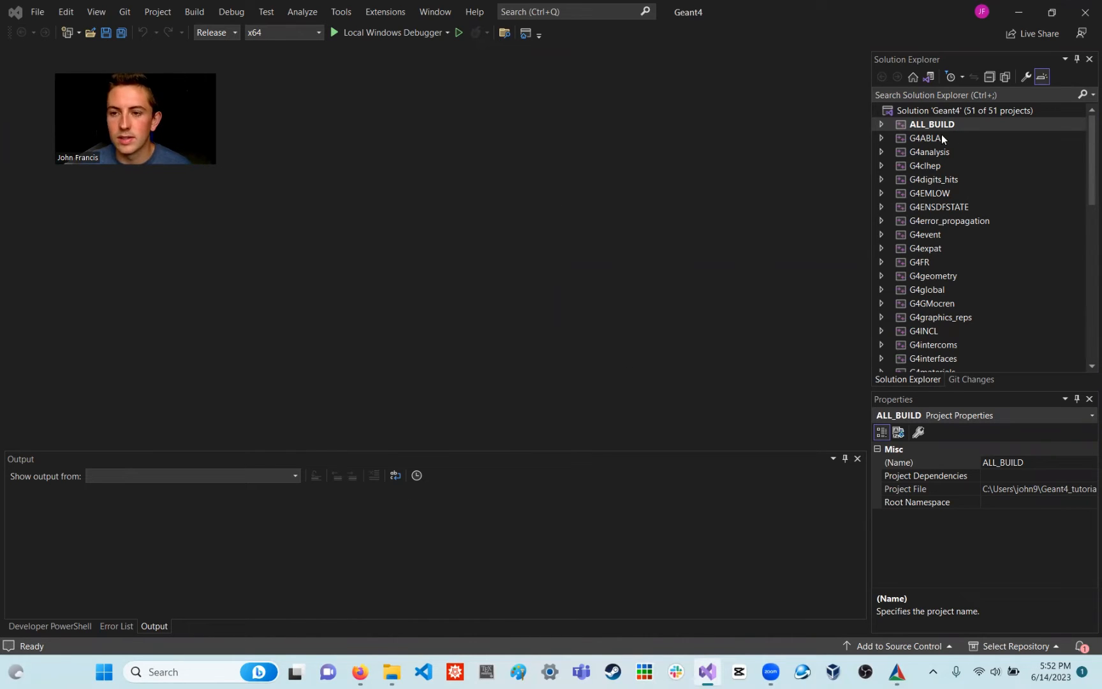
pyautogui.scroll(-6, 944, 303)
pyautogui.scroll(5, 944, 303)
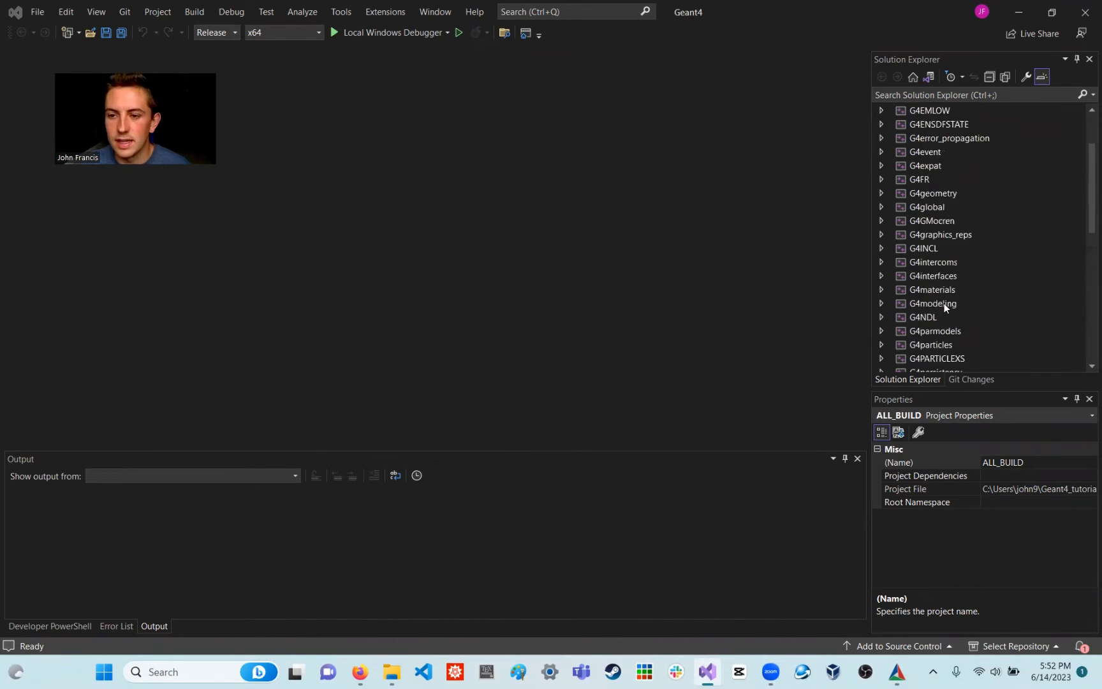
pyautogui.scroll(-10, 944, 303)
pyautogui.scroll(11, 944, 303)
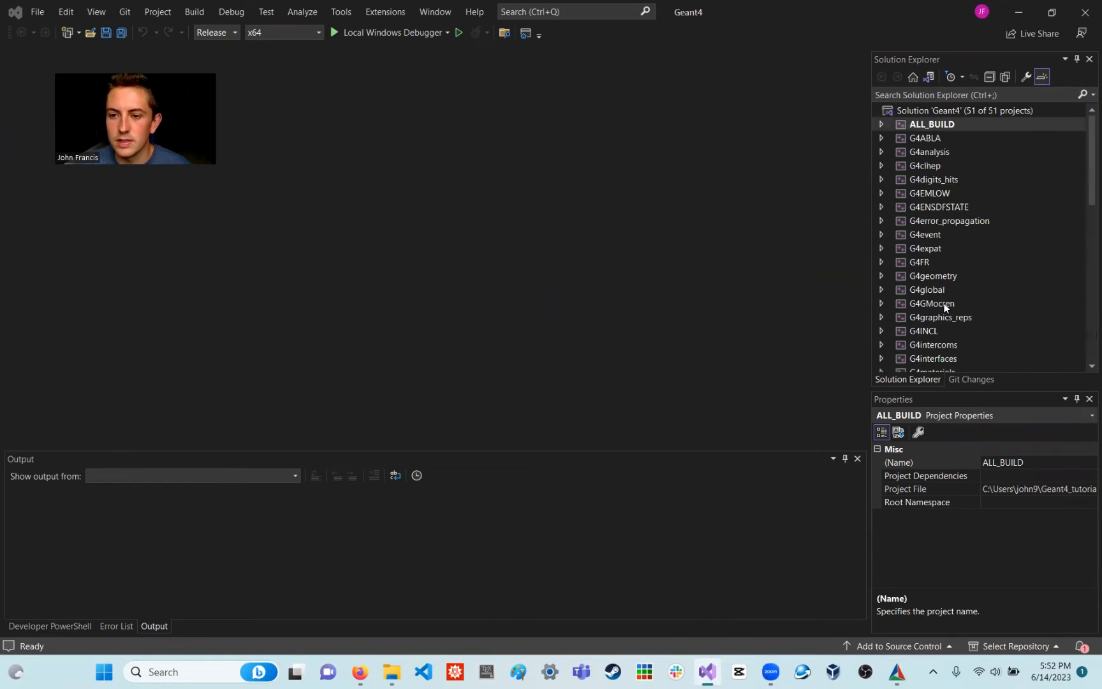
pyautogui.click(927, 123)
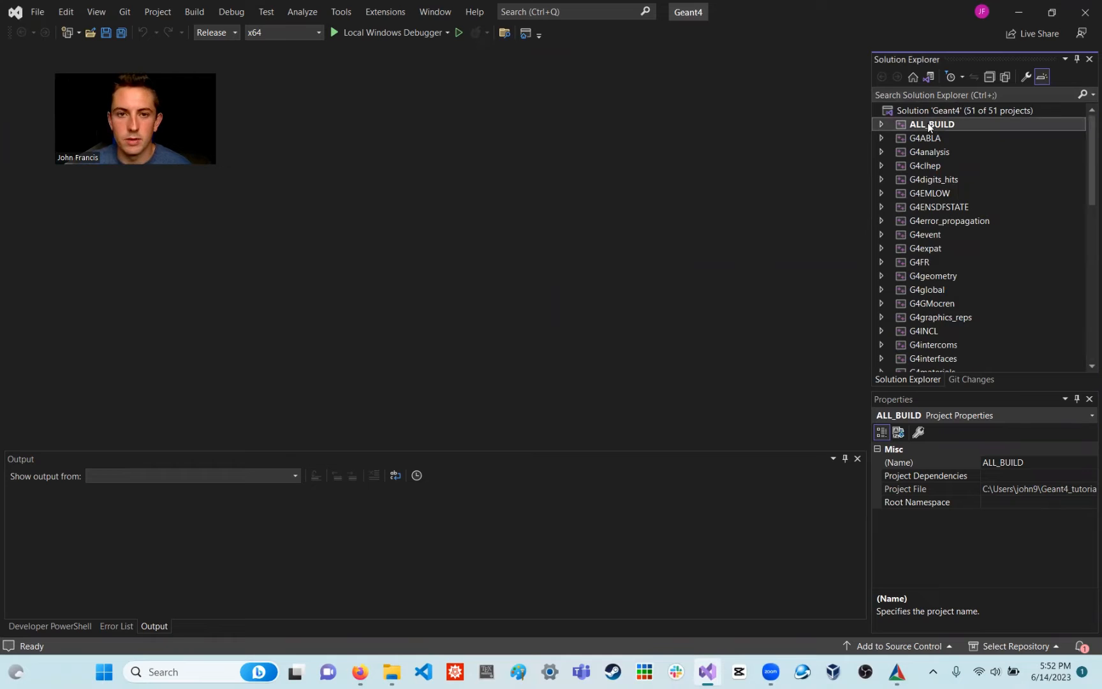
pyautogui.rightClick(927, 123)
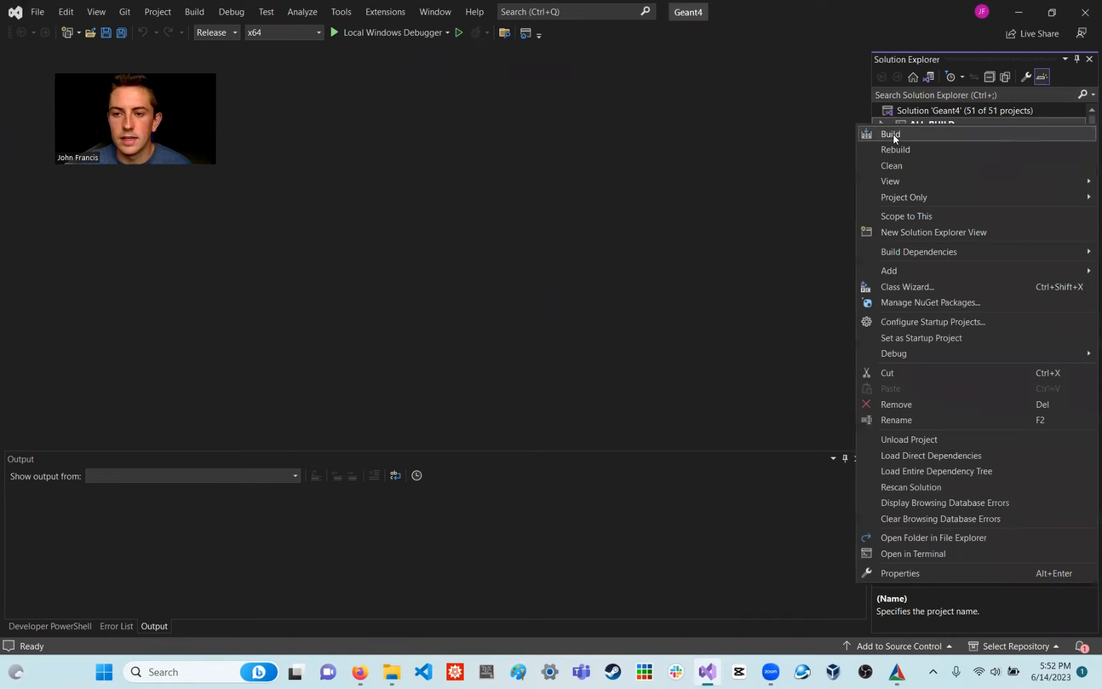
pyautogui.click(803, 139)
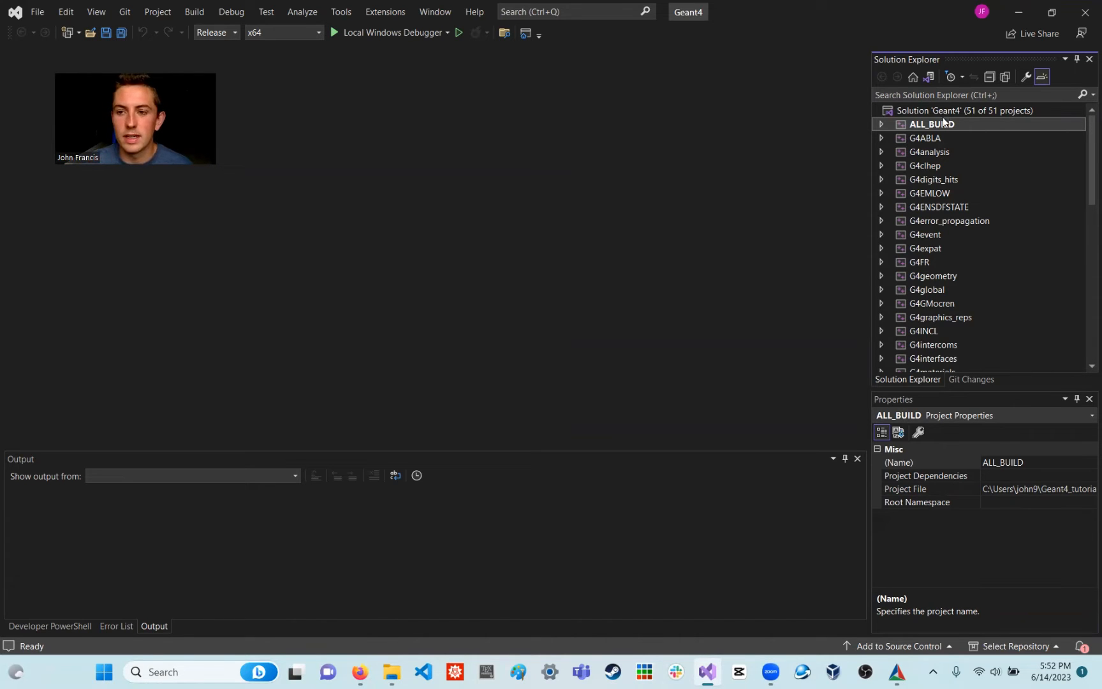
pyautogui.rightClick(926, 125)
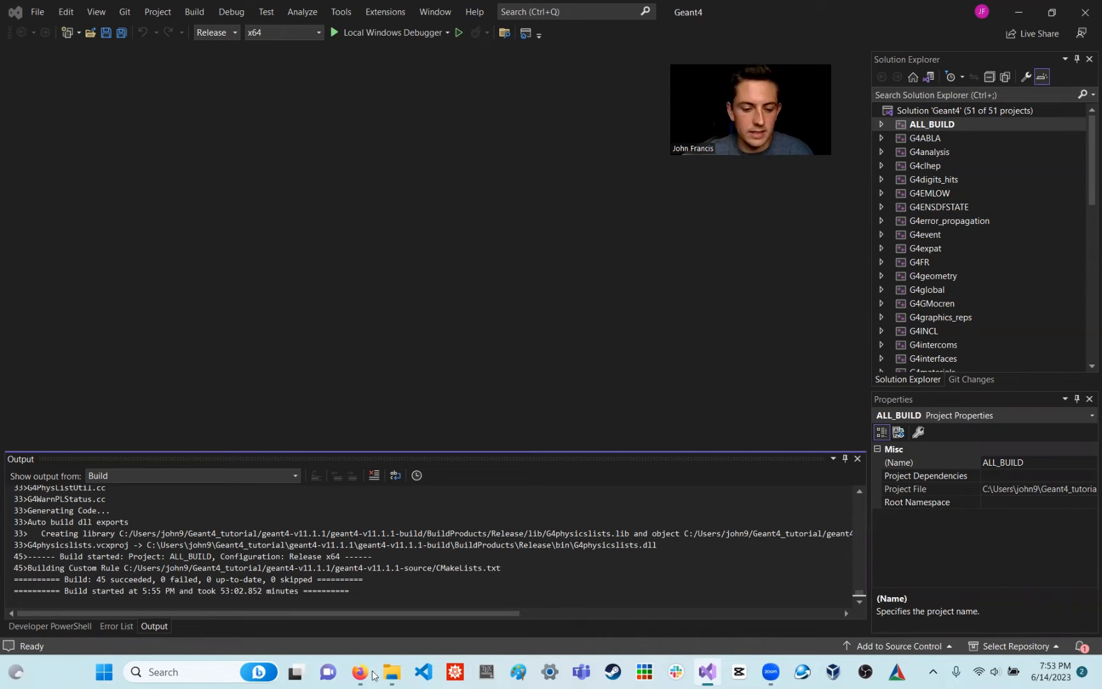
# - Build the INSTALL project of the Geant4 solution in the Release x64 configuration
pyautogui.hotkey('alt', 'Tab')
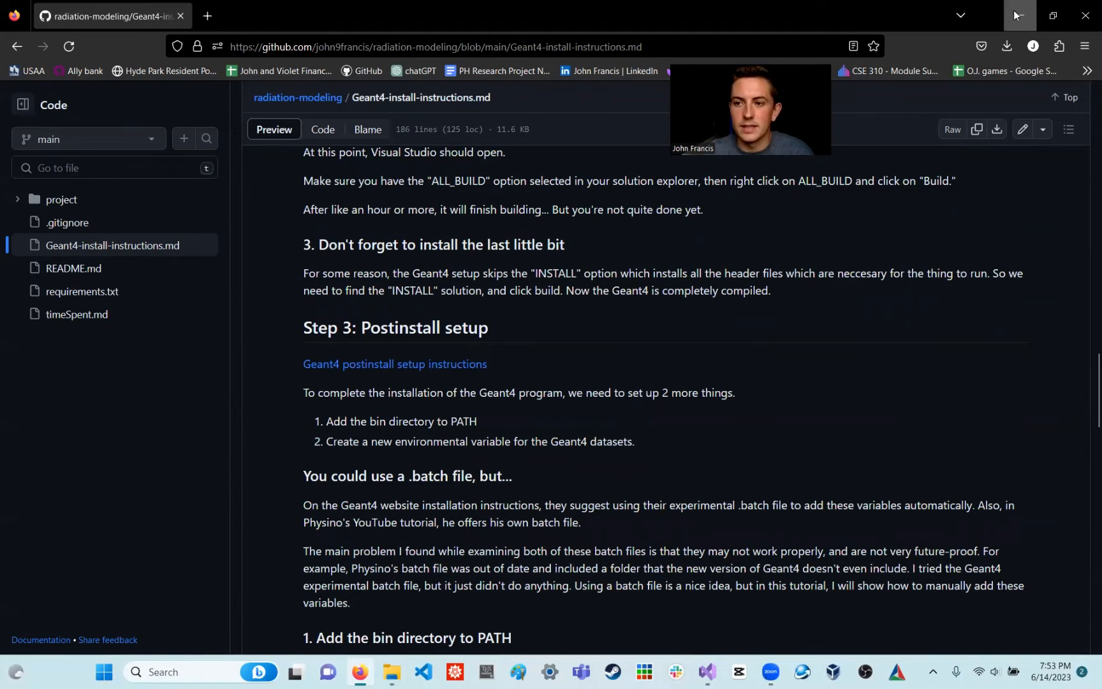
pyautogui.hotkey('alt', 'Tab')
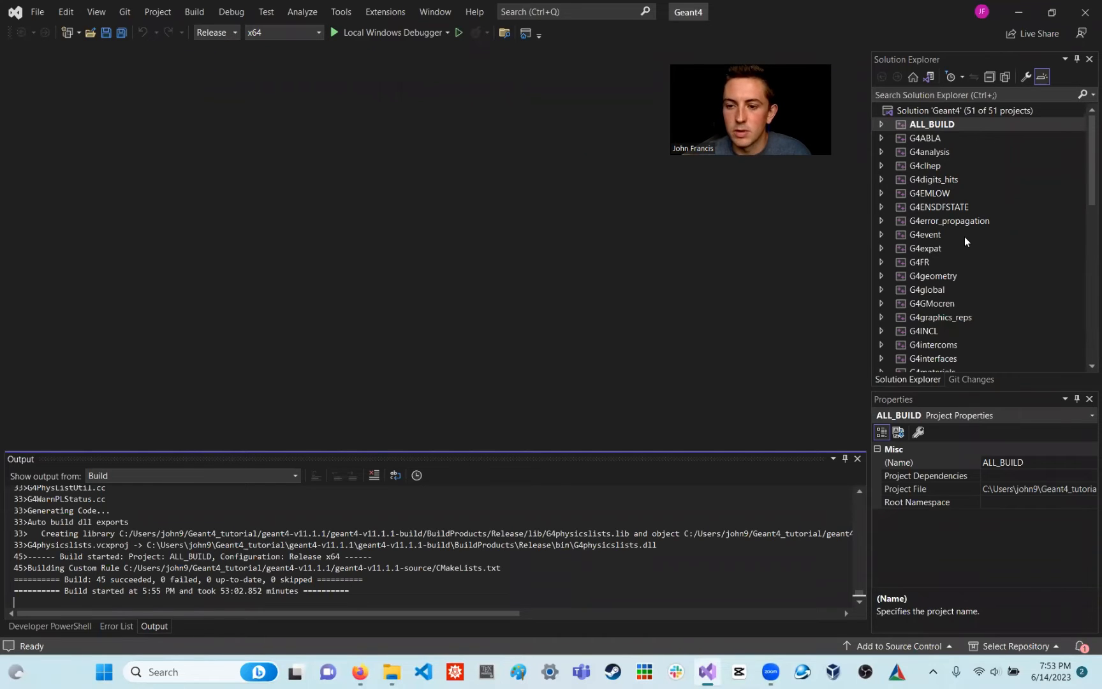
pyautogui.scroll(-7, 964, 237)
pyautogui.scroll(-4, 964, 237)
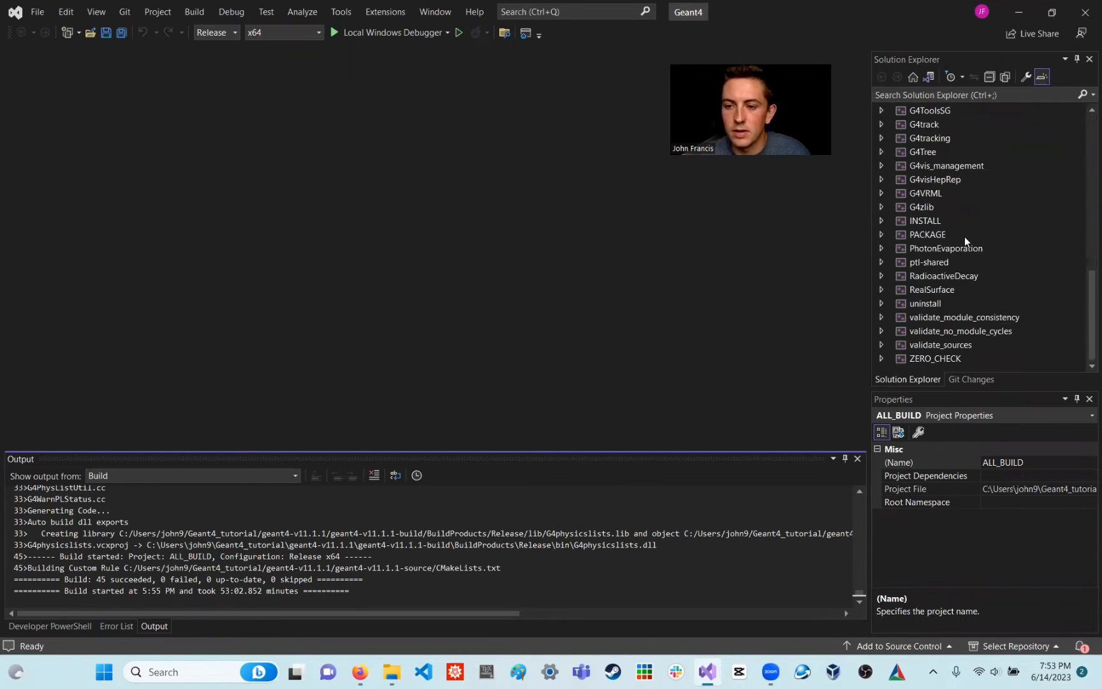
pyautogui.click(920, 218)
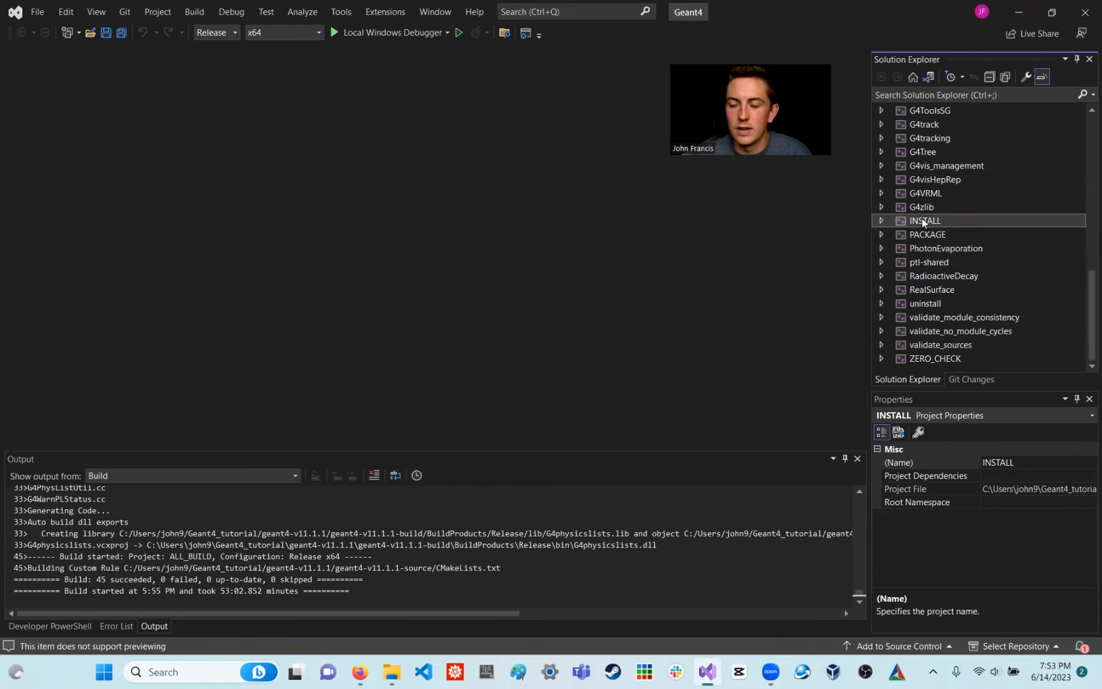
pyautogui.rightClick(921, 218)
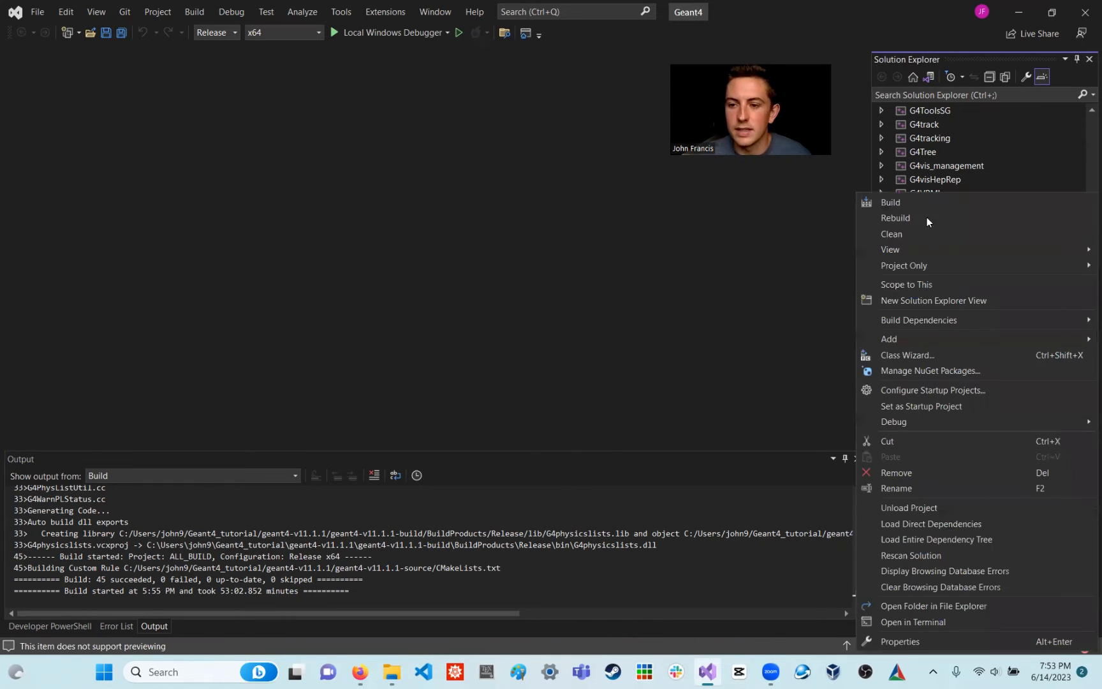
pyautogui.click(950, 203)
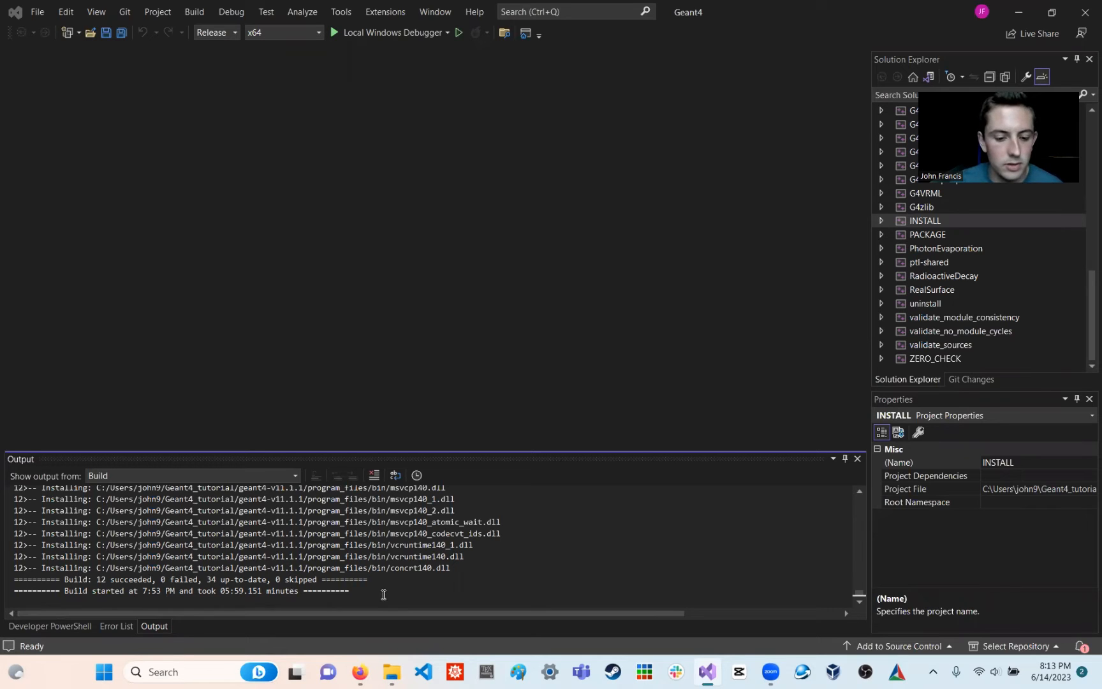
# - Switch to File Explorer and examine the bin and include\Geant4 folders inside geant4-v11.1.1's program_files folder
pyautogui.moveTo(392, 663)
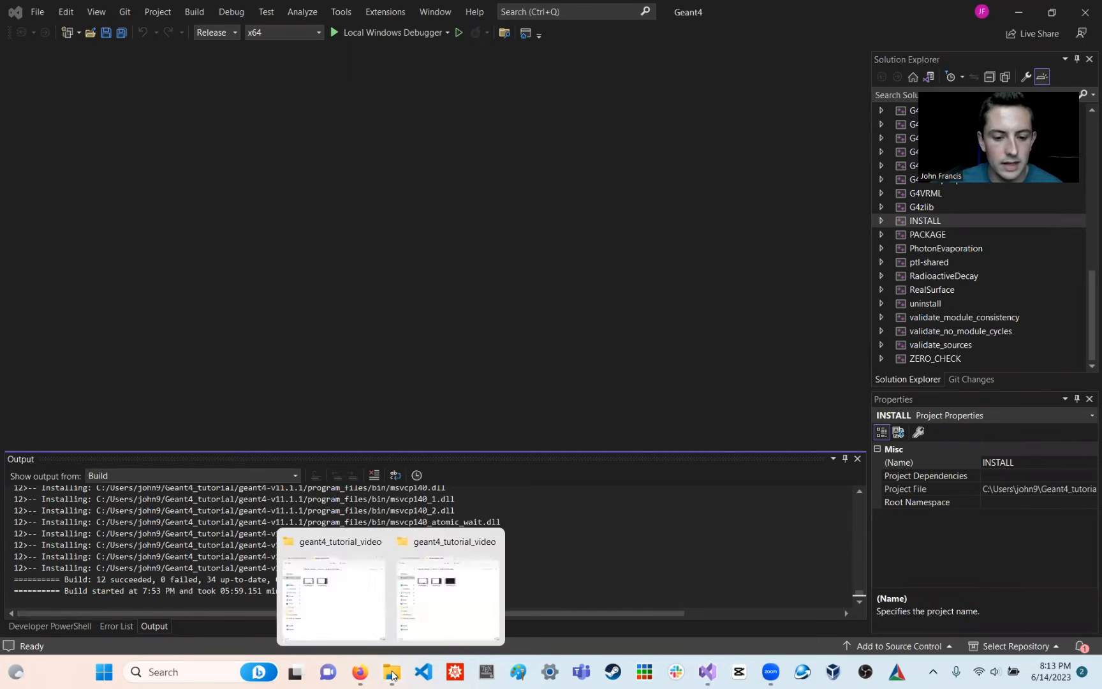
pyautogui.click(332, 596)
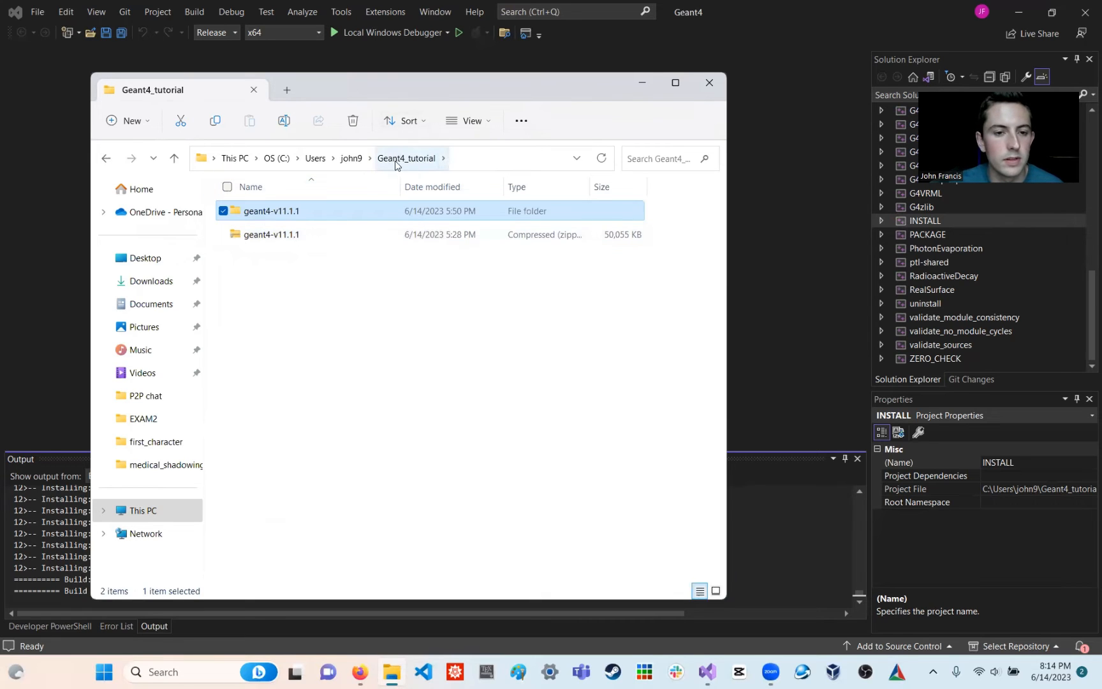
pyautogui.doubleClick(306, 211)
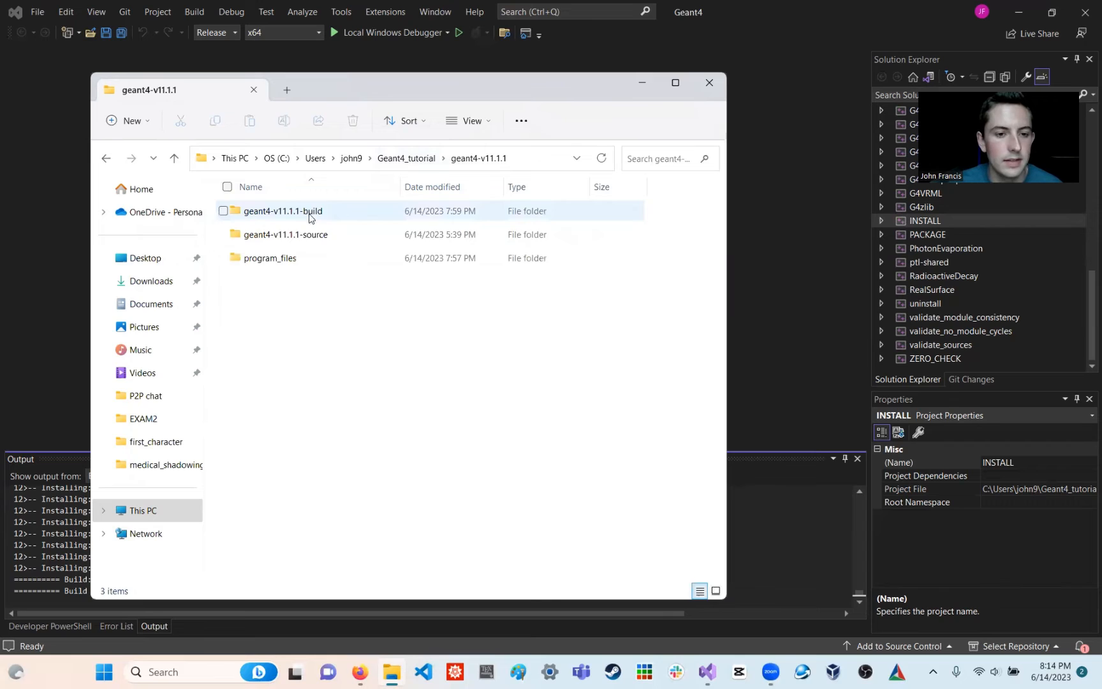
pyautogui.doubleClick(324, 258)
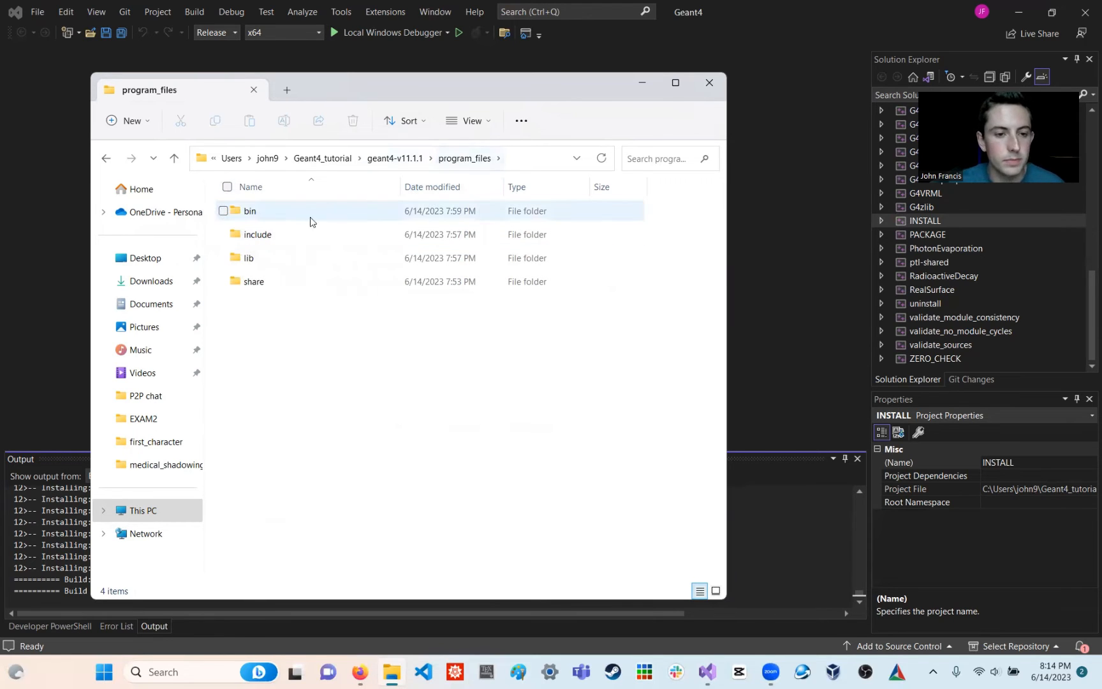
pyautogui.doubleClick(276, 218)
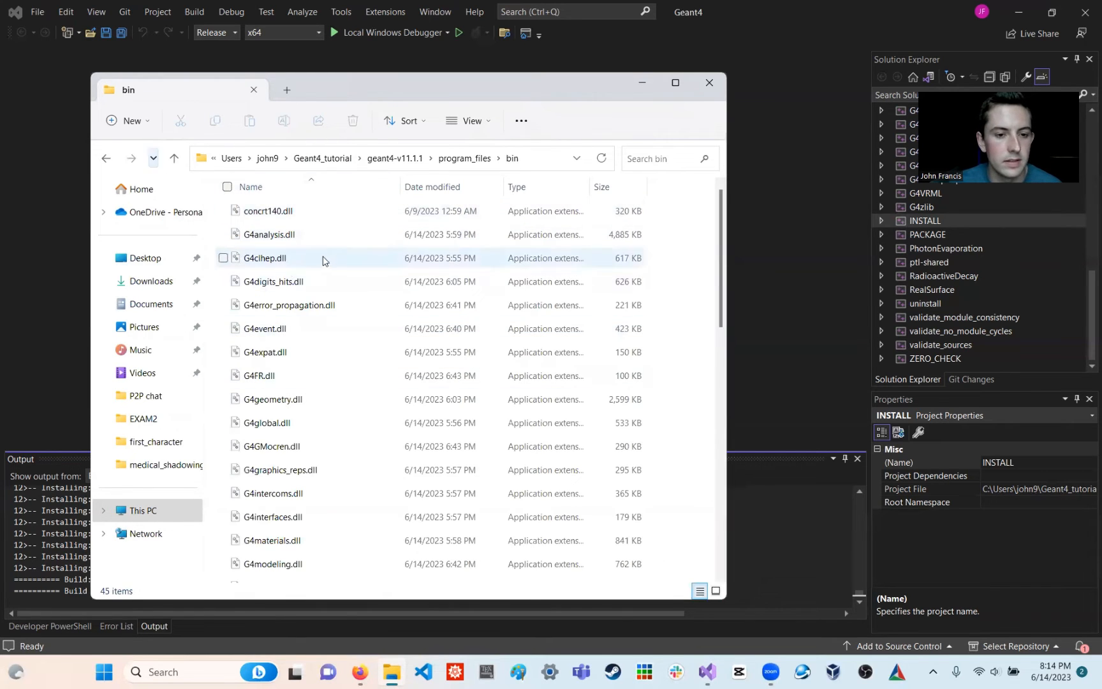
pyautogui.click(105, 158)
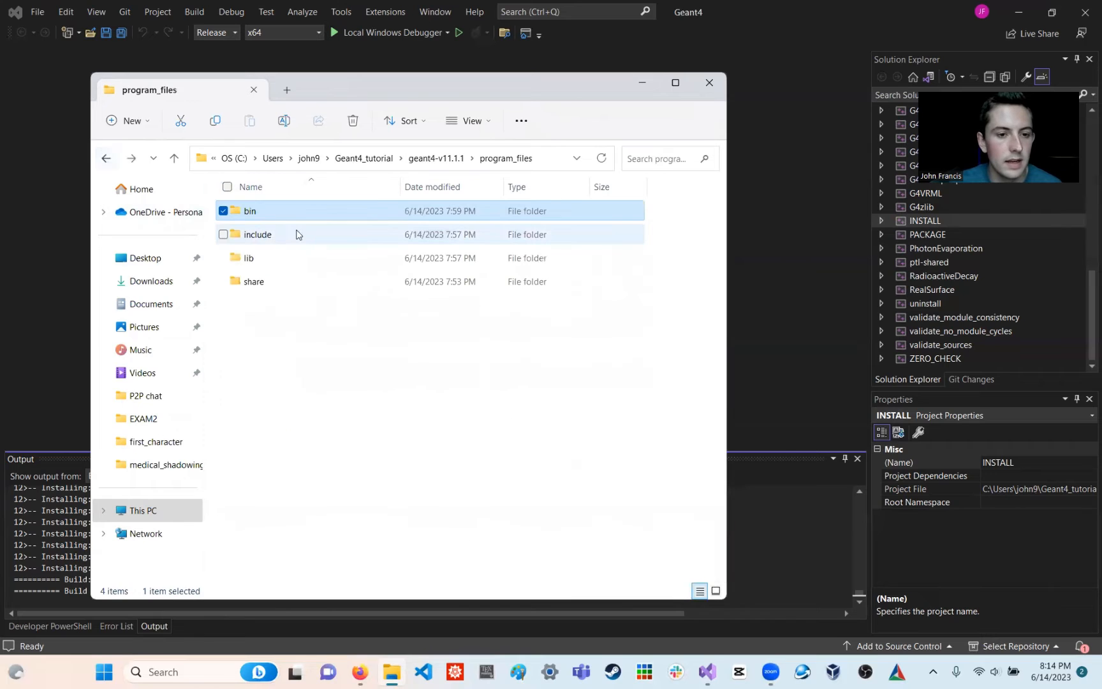
pyautogui.doubleClick(287, 233)
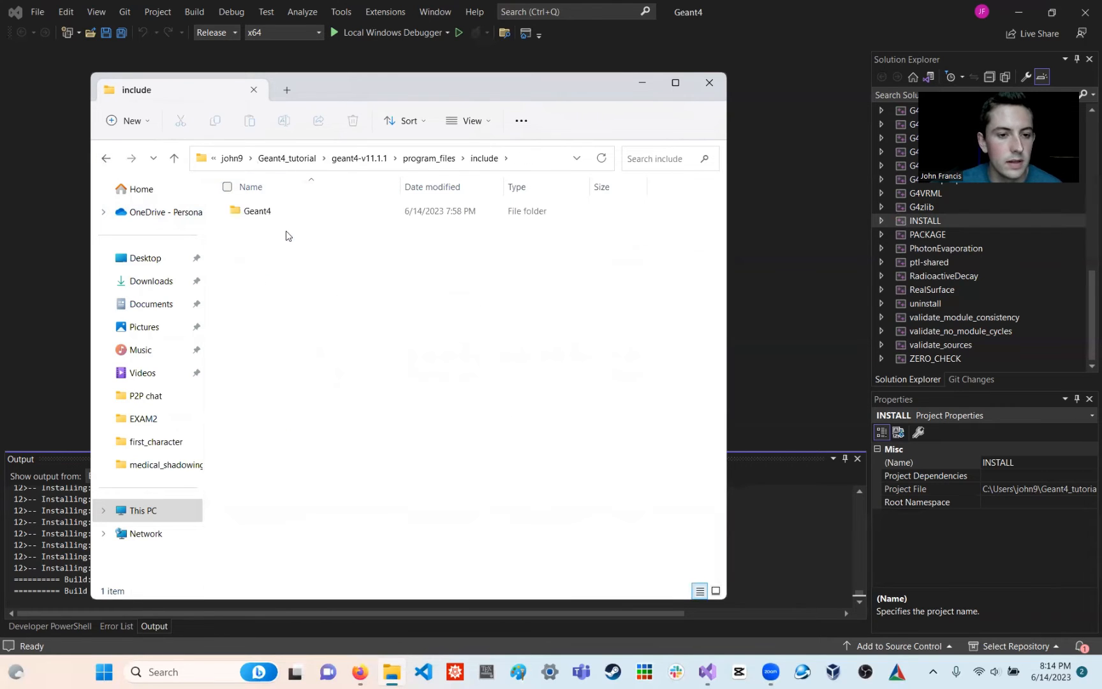
pyautogui.doubleClick(266, 212)
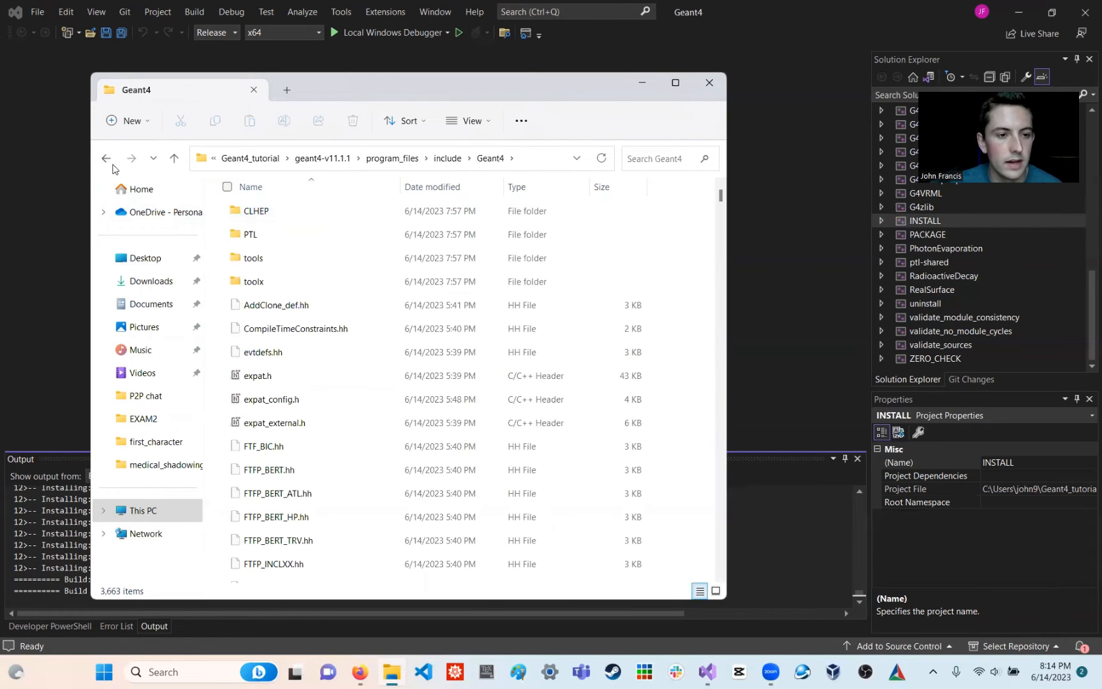
# - Examine the lib and share\Geant4\examples folders inside program_files, and return to program_files
pyautogui.click(106, 157)
pyautogui.click(106, 157)
pyautogui.doubleClick(276, 260)
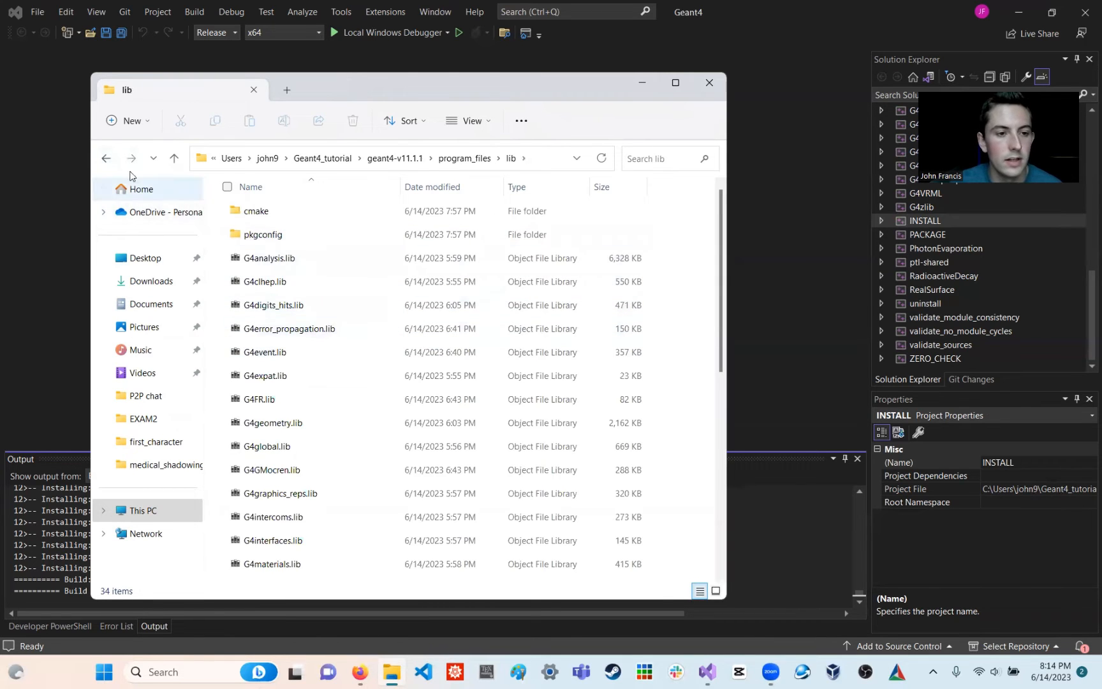
pyautogui.click(106, 157)
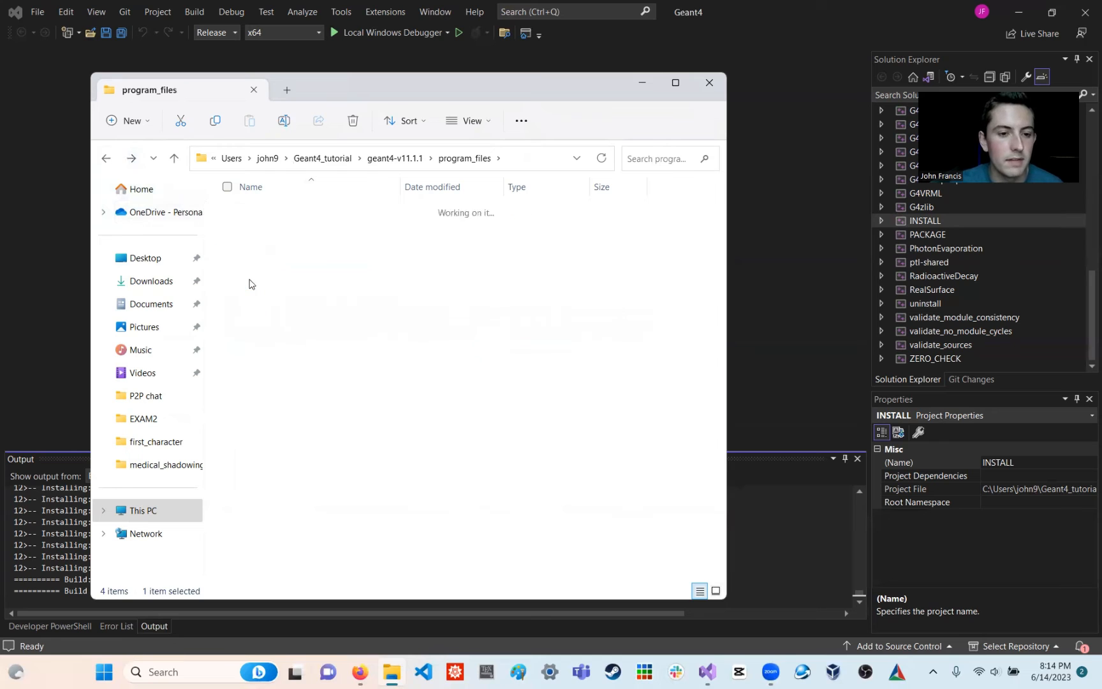
pyautogui.doubleClick(248, 283)
pyautogui.doubleClick(270, 213)
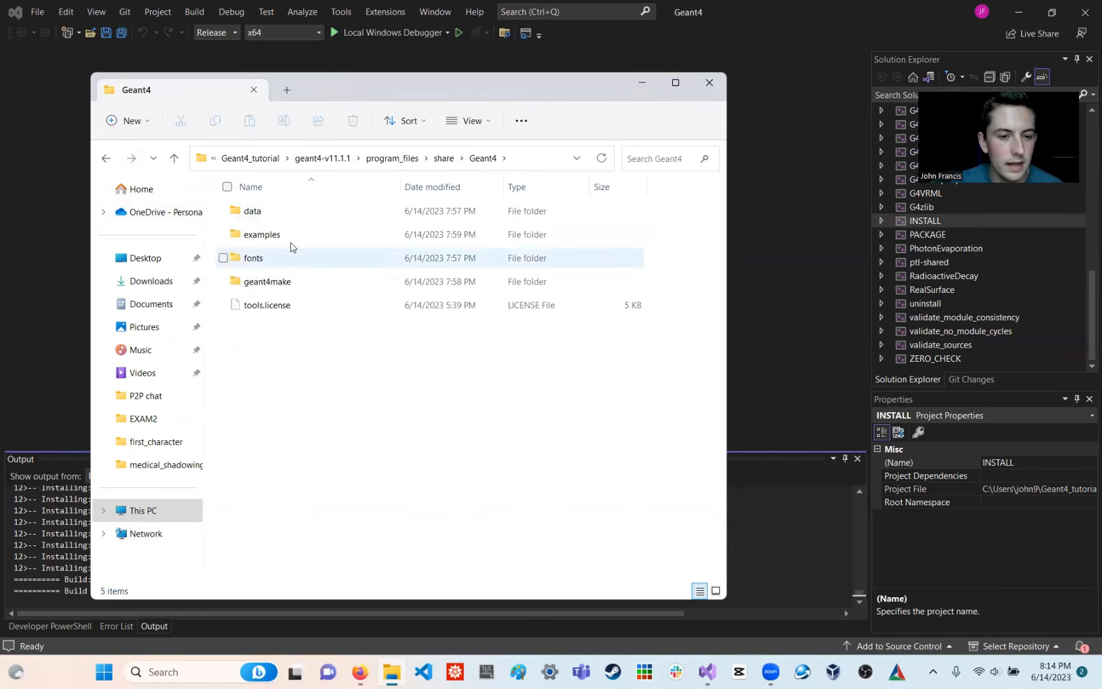
pyautogui.doubleClick(267, 235)
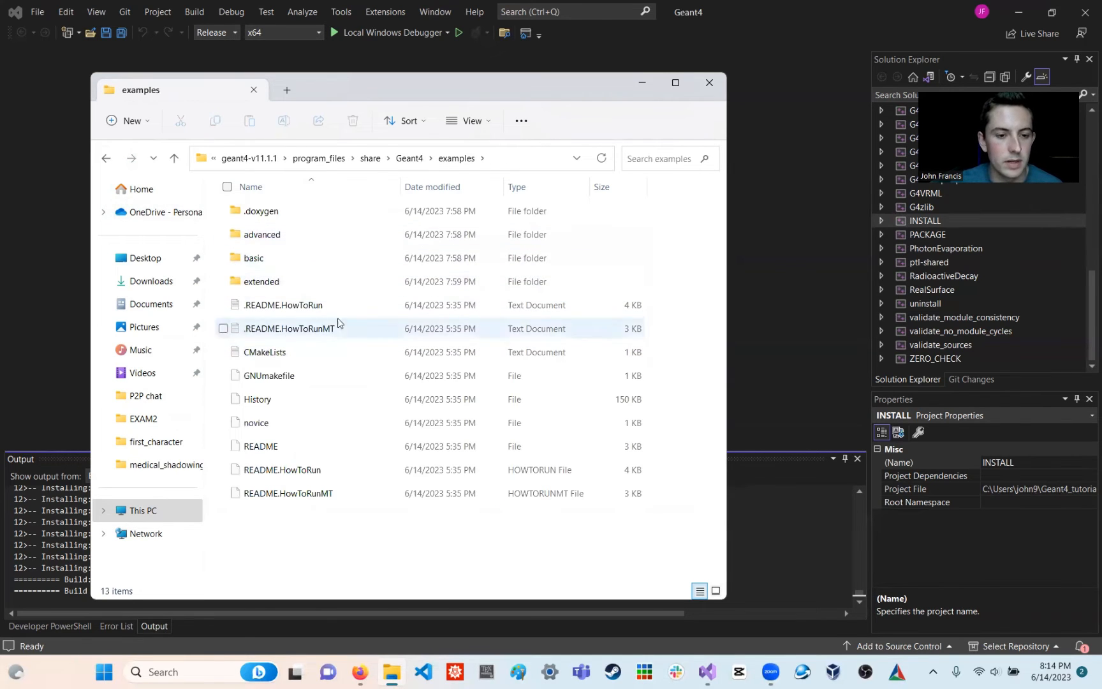
pyautogui.click(249, 158)
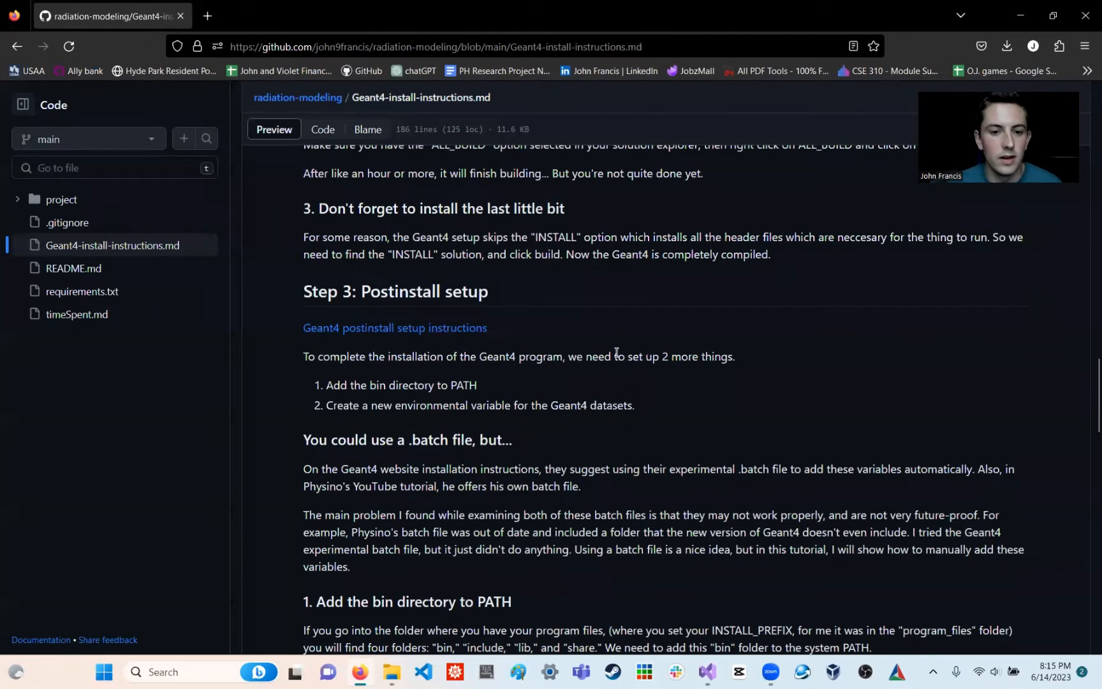
# - Read the "Step 3: Postinstall setup" section of Geant4-install-instructions.md in Firefox for the two remaining setup tasks
pyautogui.moveTo(501, 293); pyautogui.dragTo(319, 293)
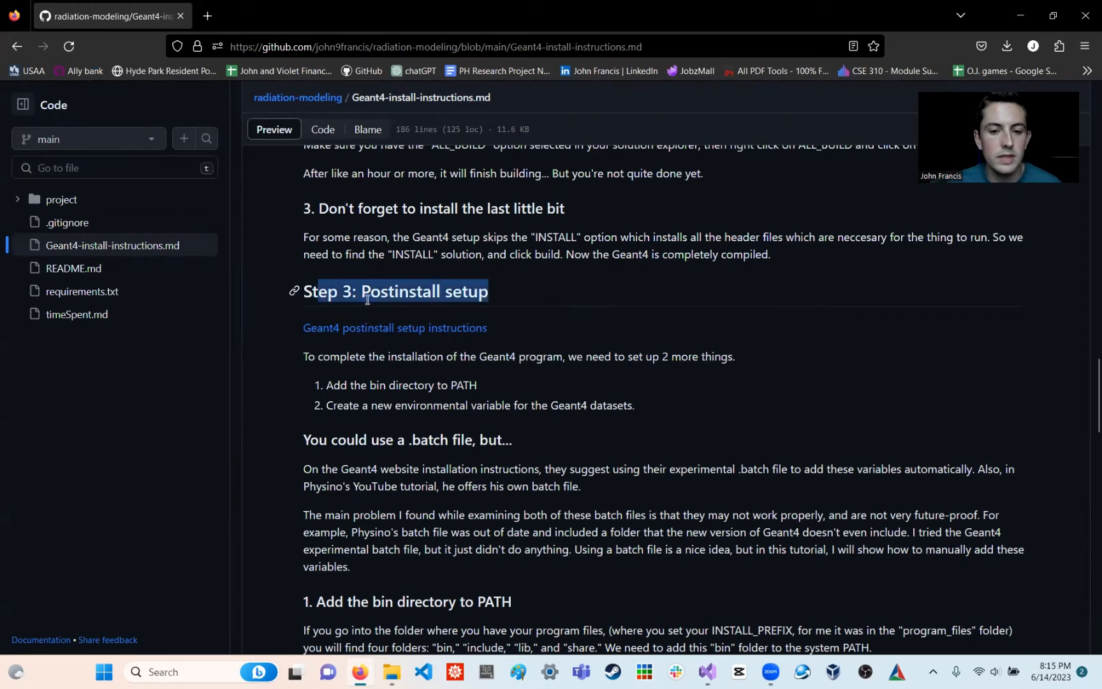
pyautogui.click(564, 295)
pyautogui.scroll(-2, 719, 328)
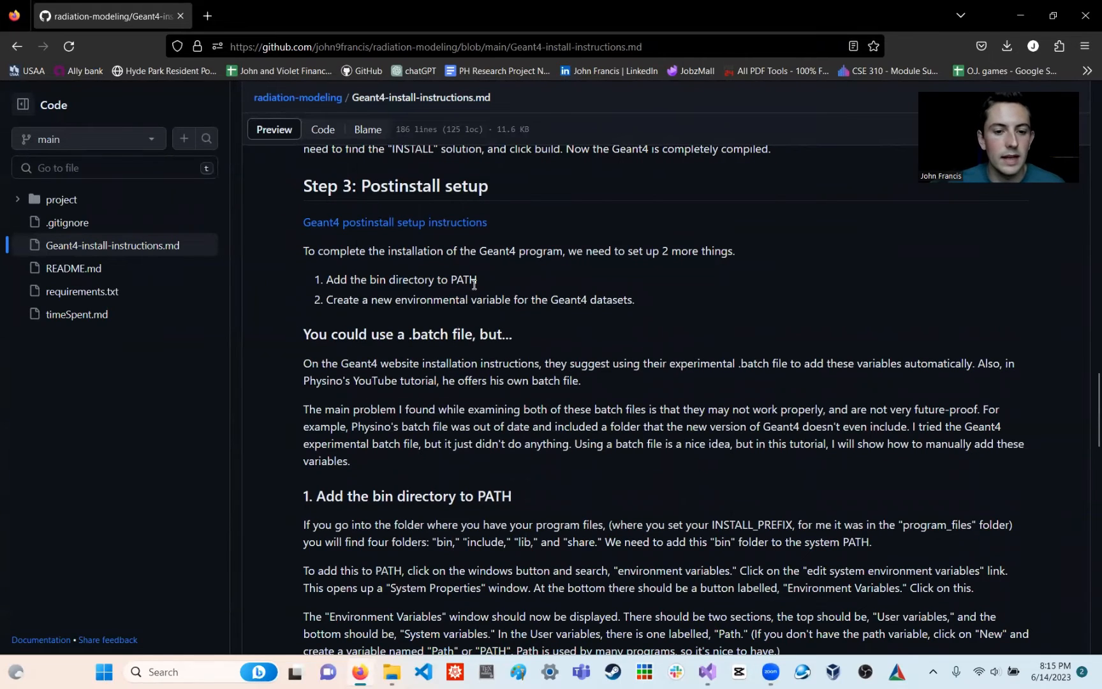
pyautogui.moveTo(477, 282); pyautogui.dragTo(326, 280)
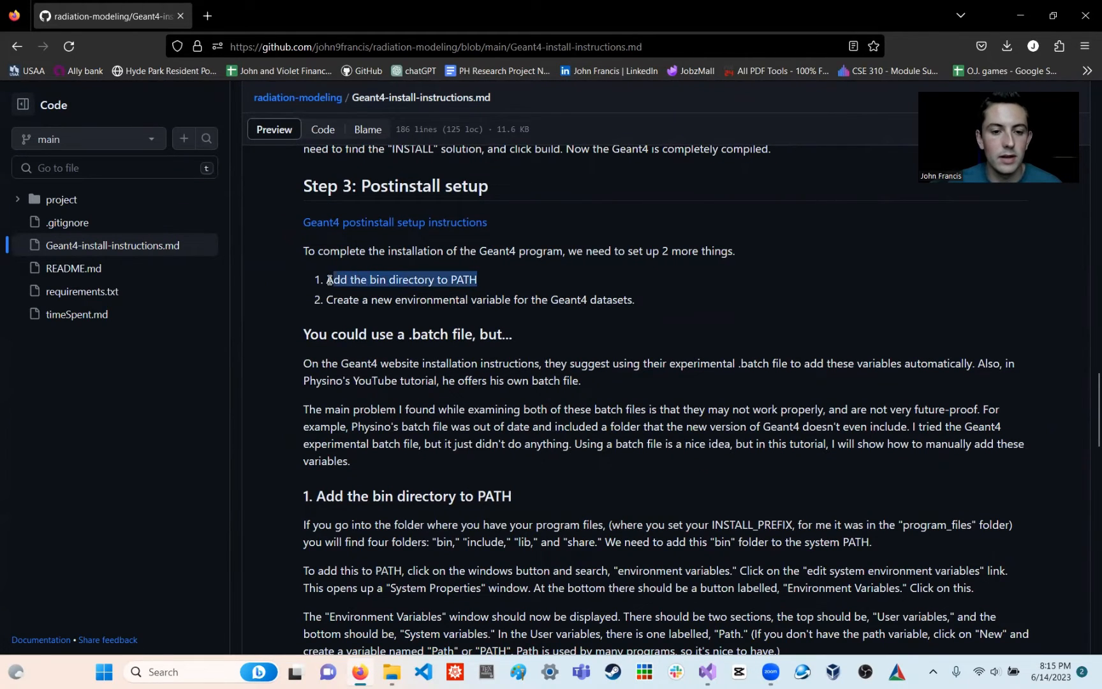
pyautogui.click(501, 283)
pyautogui.moveTo(666, 304); pyautogui.dragTo(629, 310)
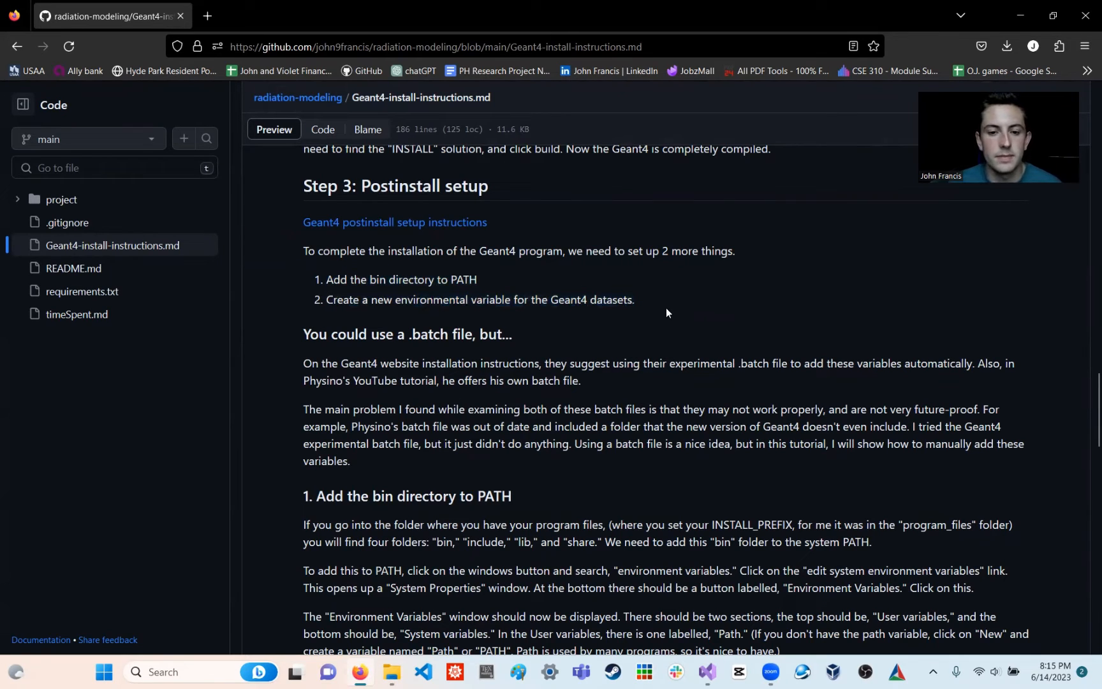
pyautogui.scroll(-2, 666, 312)
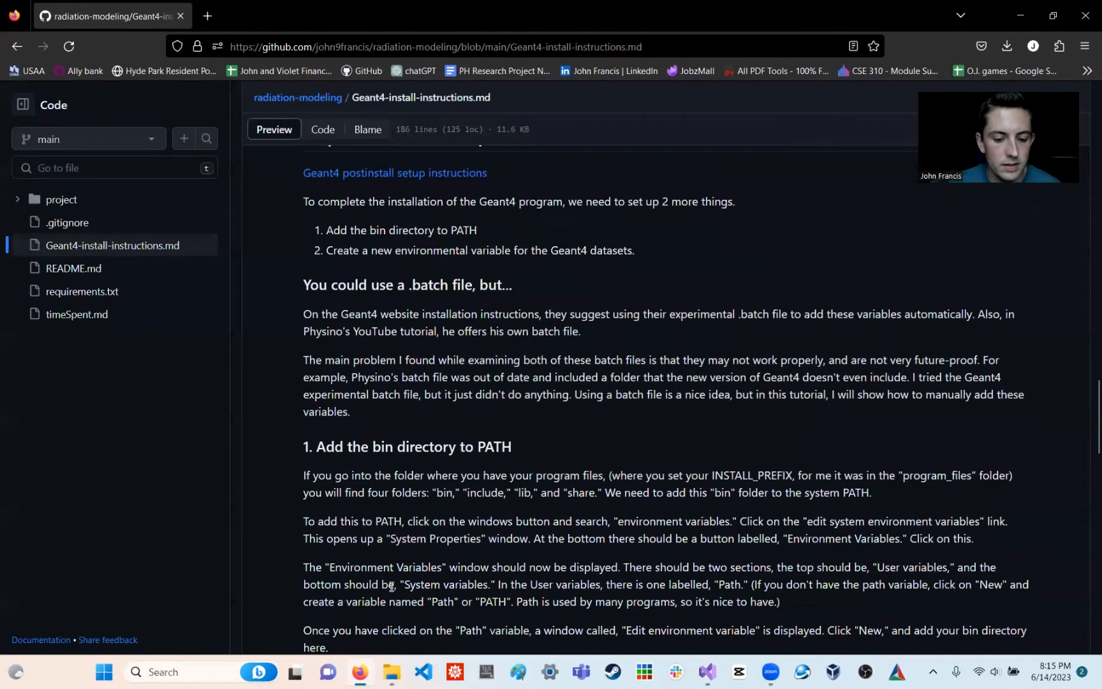
# - Switch to File Explorer and locate the bin folder inside geant4-v11.1.1's program_files folder
pyautogui.click(391, 671)
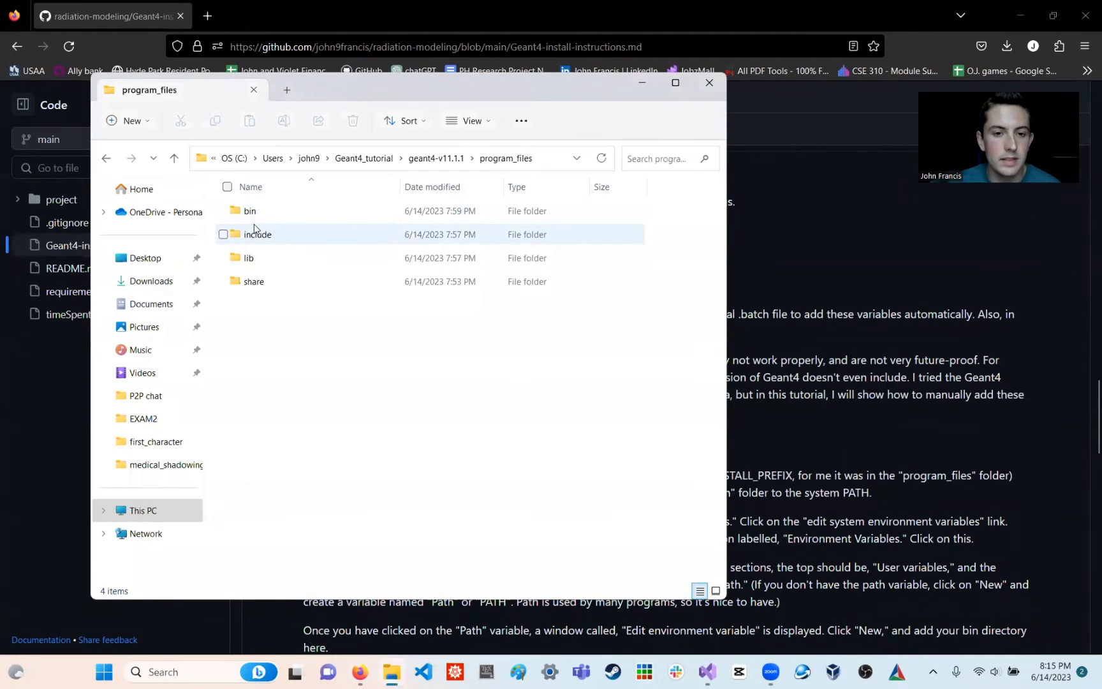
pyautogui.click(436, 158)
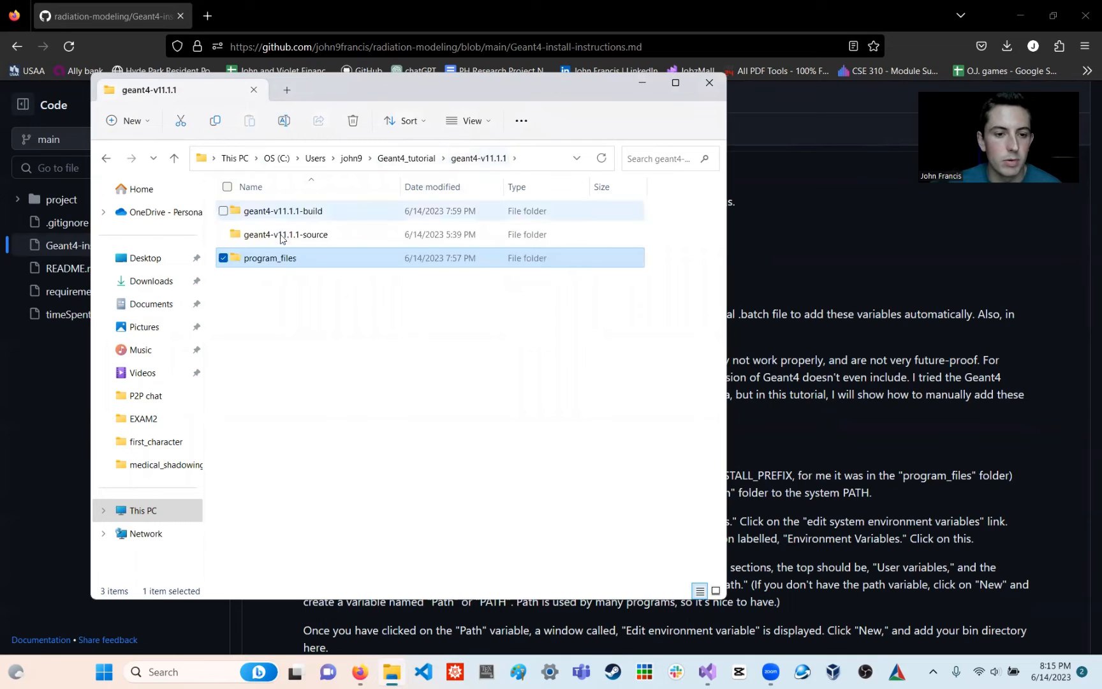
pyautogui.doubleClick(278, 257)
pyautogui.doubleClick(332, 210)
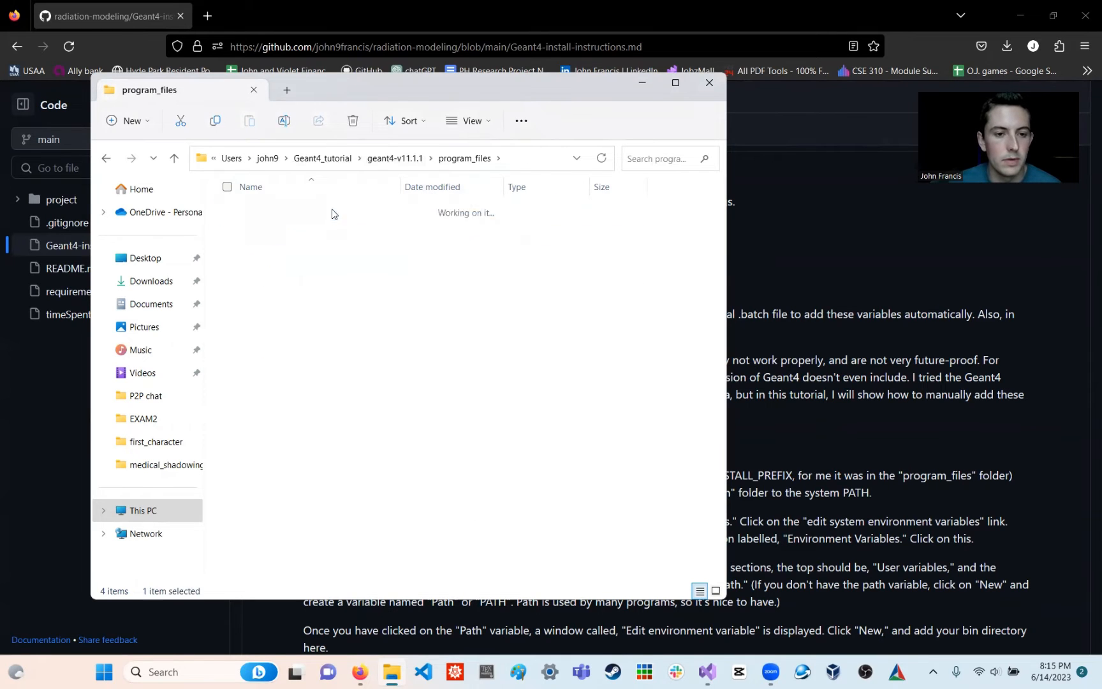
pyautogui.click(106, 158)
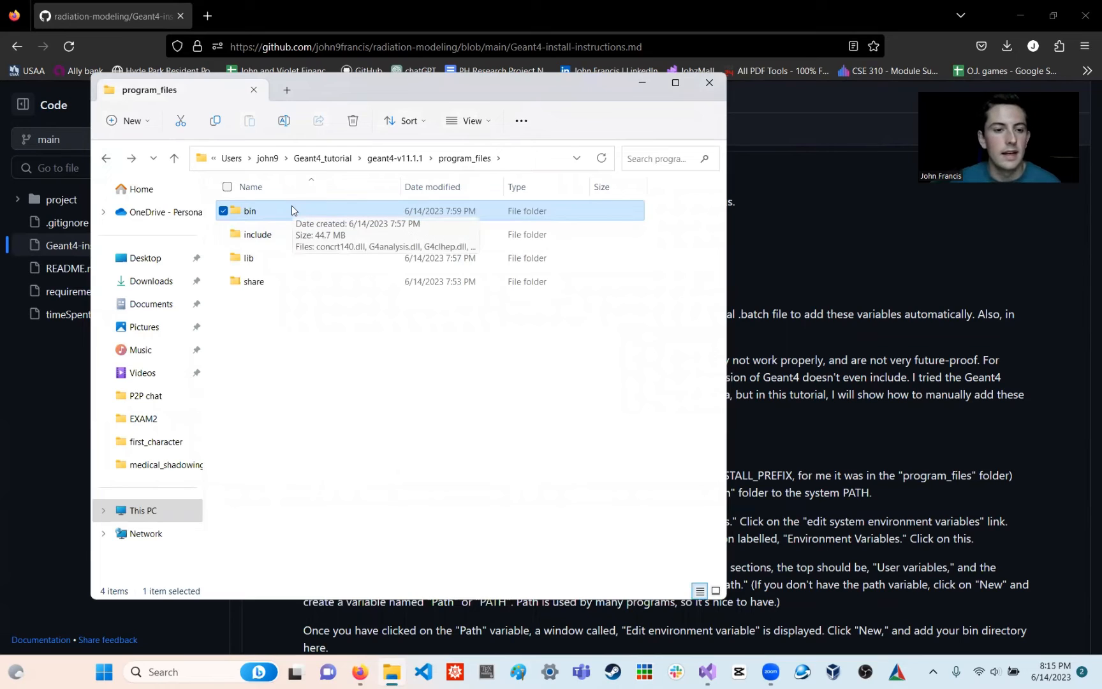
pyautogui.click(344, 413)
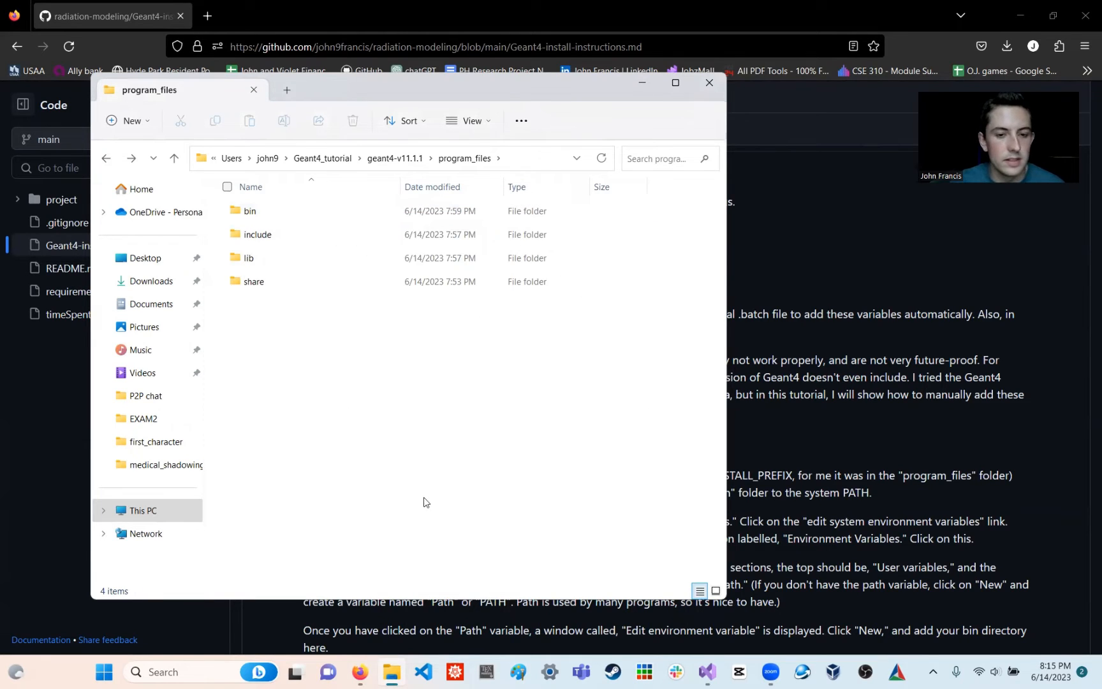
# - Find the system environment variables settings through Windows search and open the user variable Path for editing
pyautogui.click(187, 667)
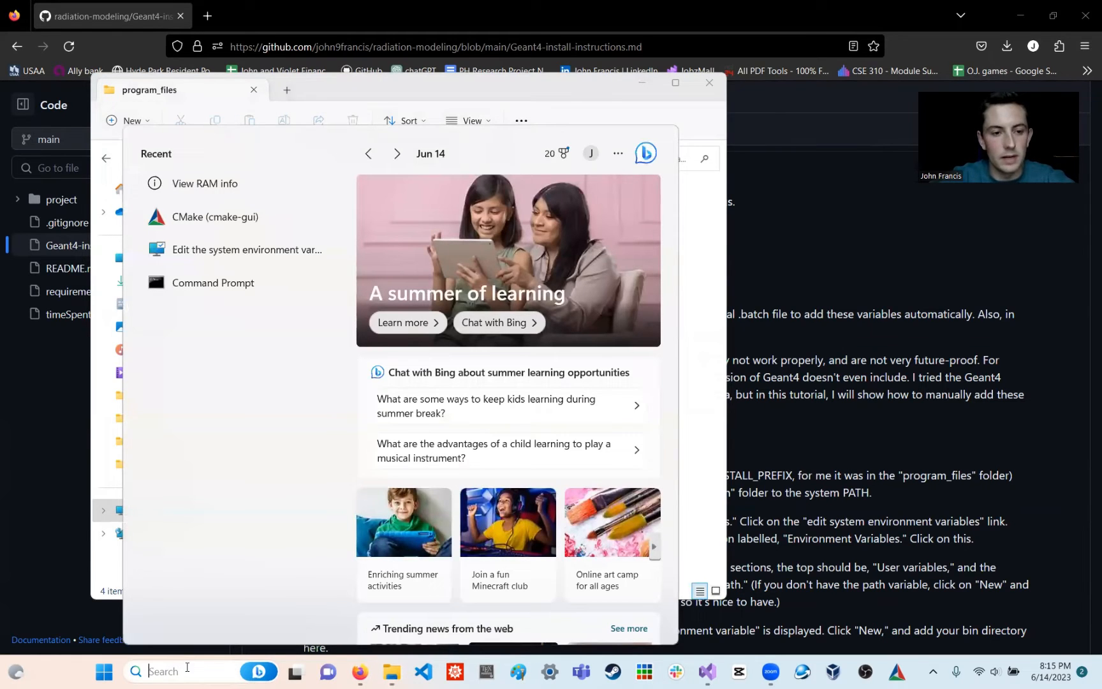
pyautogui.write('envir')
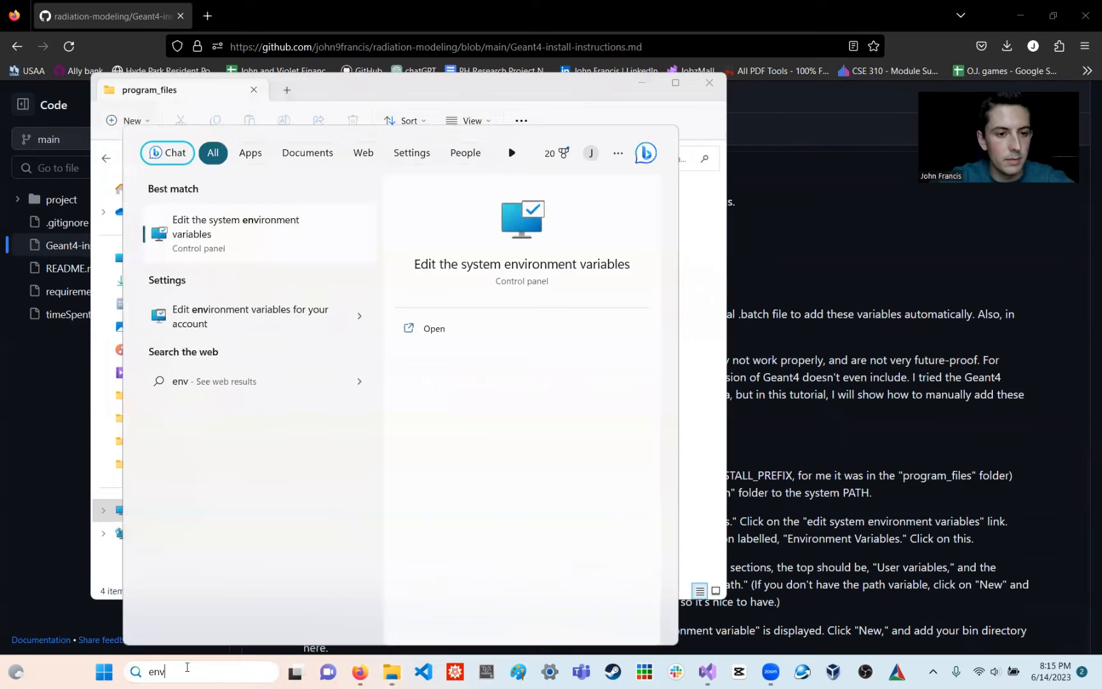
pyautogui.click(259, 228)
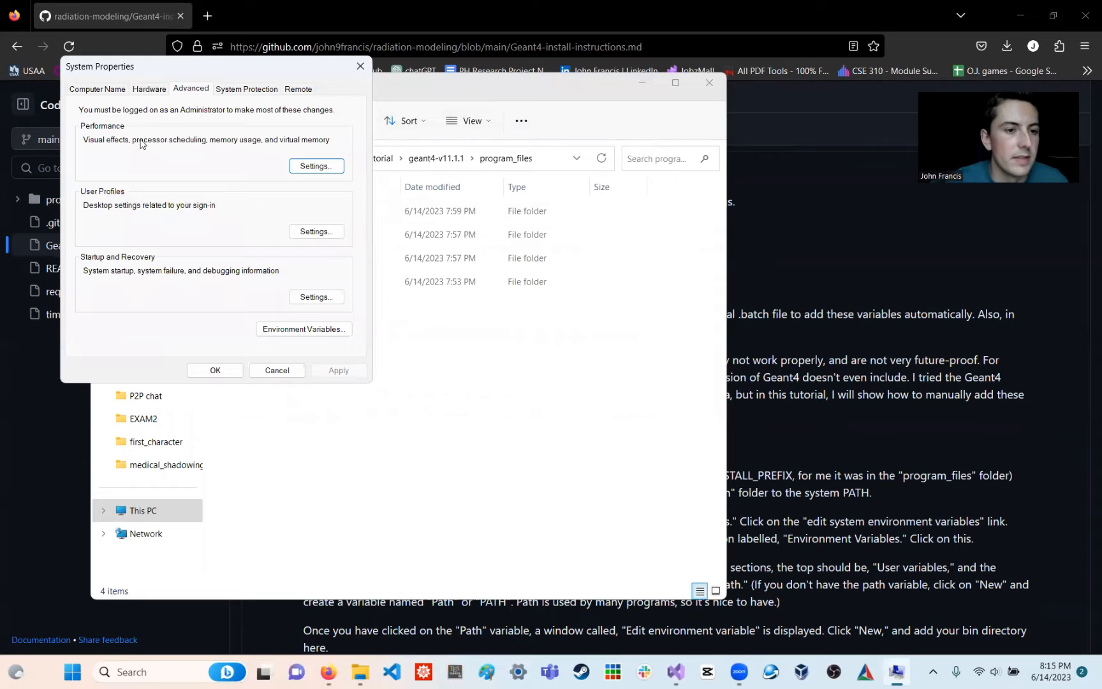
pyautogui.click(329, 330)
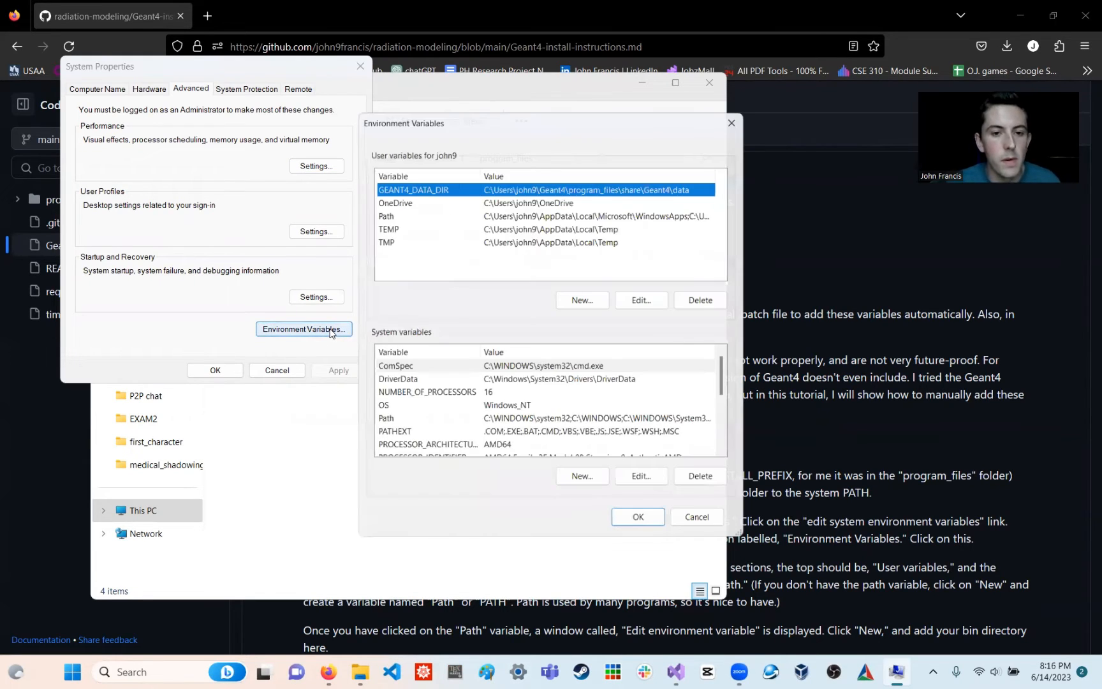
pyautogui.click(444, 281)
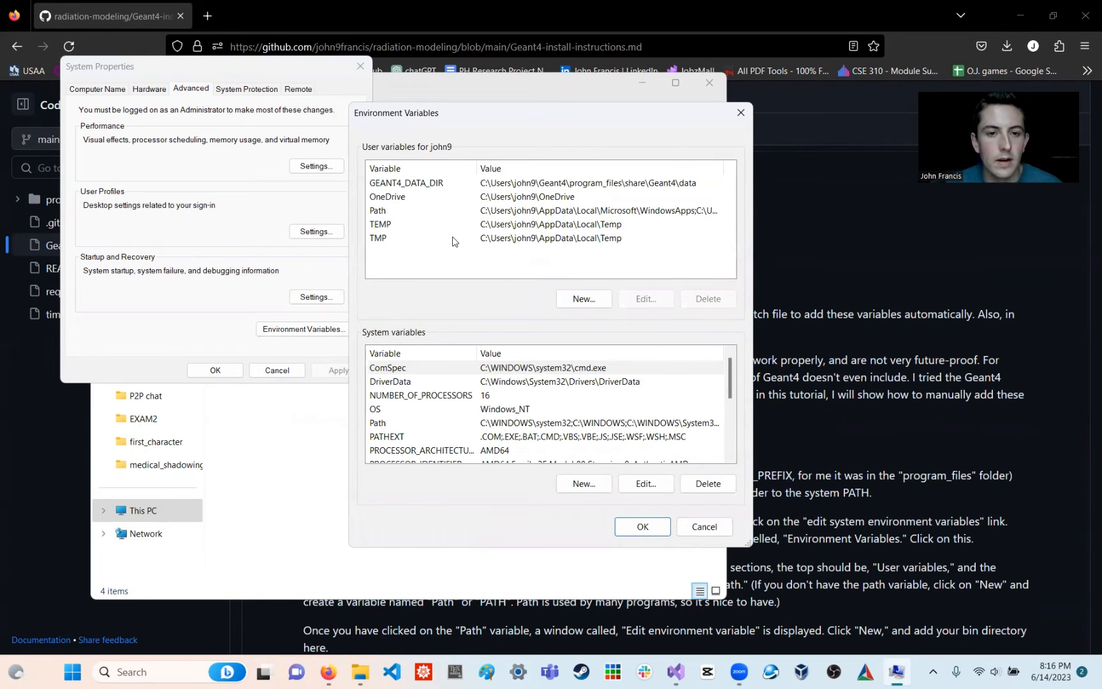
pyautogui.click(411, 214)
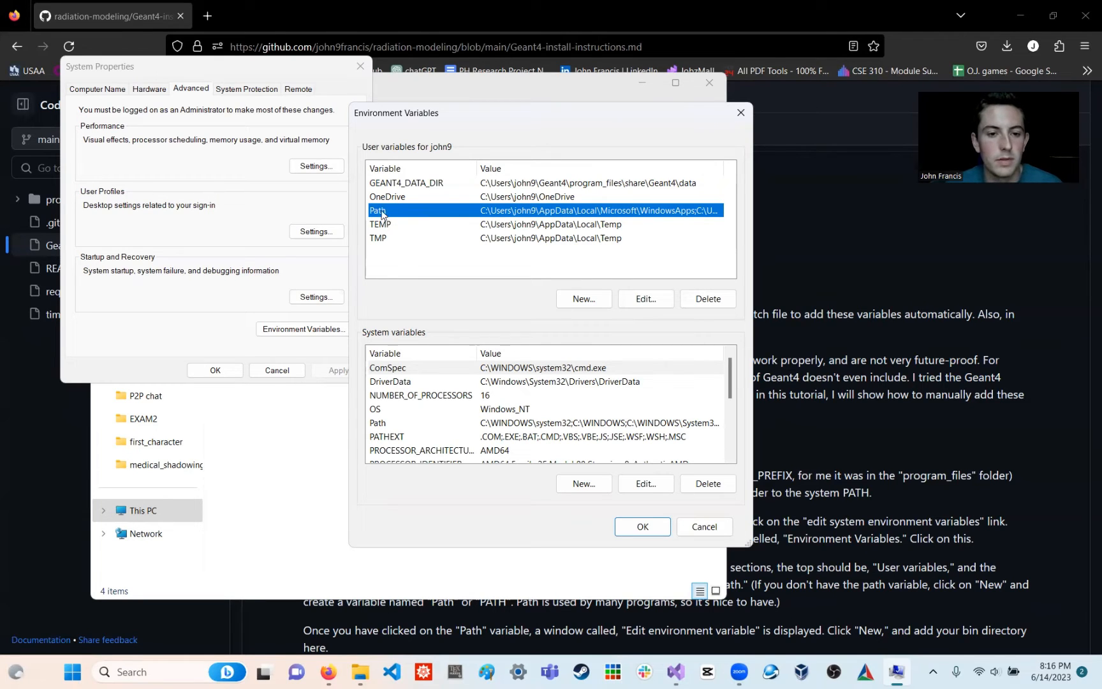
pyautogui.doubleClick(380, 213)
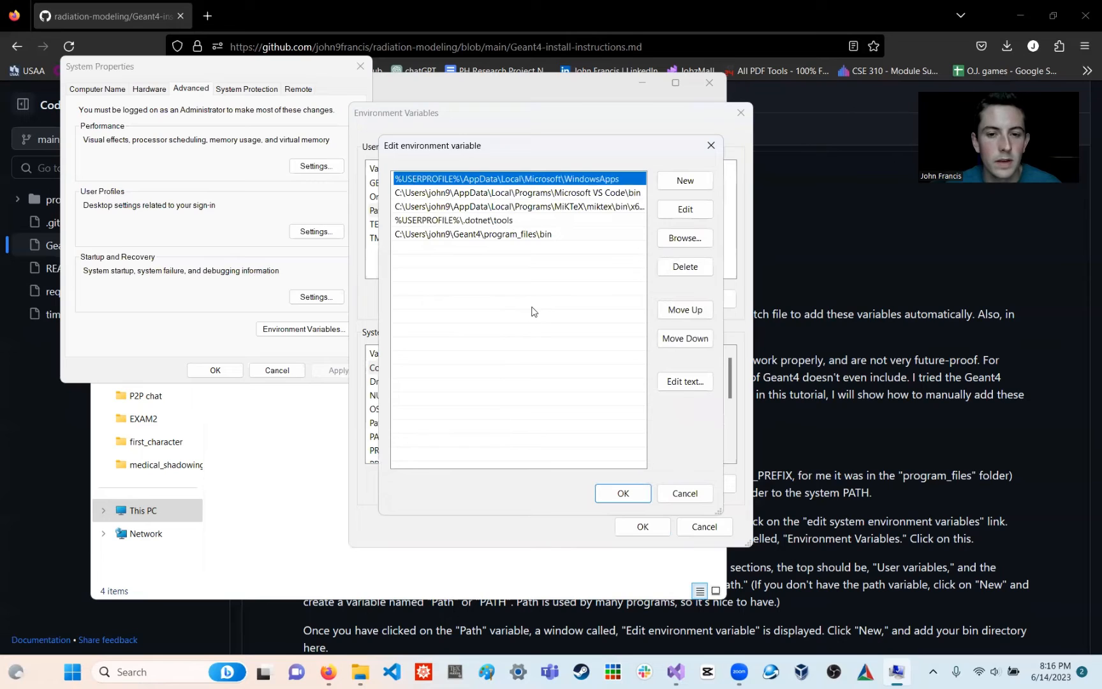
pyautogui.click(610, 283)
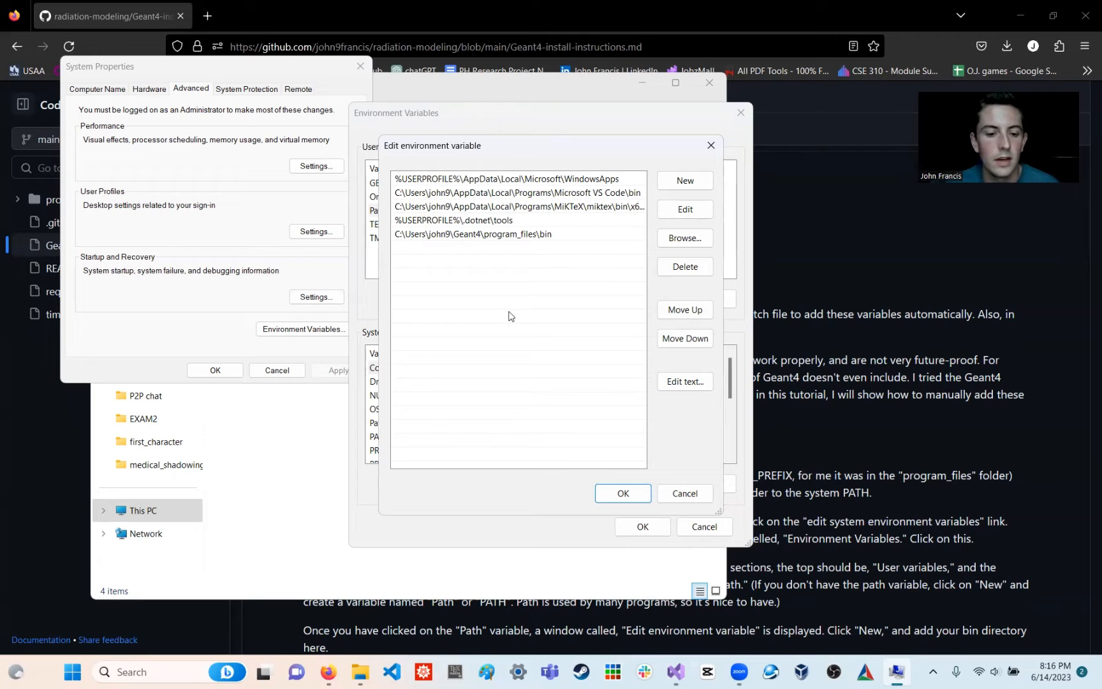
# - Switch to File Explorer, open the bin folder inside program_files and copy its full directory path
pyautogui.click(293, 524)
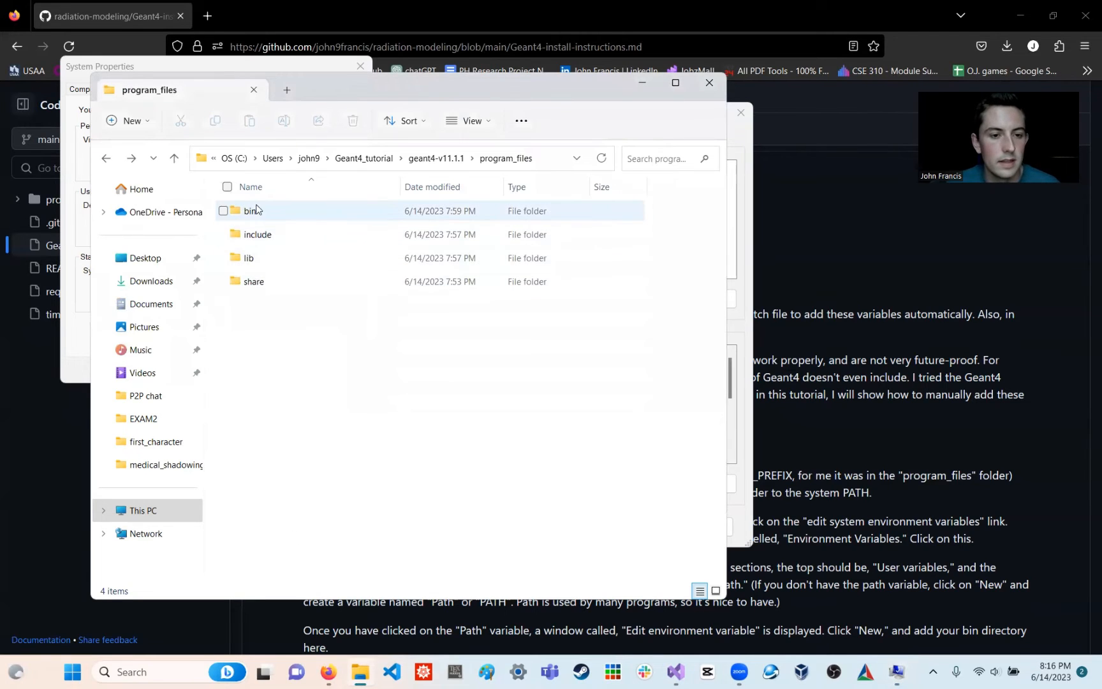
pyautogui.doubleClick(255, 212)
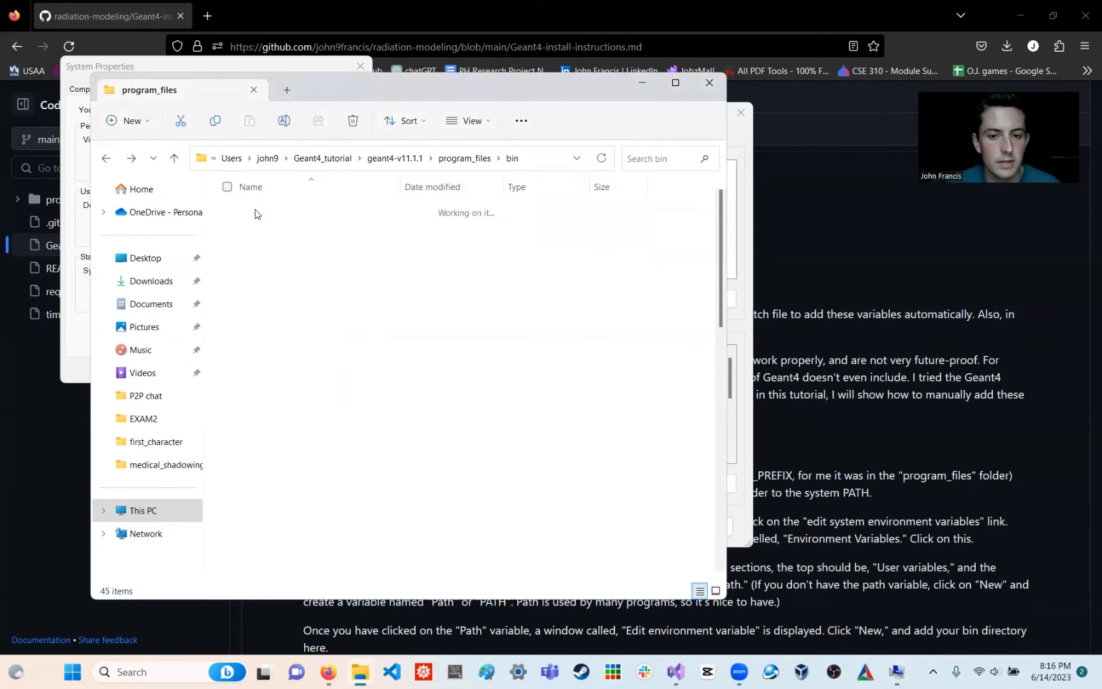
pyautogui.click(545, 159)
pyautogui.hotkey('ctrl', 'c')
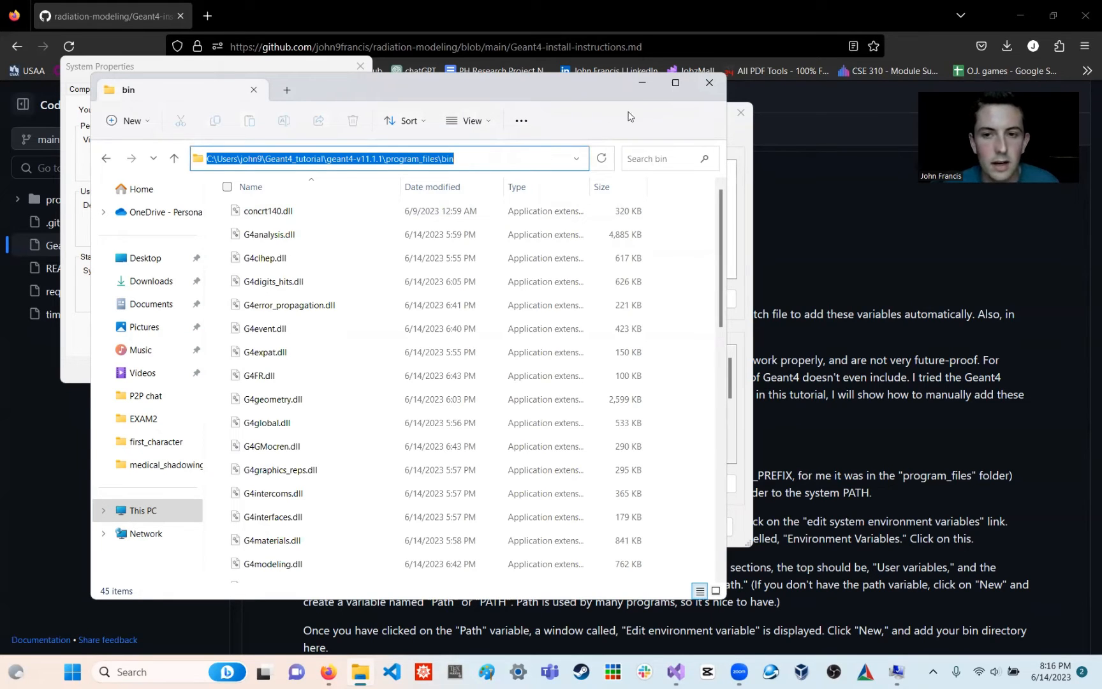
# - Add the copied geant4-v11.1.1\program_files\bin path as a new entry in the user Path variable and save the changes in all dialogs
pyautogui.click(899, 667)
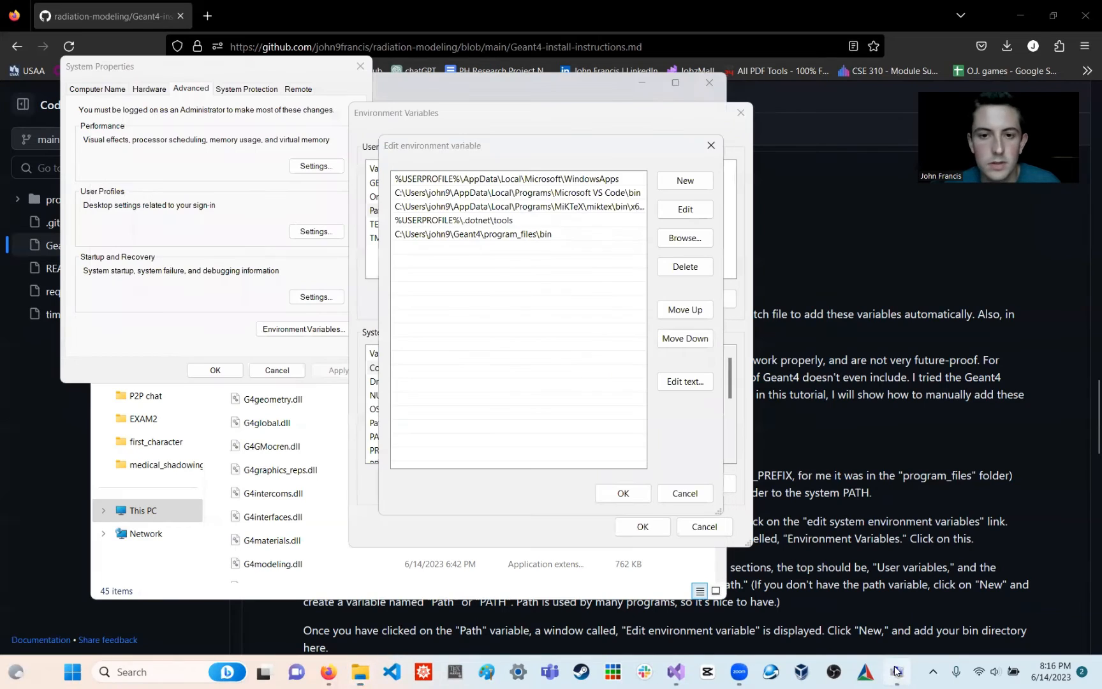
pyautogui.click(666, 180)
pyautogui.hotkey('ctrl', 'v')
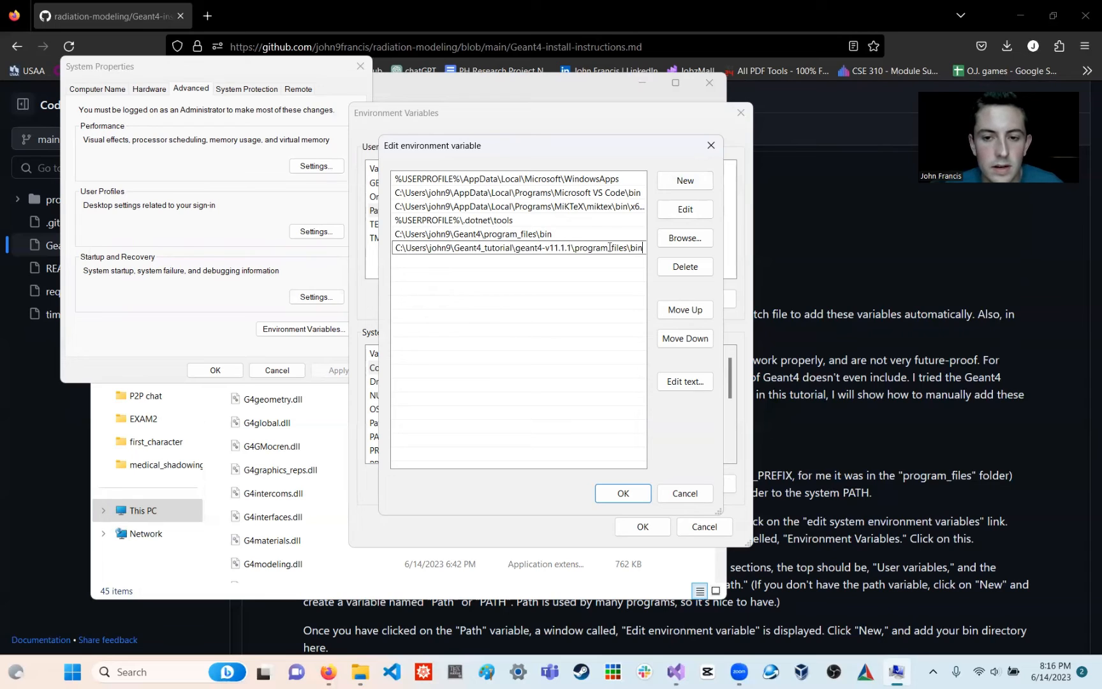
pyautogui.click(584, 284)
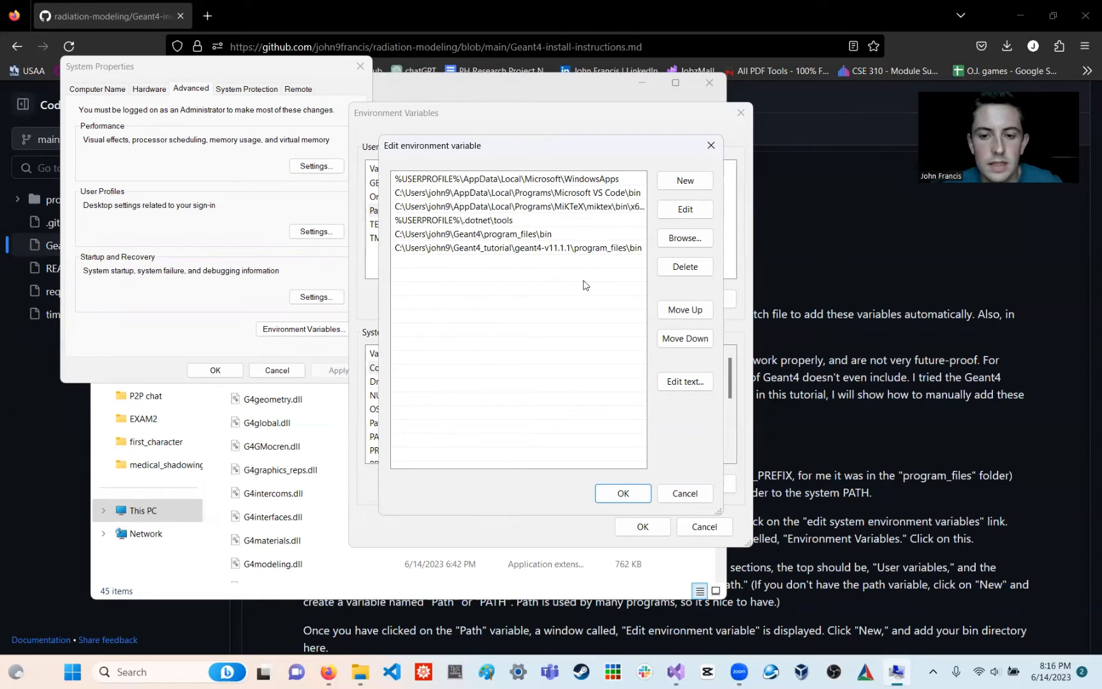
pyautogui.click(622, 492)
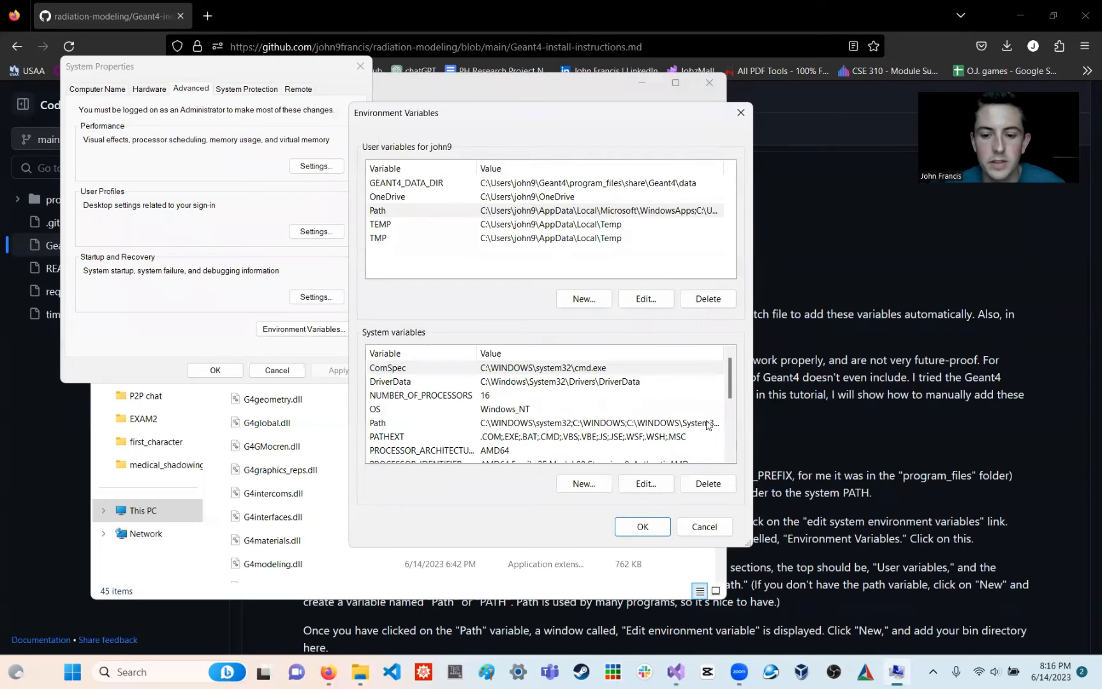
pyautogui.click(656, 526)
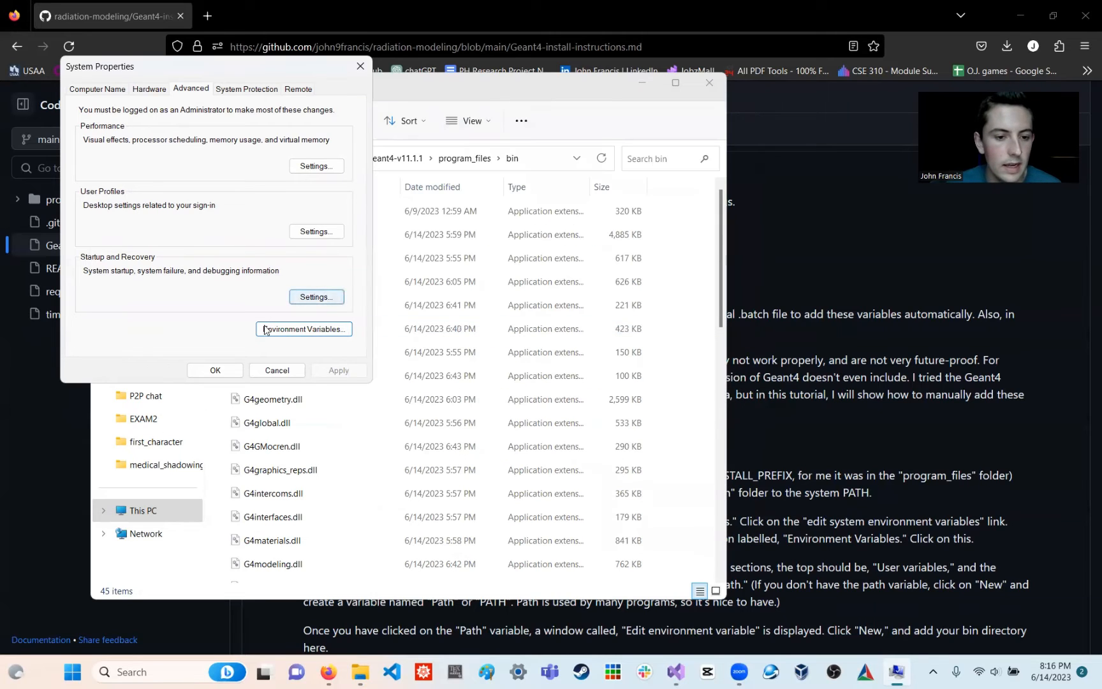
pyautogui.click(219, 371)
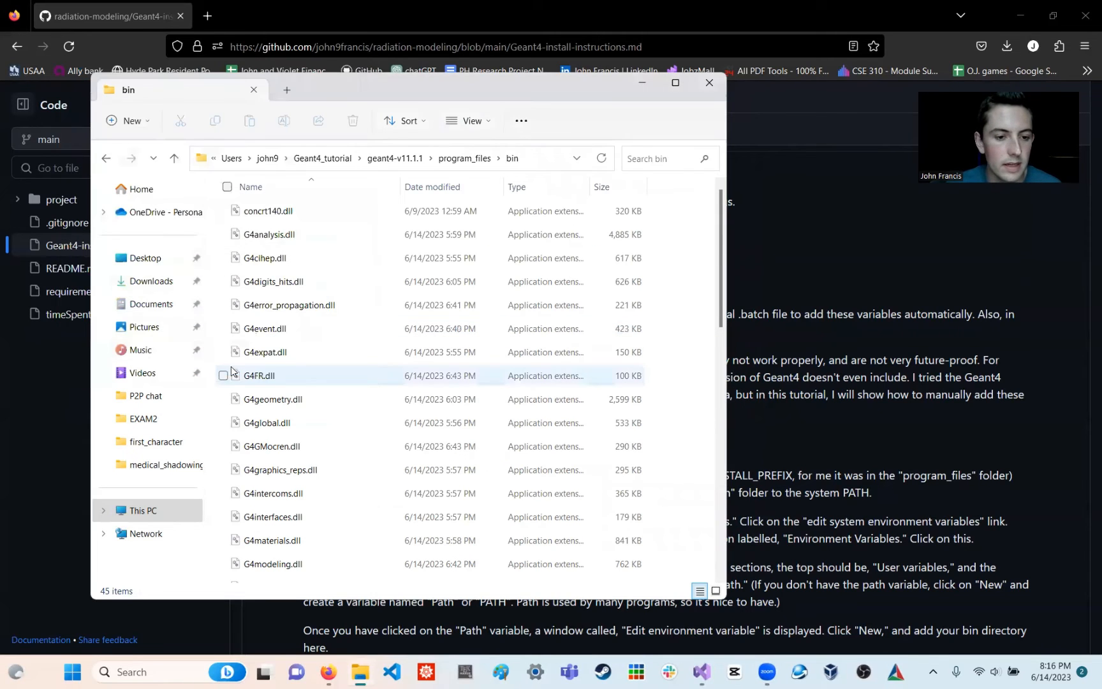
# - Return to program_files, then switch to Firefox and read the instructions for creating the "Datasets" environmental variable
pyautogui.click(460, 159)
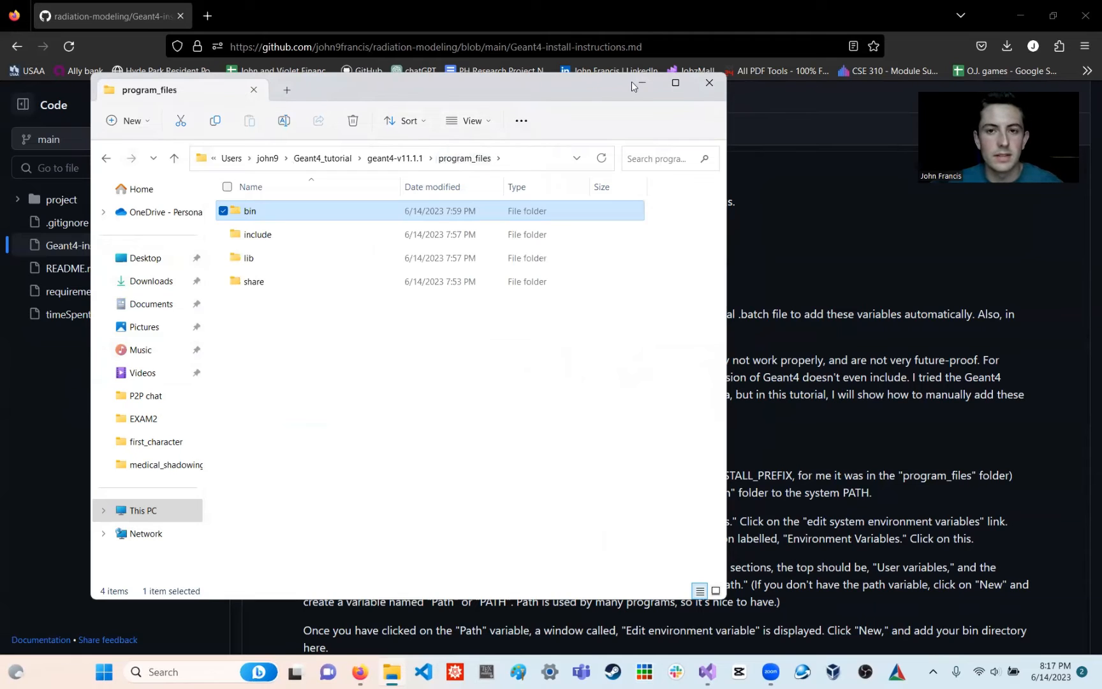
pyautogui.click(788, 272)
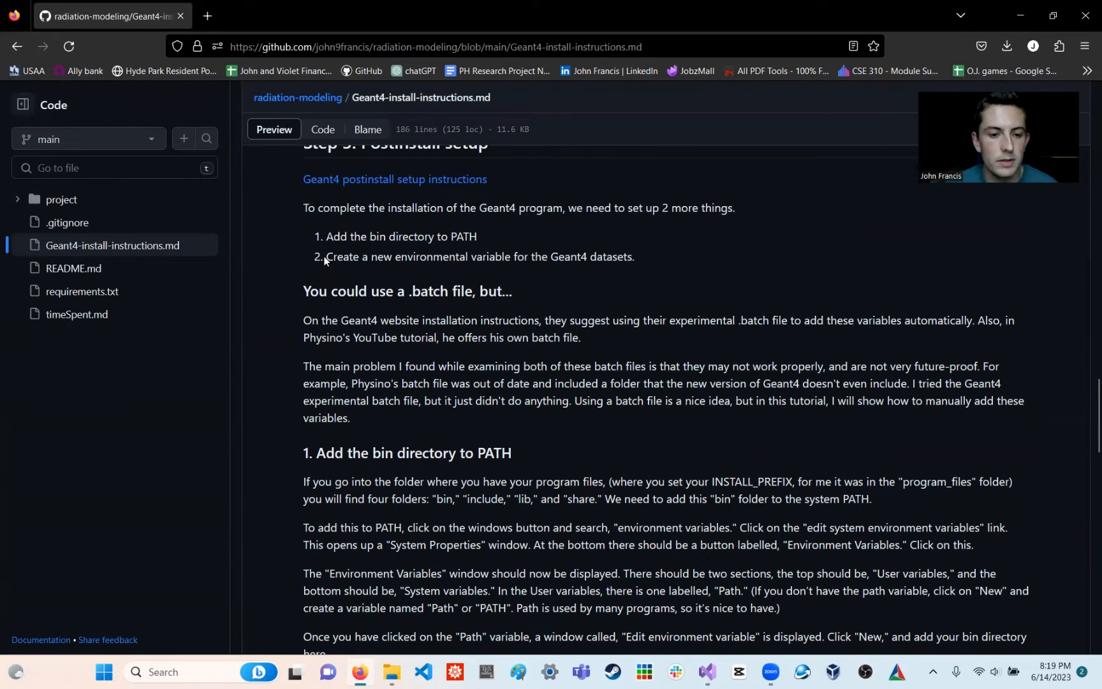
pyautogui.moveTo(326, 258); pyautogui.dragTo(648, 259)
pyautogui.click(675, 259)
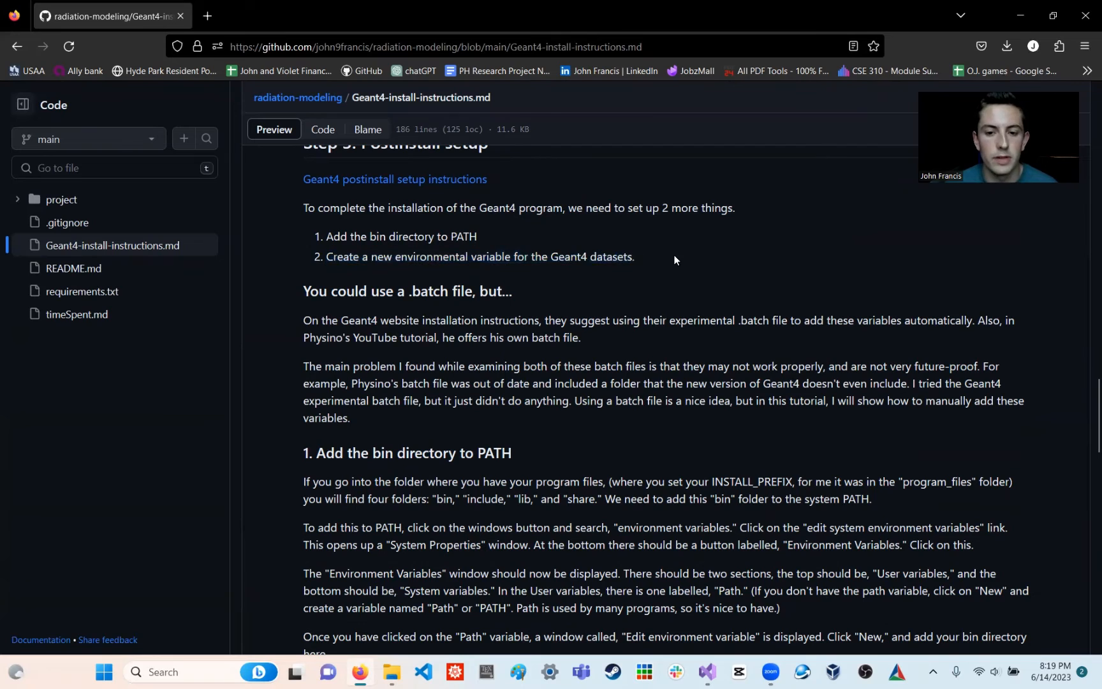
pyautogui.scroll(-10, 675, 259)
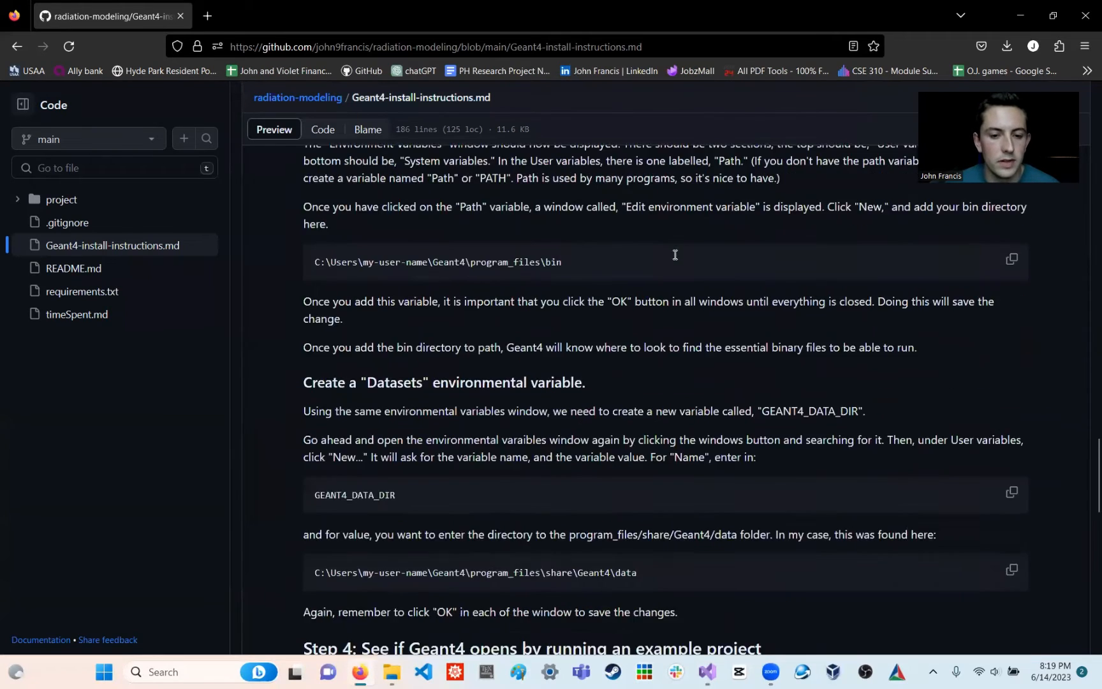
pyautogui.scroll(-1, 674, 259)
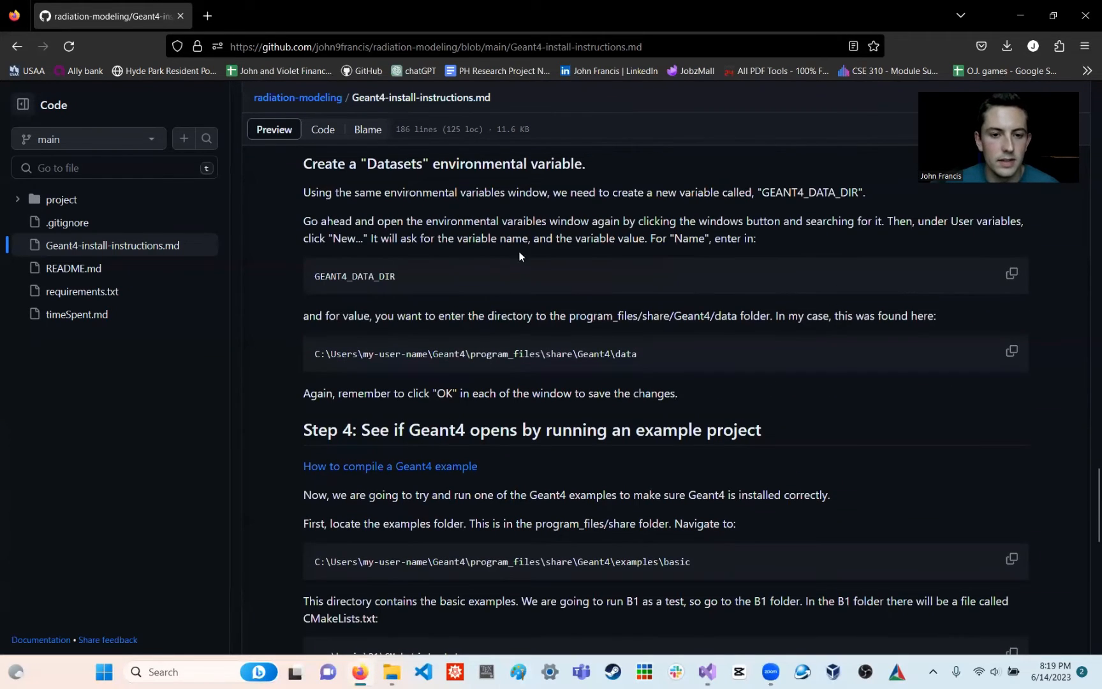
# - Switch to File Explorer and open the share\Geant4\data folder inside program_files
pyautogui.click(391, 672)
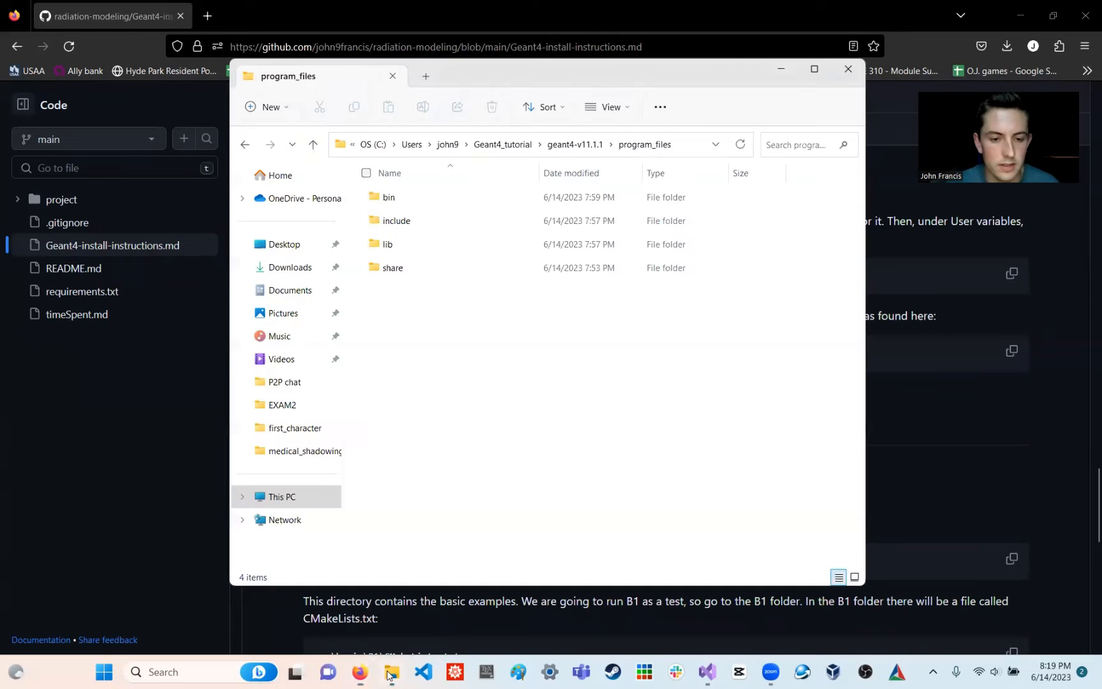
pyautogui.click(650, 148)
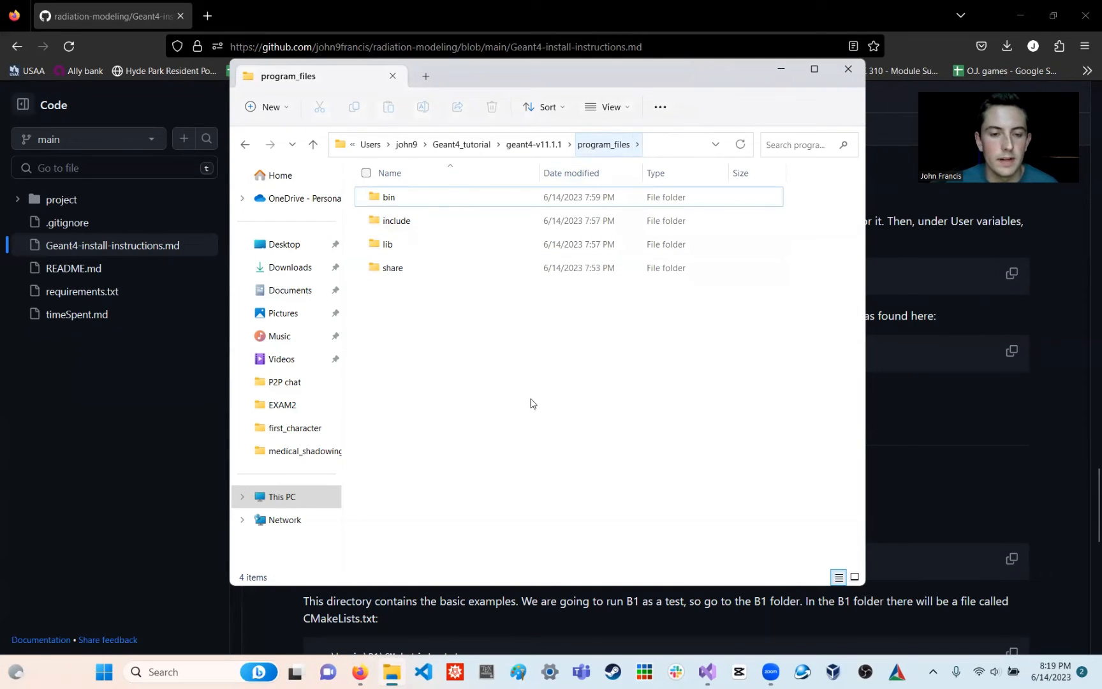
pyautogui.doubleClick(433, 274)
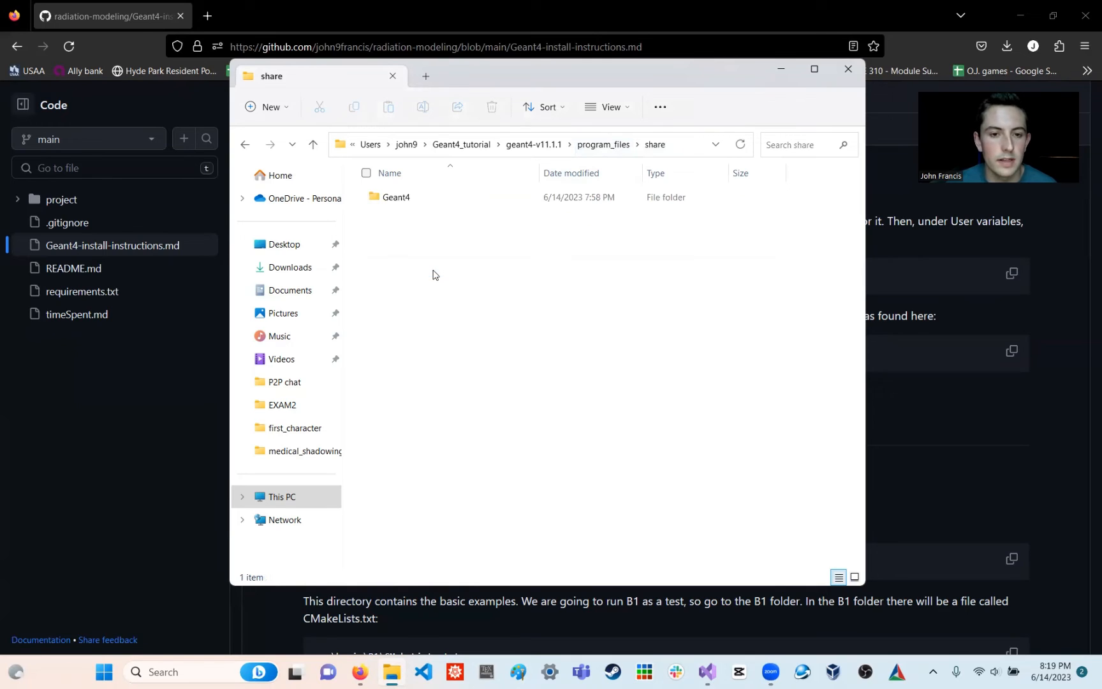
pyautogui.doubleClick(400, 199)
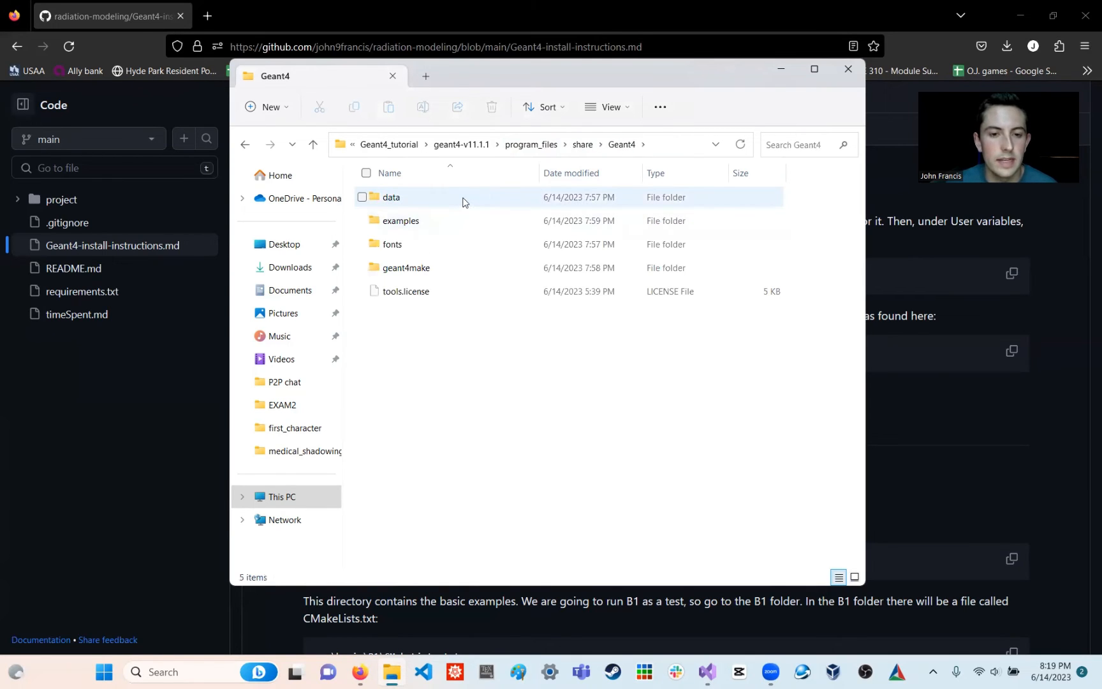
pyautogui.doubleClick(463, 200)
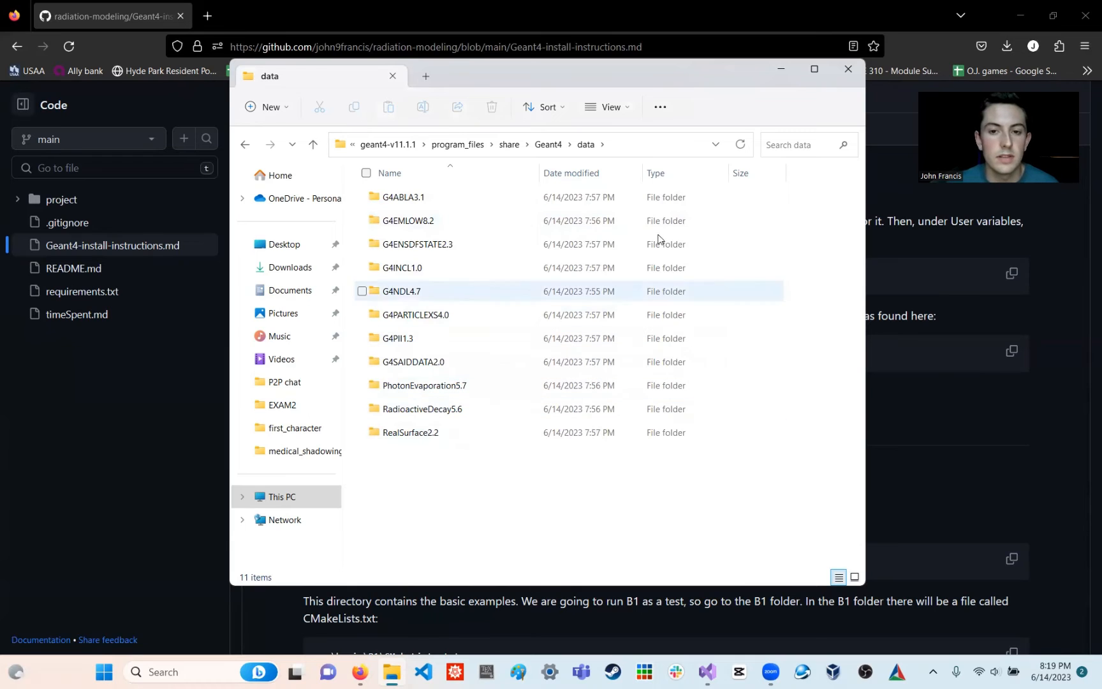
# - Find the system environment variables settings through Windows search again and open the Environment Variables window
pyautogui.click(168, 671)
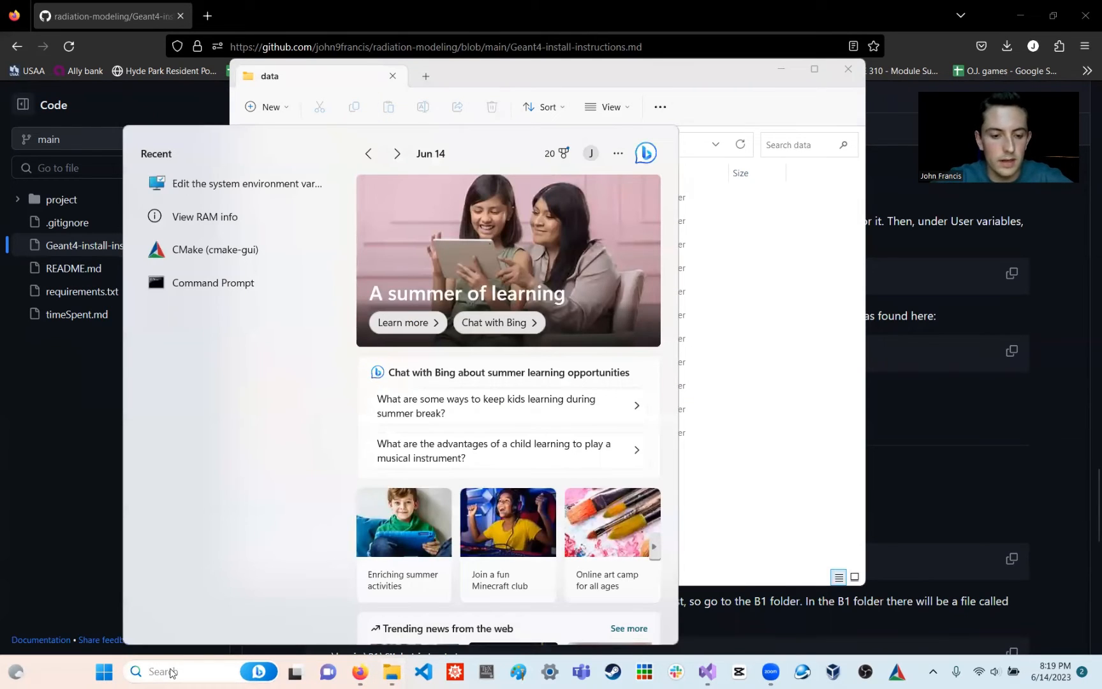
pyautogui.write('envir')
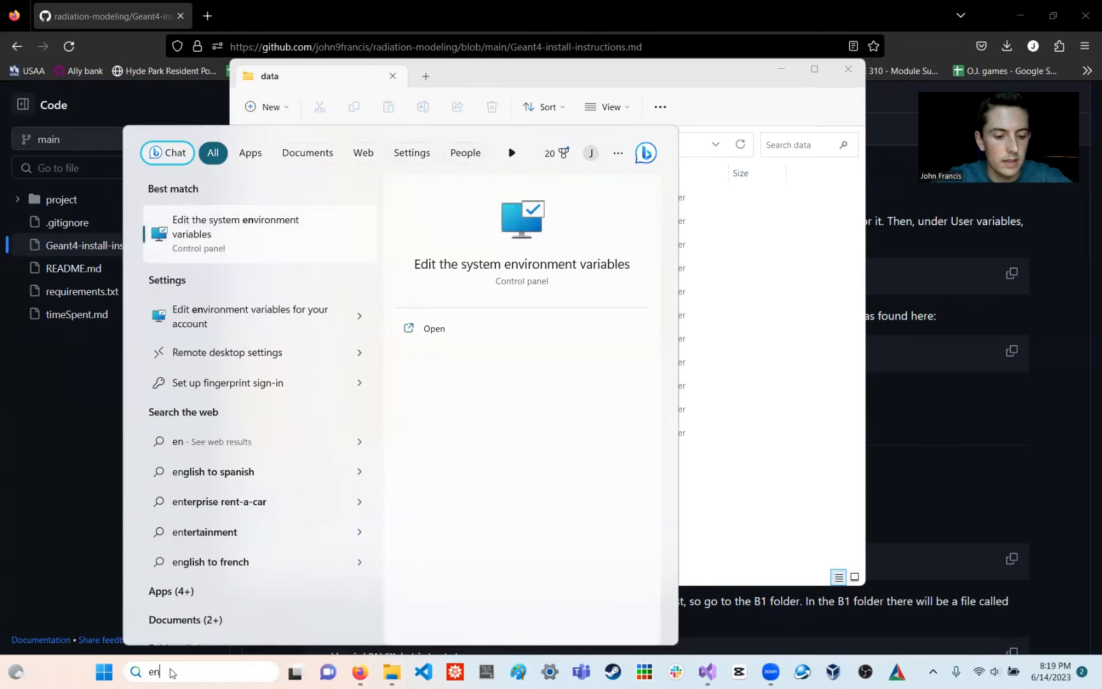
pyautogui.click(280, 242)
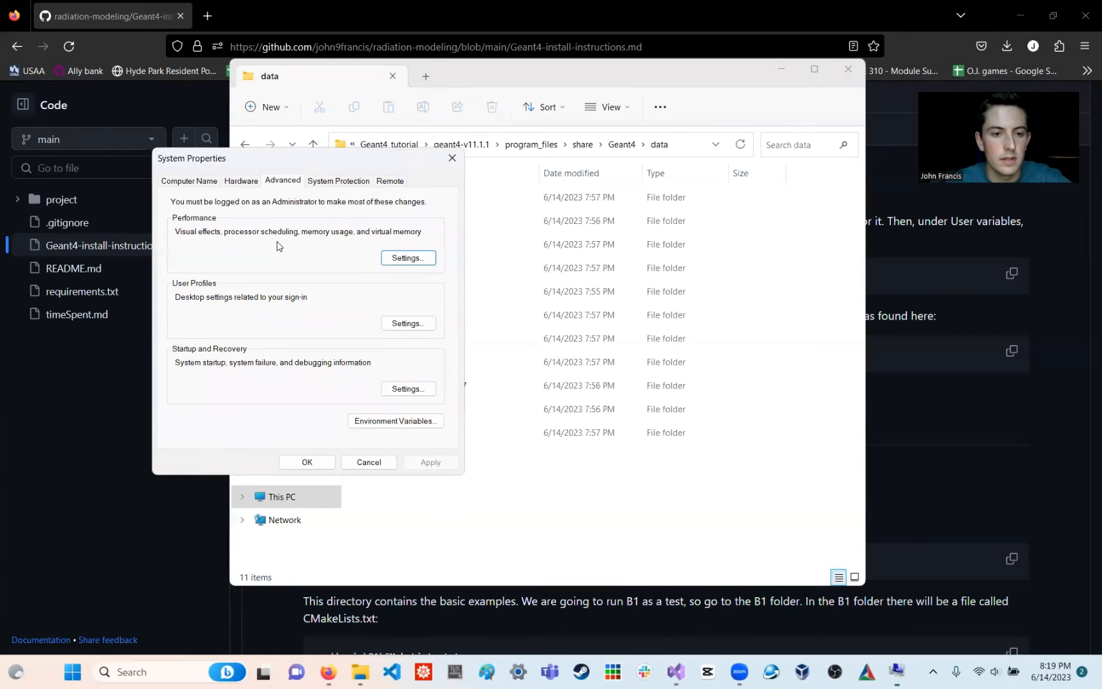
pyautogui.click(390, 422)
pyautogui.click(491, 269)
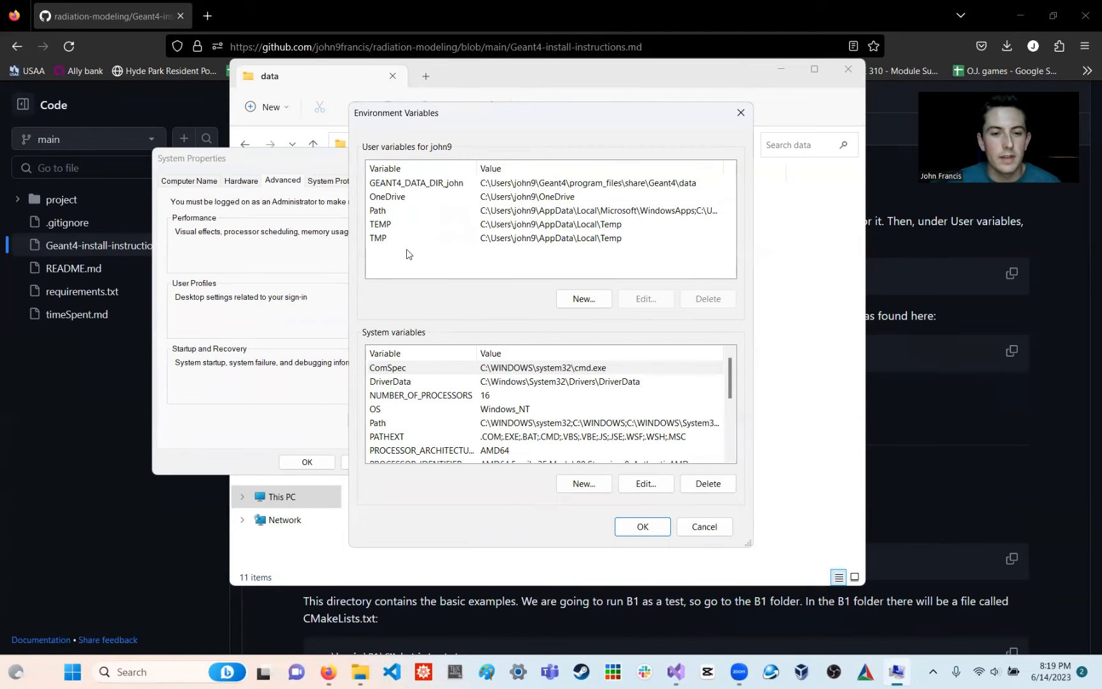
# - Start a new user environment variable and name it GEANT4_DATA_DIR
pyautogui.click(595, 299)
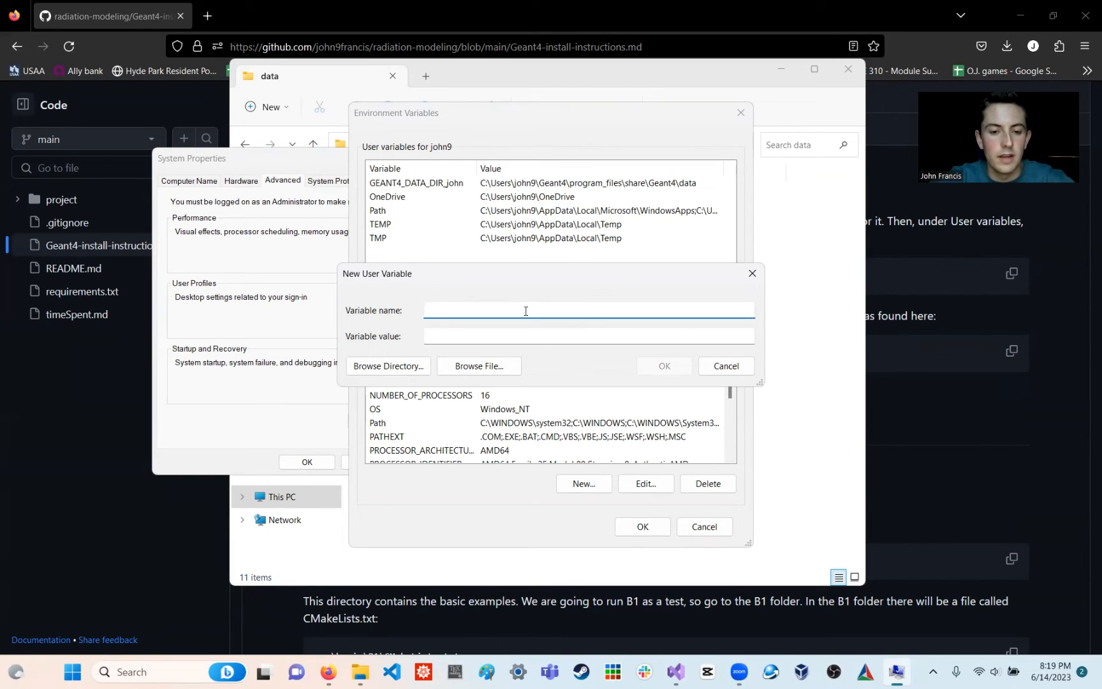
pyautogui.write('G')
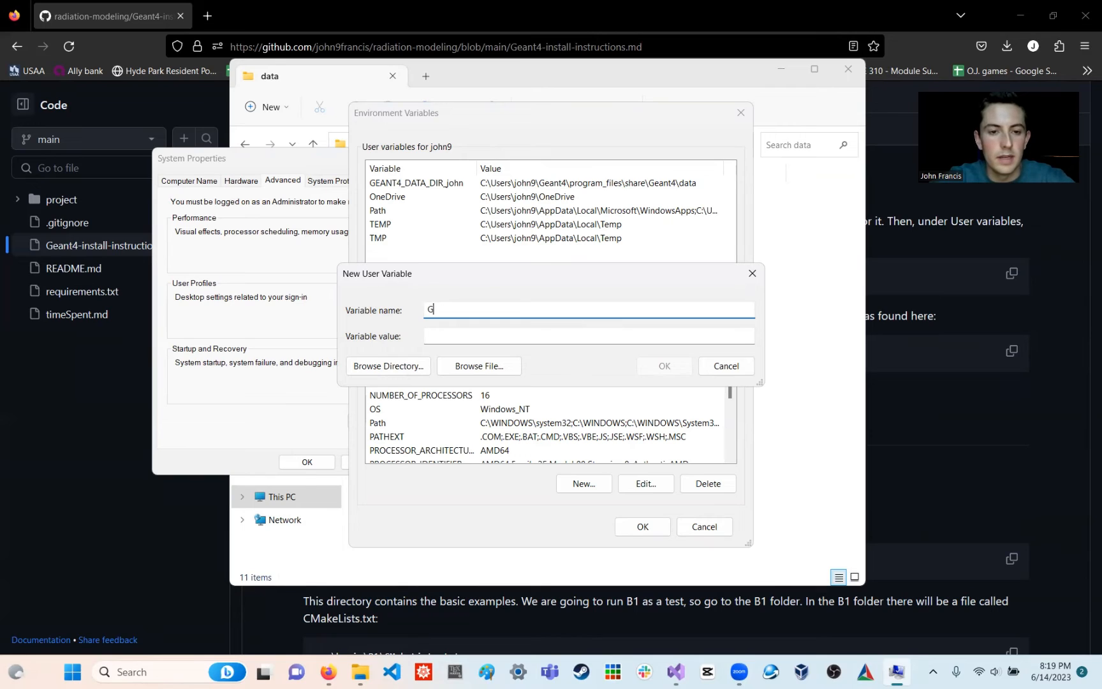
pyautogui.write('EANT4_')
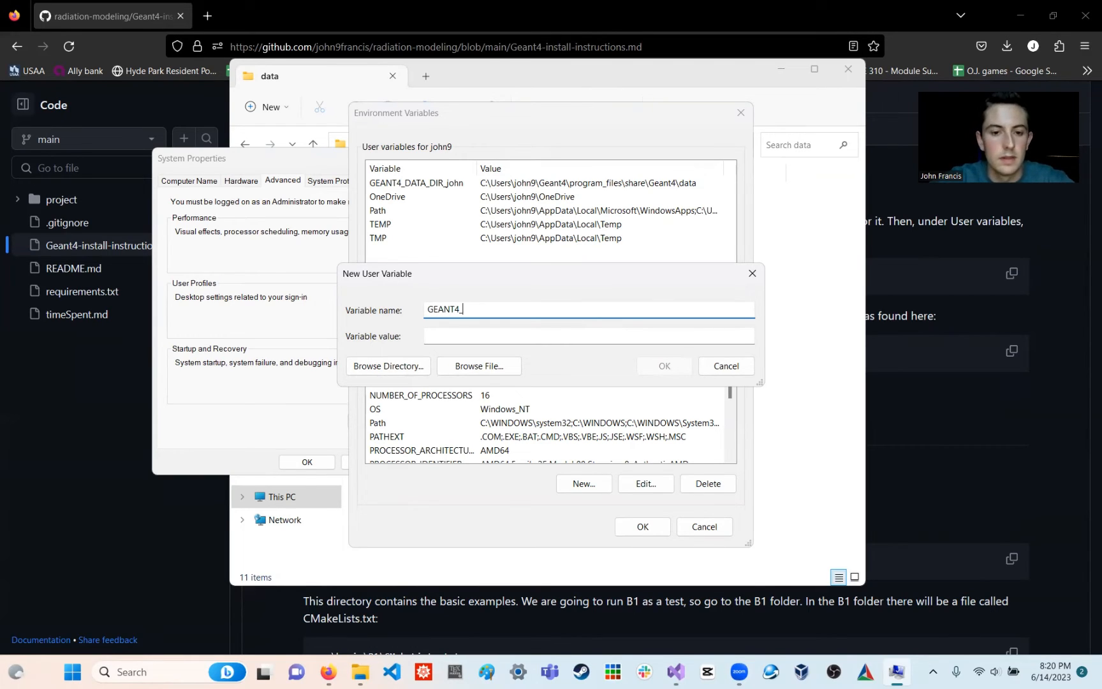
pyautogui.write('DATA')
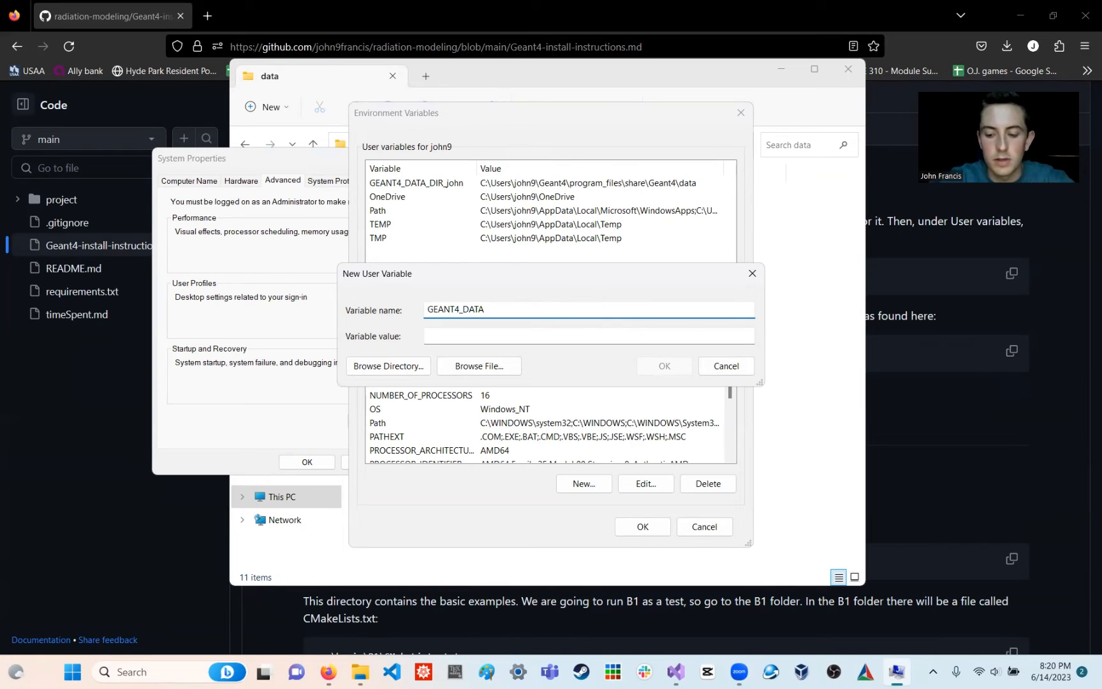
pyautogui.write('_DIR')
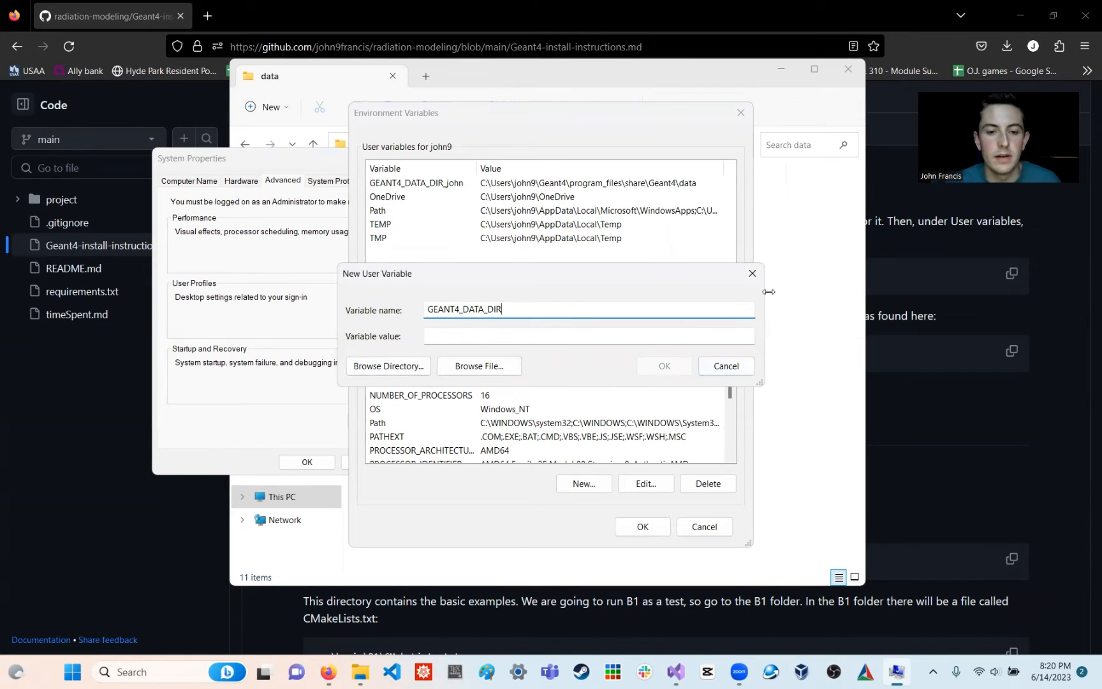
# - Copy the full path of the program_files\share\Geant4\data folder from File Explorer and paste it as the new variable's value
pyautogui.click(828, 324)
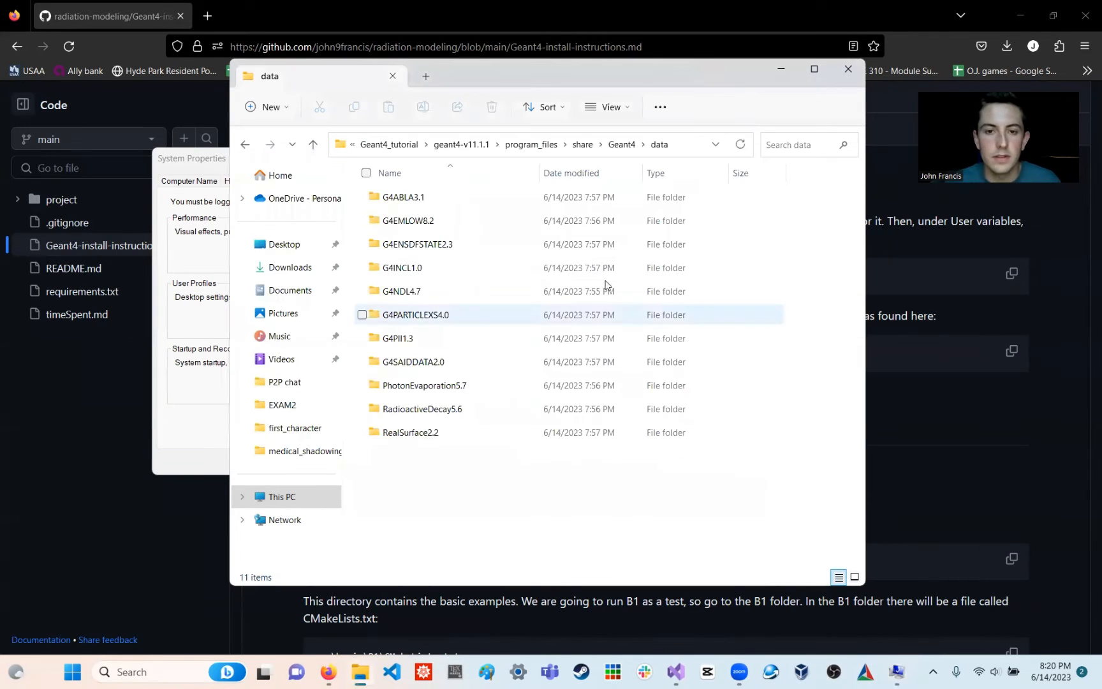
pyautogui.click(689, 144)
pyautogui.hotkey('ctrl', 'c')
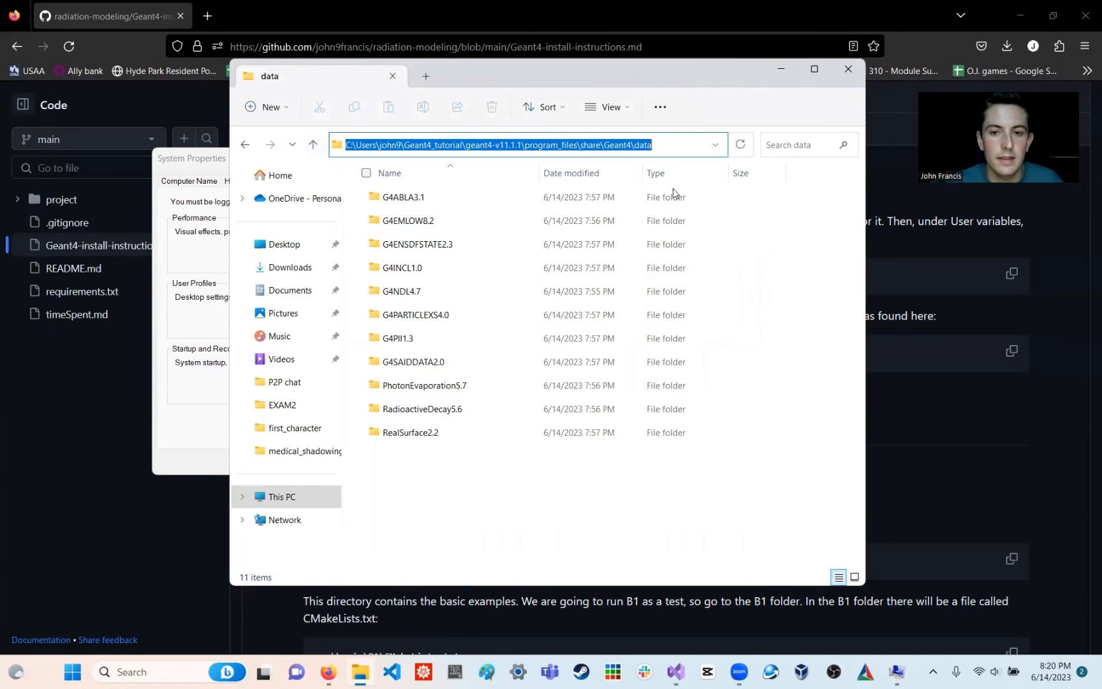
pyautogui.click(804, 313)
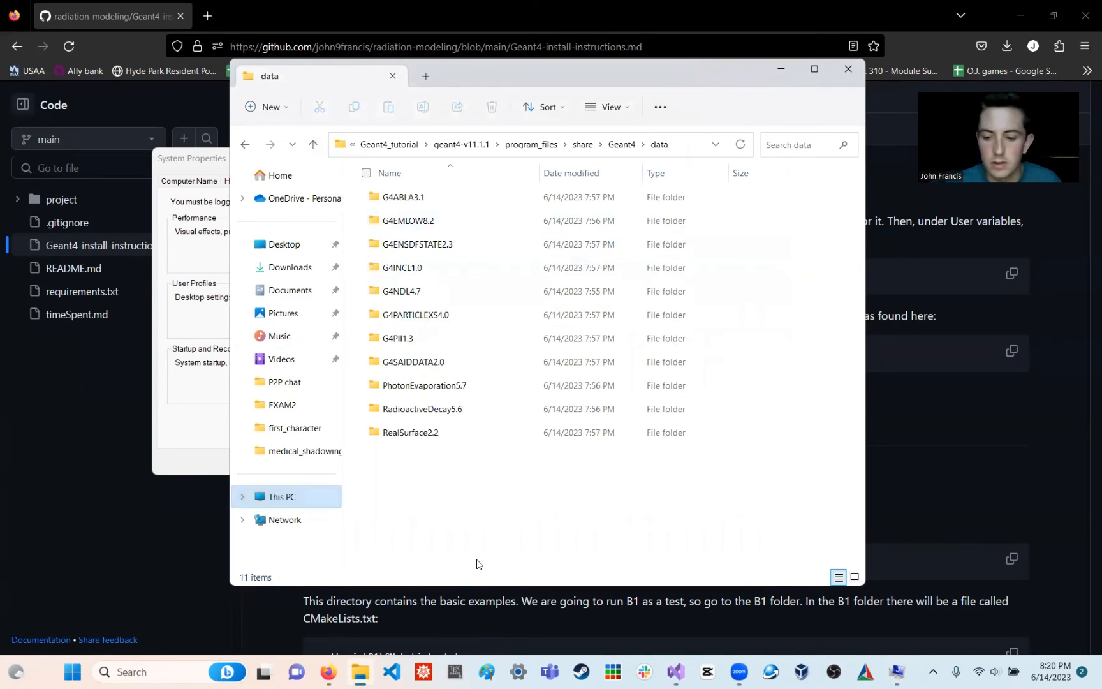
pyautogui.click(897, 671)
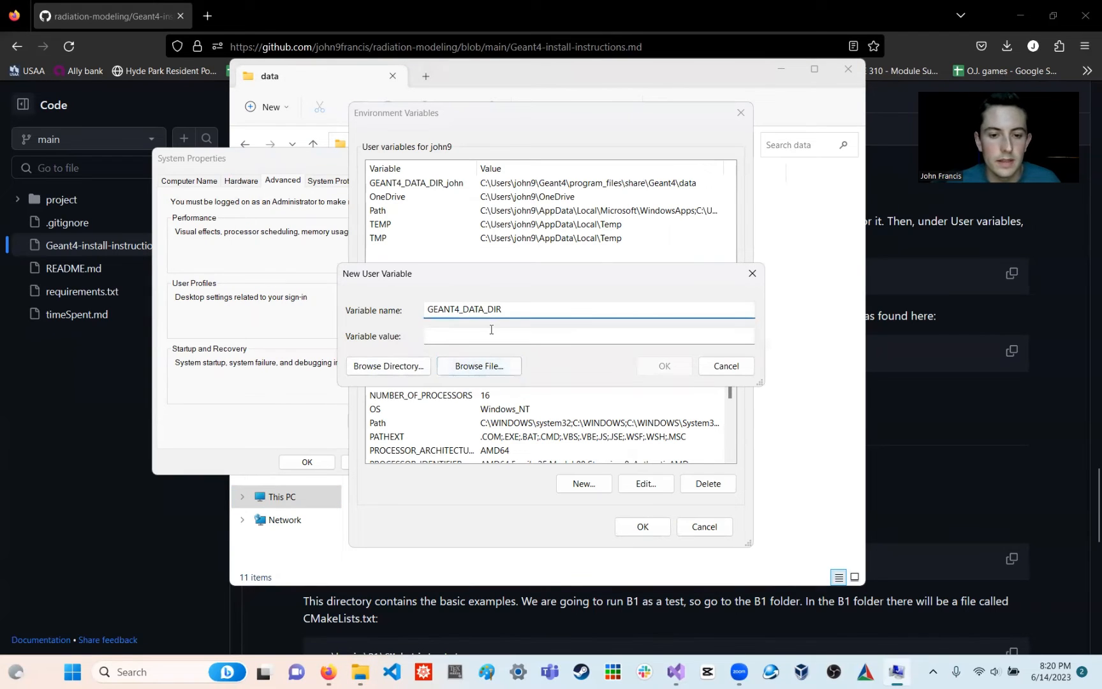
pyautogui.click(493, 330)
pyautogui.hotkey('ctrl', 'v')
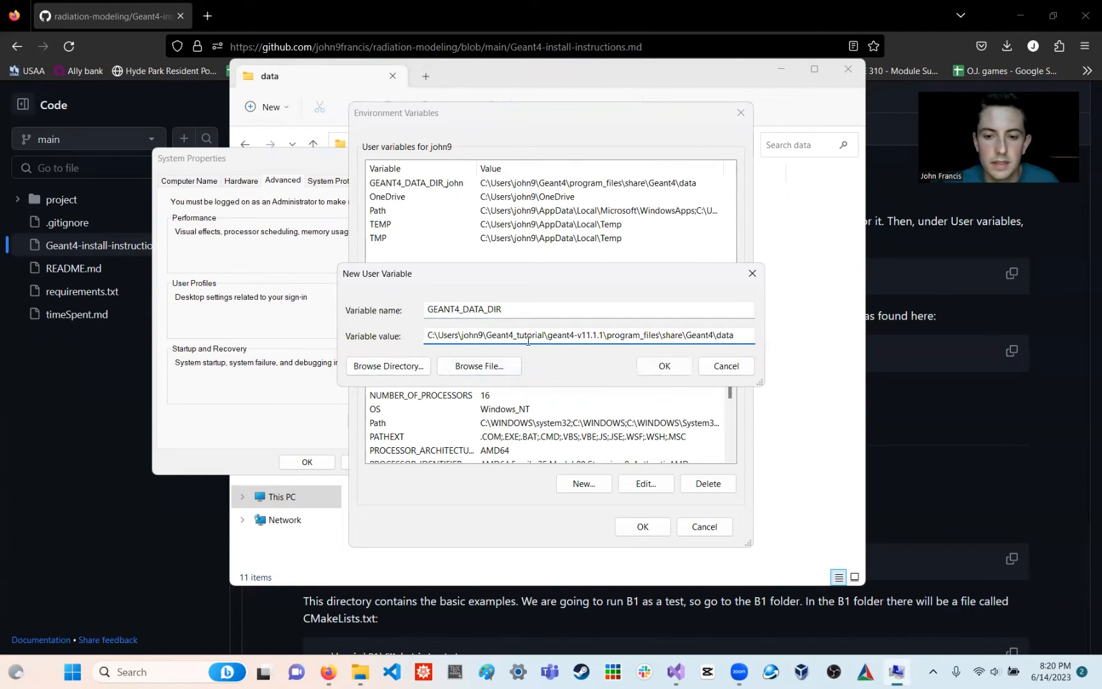
pyautogui.moveTo(740, 335); pyautogui.dragTo(717, 335)
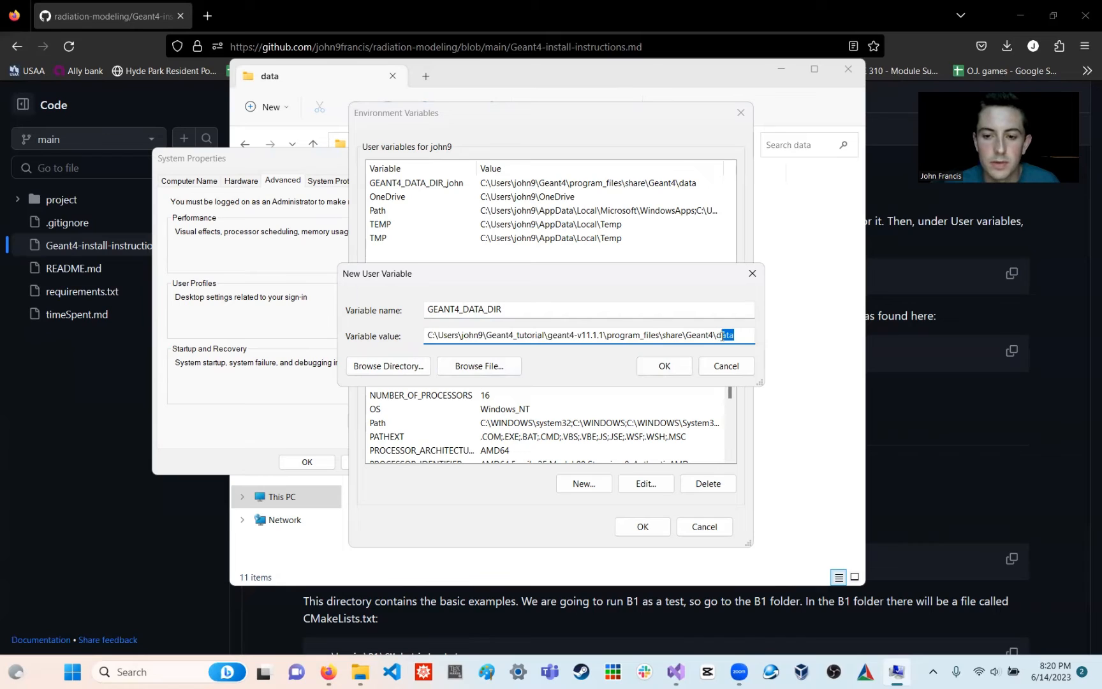
pyautogui.click(738, 335)
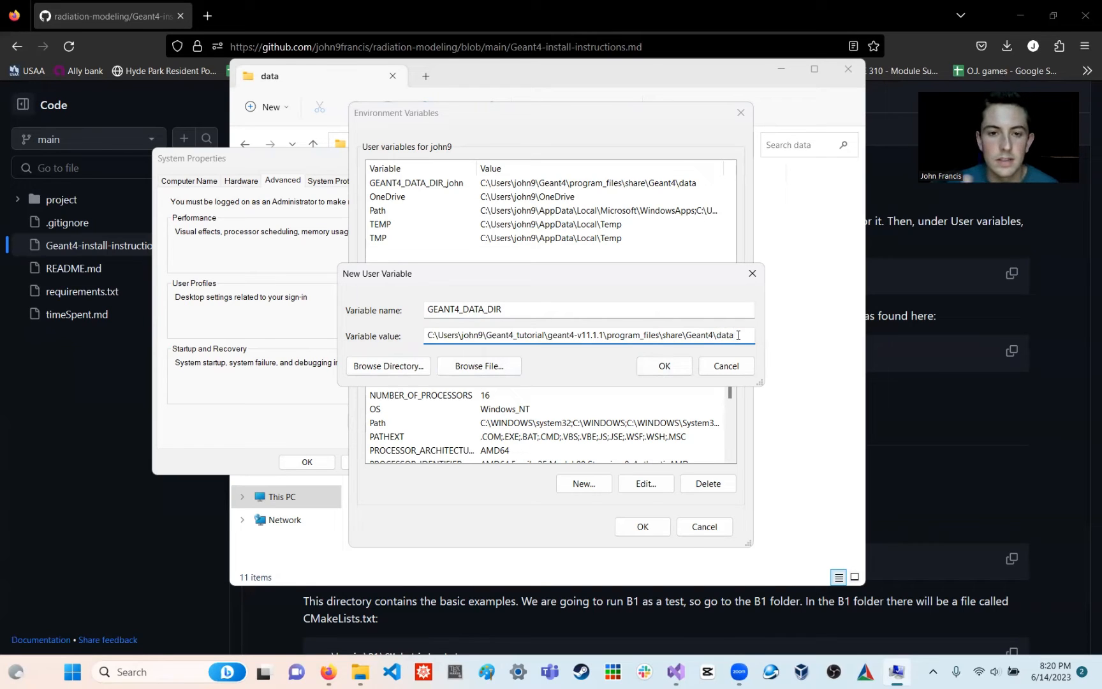
# - Save the new user variable and confirm the Environment Variables and System Properties dialogs
pyautogui.click(664, 366)
pyautogui.click(642, 526)
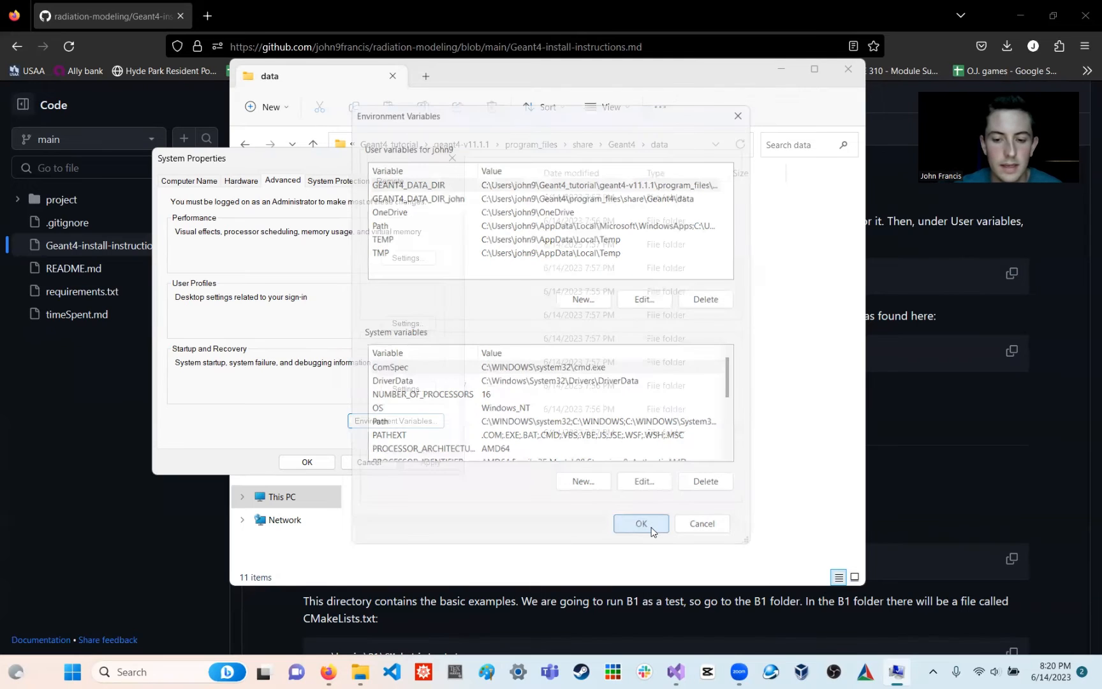
pyautogui.click(315, 459)
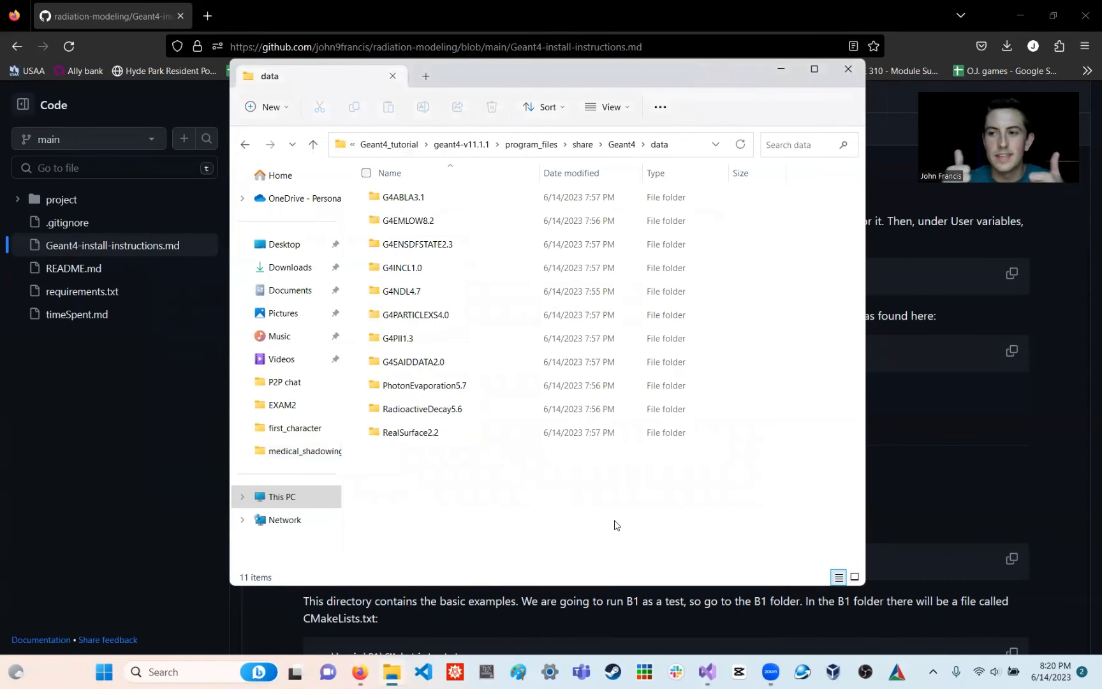
# - Switch to Firefox and read Step 4 of the install instructions, about running an example project
pyautogui.click(860, 32)
pyautogui.scroll(-4, 916, 484)
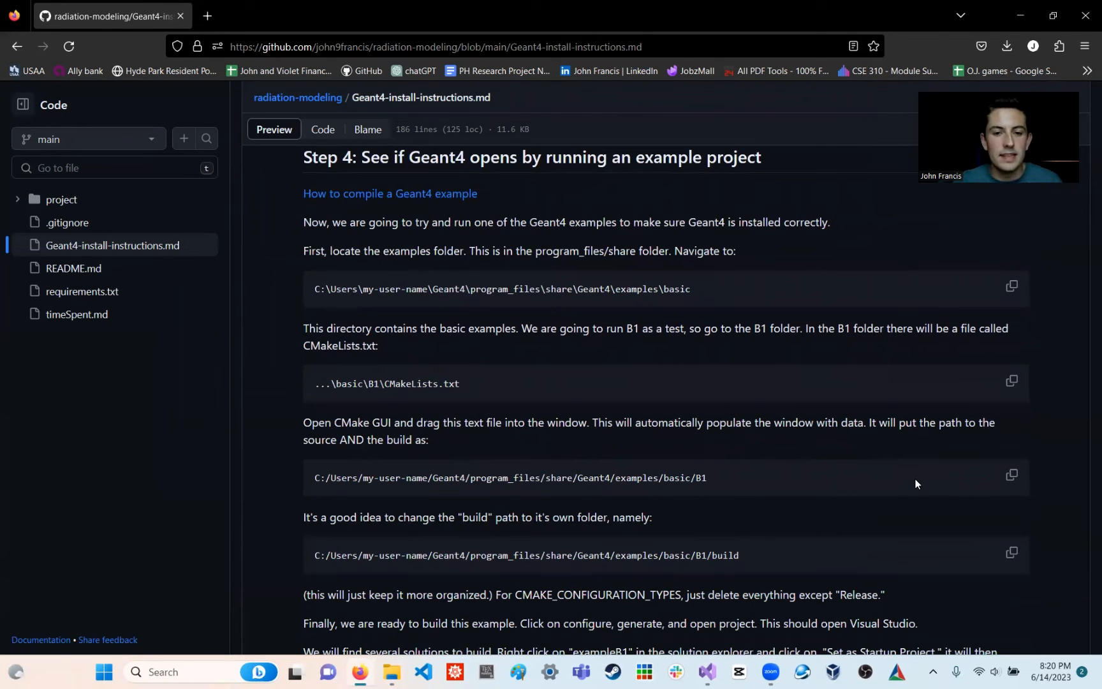
pyautogui.scroll(4, 916, 484)
pyautogui.scroll(-1, 916, 484)
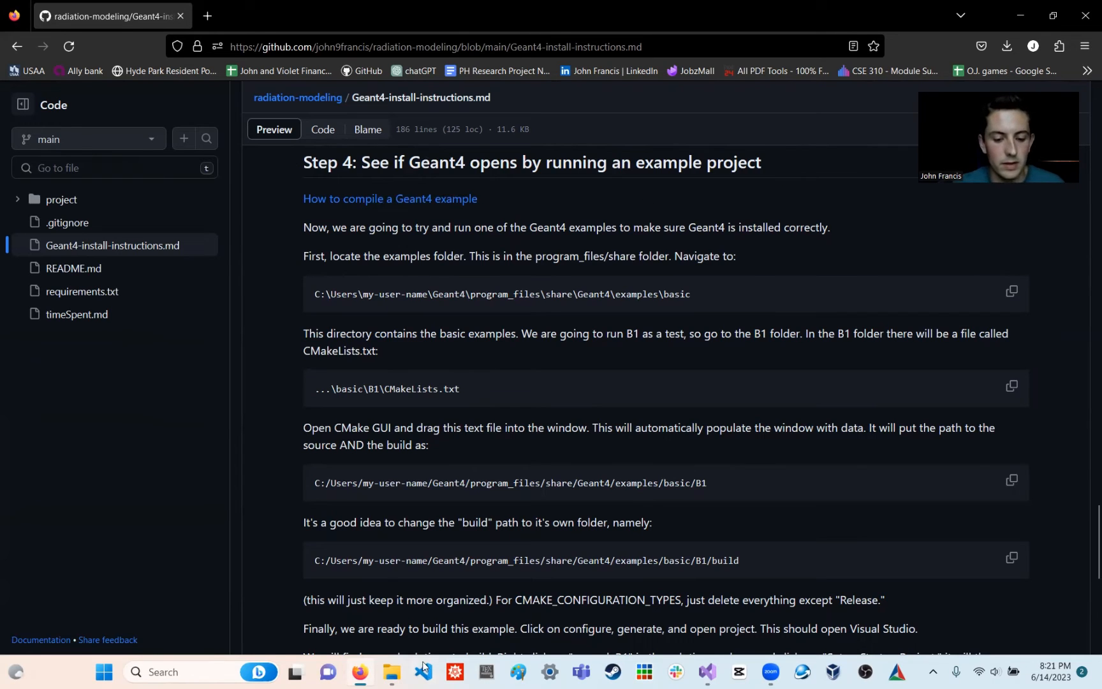
# - Switch to File Explorer and open the program_files\share\Geant4\examples\basic\B1 folder inside geant4-v11.1.1
pyautogui.click(395, 673)
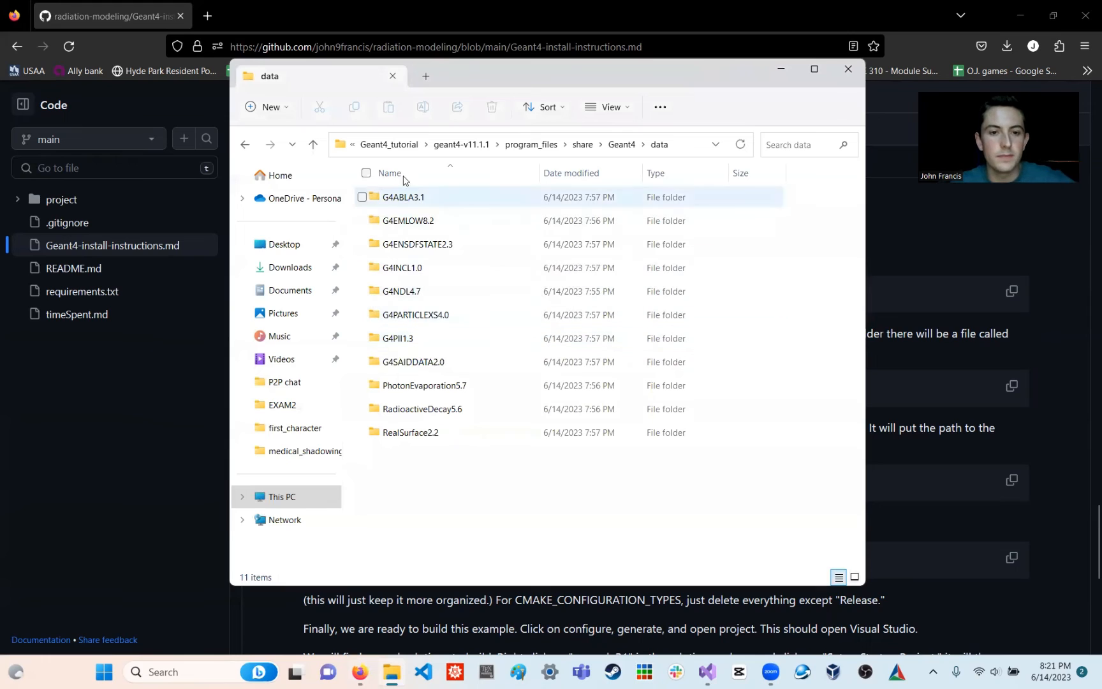
pyautogui.click(386, 147)
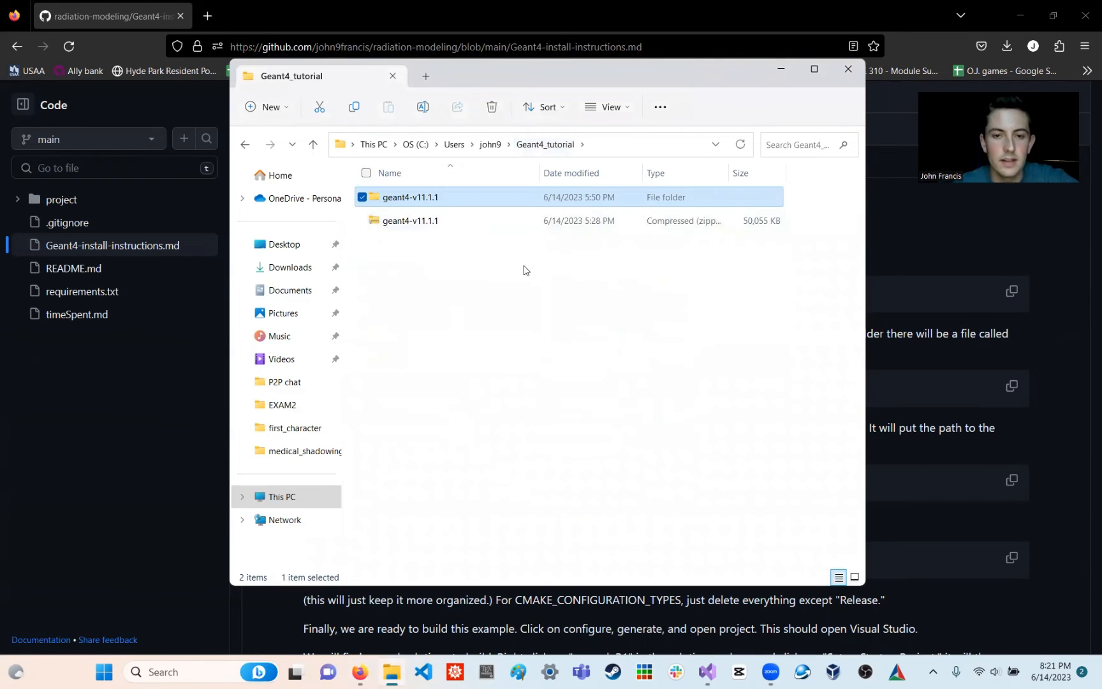
pyautogui.doubleClick(423, 199)
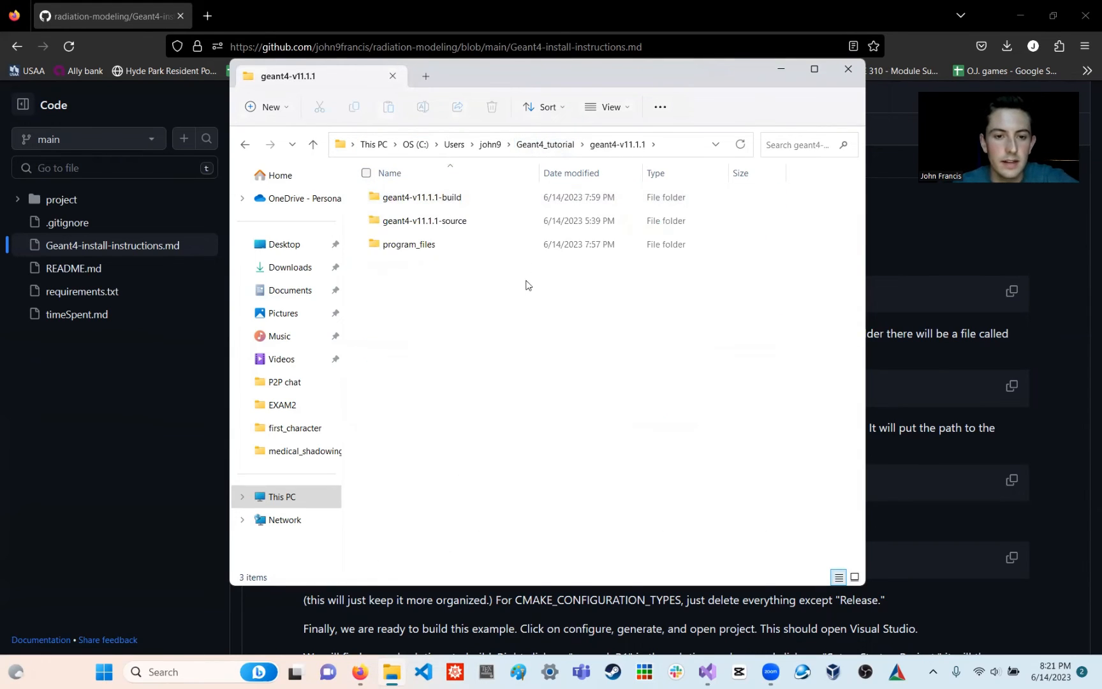
pyautogui.doubleClick(451, 249)
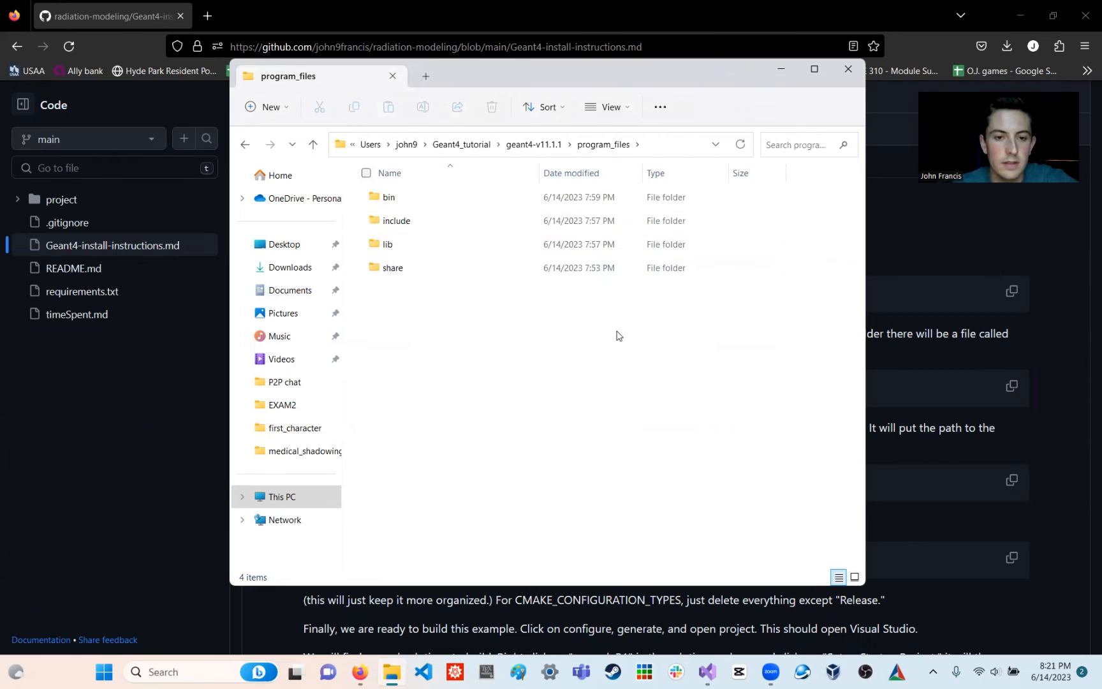
pyautogui.doubleClick(428, 275)
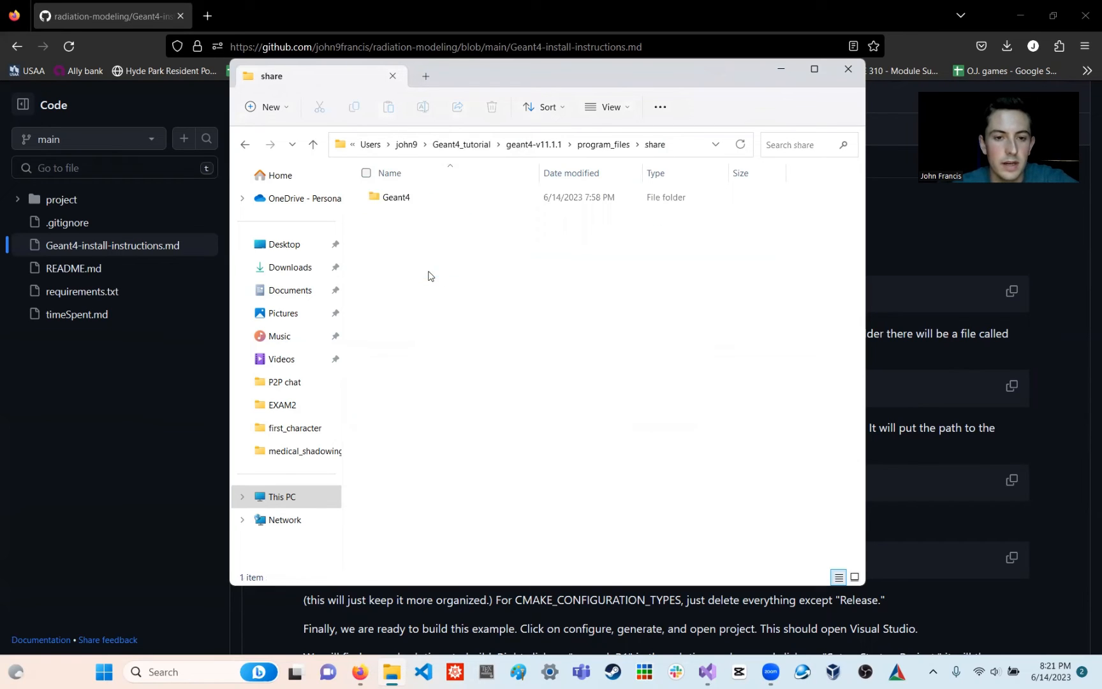
pyautogui.doubleClick(422, 205)
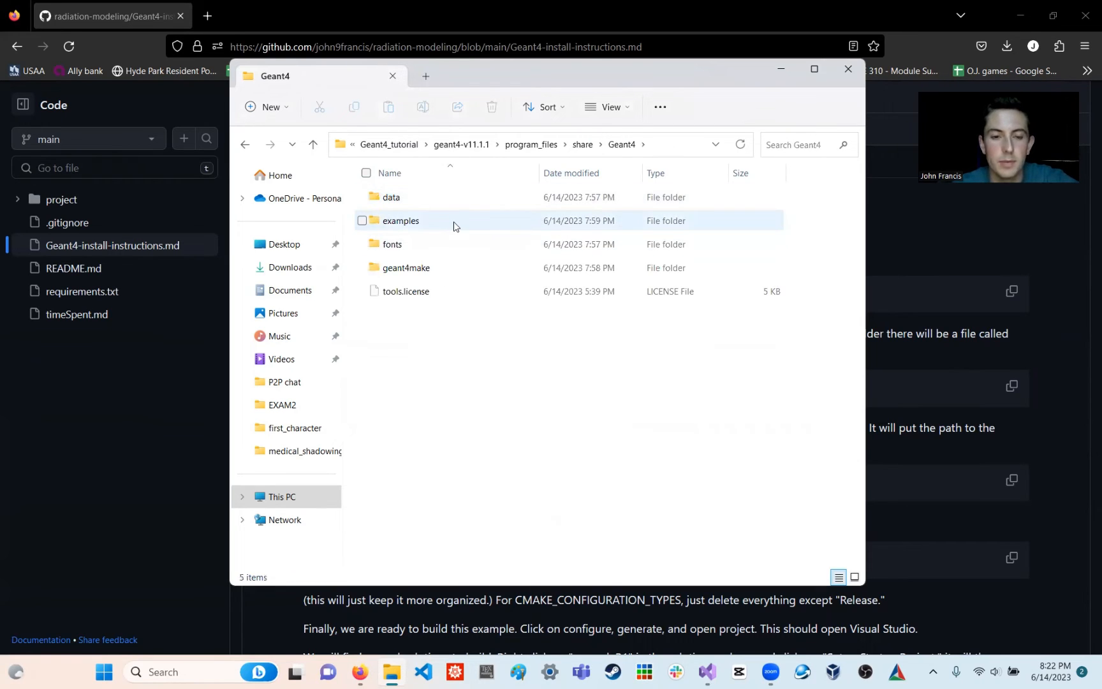
pyautogui.doubleClick(454, 222)
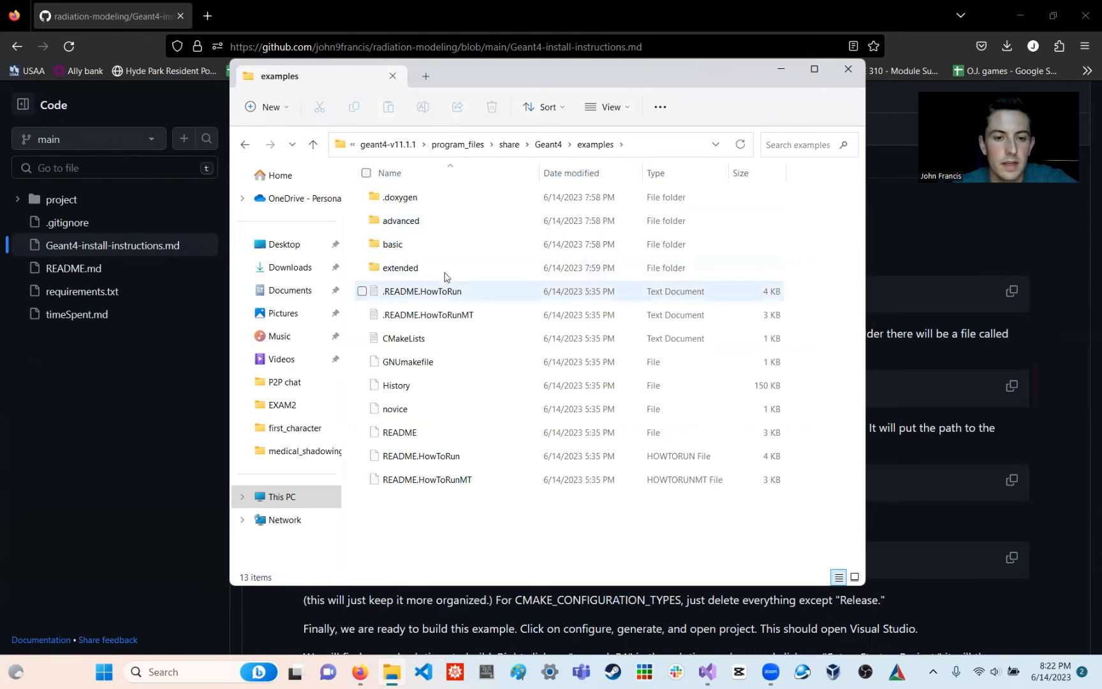
pyautogui.doubleClick(436, 253)
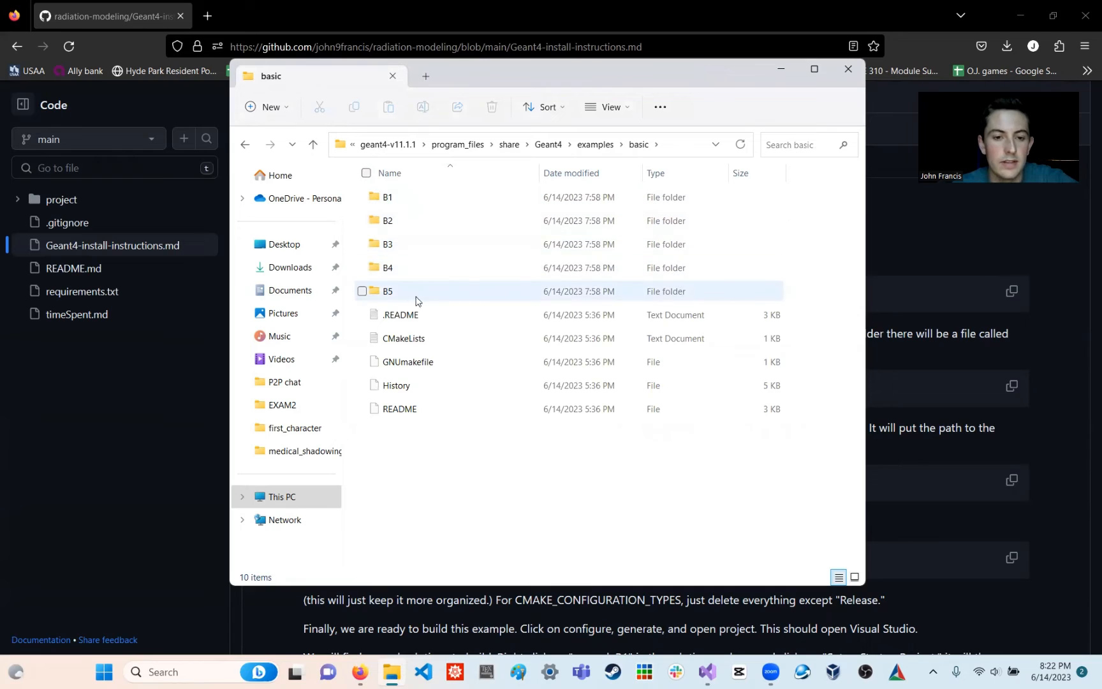
pyautogui.doubleClick(450, 205)
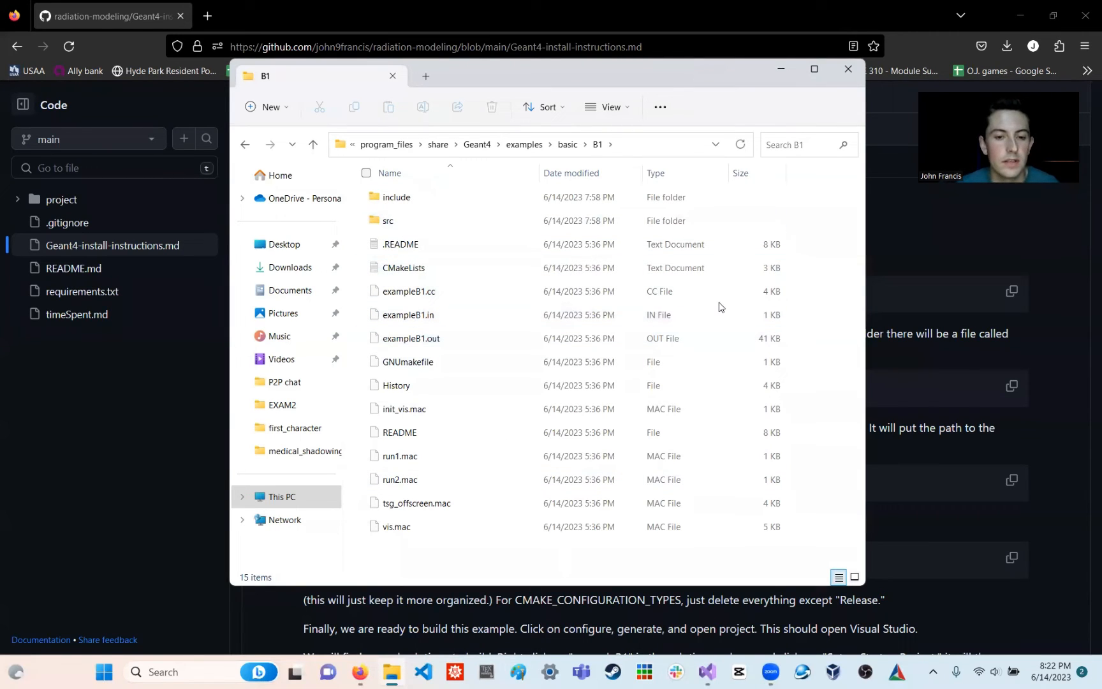
# - Select the CMakeLists file in B1, bring up CMake, and arrange CMake and the B1 folder window side by side
pyautogui.click(412, 272)
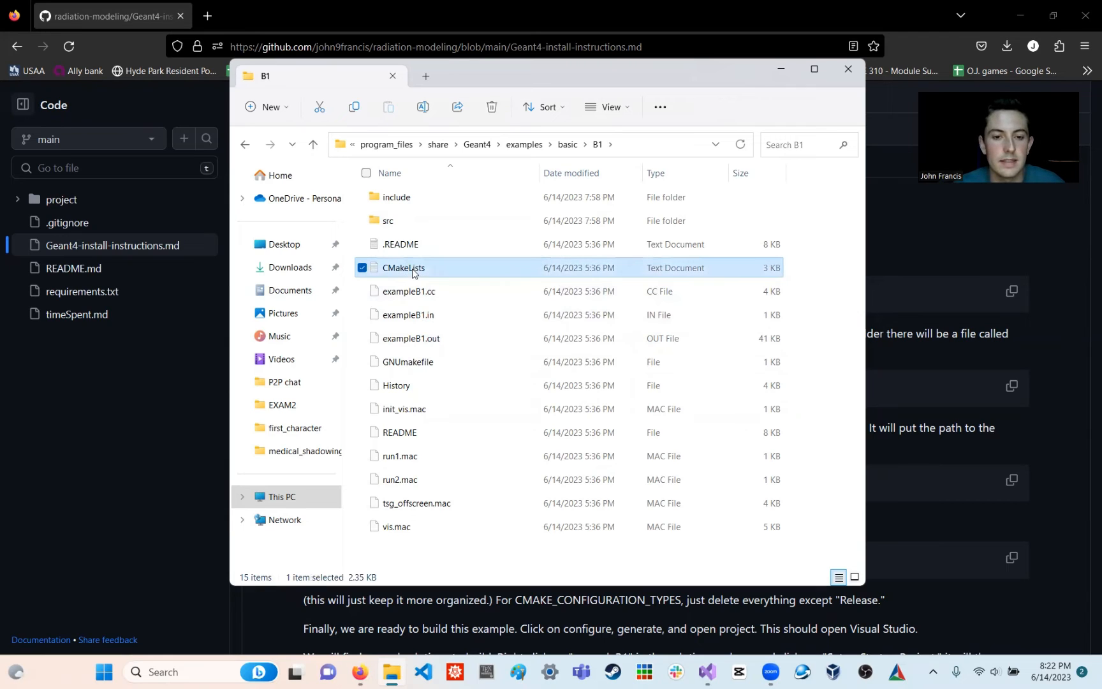
pyautogui.moveTo(635, 81); pyautogui.dragTo(836, 90)
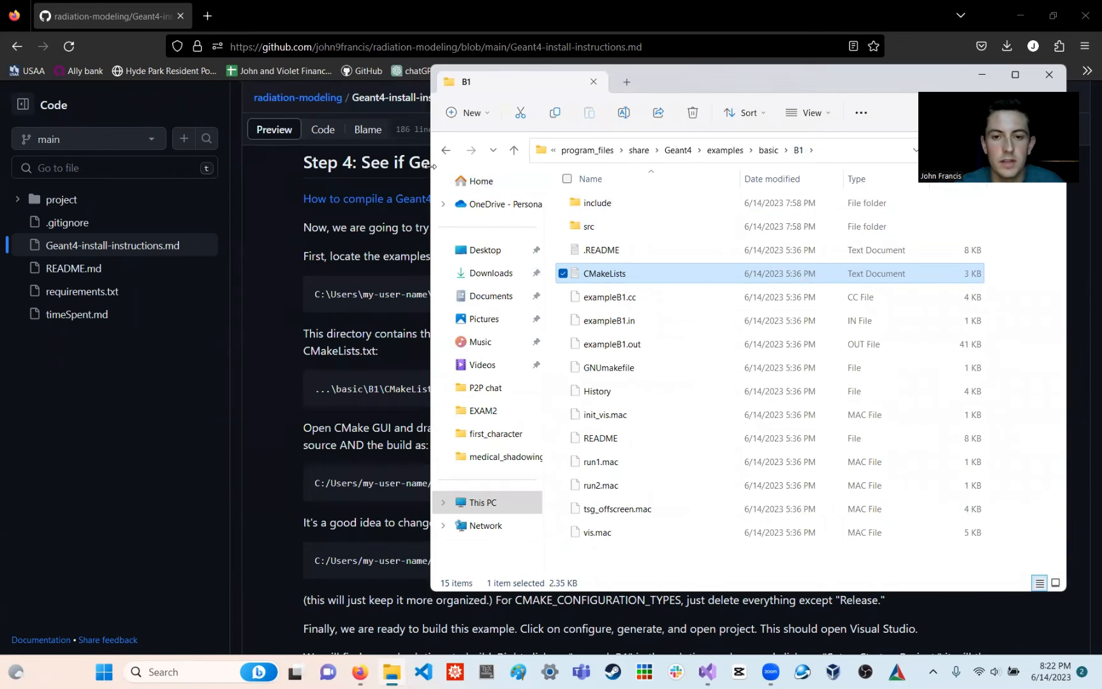
pyautogui.moveTo(429, 165); pyautogui.dragTo(597, 167)
pyautogui.click(897, 673)
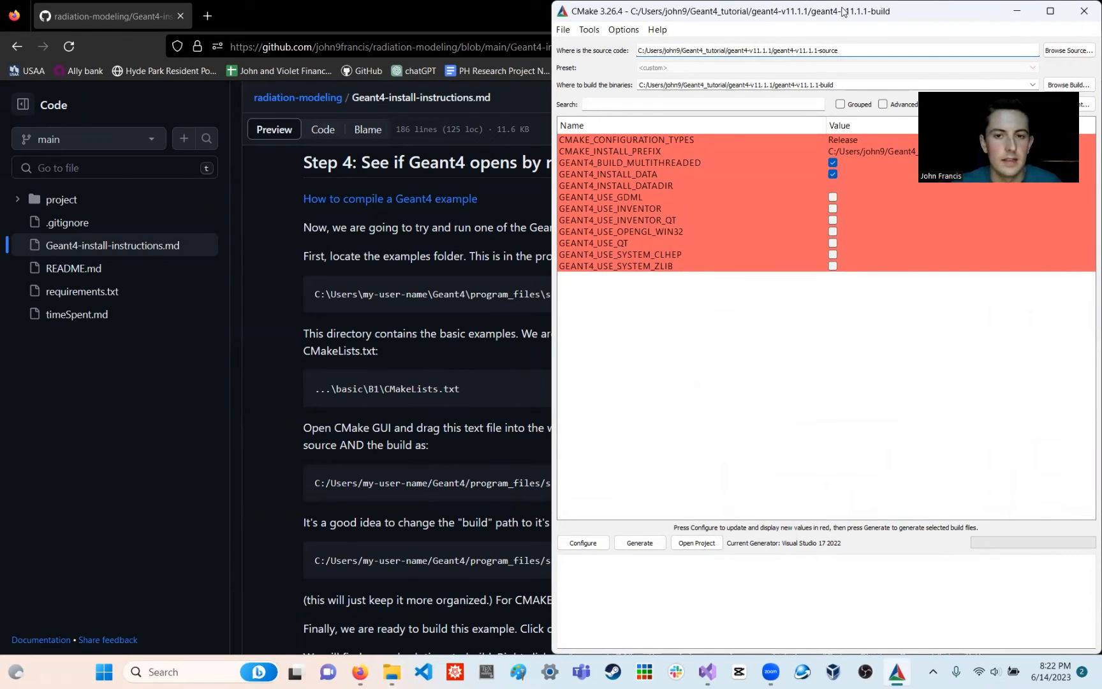
pyautogui.moveTo(843, 12); pyautogui.dragTo(4, 255)
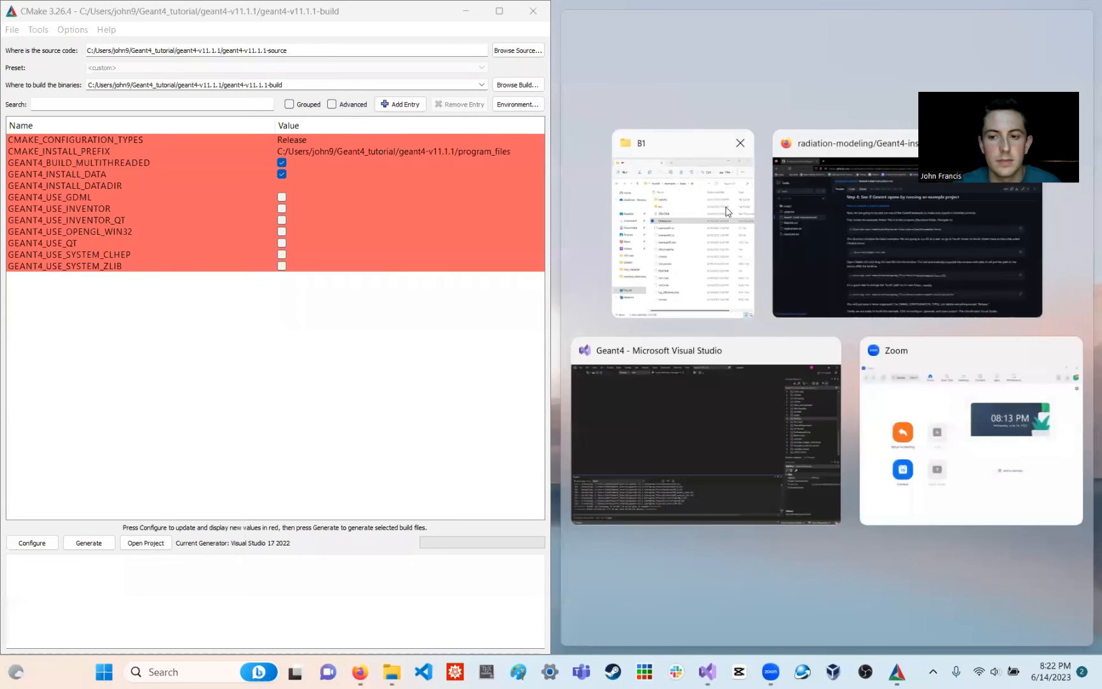
pyautogui.click(727, 213)
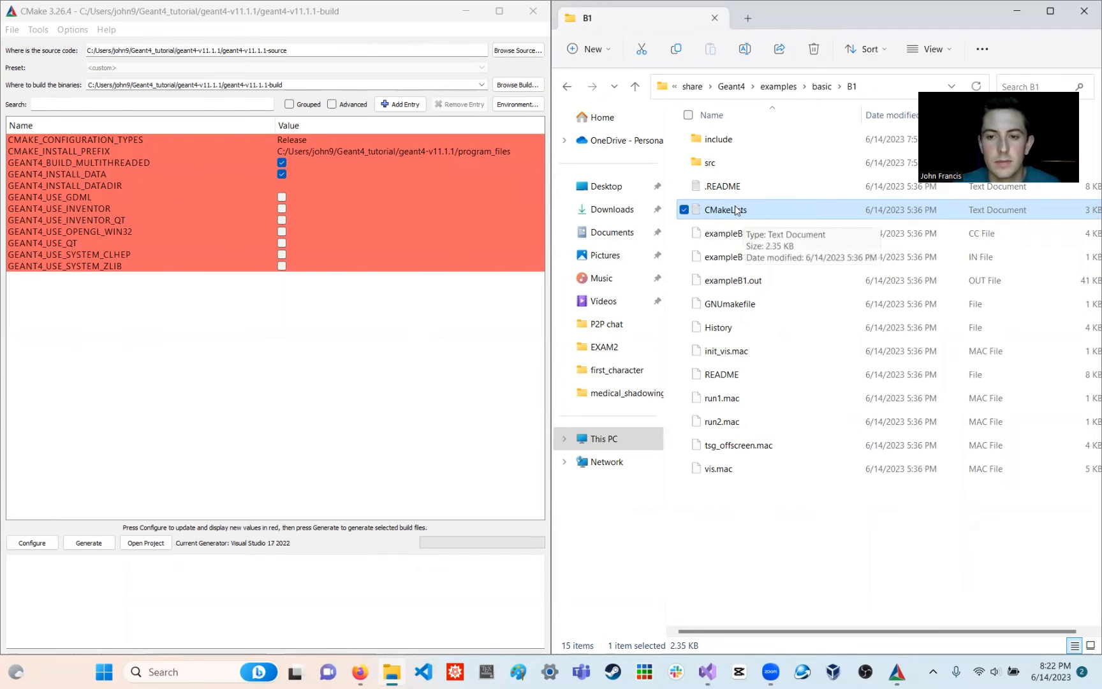
# - Load B1's CMakeLists file into CMake and append /build to the examples/basic/B1 path for the binaries
pyautogui.moveTo(735, 211); pyautogui.dragTo(318, 304)
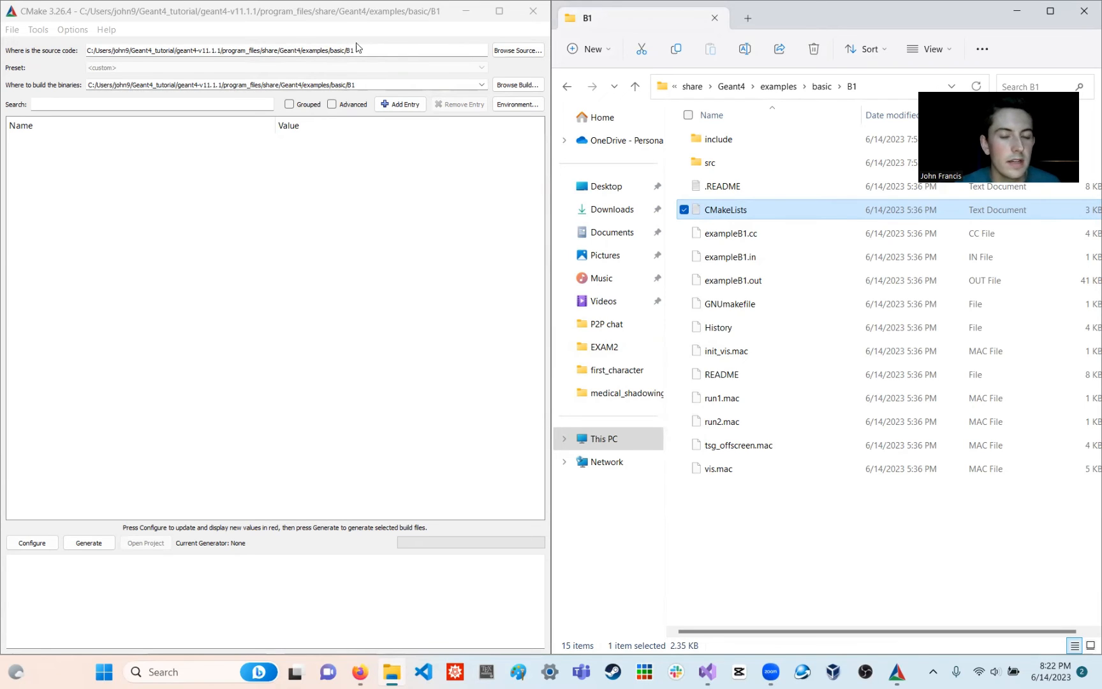
pyautogui.click(373, 53)
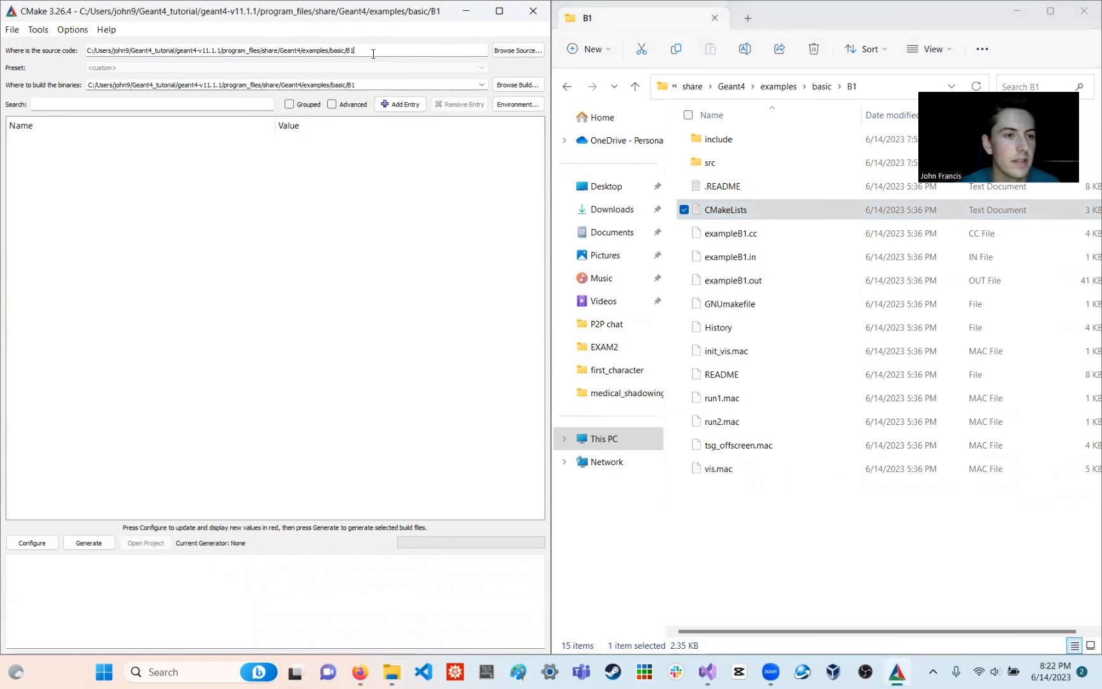
pyautogui.click(400, 87)
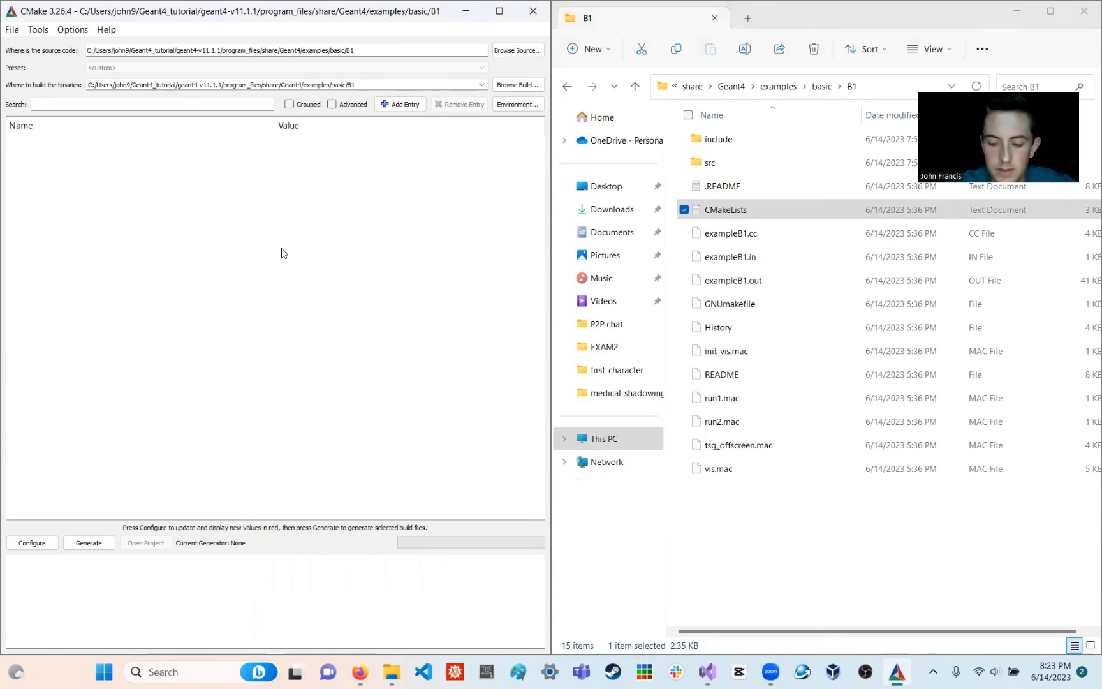
pyautogui.write('/')
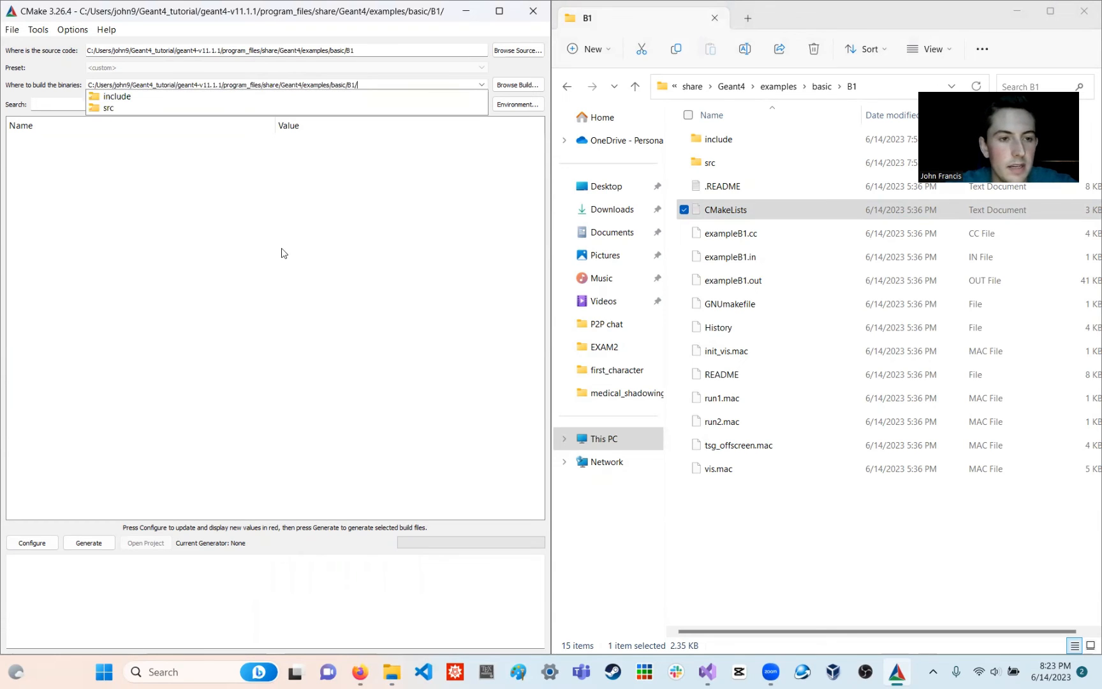
pyautogui.write('build')
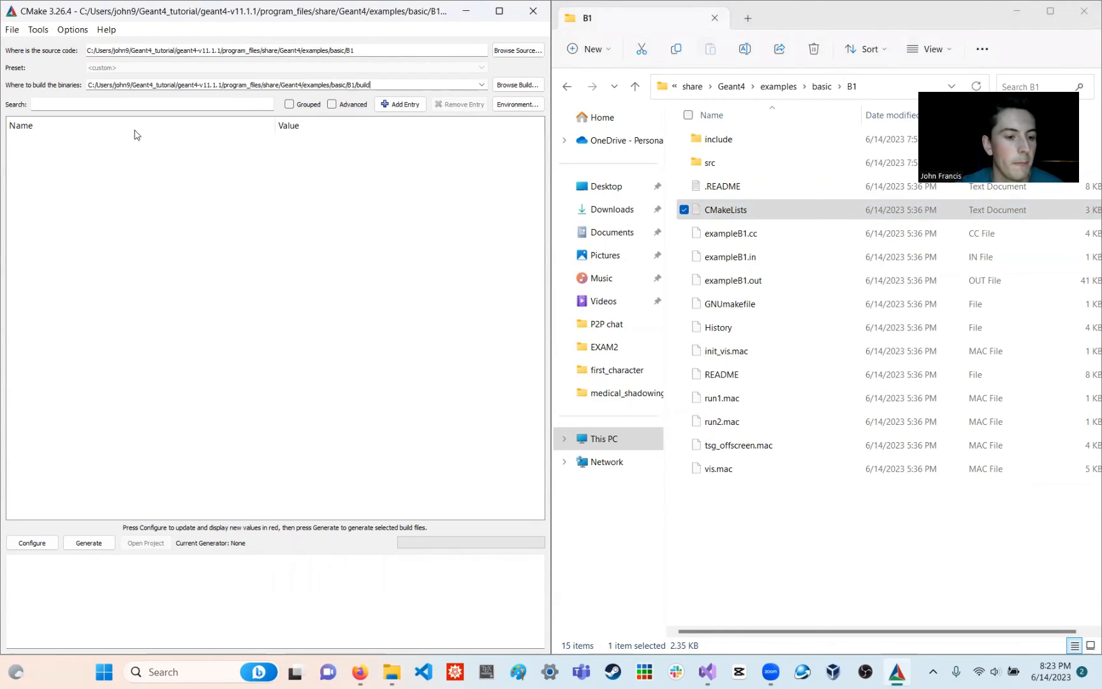
# - Configure the B1 project with the Visual Studio 17 2022 generator and default native compilers, creating the missing build directory
pyautogui.click(44, 542)
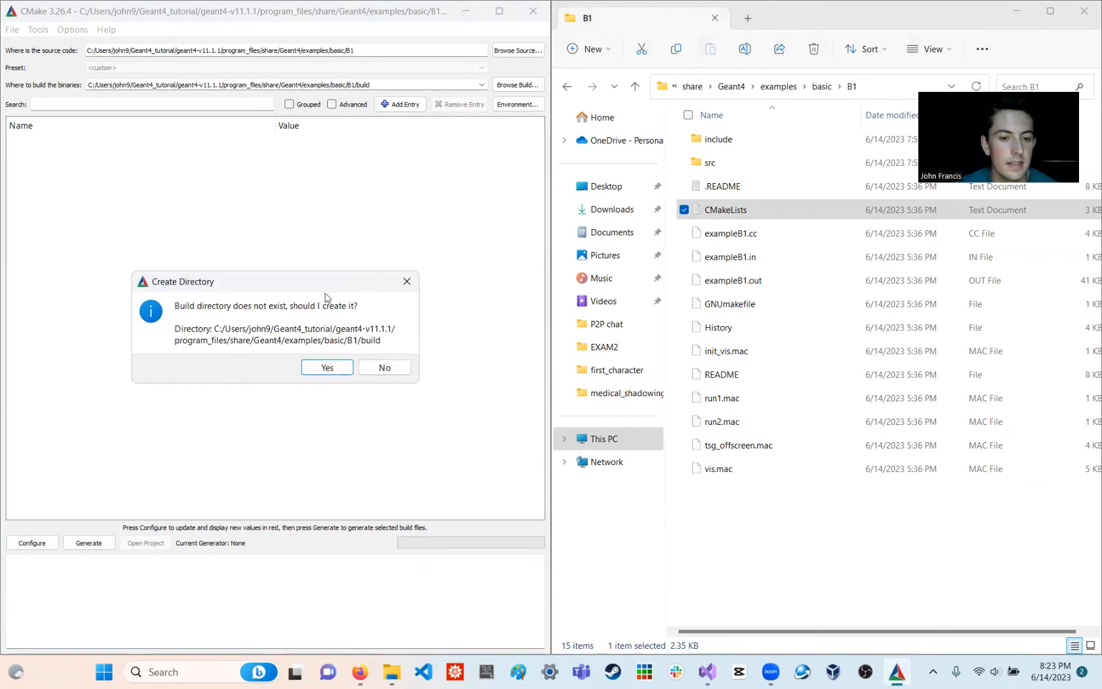
pyautogui.click(337, 365)
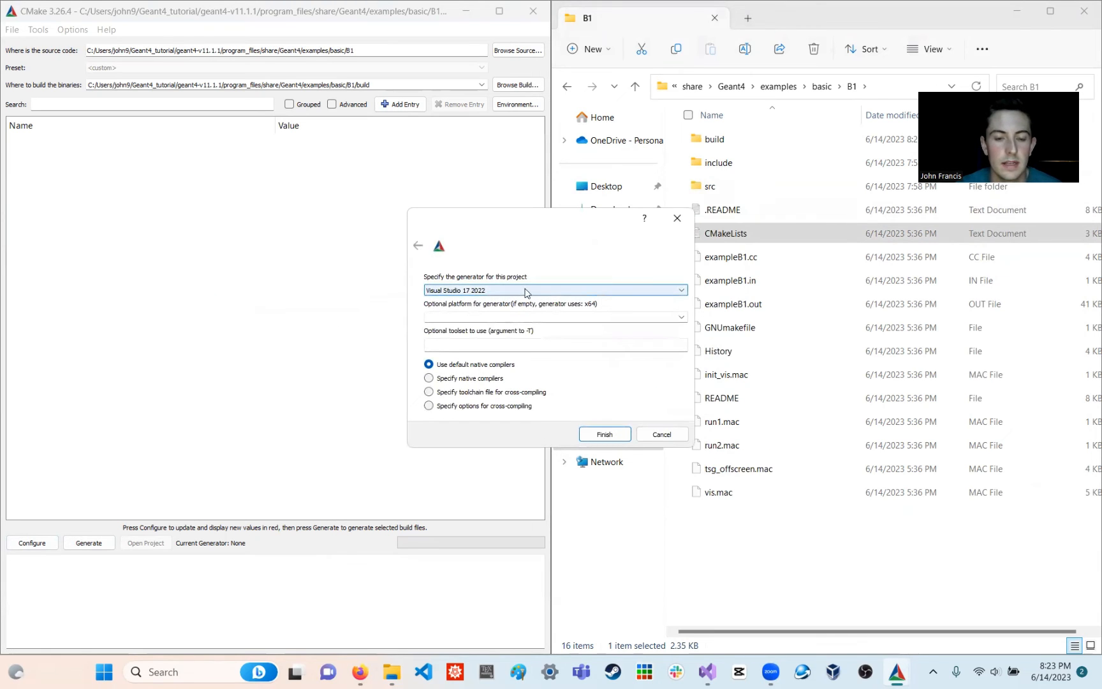
pyautogui.click(610, 433)
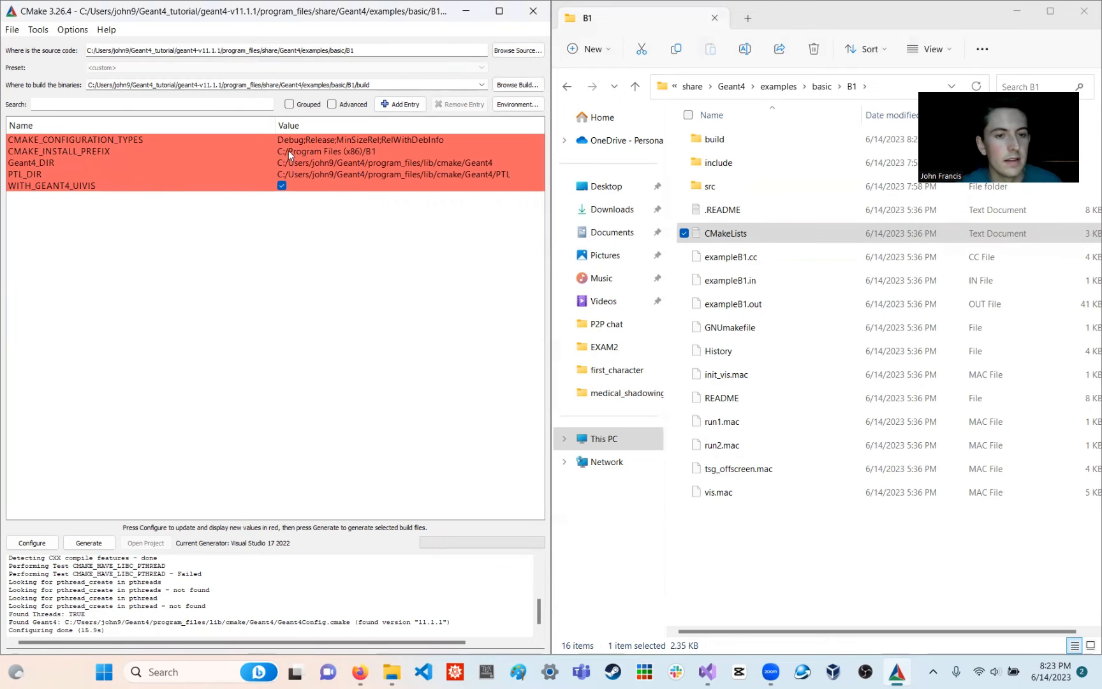
# - Reduce CMAKE_CONFIGURATION_TYPES to Release only and configure the project again
pyautogui.click(457, 135)
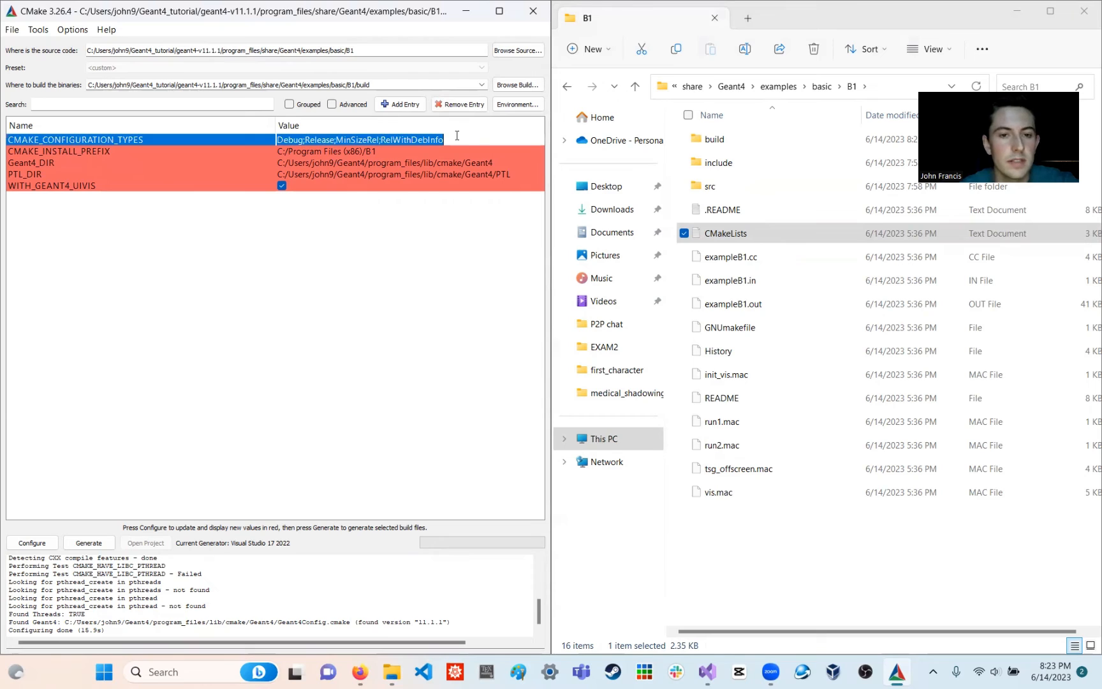
pyautogui.click(453, 140)
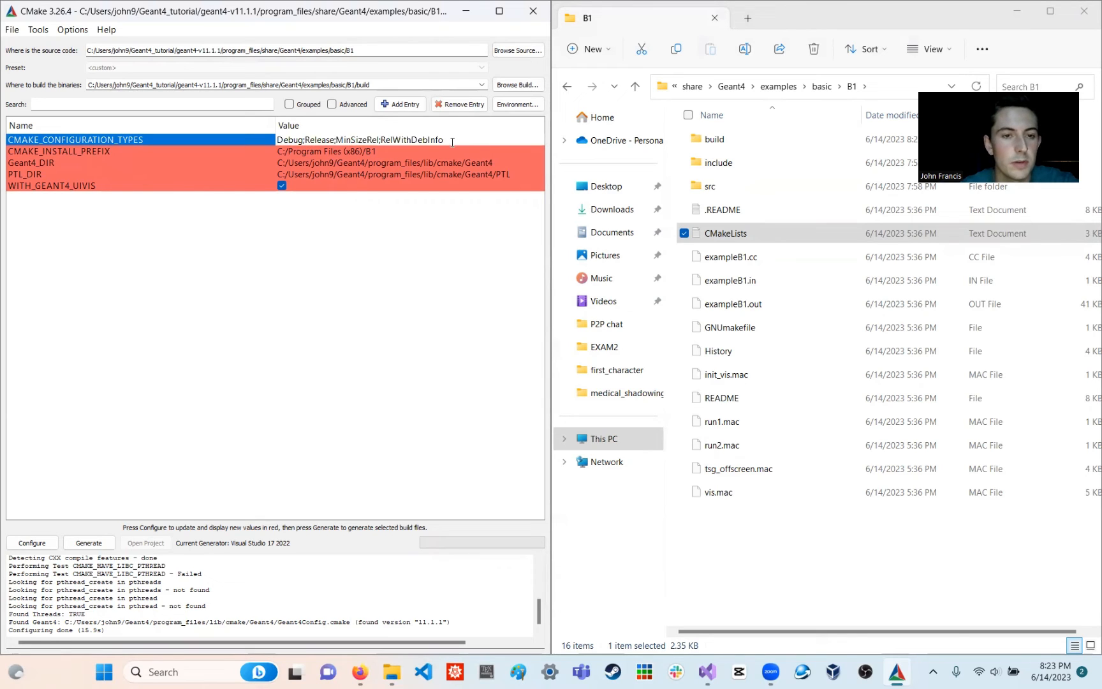
pyautogui.click(307, 141)
pyautogui.press('BackSpace')
pyautogui.press('BackSpace')
pyautogui.press('BackSpace')
pyautogui.press('BackSpace')
pyautogui.press('BackSpace')
pyautogui.press('BackSpace')
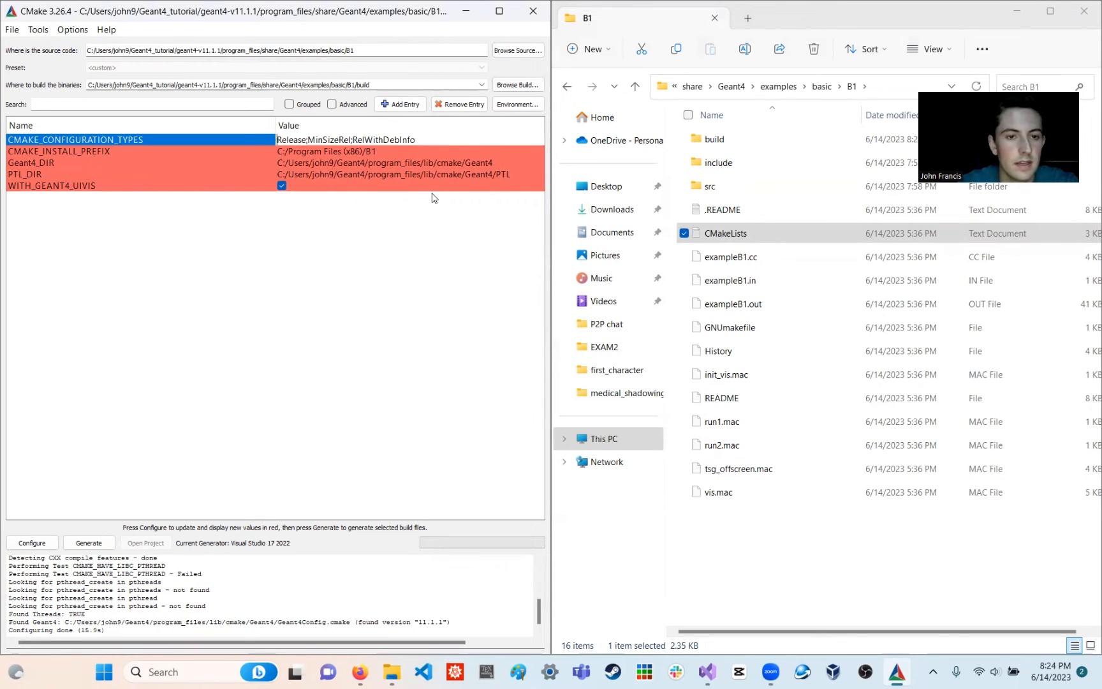
pyautogui.moveTo(434, 139); pyautogui.dragTo(307, 137)
pyautogui.press('BackSpace')
pyautogui.click(165, 208)
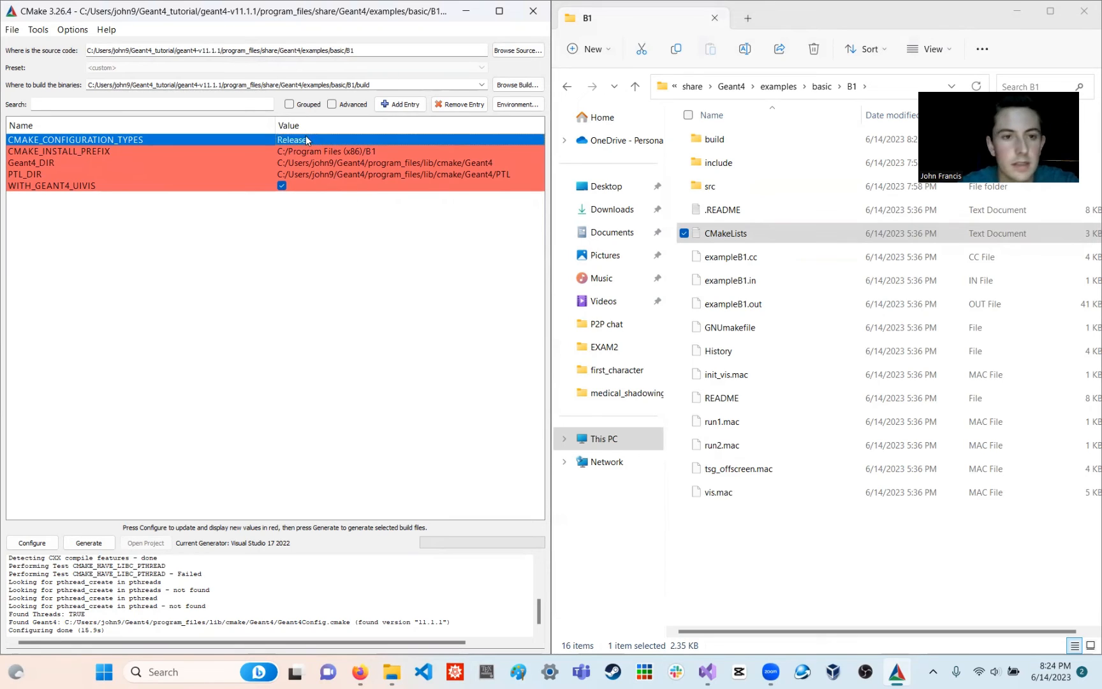
pyautogui.click(39, 542)
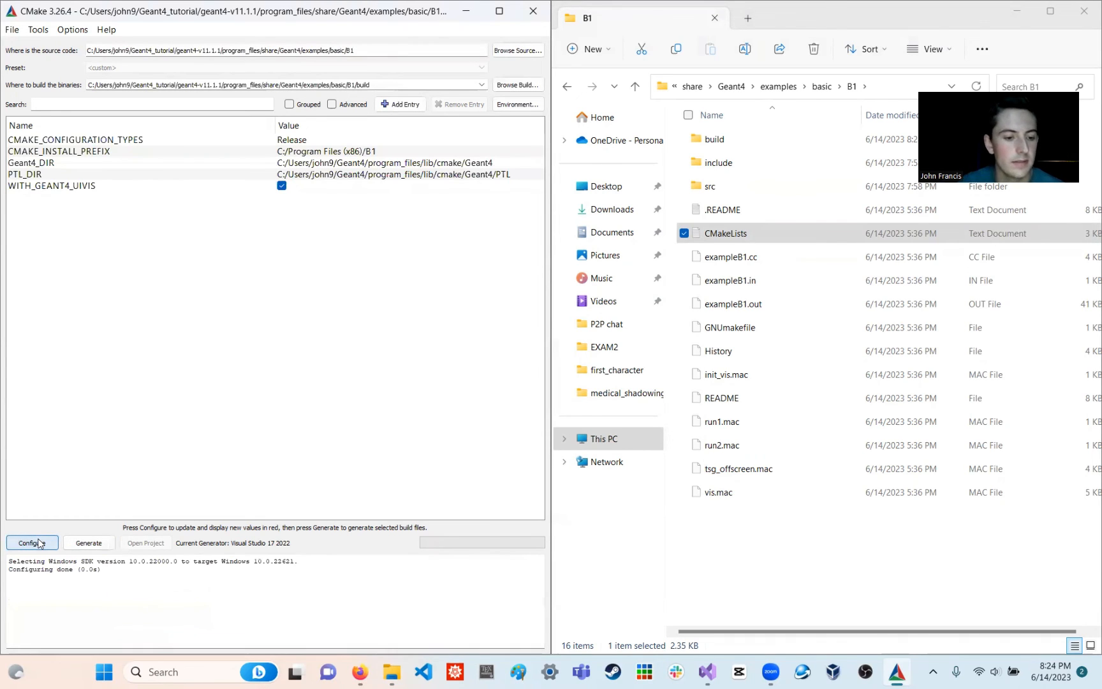
# - Generate the B1 build files and open the project in Visual Studio in a wider window
pyautogui.click(88, 544)
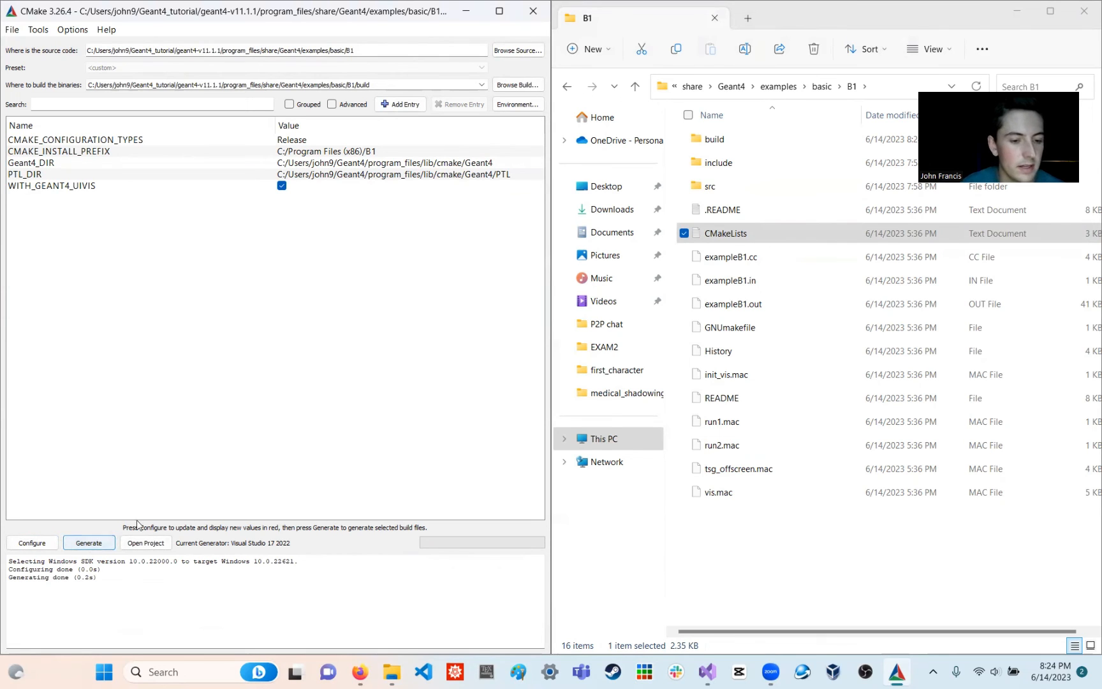
pyautogui.click(146, 543)
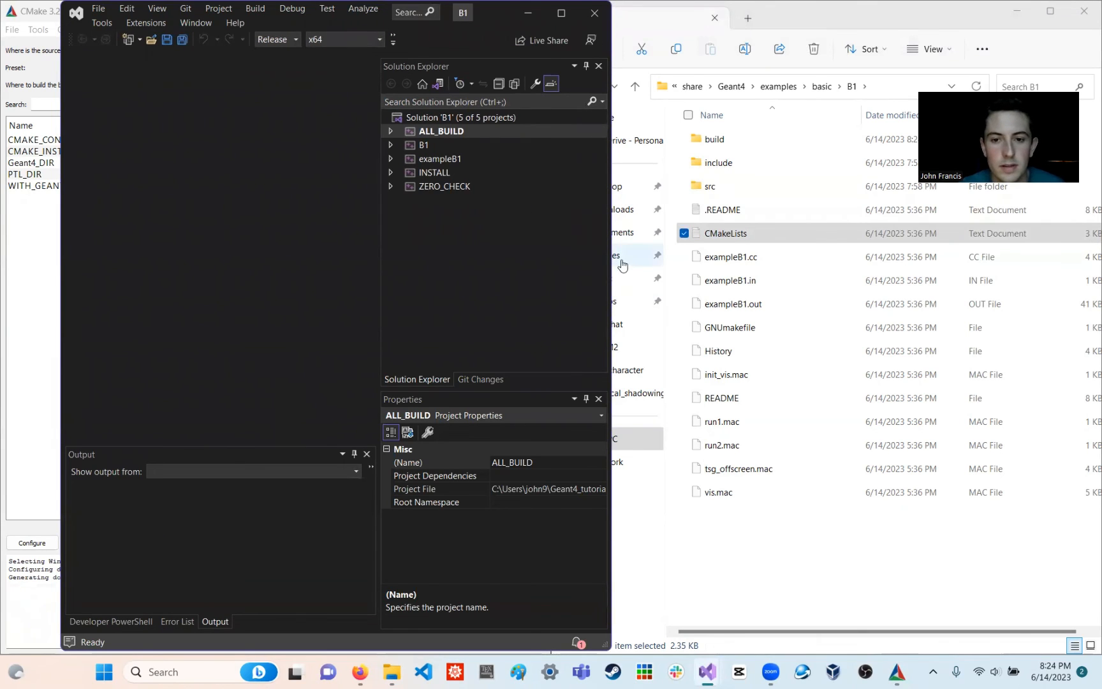
pyautogui.moveTo(609, 254); pyautogui.dragTo(789, 254)
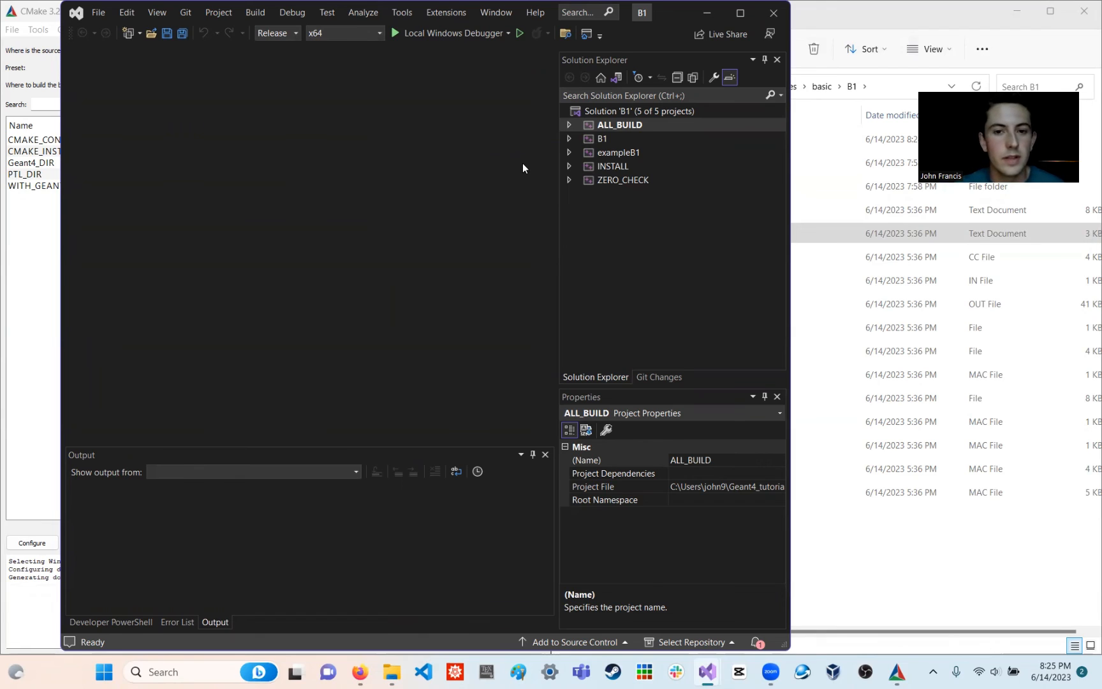
# - Set exampleB1 as the startup project of the B1 solution
pyautogui.click(627, 153)
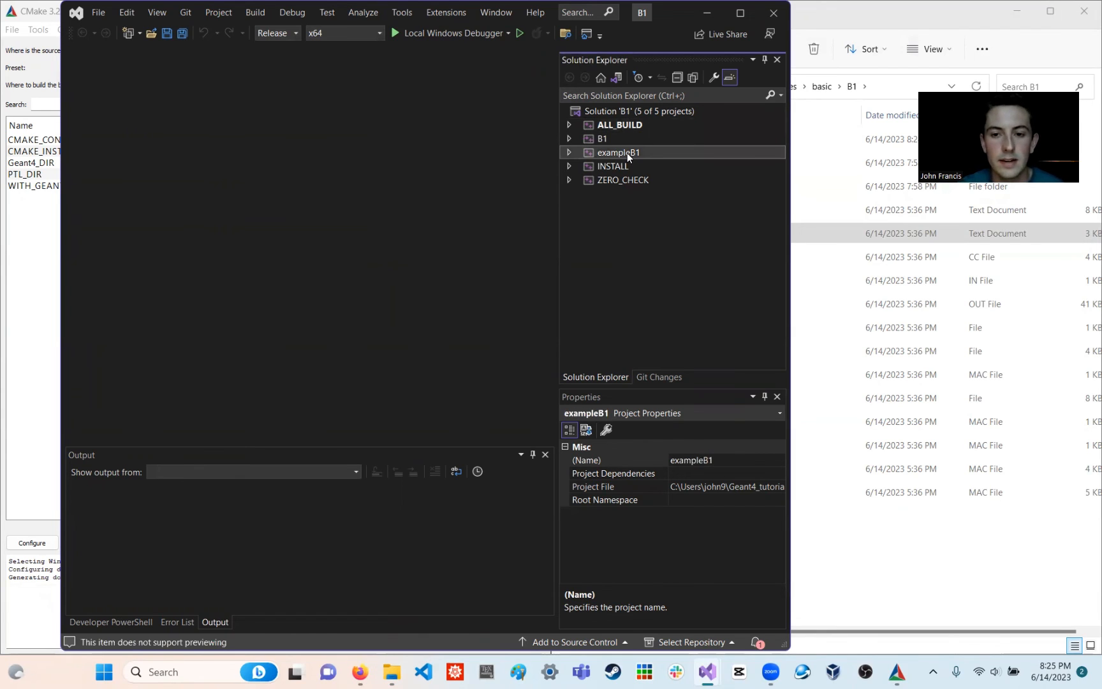
pyautogui.rightClick(628, 152)
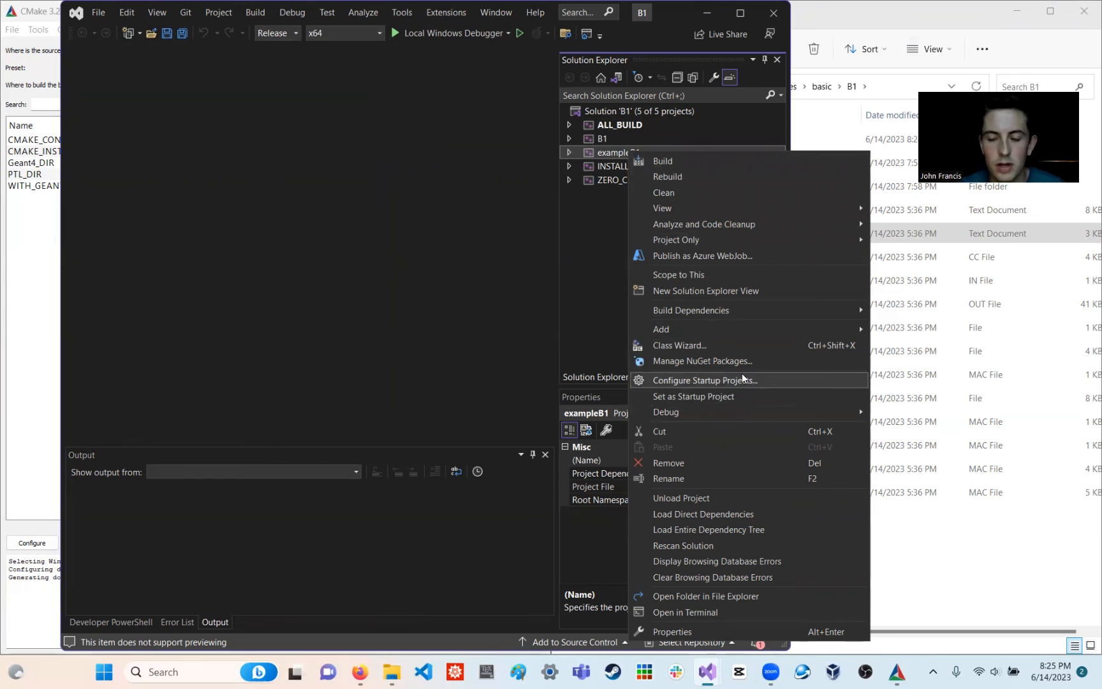
pyautogui.rightClick(616, 153)
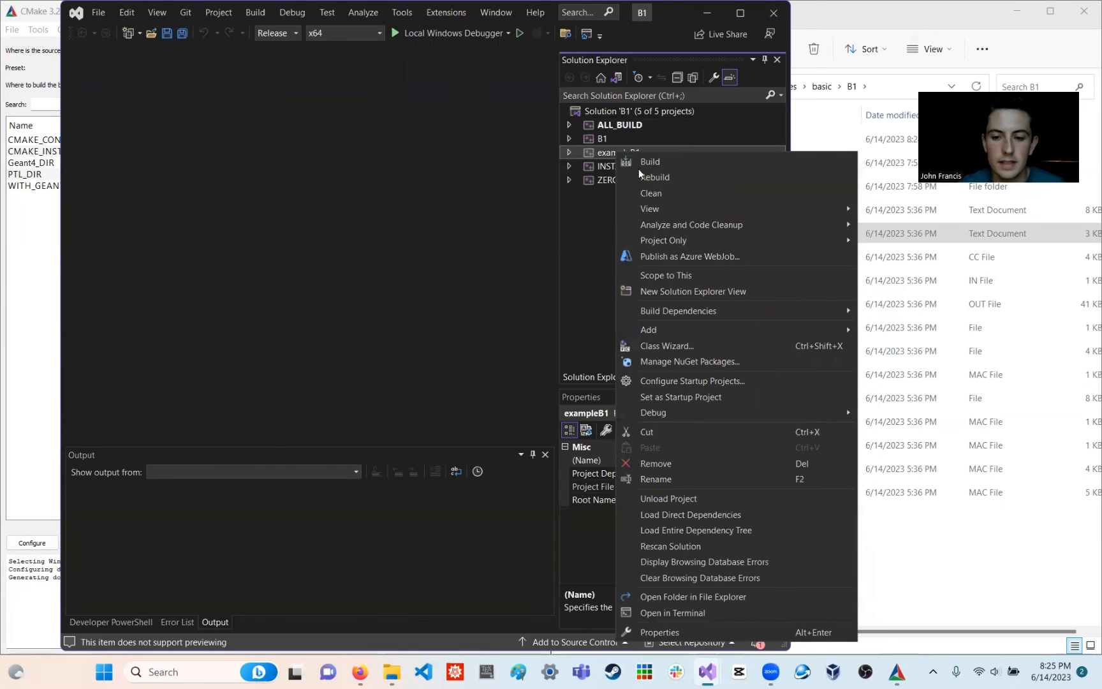
pyautogui.click(721, 398)
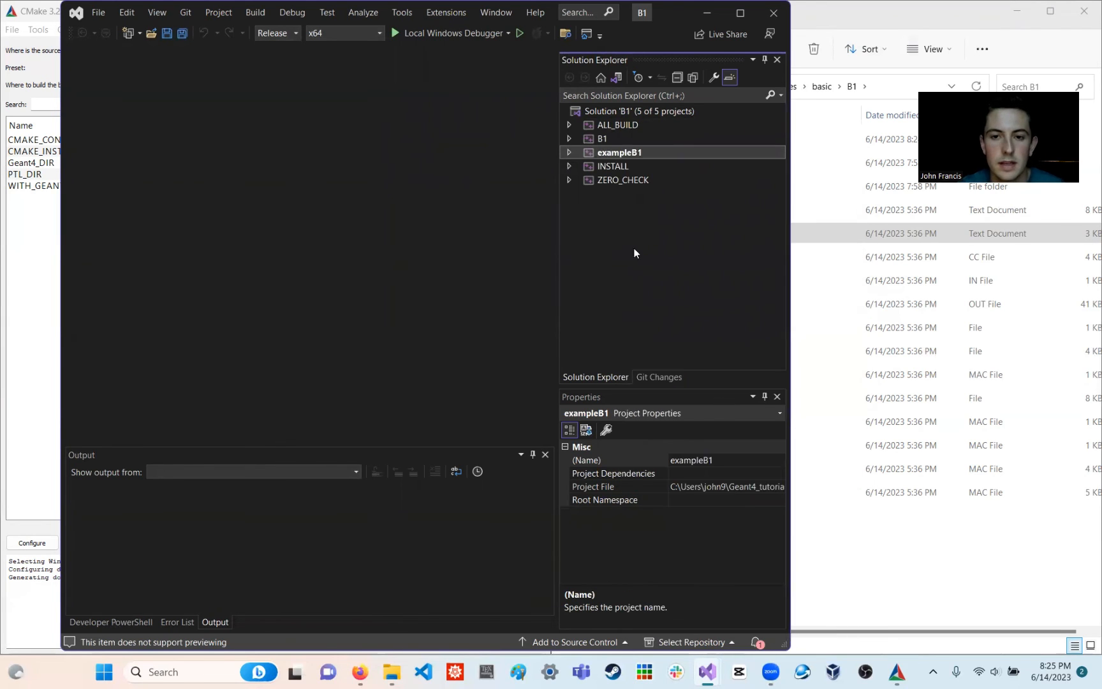
# - Build the exampleB1 project and check the path of the built executable in the build output
pyautogui.rightClick(626, 153)
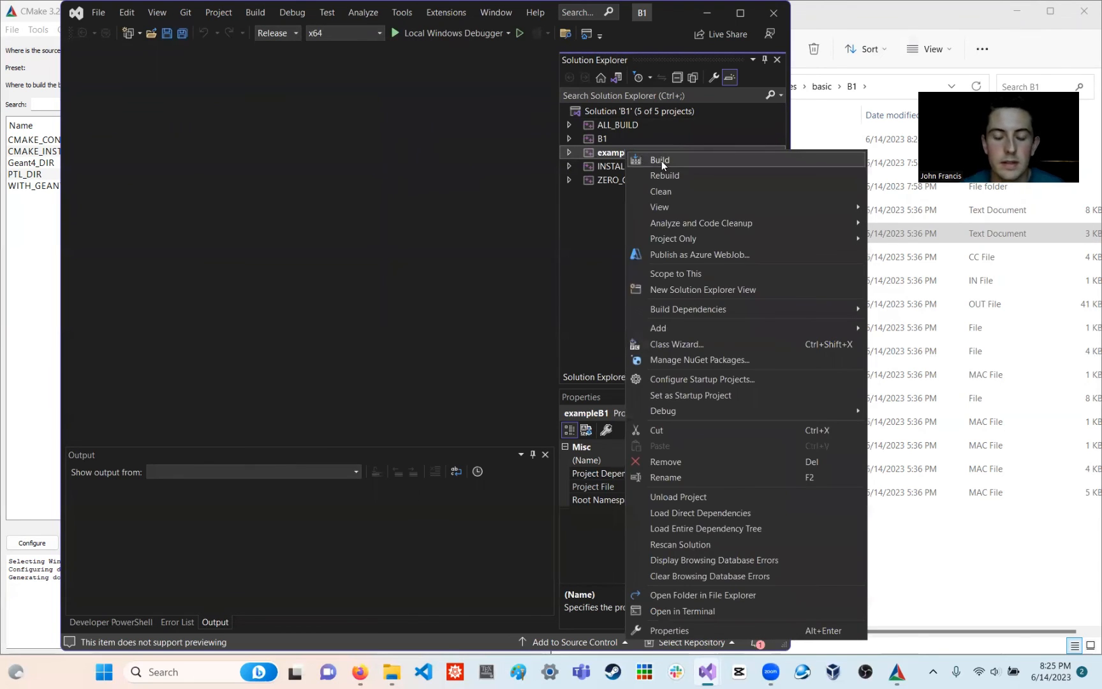
pyautogui.click(661, 161)
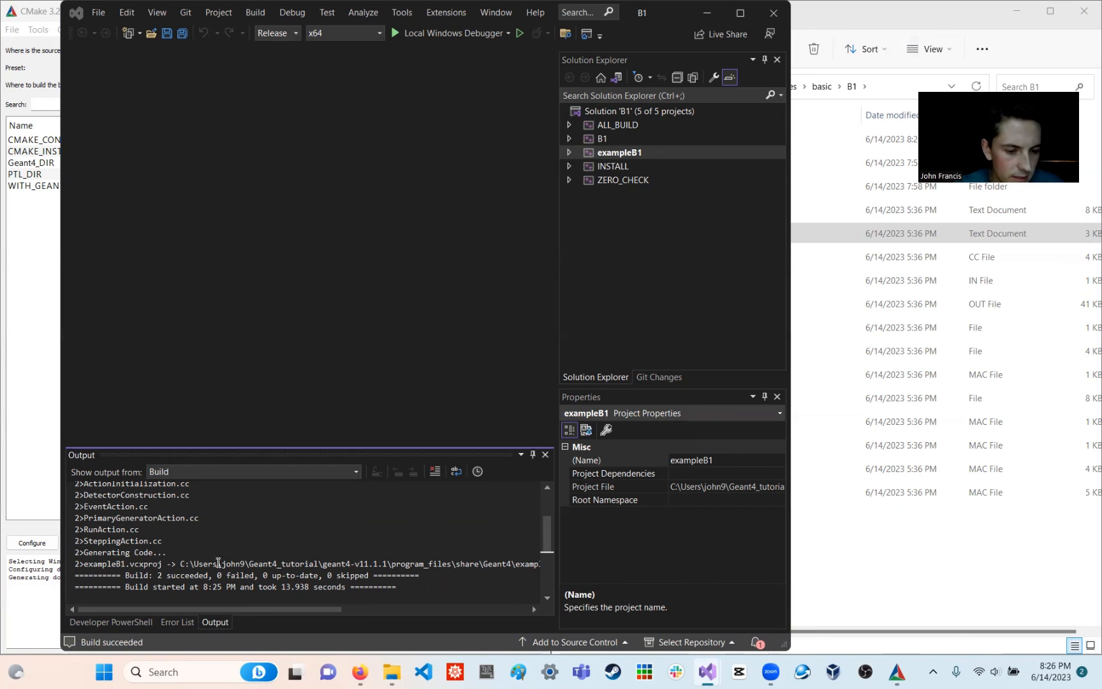
pyautogui.hscroll(3, 231, 565)
pyautogui.hscroll(5, 231, 564)
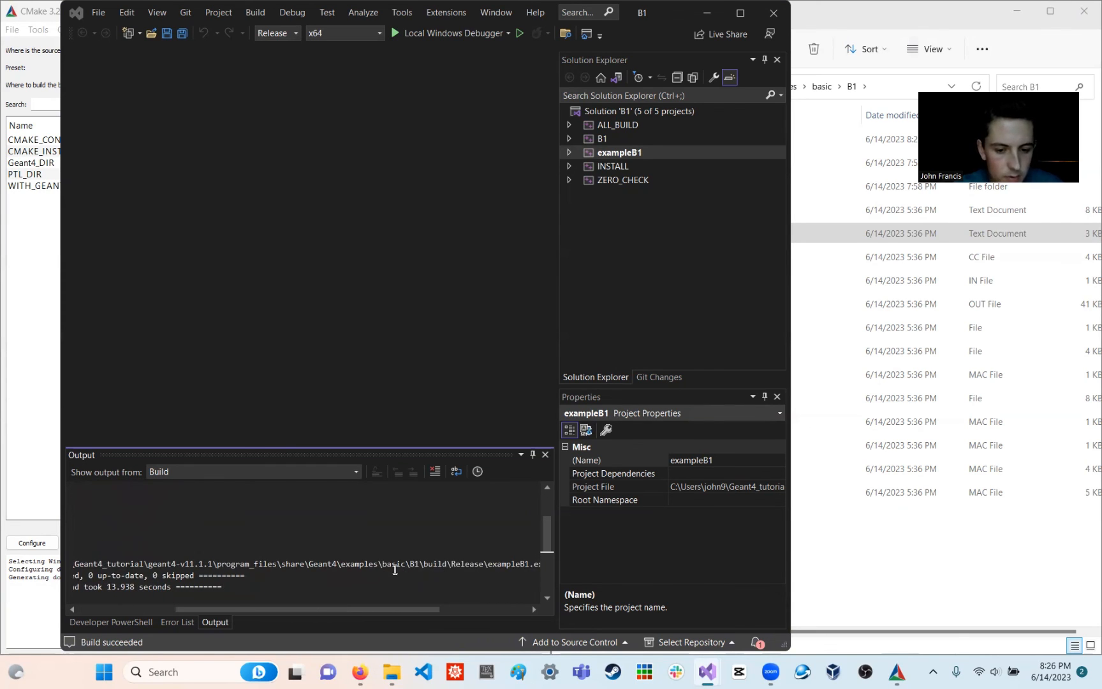
pyautogui.hscroll(2, 395, 569)
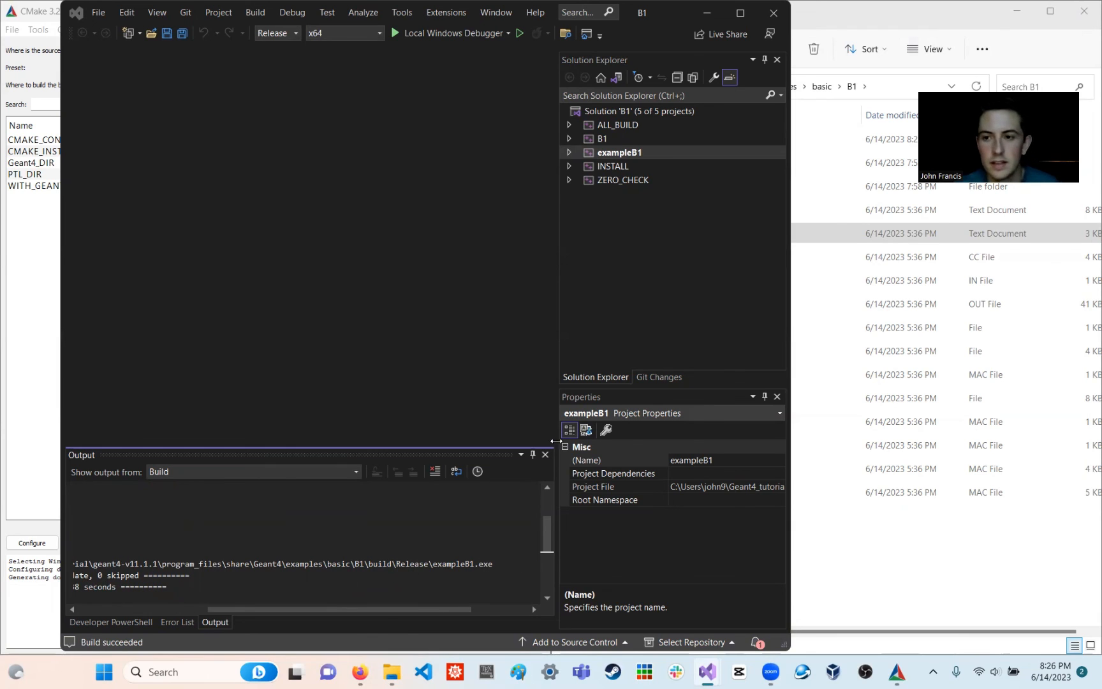
# - Switch to File Explorer, move the B1 window toward the middle, and open the Release folder inside build
pyautogui.click(390, 674)
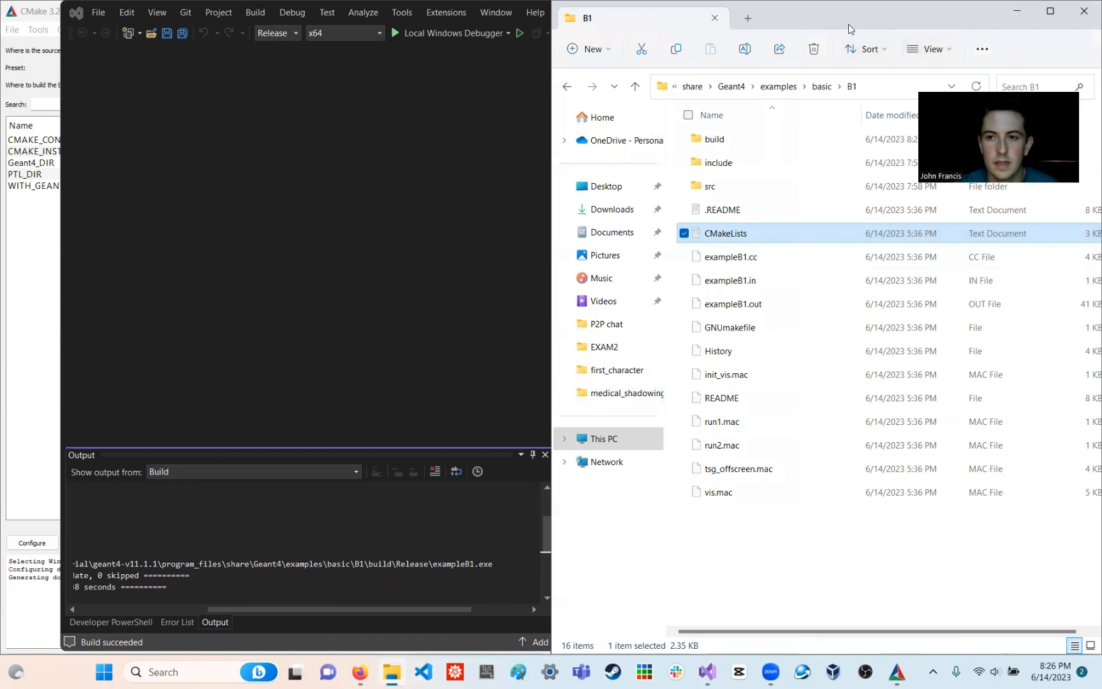
pyautogui.rightClick(813, 25)
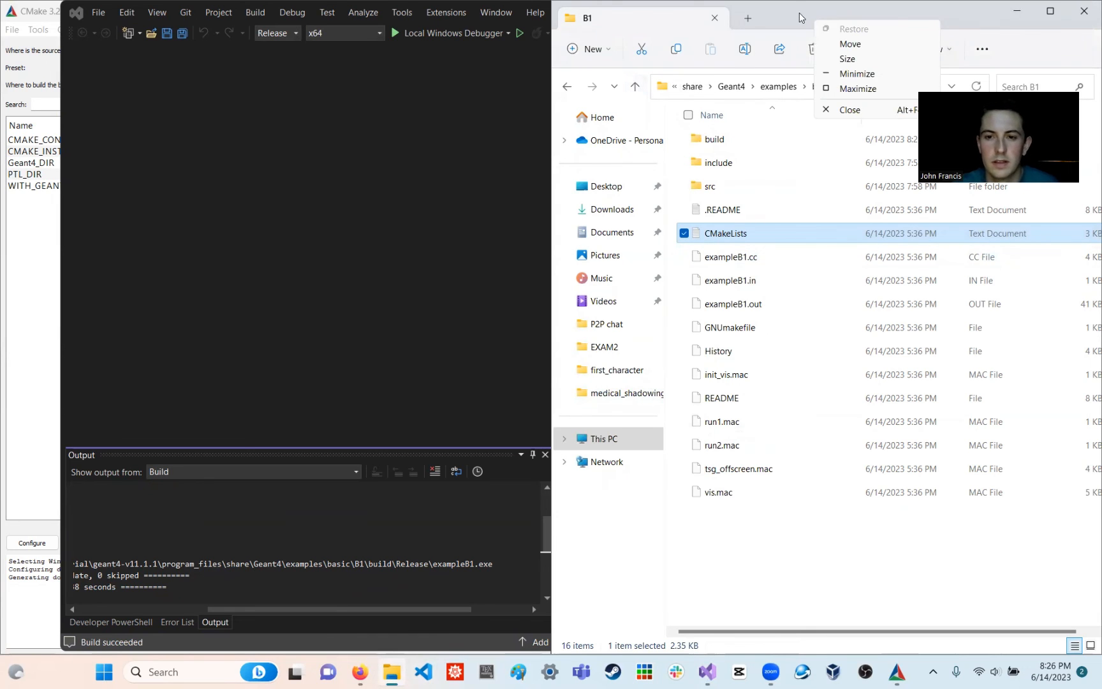
pyautogui.click(845, 27)
pyautogui.moveTo(705, 52); pyautogui.dragTo(556, 52)
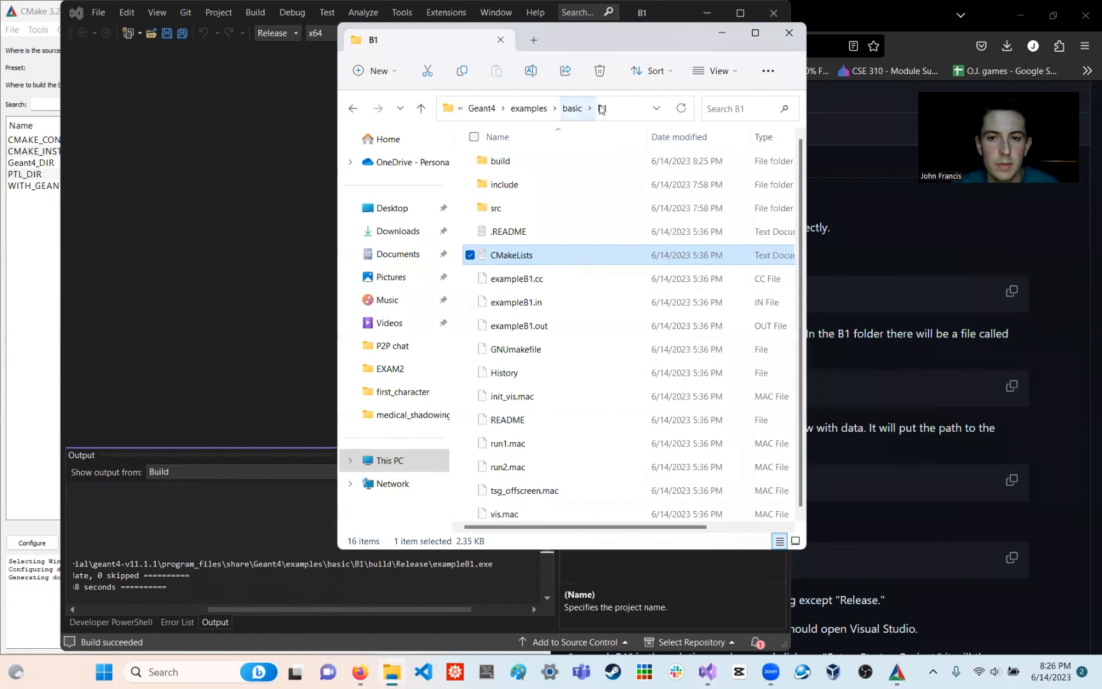
pyautogui.doubleClick(511, 160)
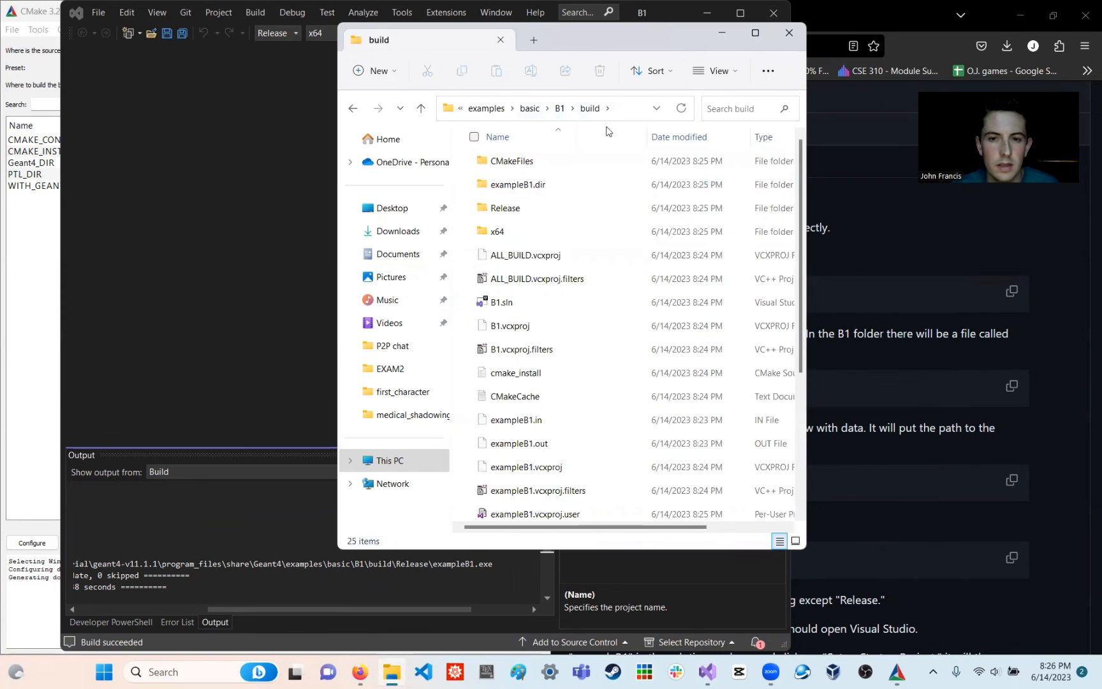
pyautogui.click(518, 216)
pyautogui.doubleClick(518, 215)
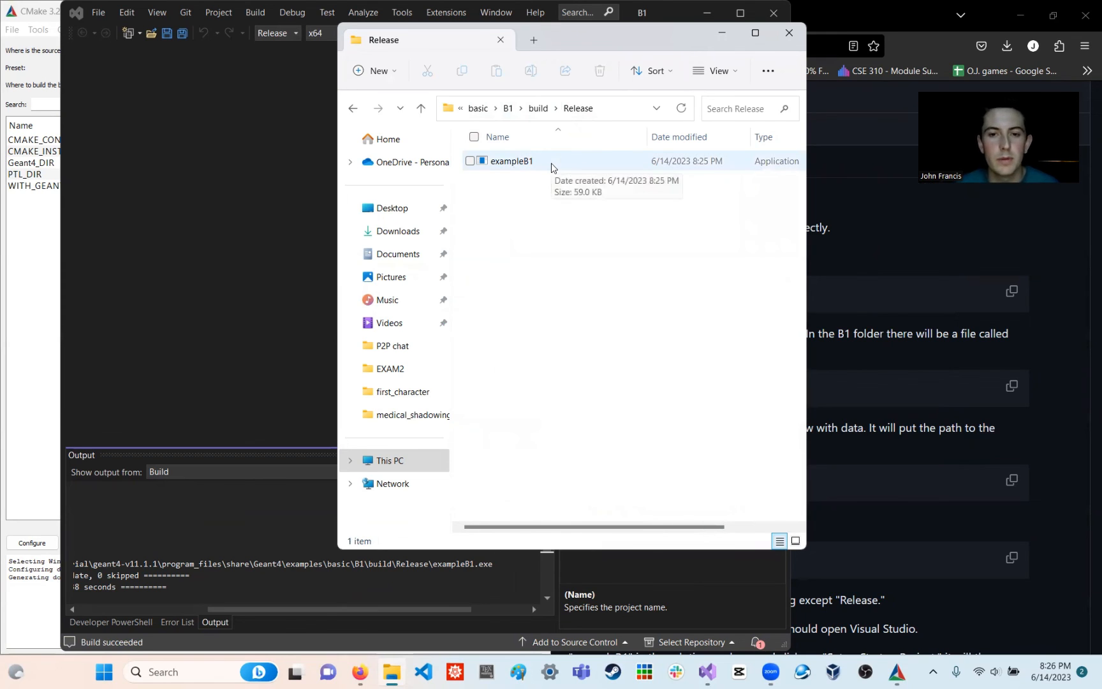
# - Widen the Release folder window and check the folder's full path
pyautogui.click(614, 113)
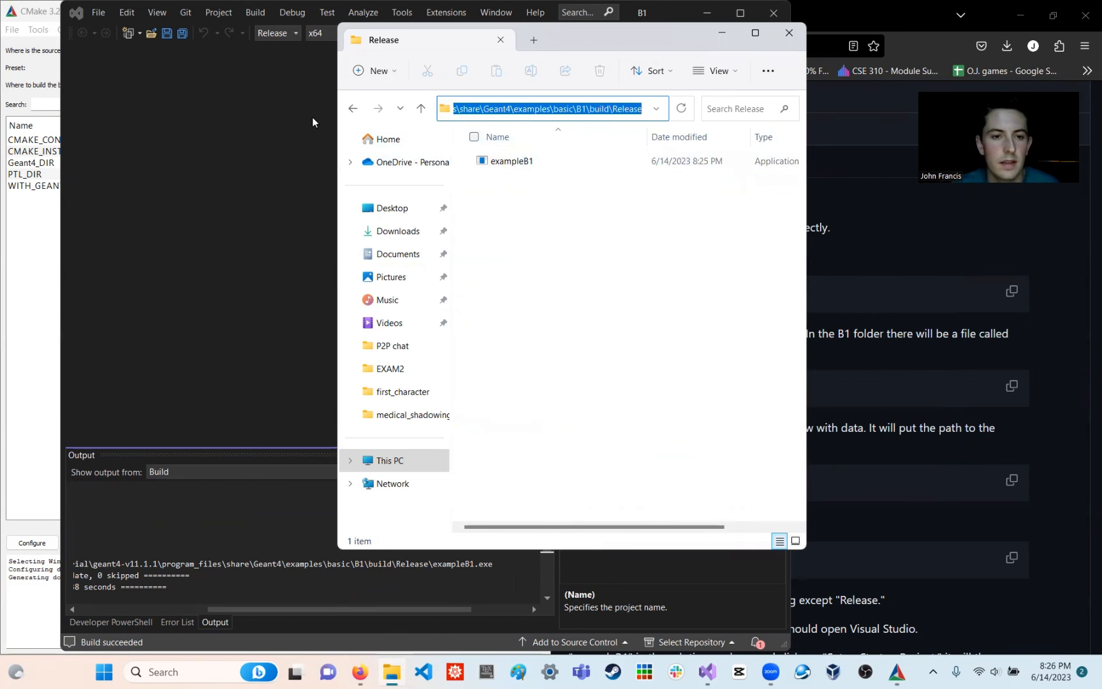
pyautogui.moveTo(337, 124); pyautogui.dragTo(132, 123)
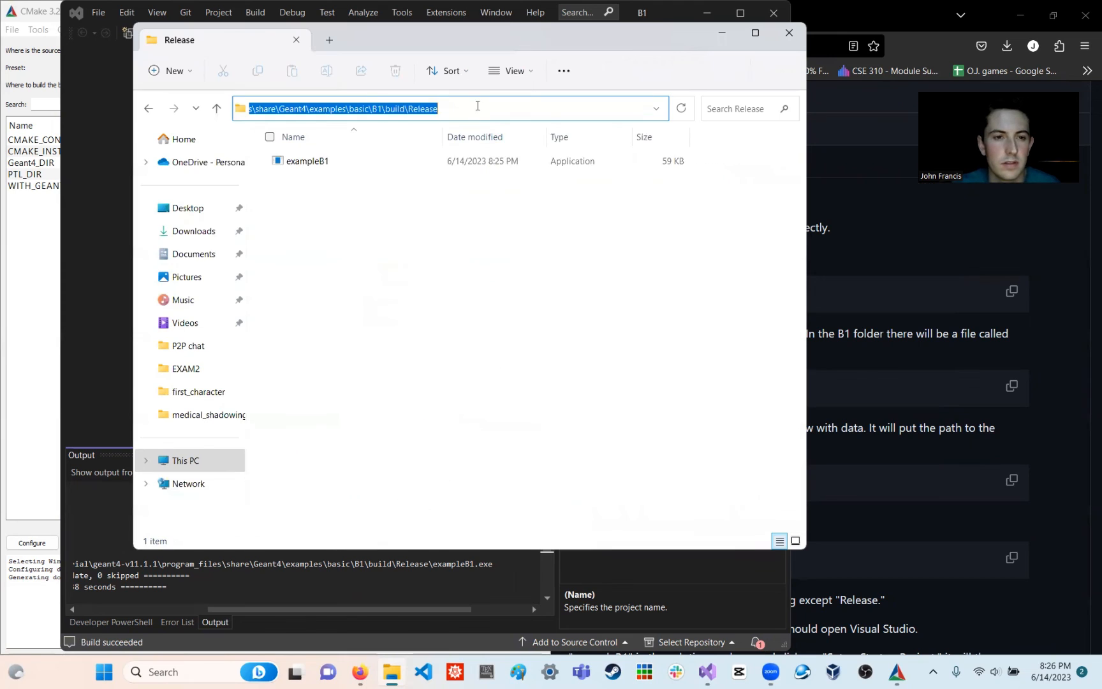
pyautogui.click(413, 263)
pyautogui.click(630, 111)
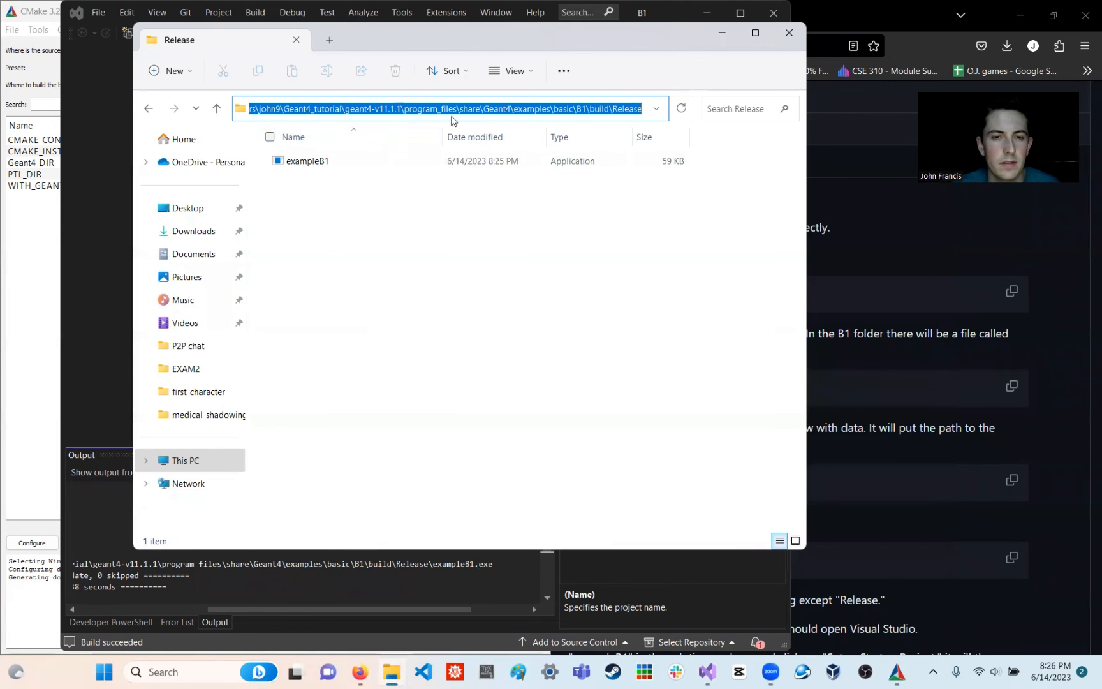
pyautogui.click(502, 294)
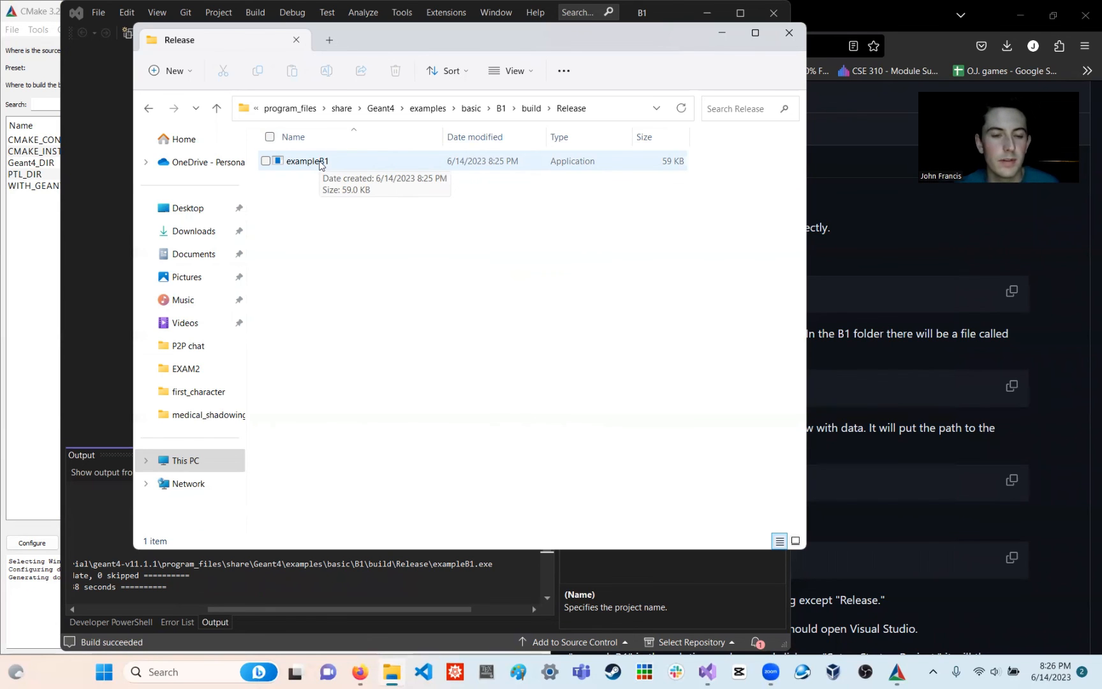
# - Run the exampleB1 application and read through the startup output in its Geant4 window
pyautogui.doubleClick(321, 163)
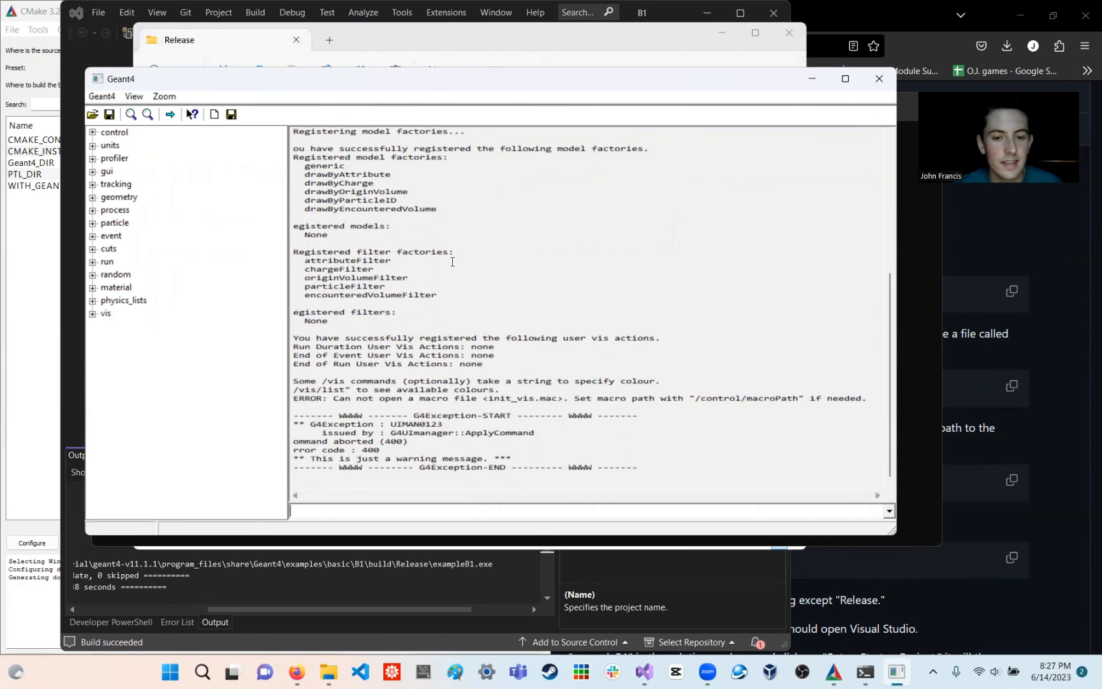
pyautogui.scroll(8, 452, 261)
pyautogui.scroll(1, 452, 262)
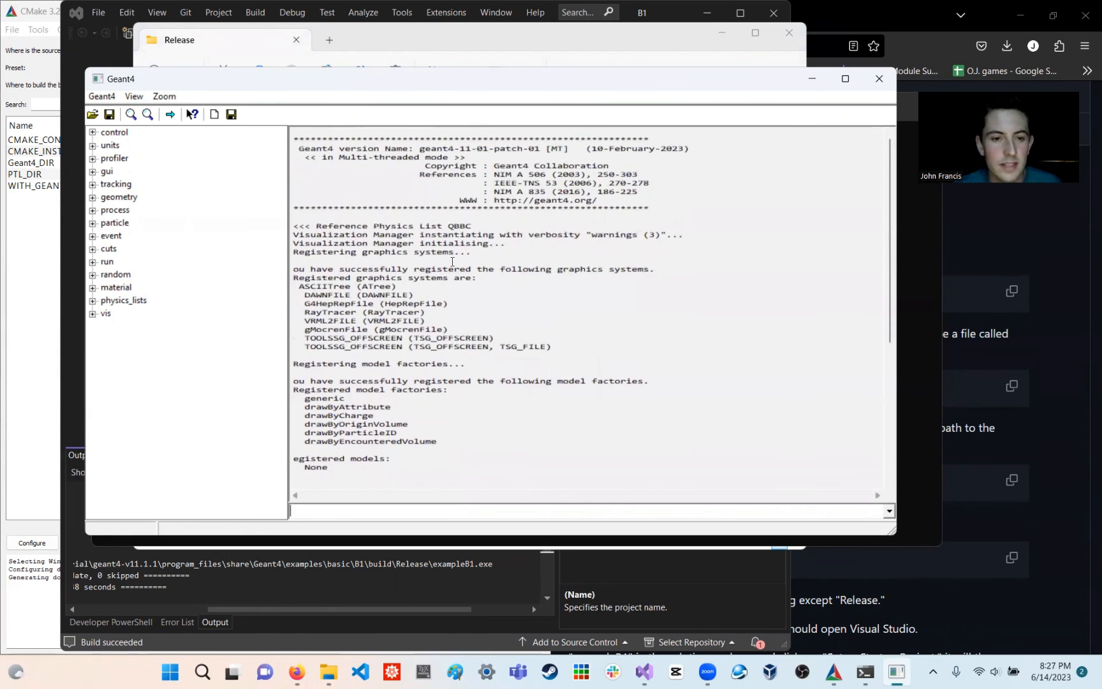
pyautogui.scroll(-9, 452, 262)
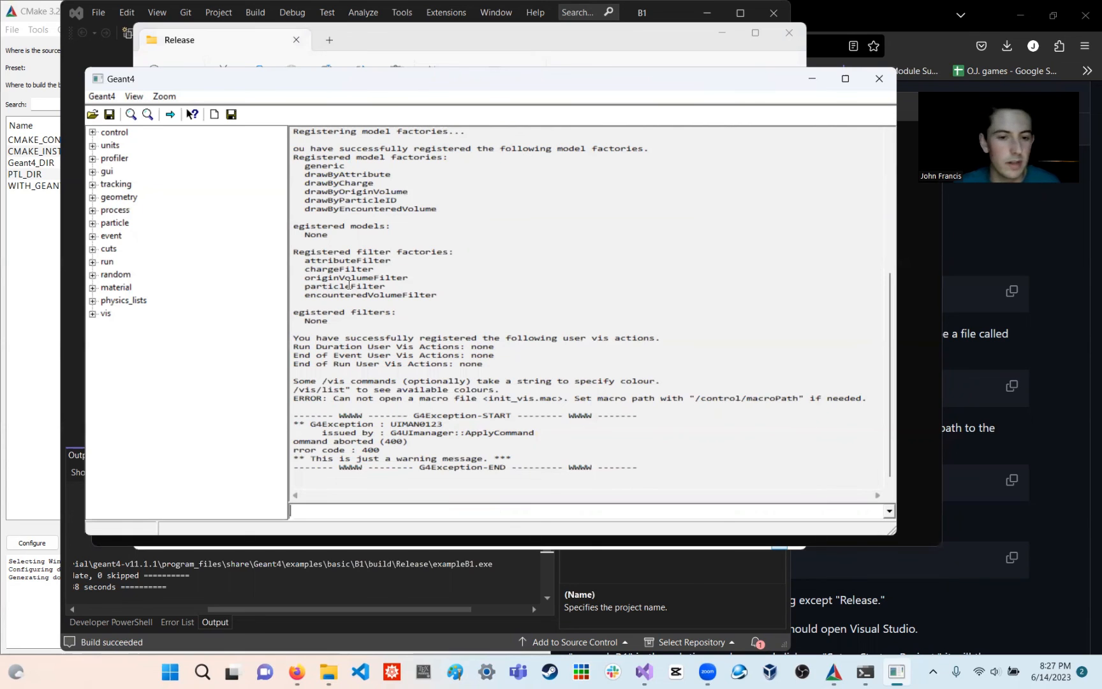
pyautogui.scroll(9, 458, 287)
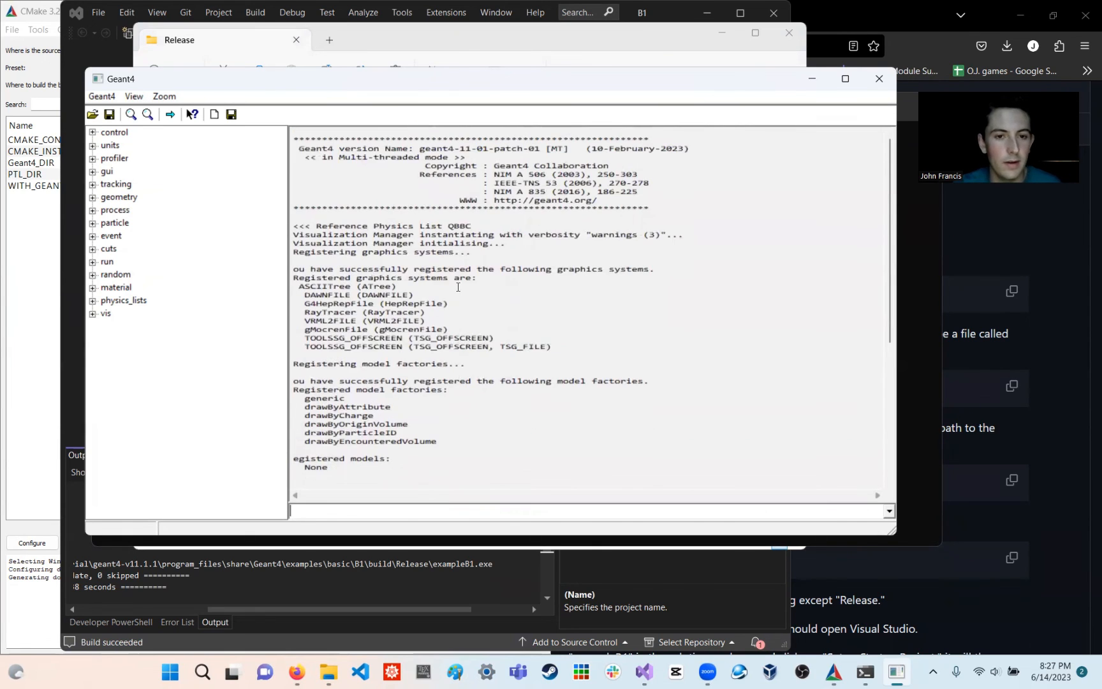
pyautogui.scroll(-9, 458, 287)
pyautogui.moveTo(357, 82); pyautogui.dragTo(314, 83)
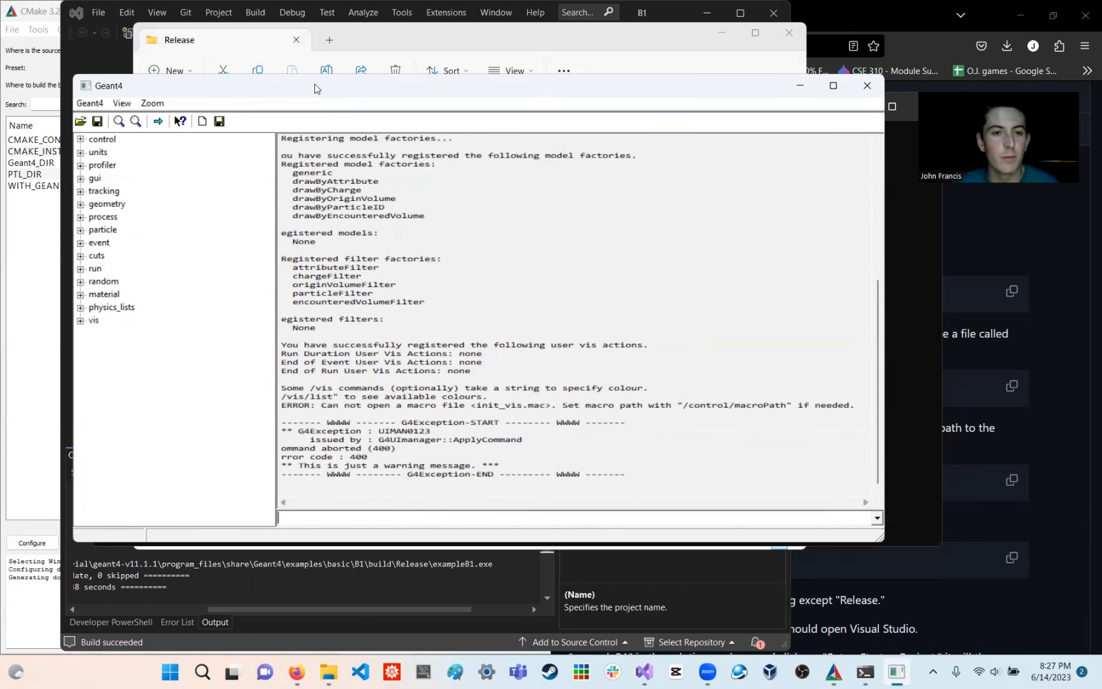
pyautogui.moveTo(334, 85); pyautogui.dragTo(397, 98)
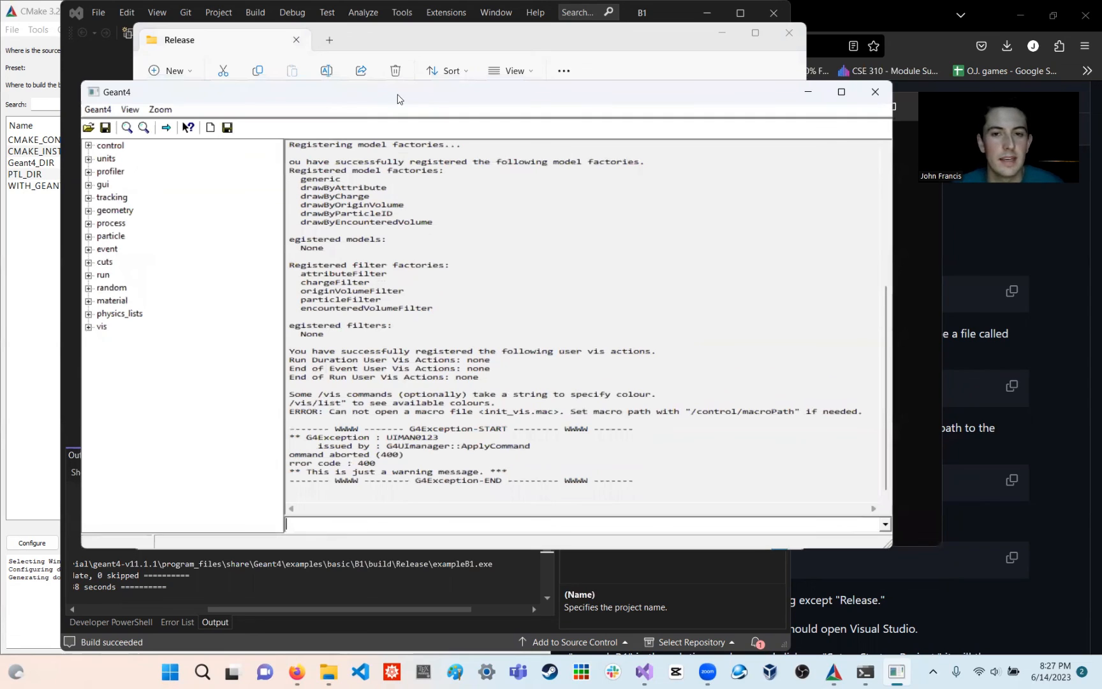